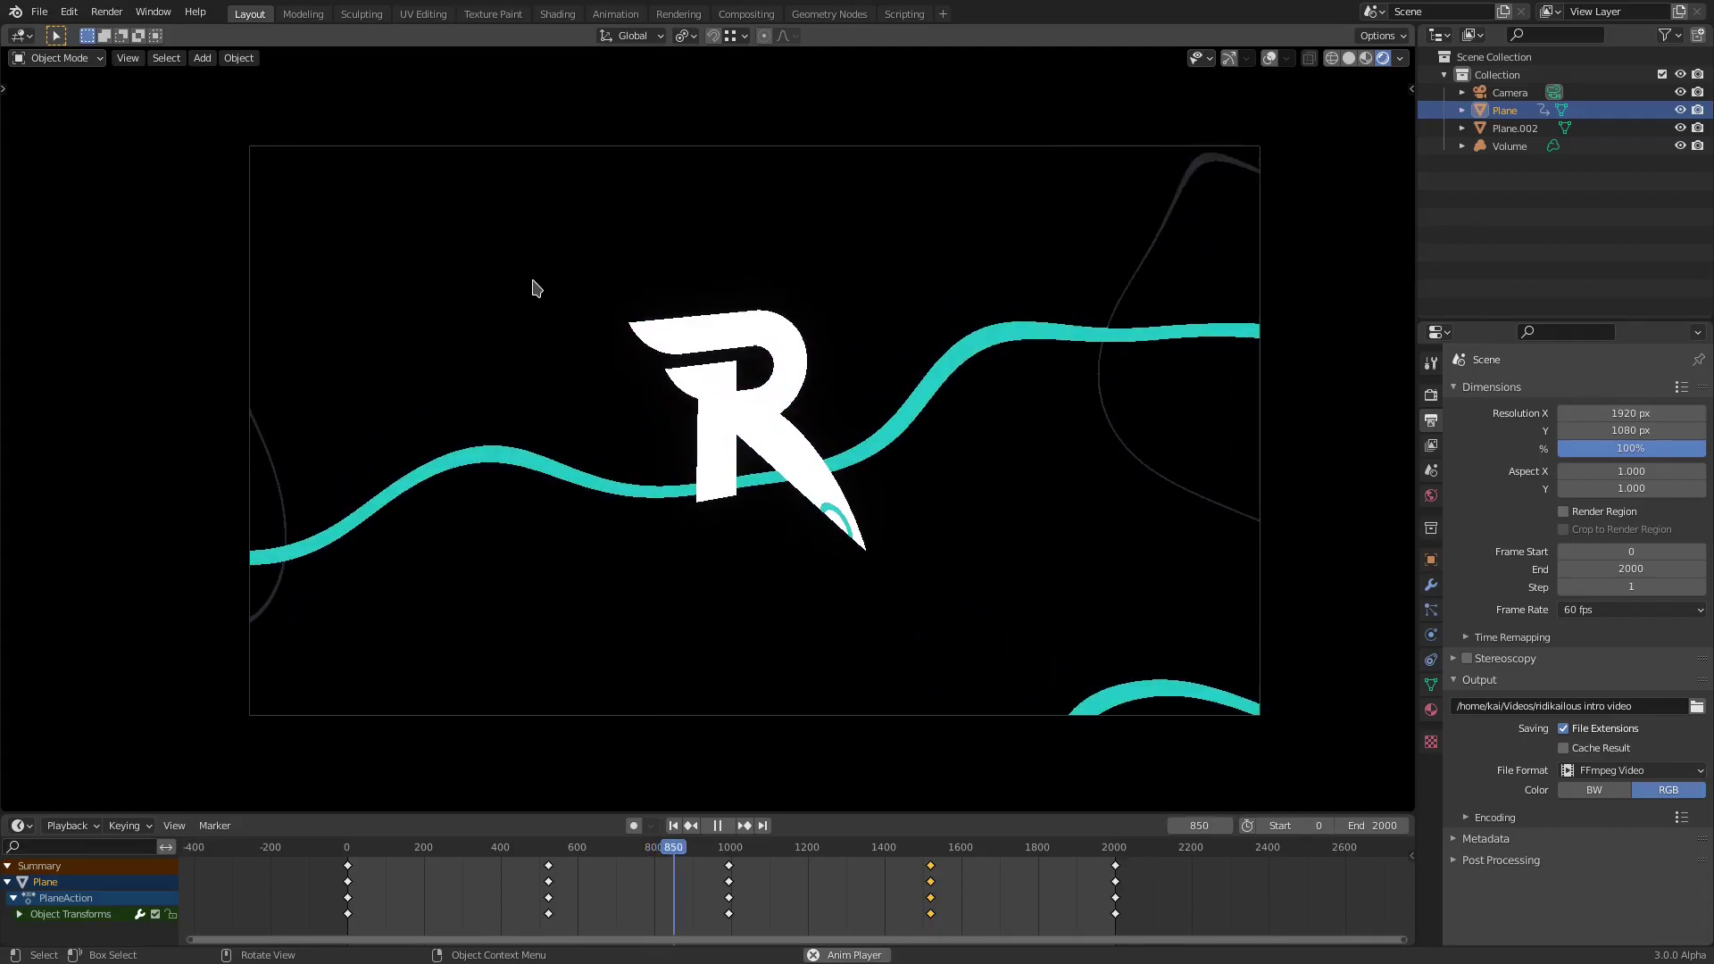
# - Split the 3D viewport to place a Shader Editor beside it, and collapse the Shader Editor's sidebar
pyautogui.moveTo(7, 34)
pyautogui.mouseDown()
pyautogui.moveTo(35, 71)
pyautogui.moveTo(325, 134)
pyautogui.moveTo(786, 134)
pyautogui.mouseUp()
pyautogui.click(21, 35)
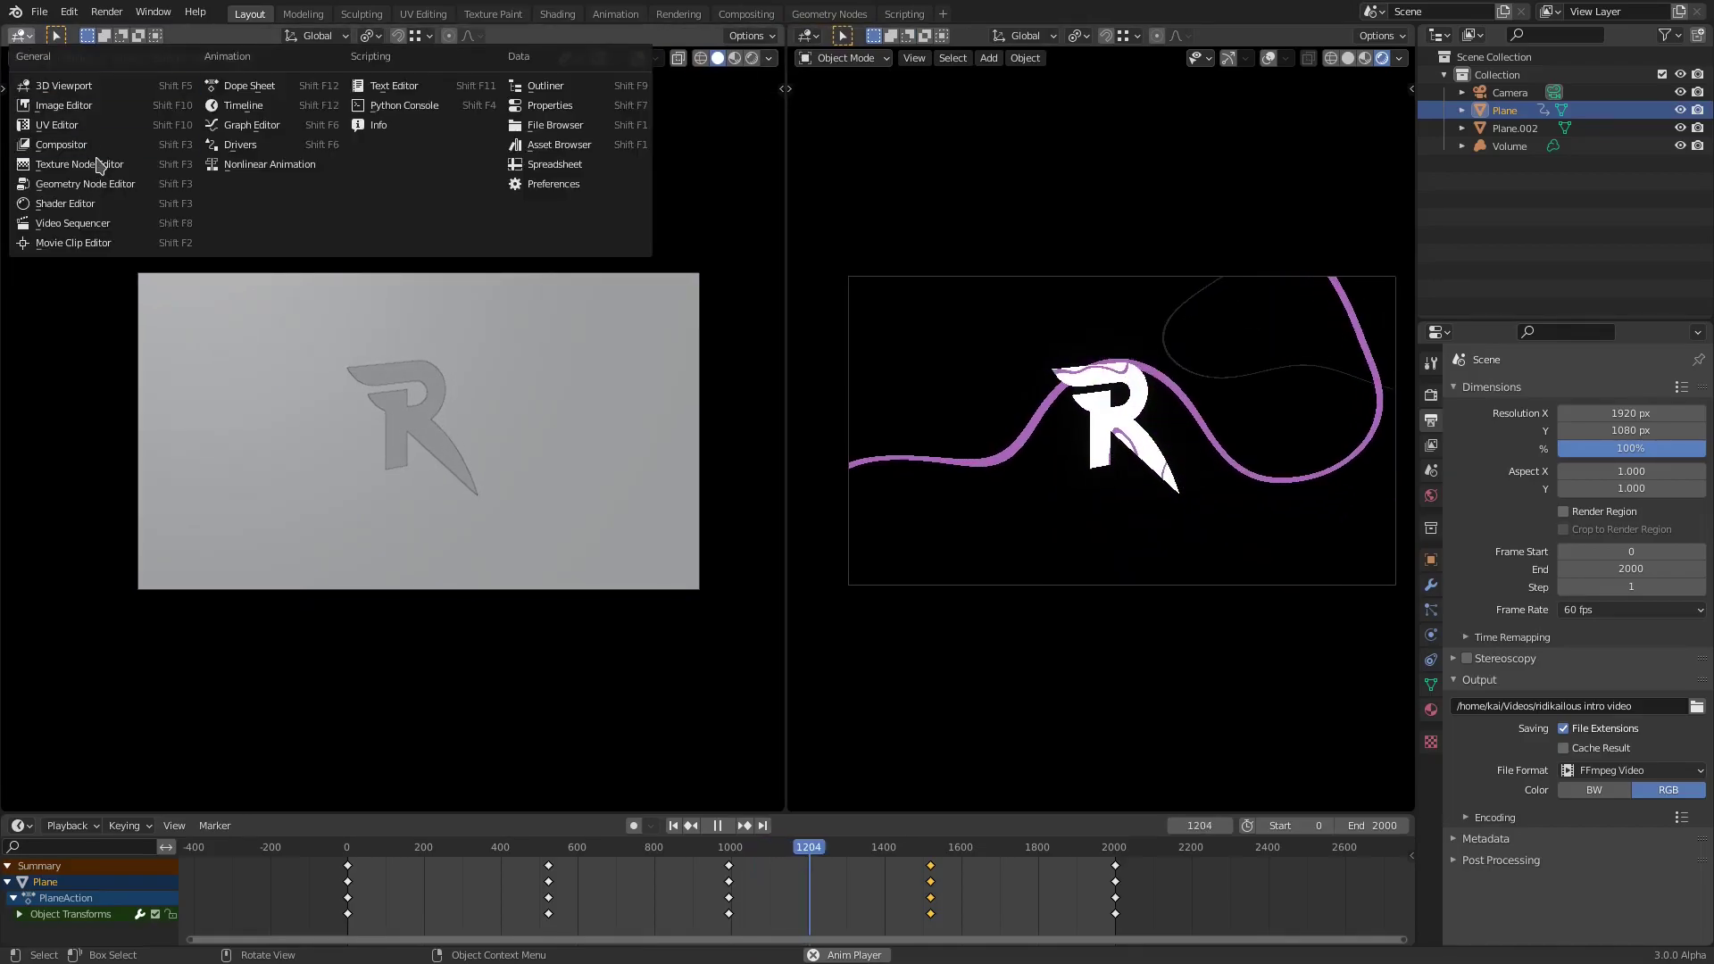
pyautogui.click(119, 213)
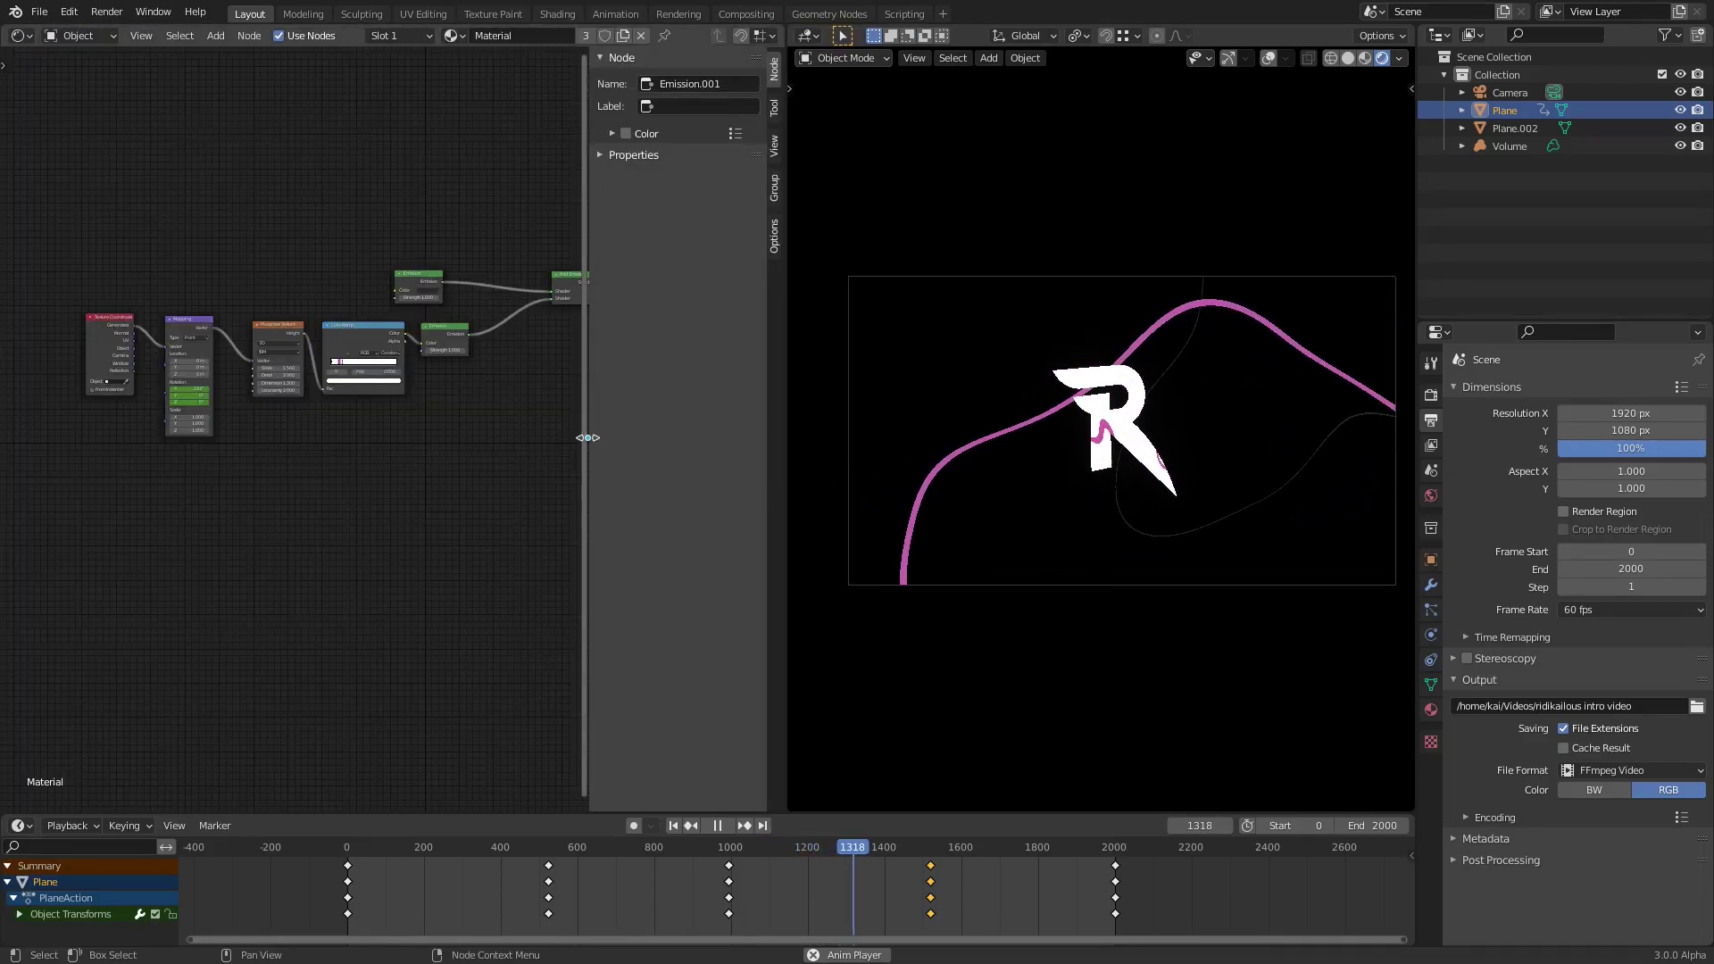
pyautogui.moveTo(589, 442); pyautogui.dragTo(784, 463)
# - Switch the 3D viewport to Solid shading and select the background plane behind the R logo
pyautogui.moveTo(1270, 437); pyautogui.dragTo(1217, 458, button='middle')
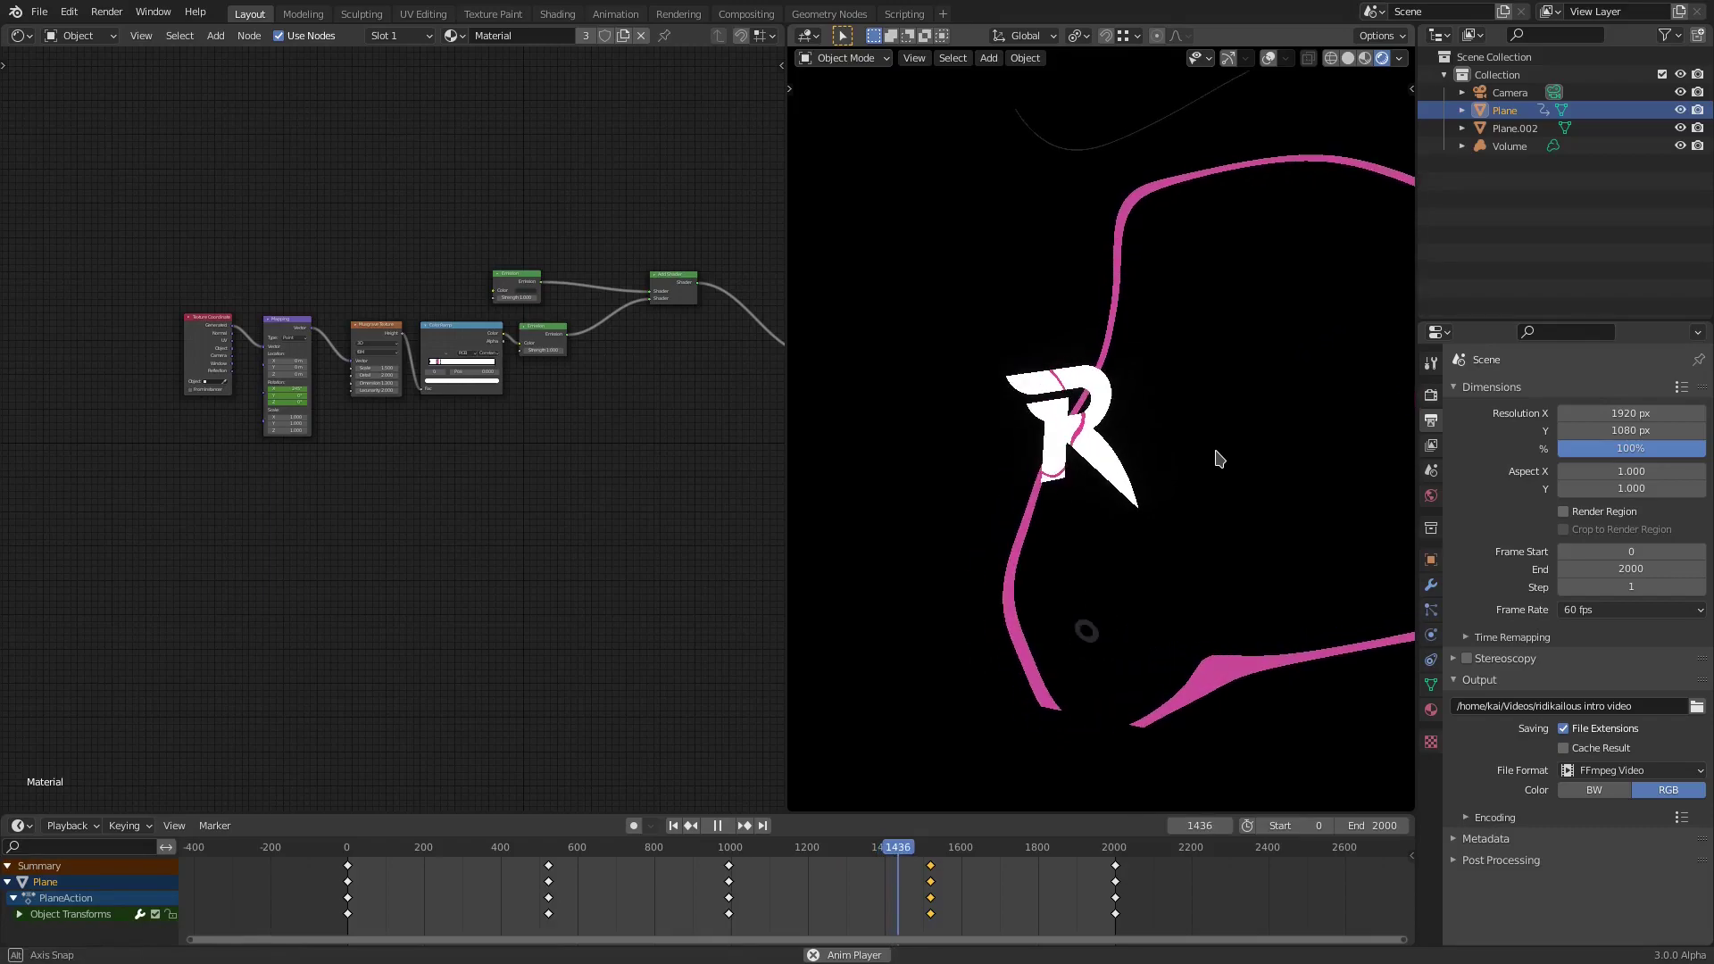
pyautogui.scroll(-4, 1217, 459)
pyautogui.click(1351, 63)
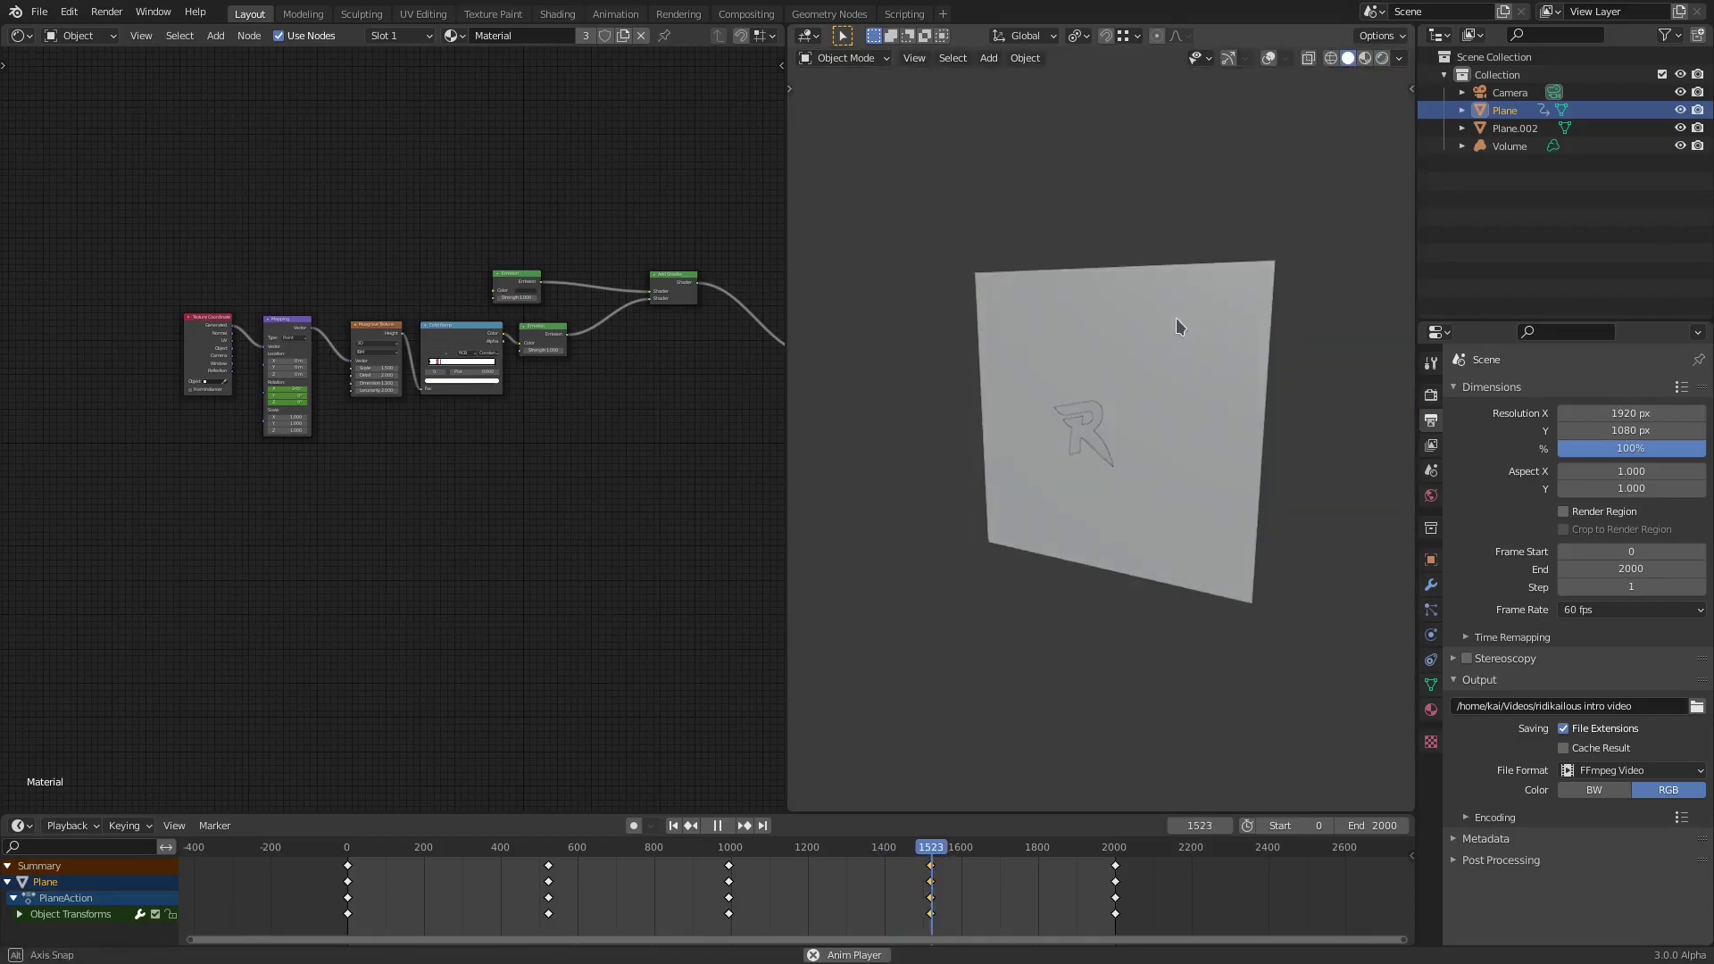
pyautogui.click(1073, 451)
pyautogui.scroll(4, 1075, 443)
pyautogui.click(1050, 448)
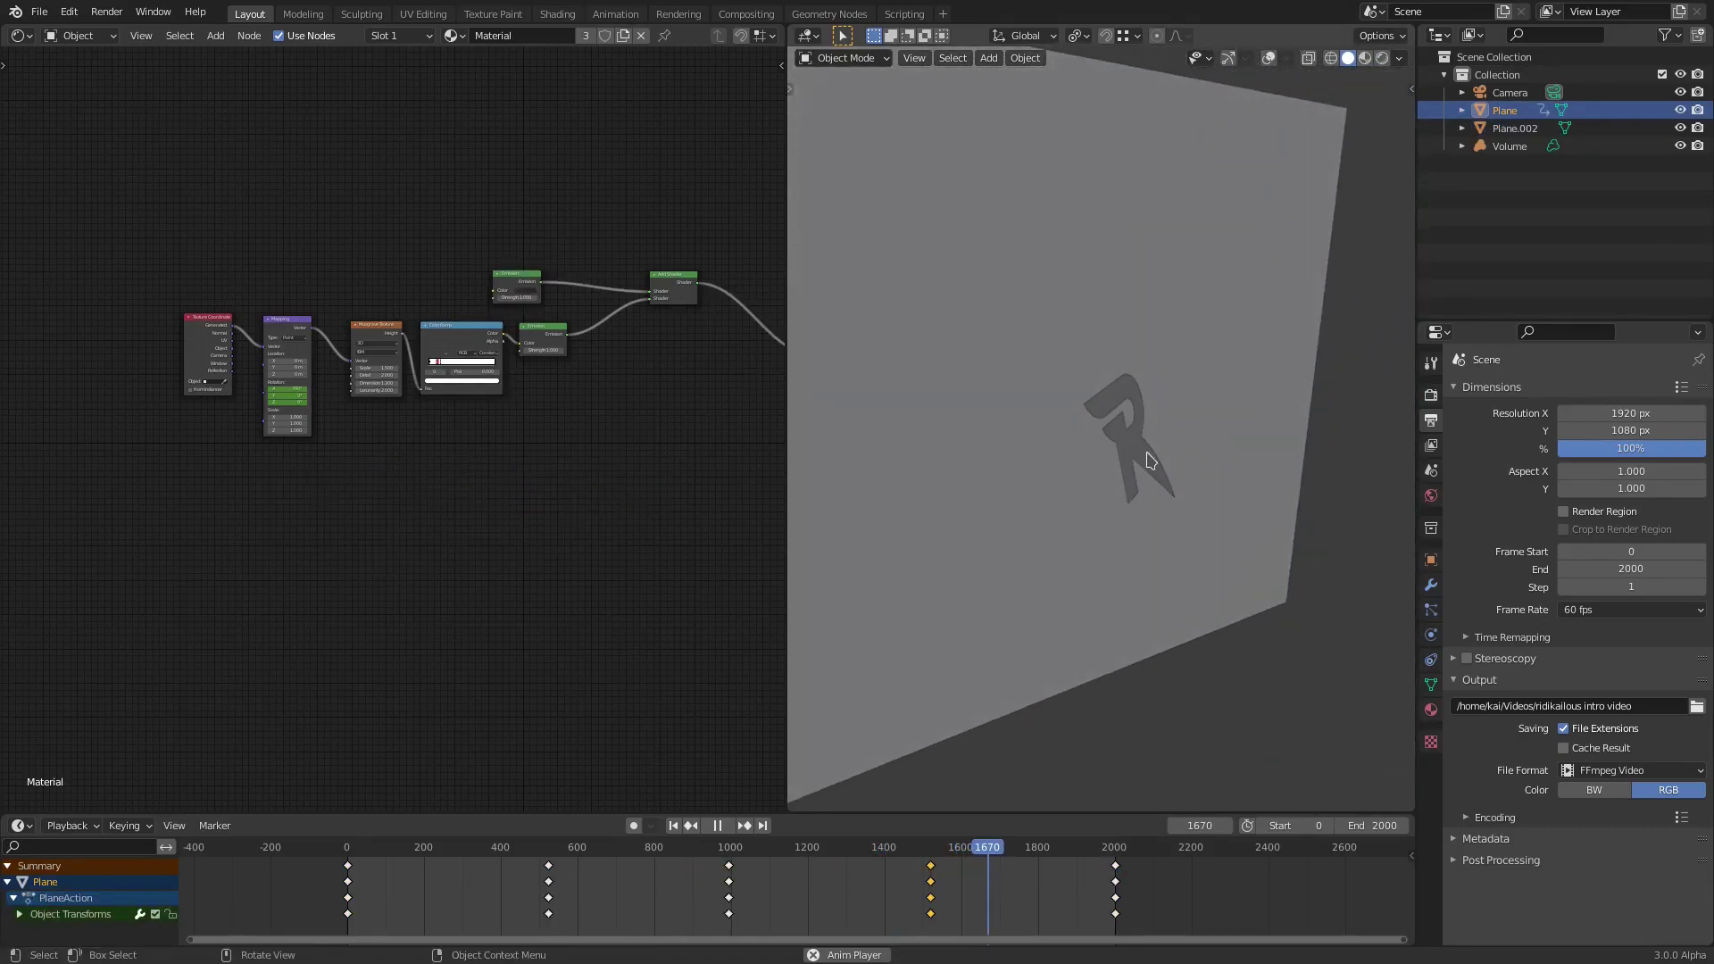
pyautogui.click(1130, 465)
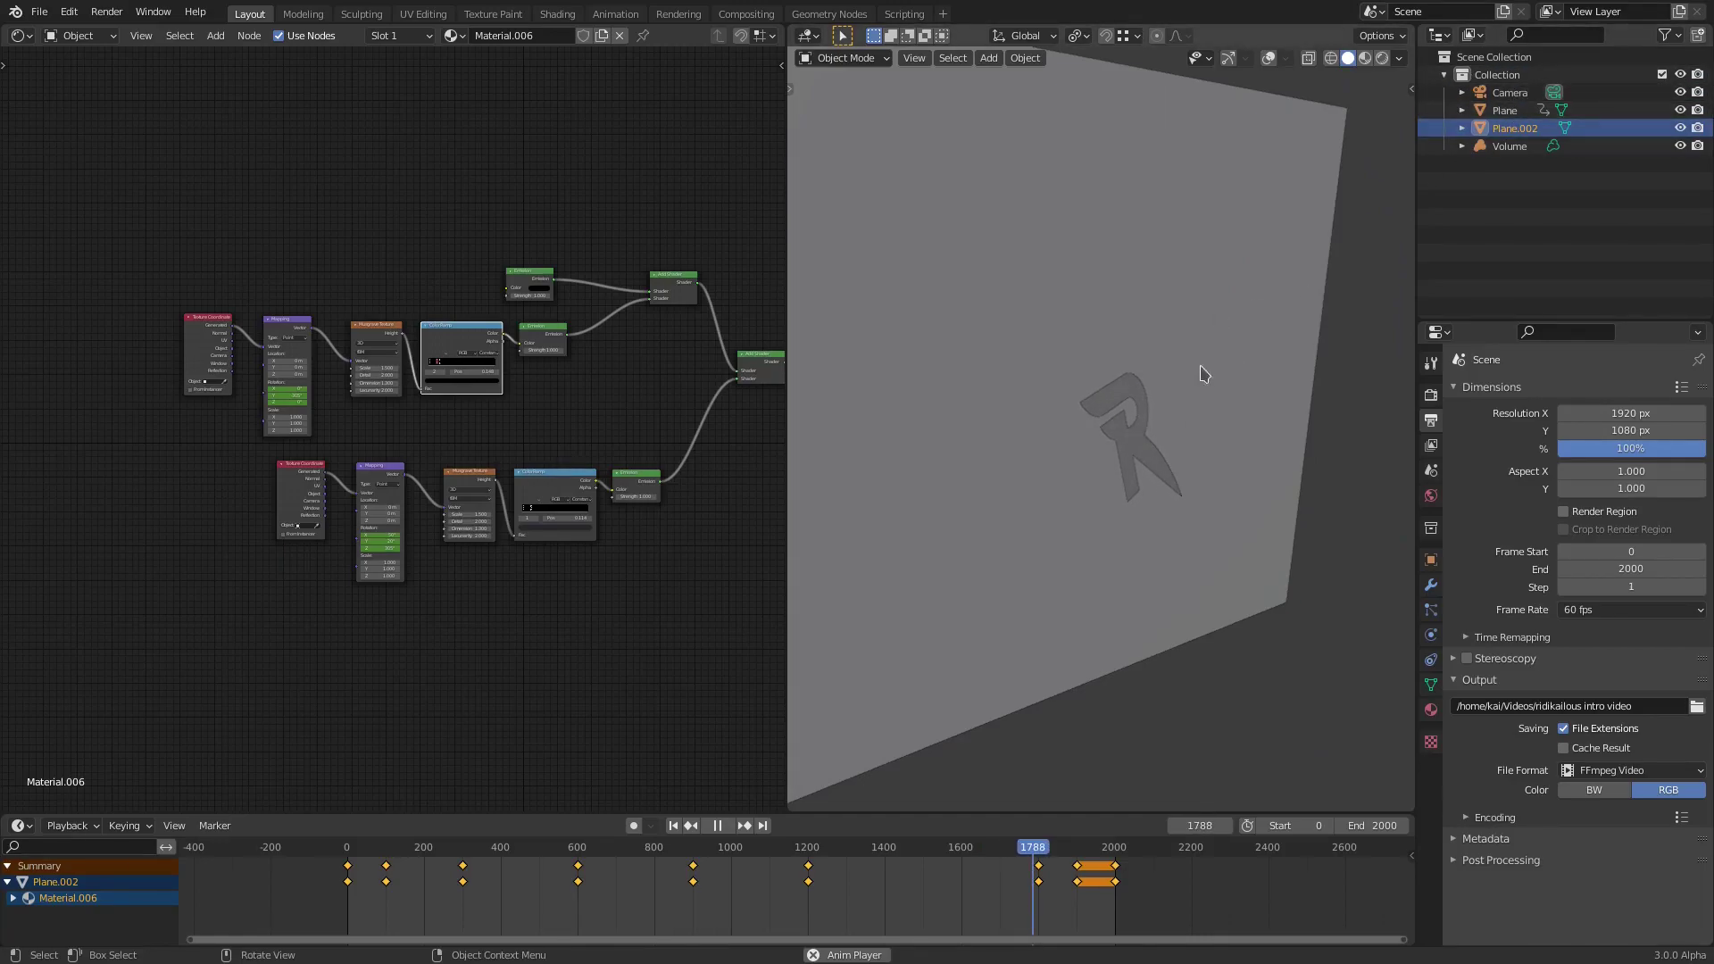
# - Select the R logo and examine its mesh in Edit Mode, returning to Object Mode
pyautogui.scroll(4, 1170, 447)
pyautogui.click(1143, 444)
pyautogui.click(1142, 449)
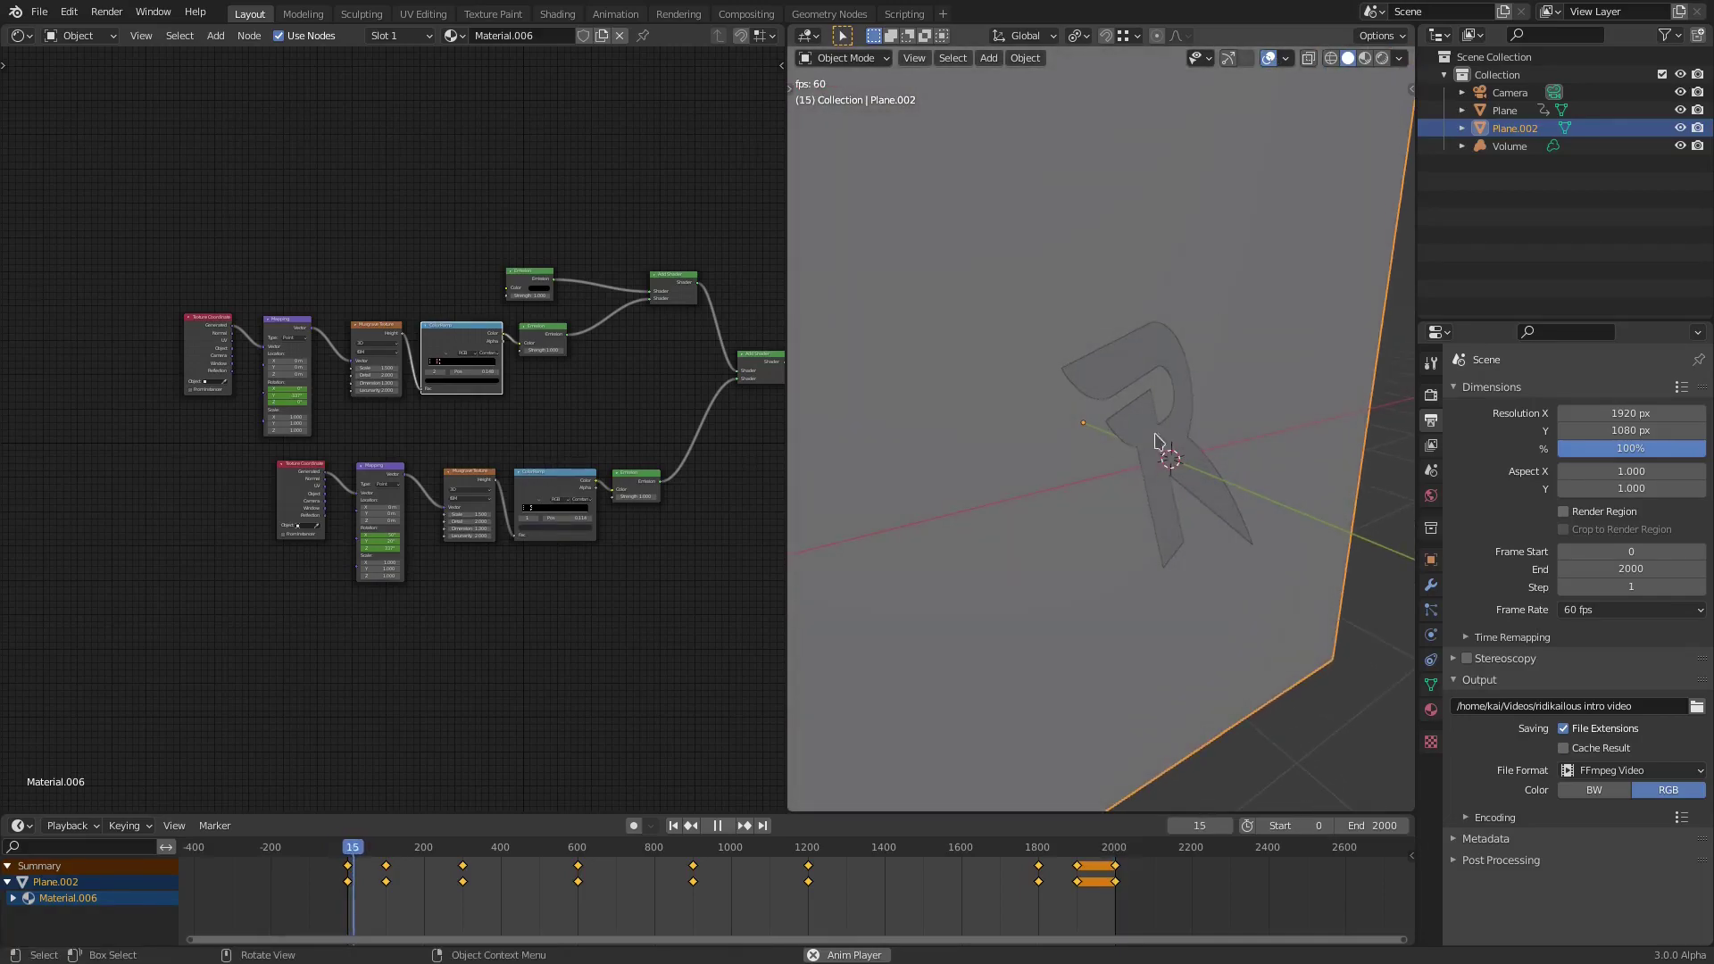
pyautogui.click(1179, 473)
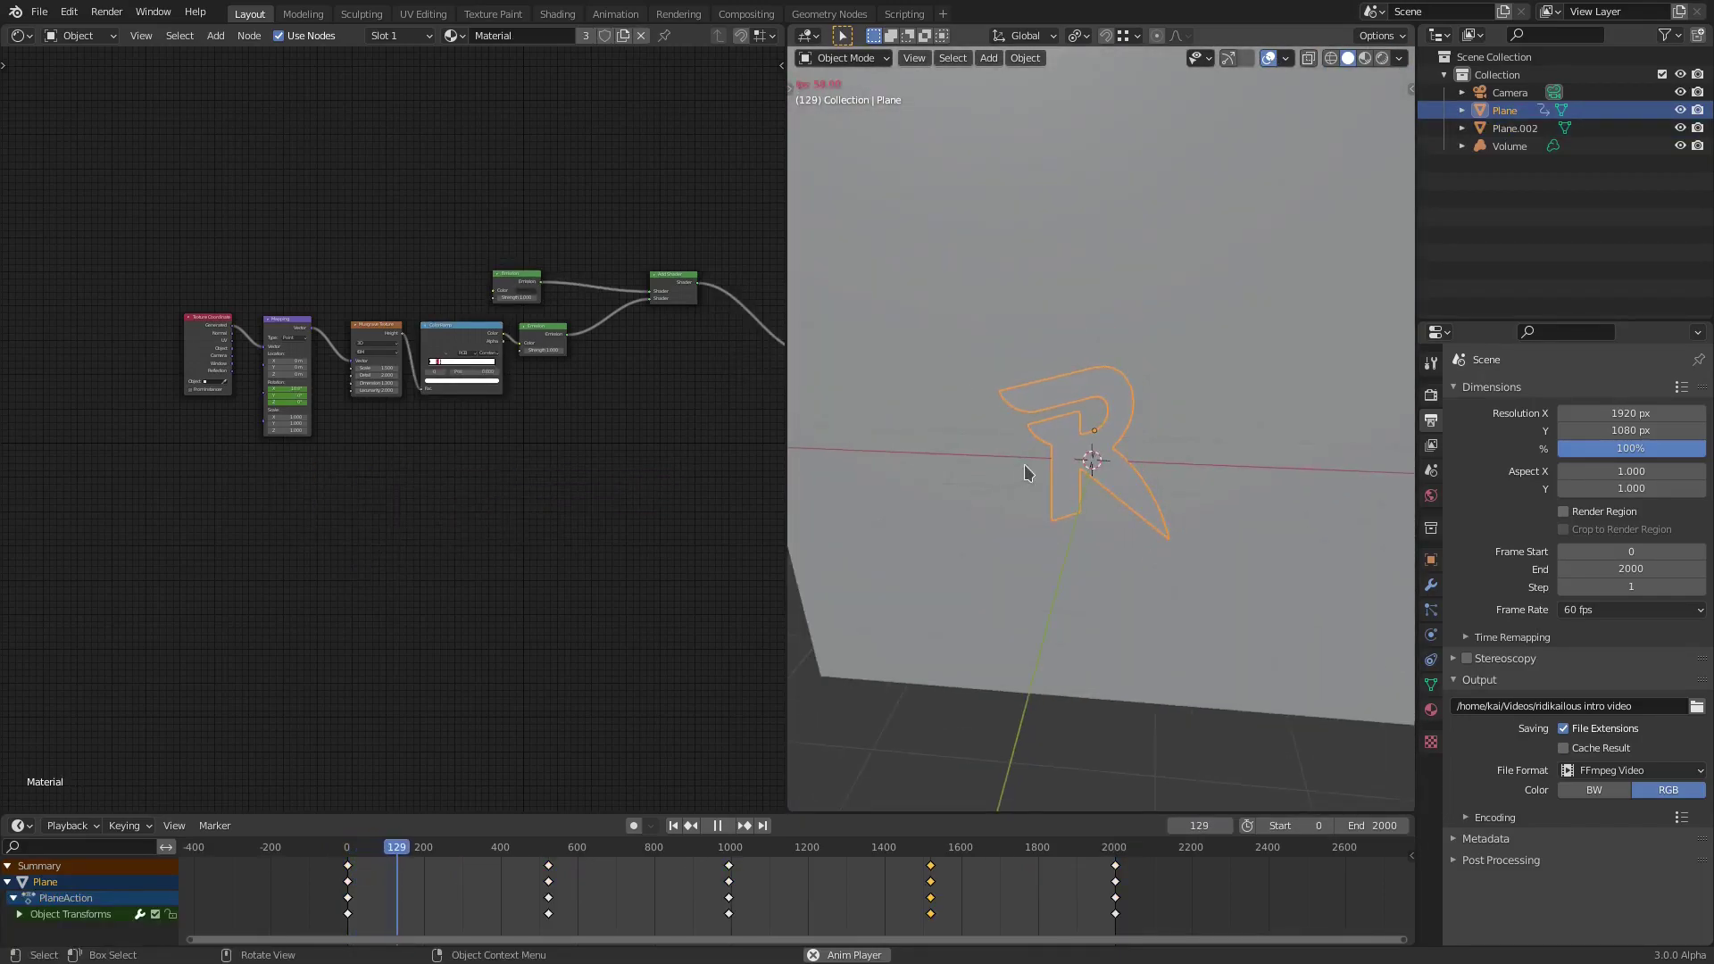
pyautogui.press('Tab')
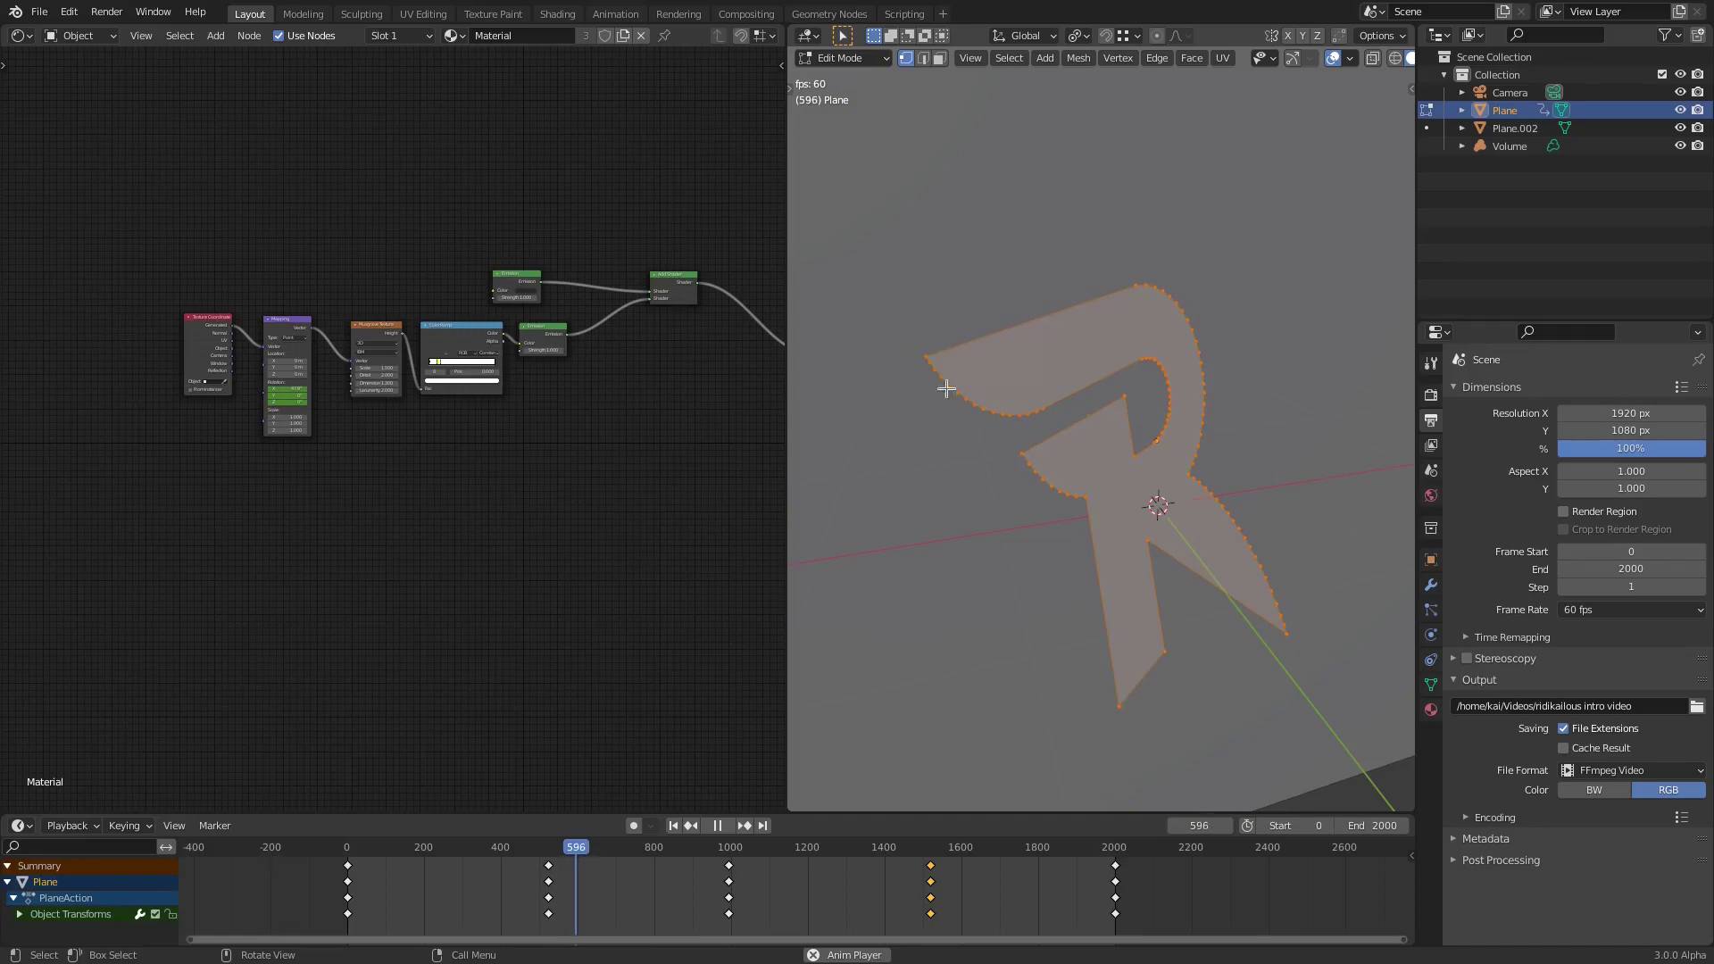
pyautogui.press('Tab')
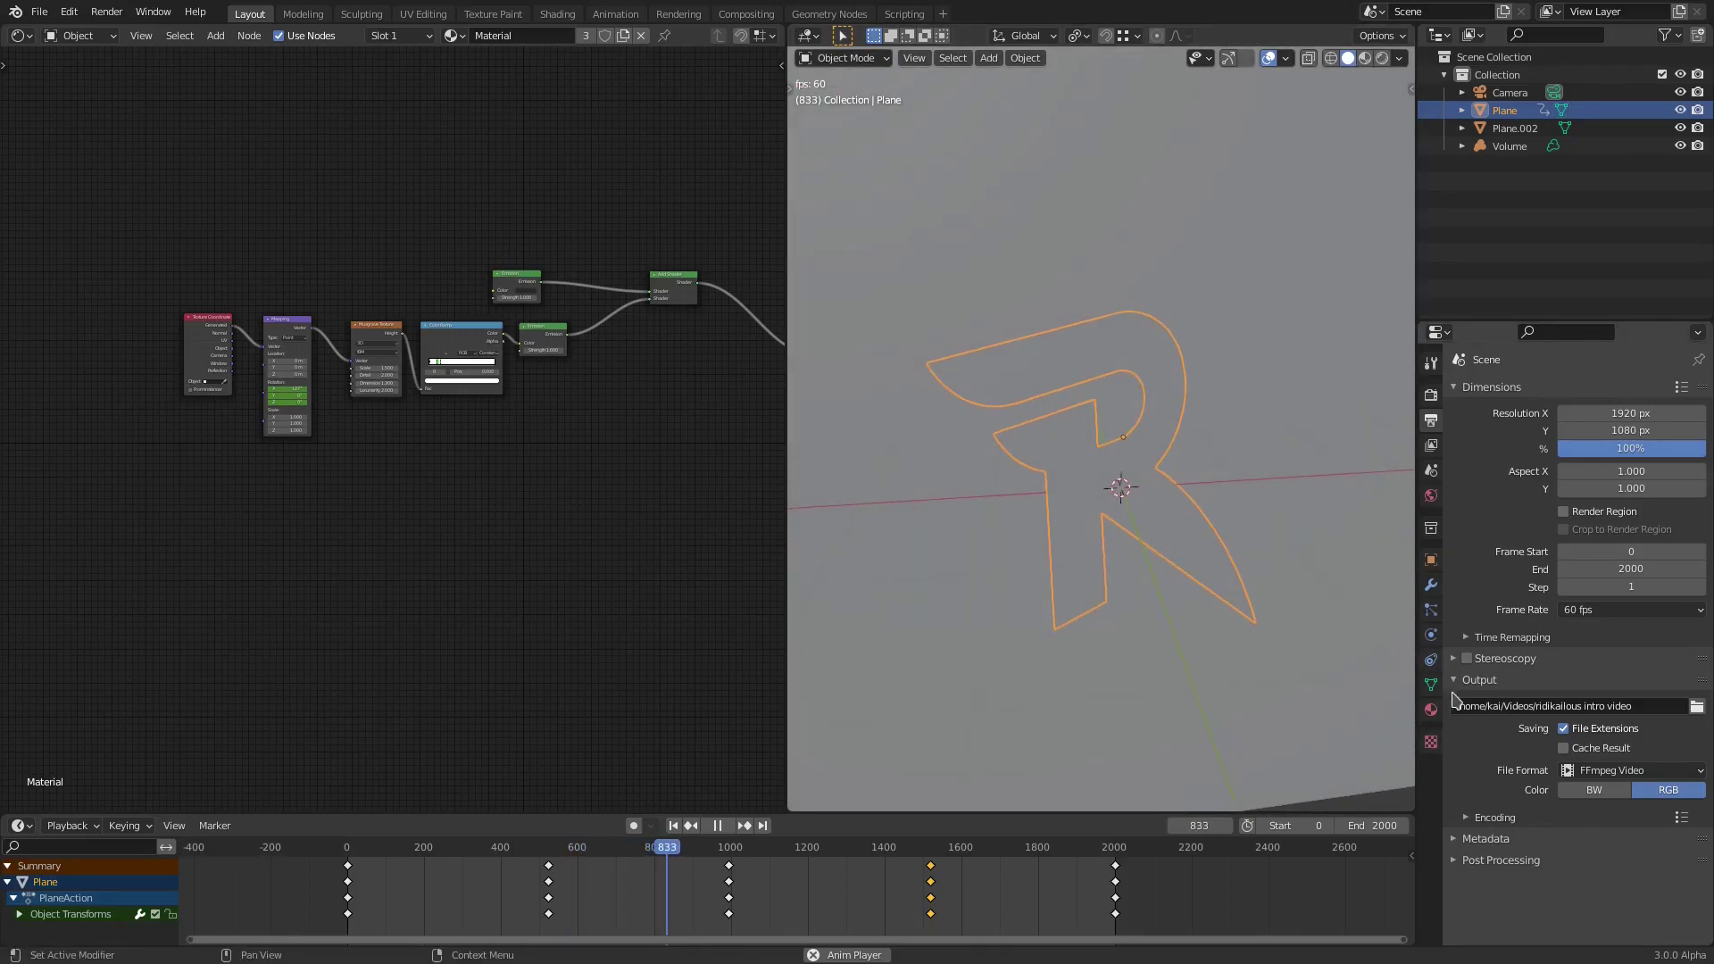
# - Examine the R logo in Material Preview shading and return the viewport to Rendered shading
pyautogui.click(1365, 57)
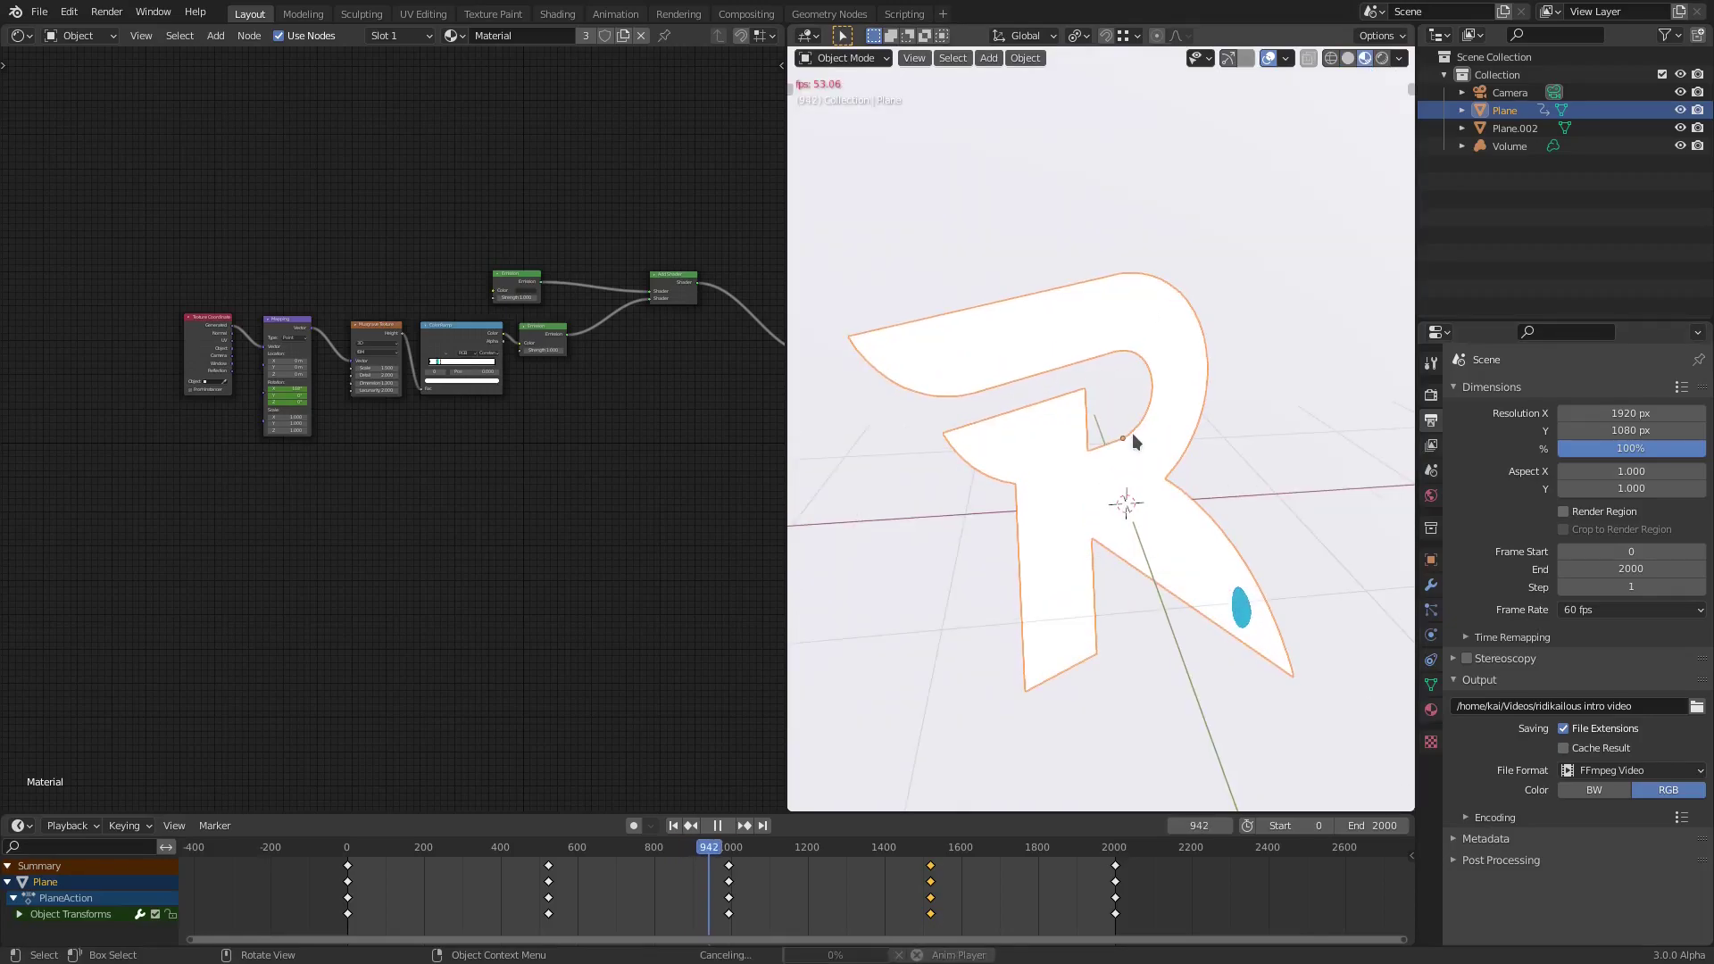
pyautogui.moveTo(1157, 474); pyautogui.dragTo(1164, 475, button='middle')
pyautogui.scroll(2, 1165, 468)
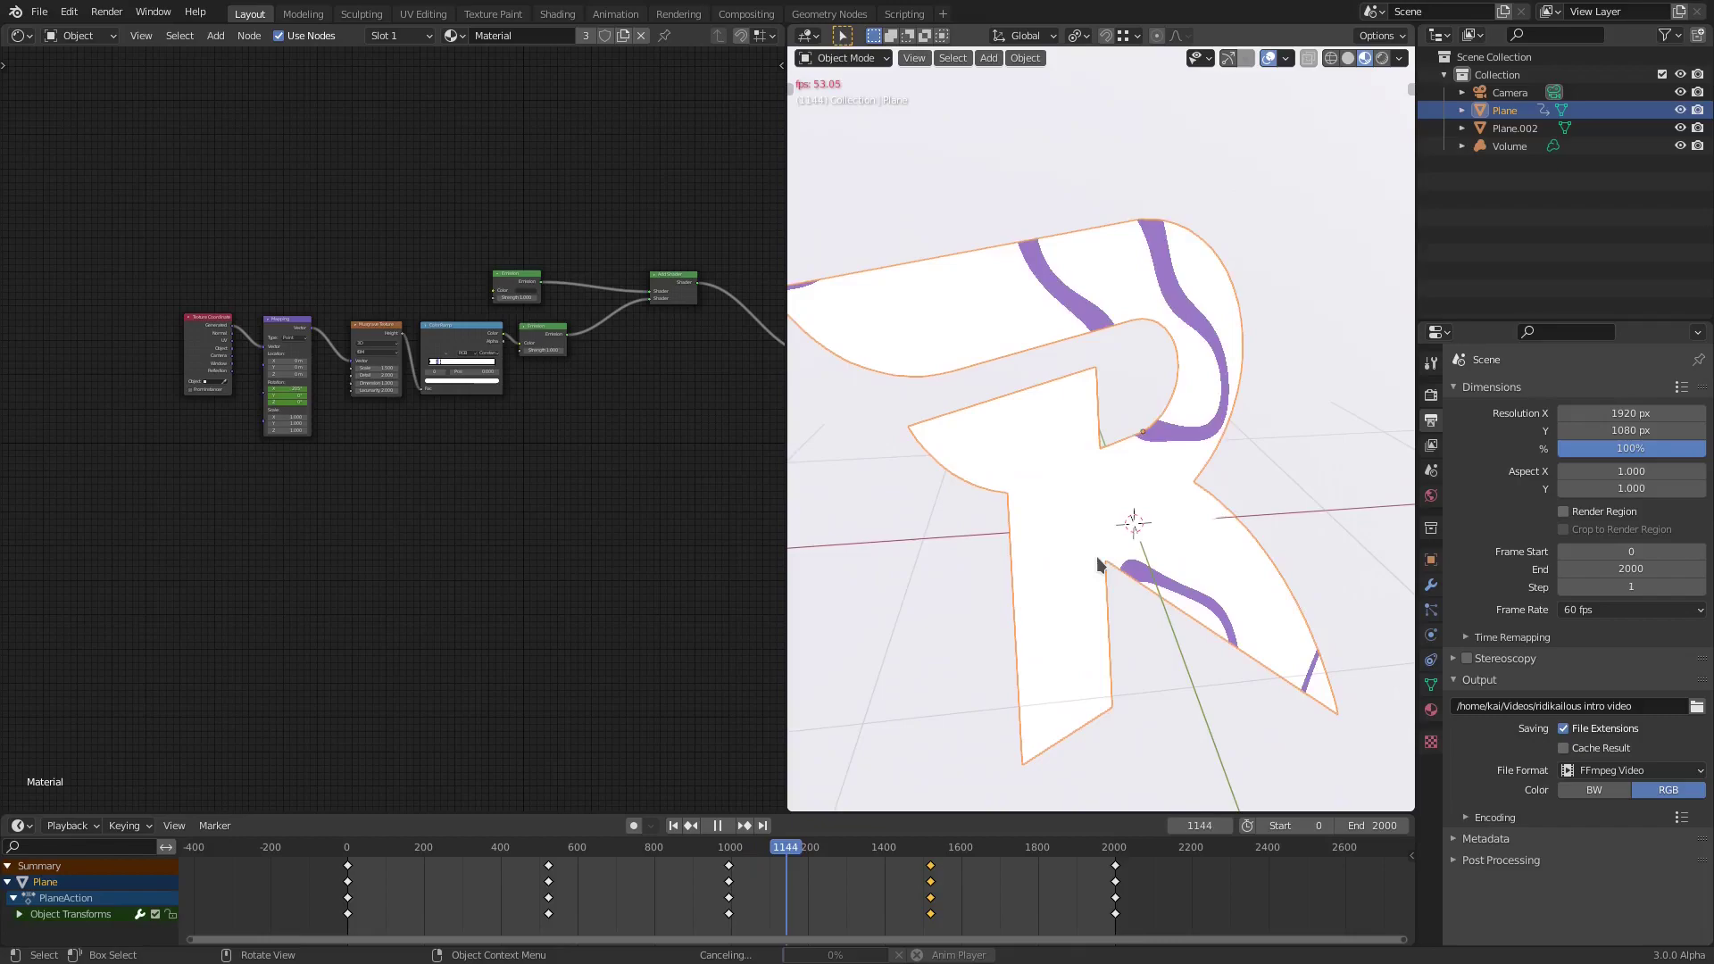
pyautogui.scroll(-6, 1179, 512)
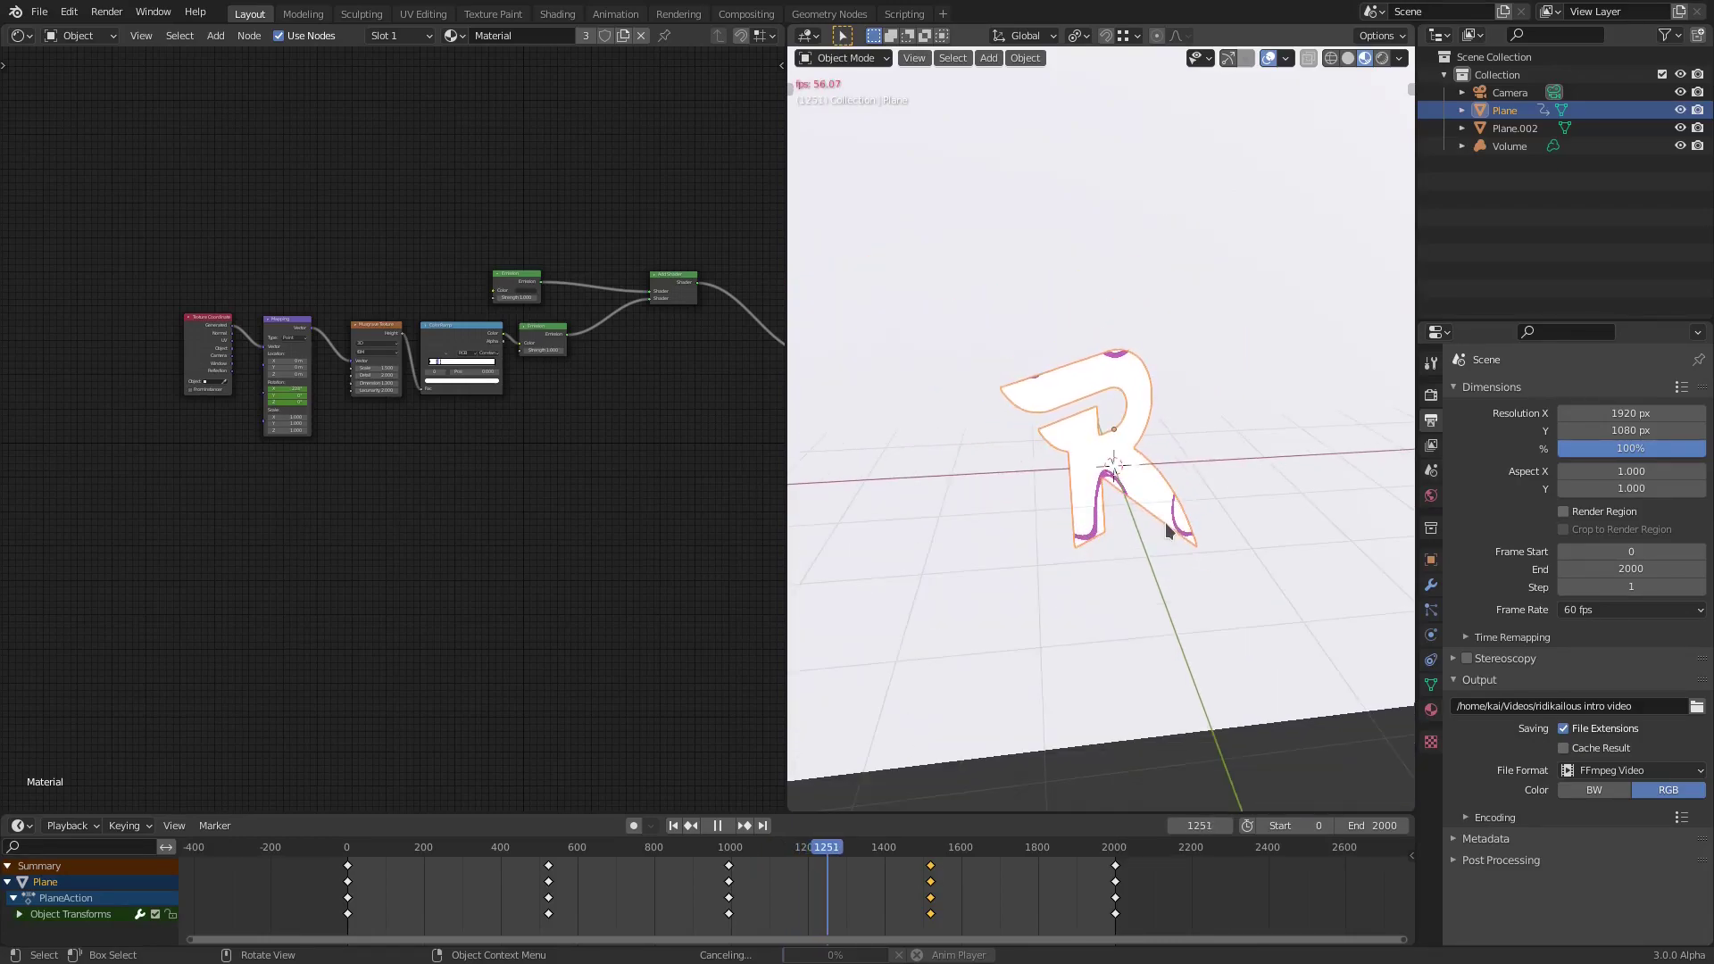
pyautogui.scroll(6, 1161, 522)
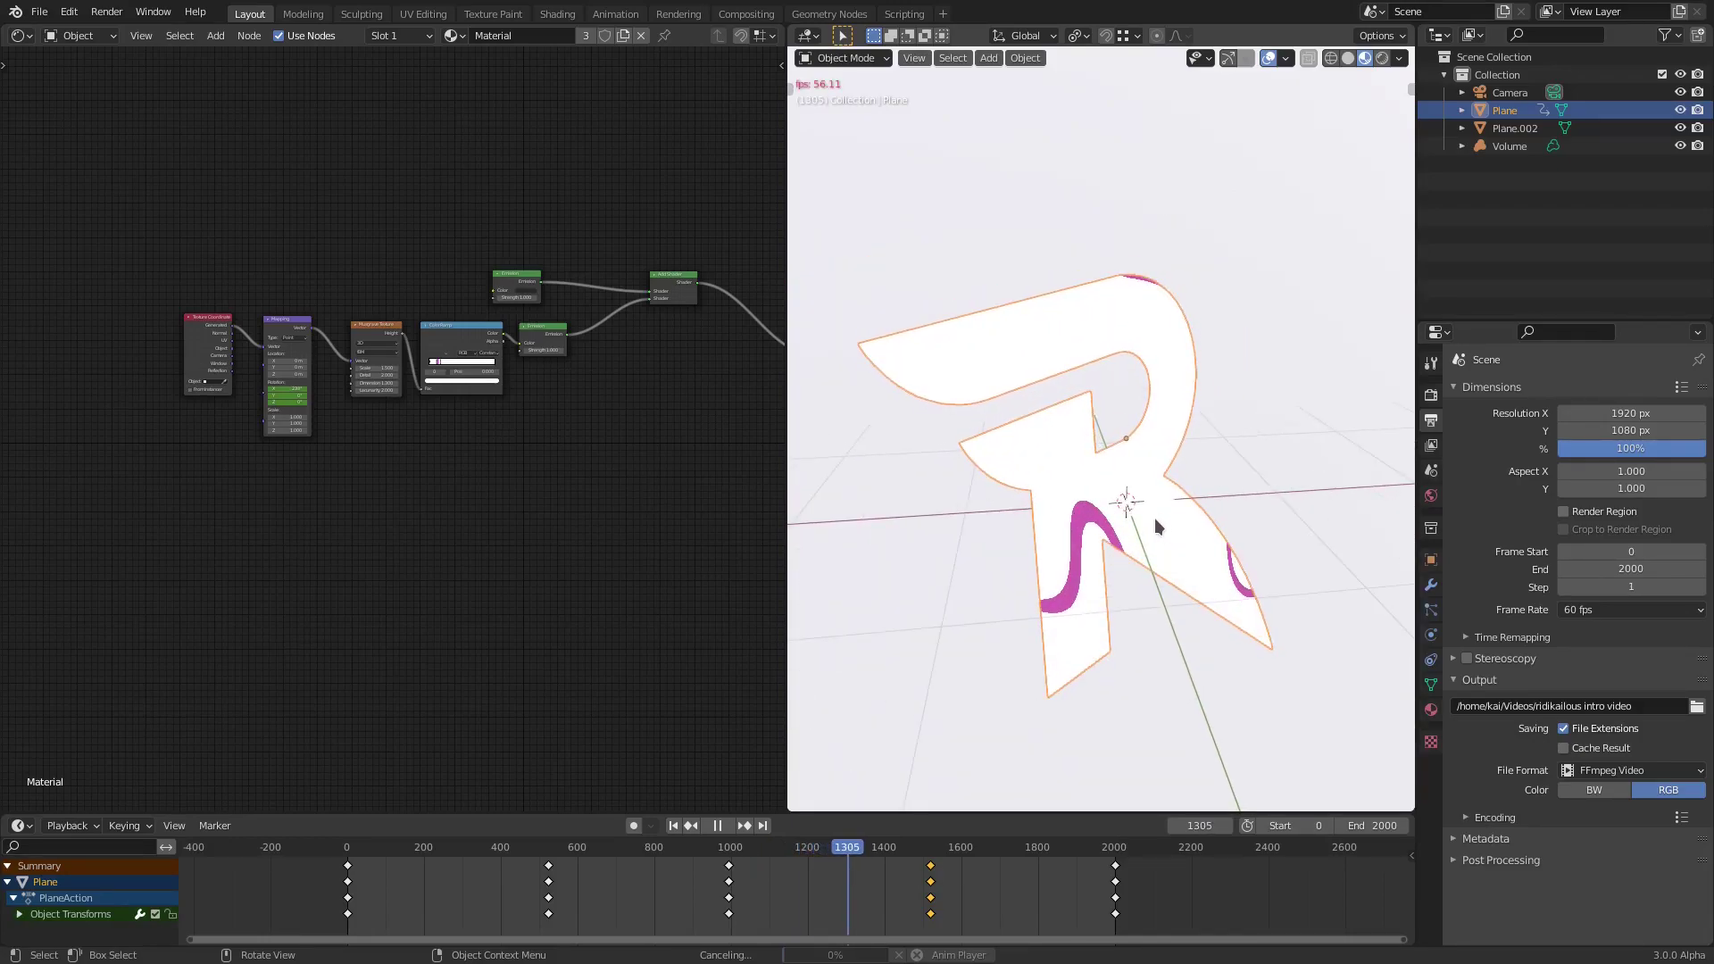
pyautogui.click(1383, 57)
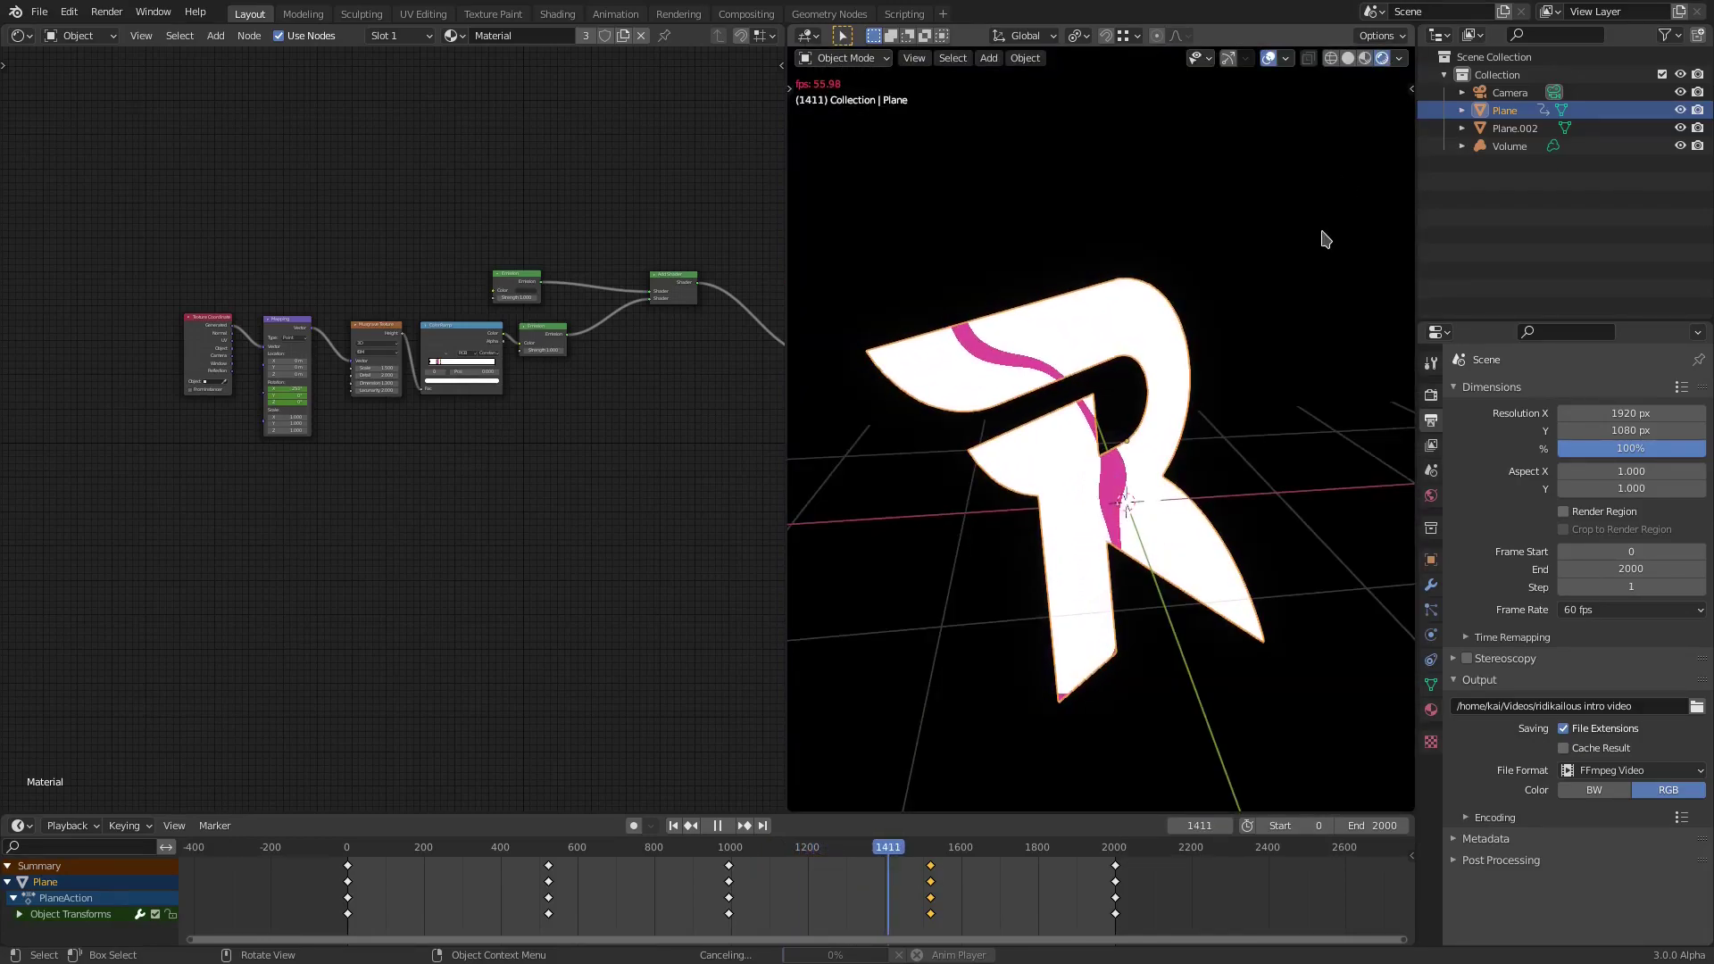
# - Select the background plane, switch to the camera view and return the stopped animation to frame 0
pyautogui.click(1239, 319)
pyautogui.moveTo(1251, 318); pyautogui.dragTo(1207, 338, button='middle')
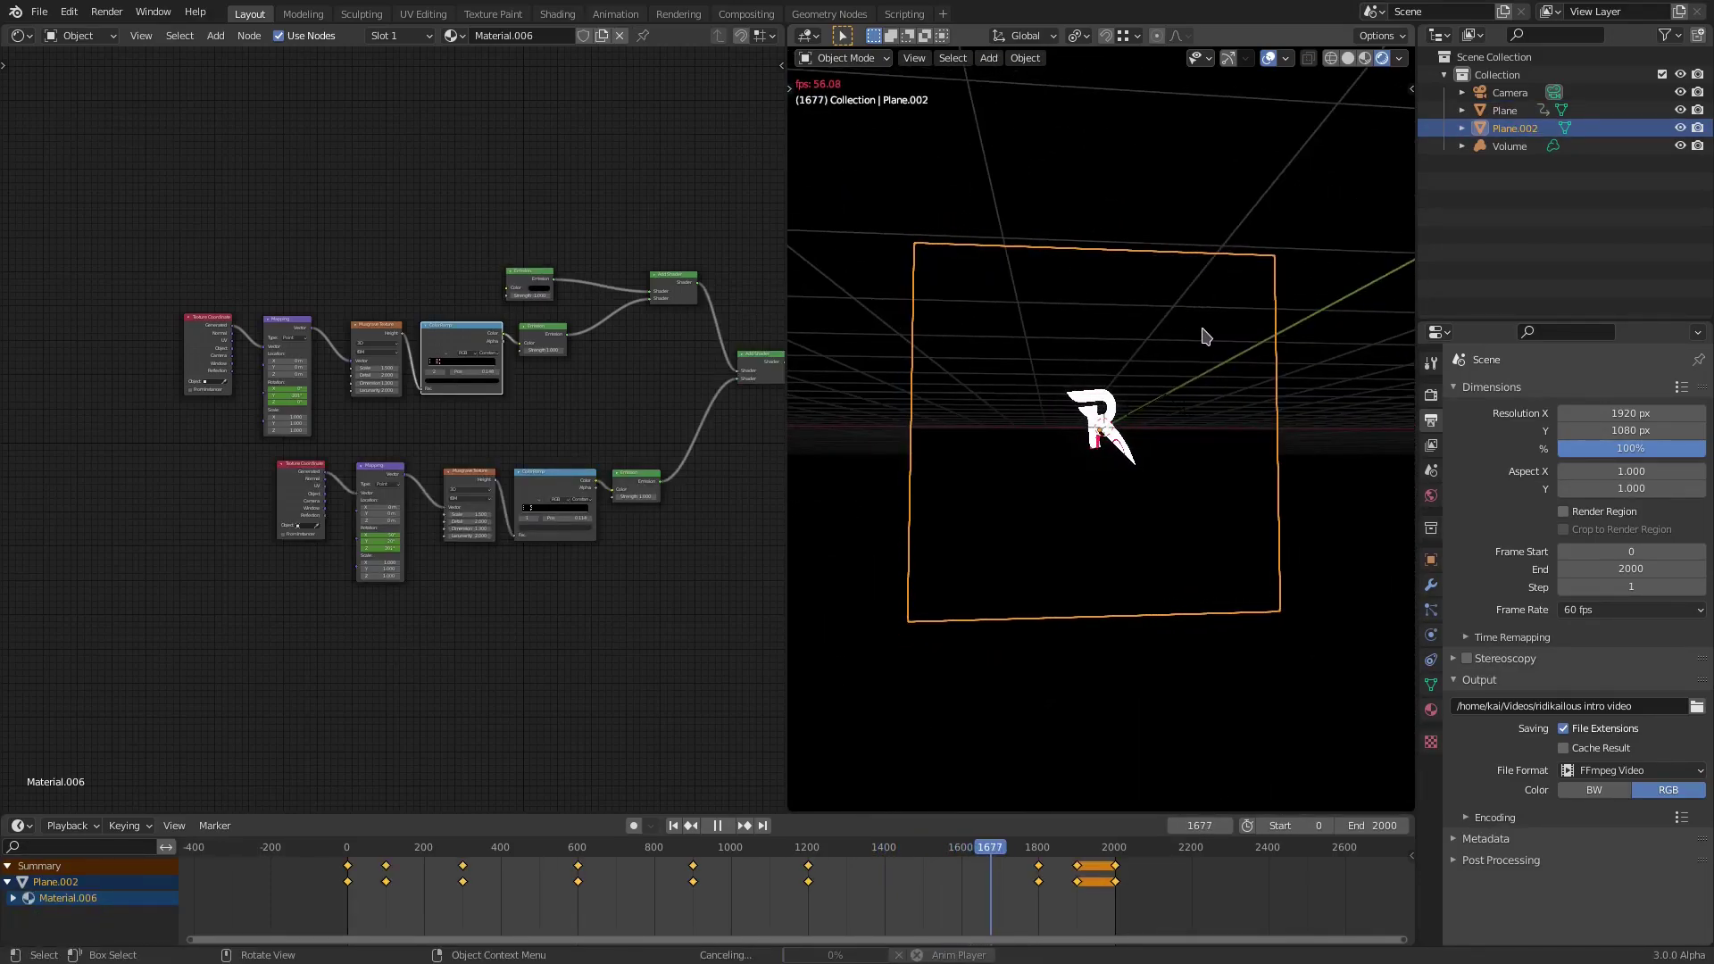
pyautogui.press('KP_0')
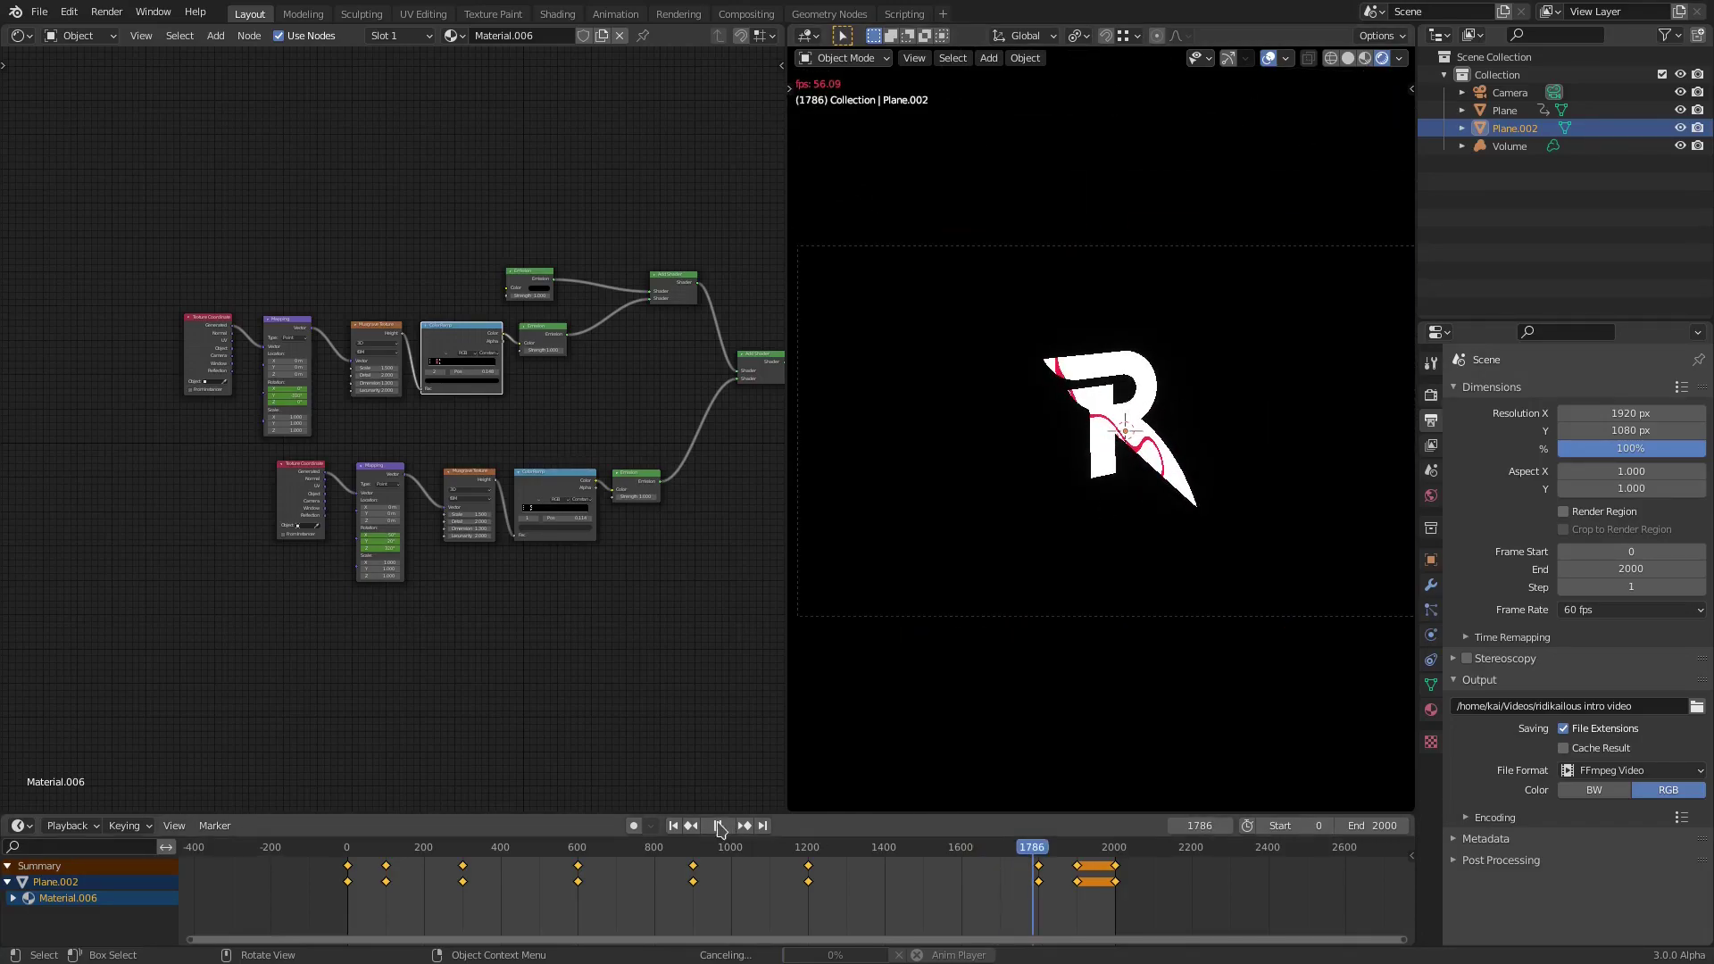
pyautogui.click(725, 828)
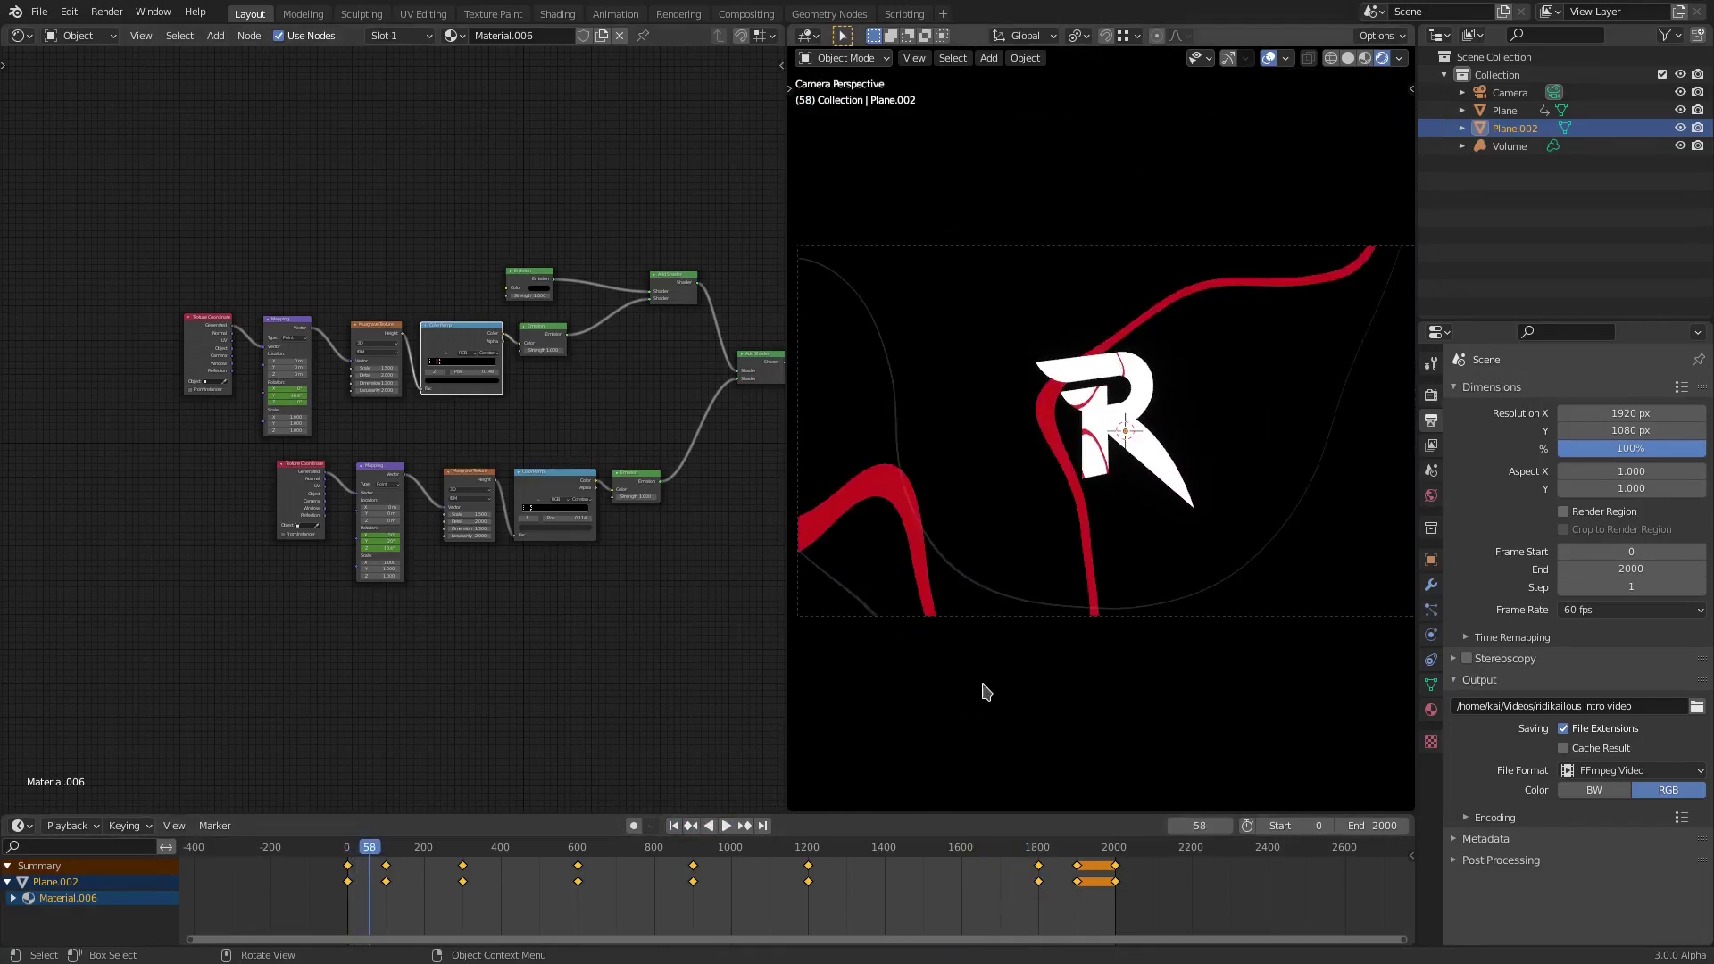
pyautogui.click(673, 826)
# - Play the animation from the first frame to about frame 359 to examine the background plane's moving lines
pyautogui.moveTo(924, 678); pyautogui.dragTo(958, 675, button='middle')
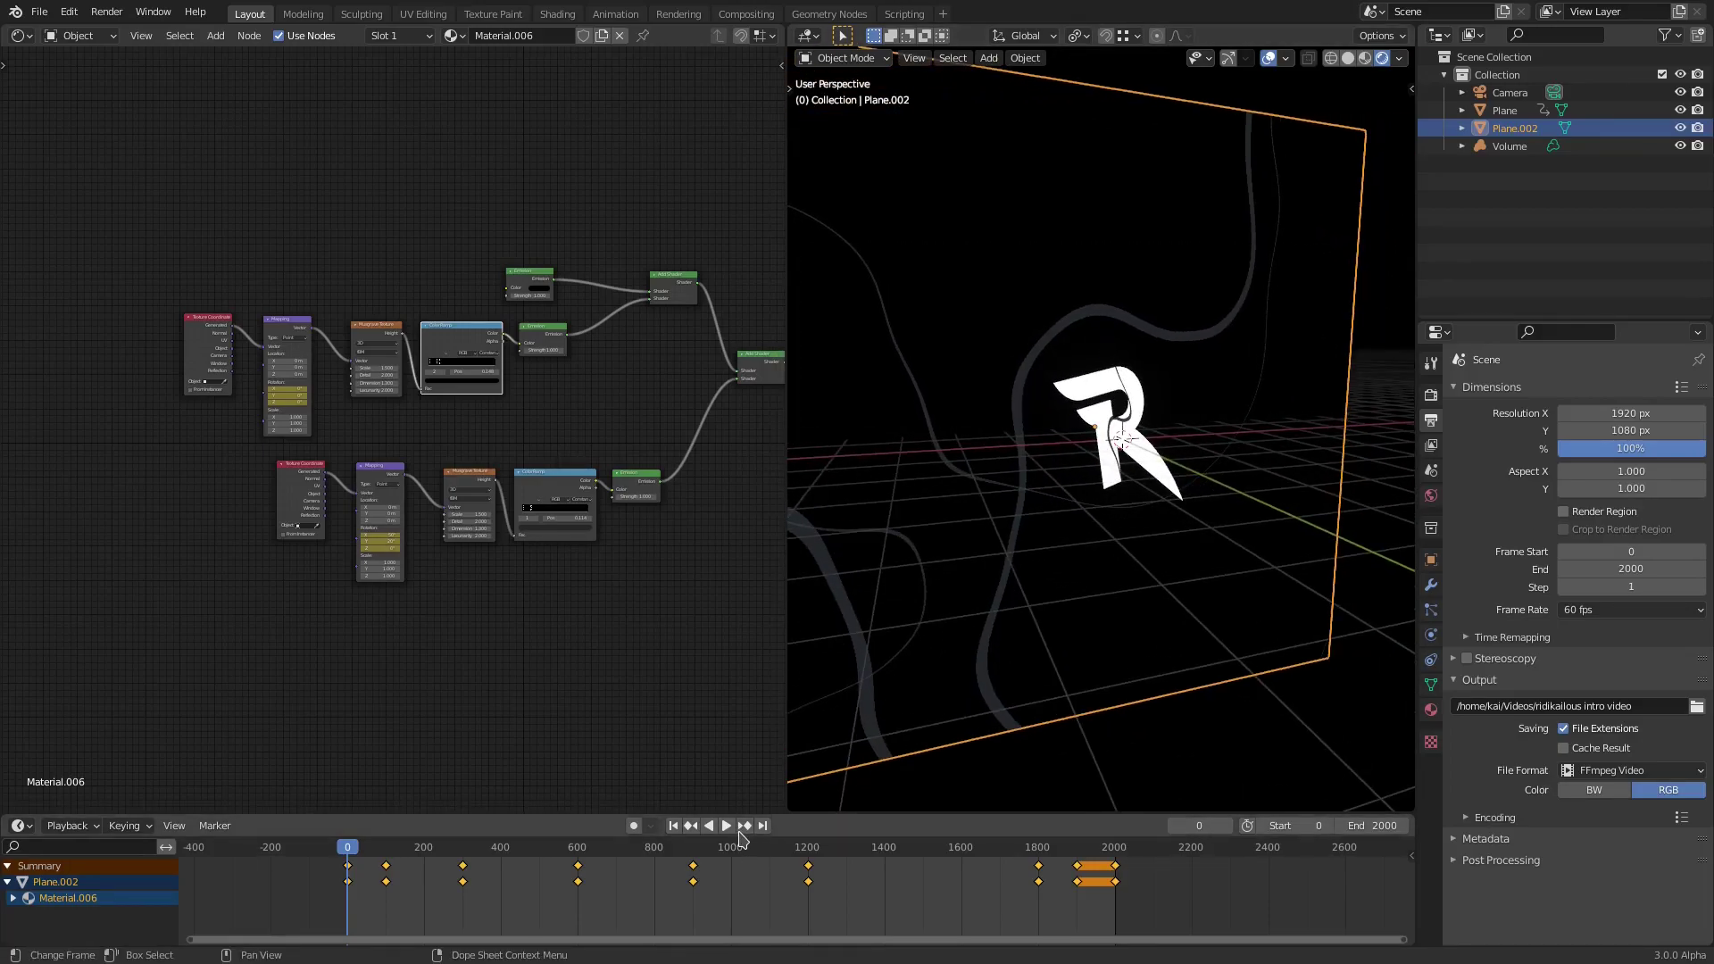
pyautogui.press('space')
pyautogui.moveTo(922, 616); pyautogui.dragTo(1086, 555, button='middle')
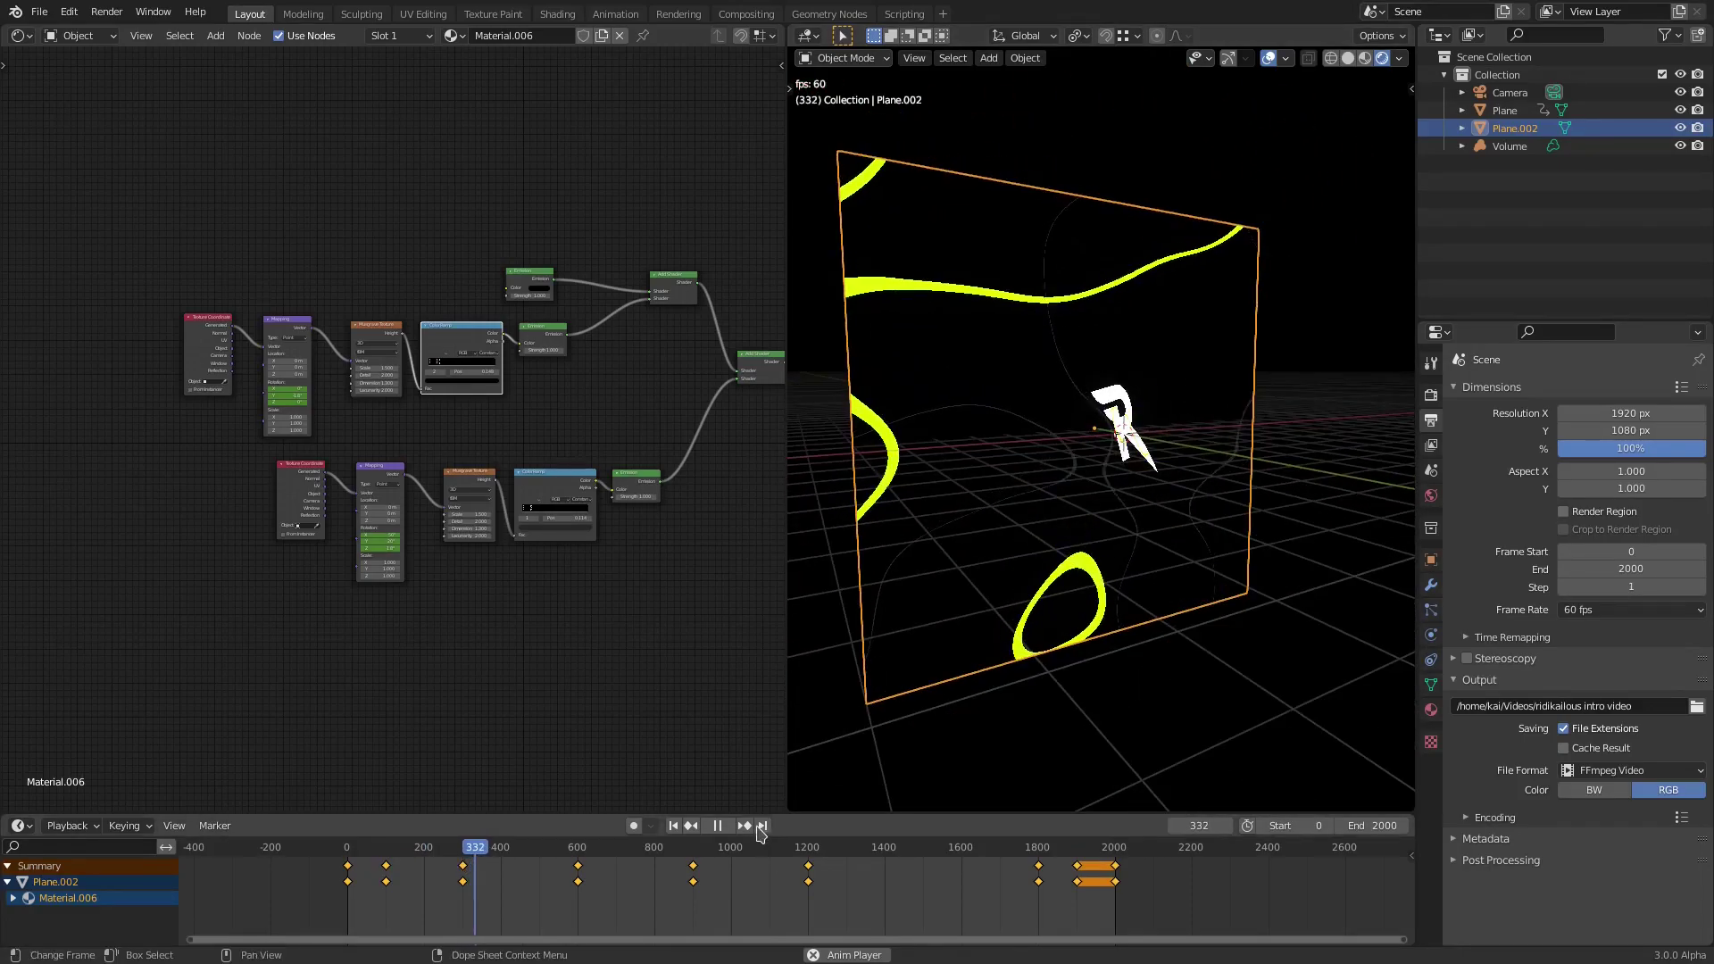
pyautogui.press('space')
# - Hide the background plane, select the R logo and turn off the viewport overlays
pyautogui.click(1123, 437)
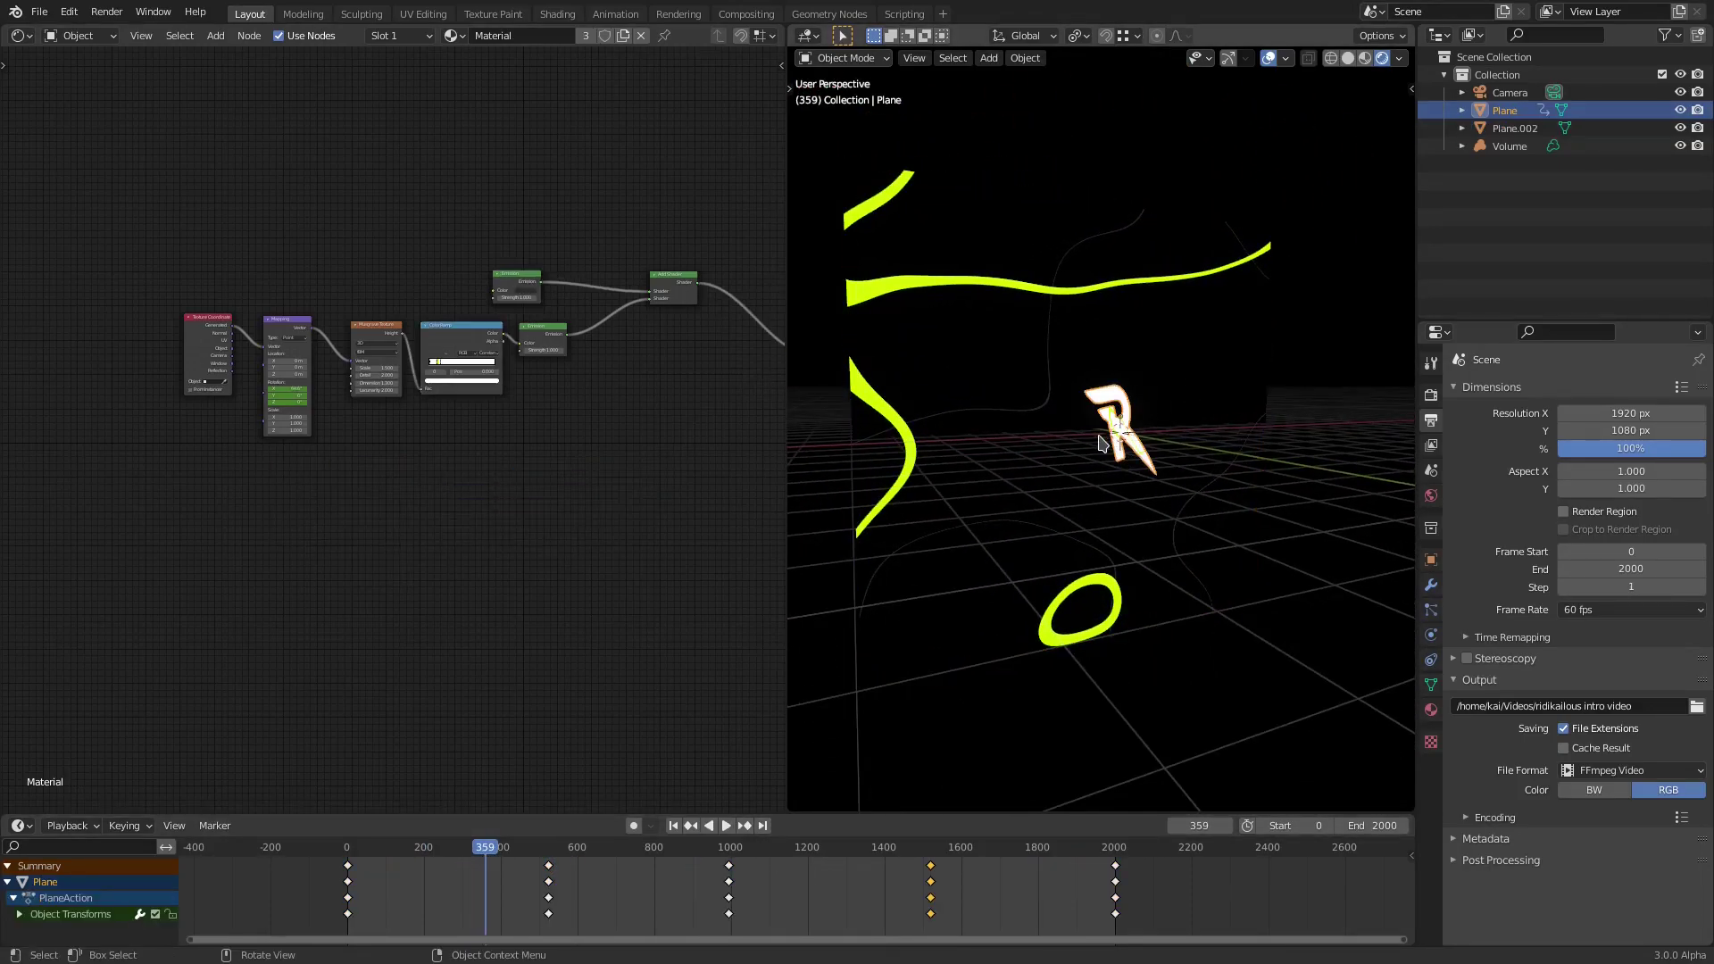
pyautogui.scroll(6, 1161, 415)
pyautogui.scroll(1, 1172, 419)
pyautogui.moveTo(1193, 417); pyautogui.dragTo(1205, 420, button='middle')
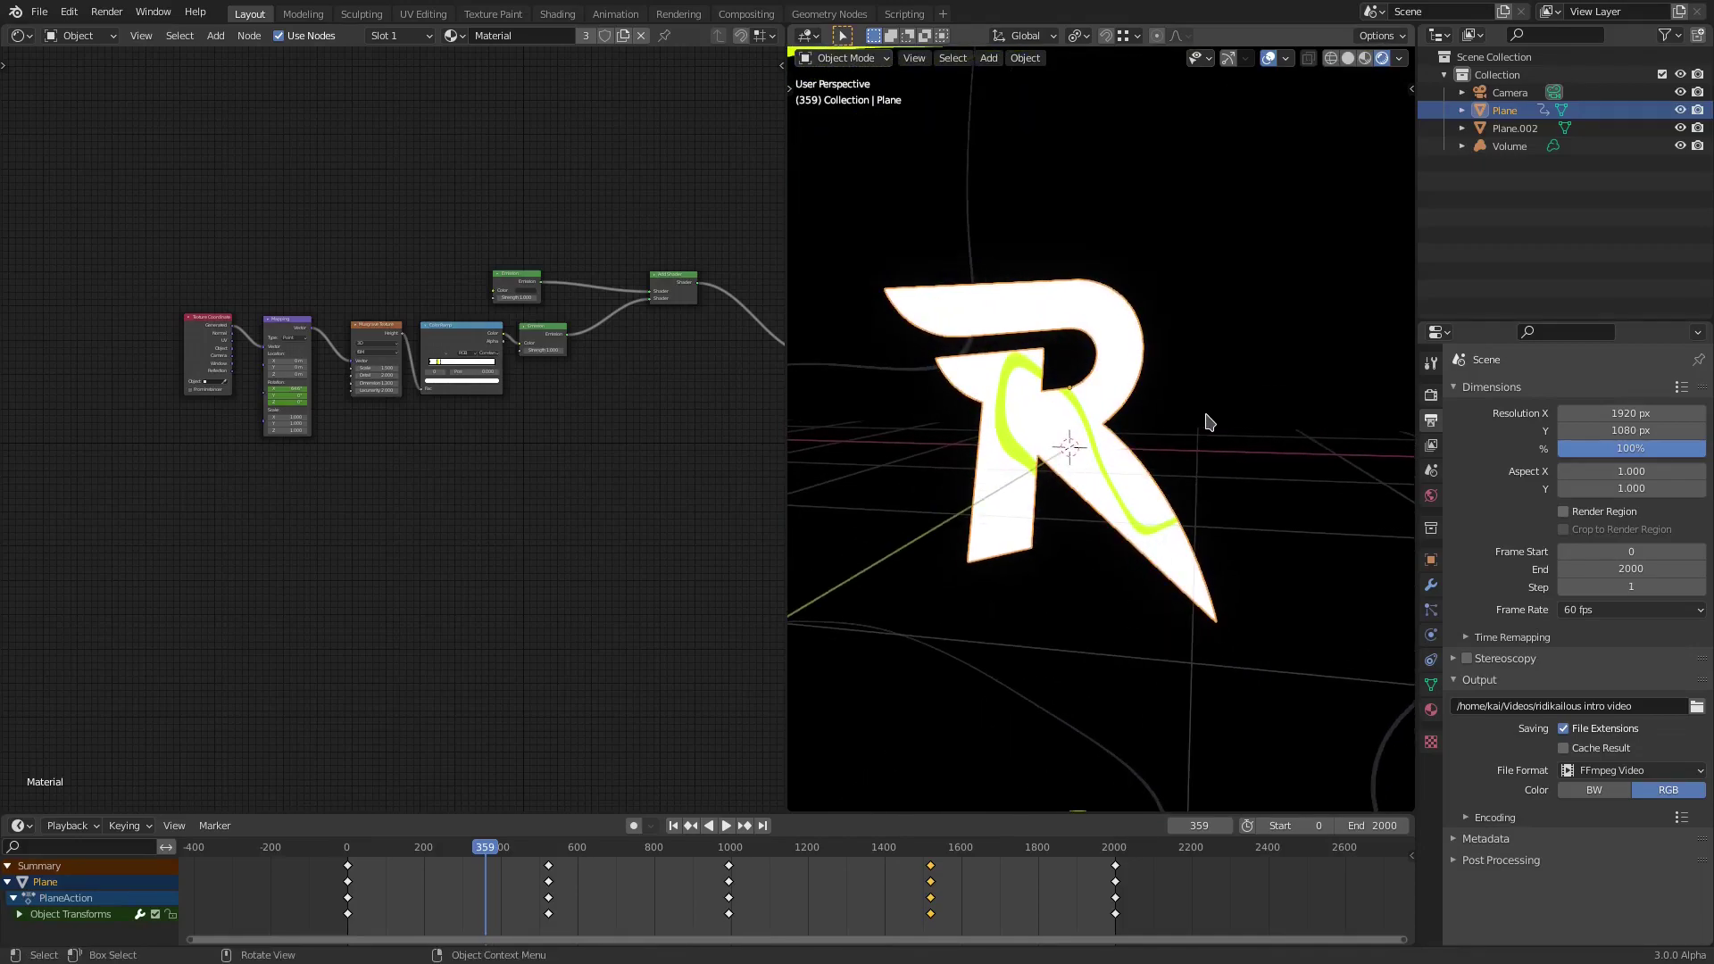
pyautogui.click(1205, 421)
pyautogui.press('h')
pyautogui.click(1129, 392)
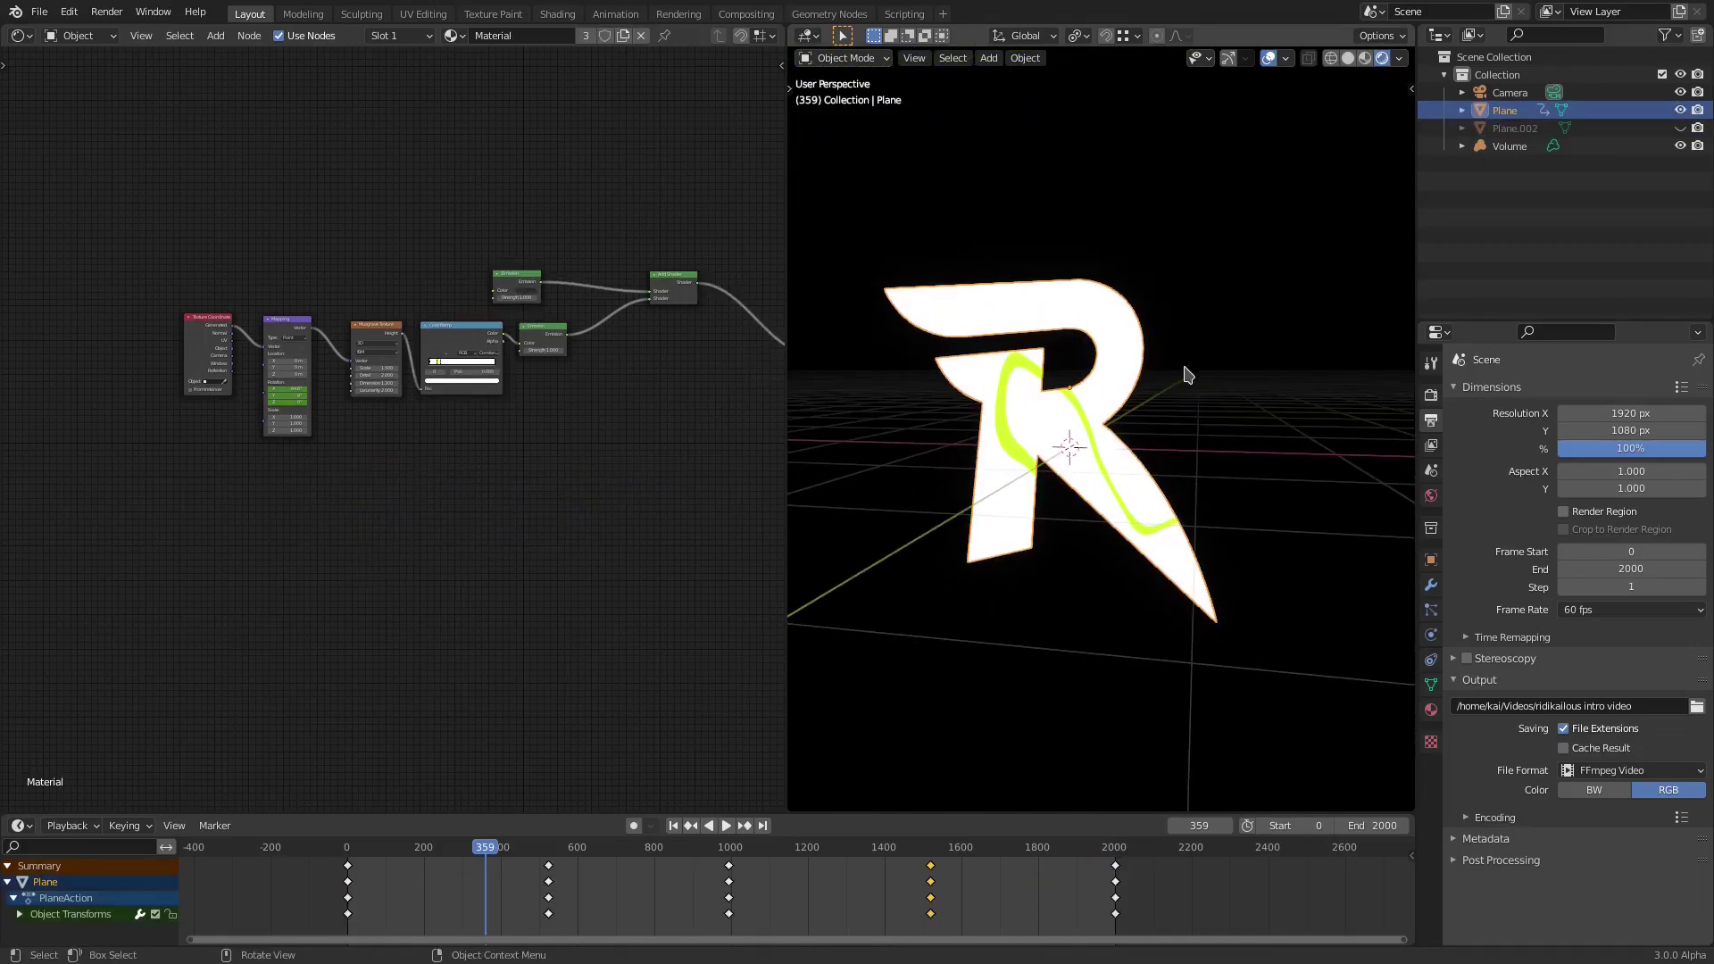
pyautogui.click(1268, 59)
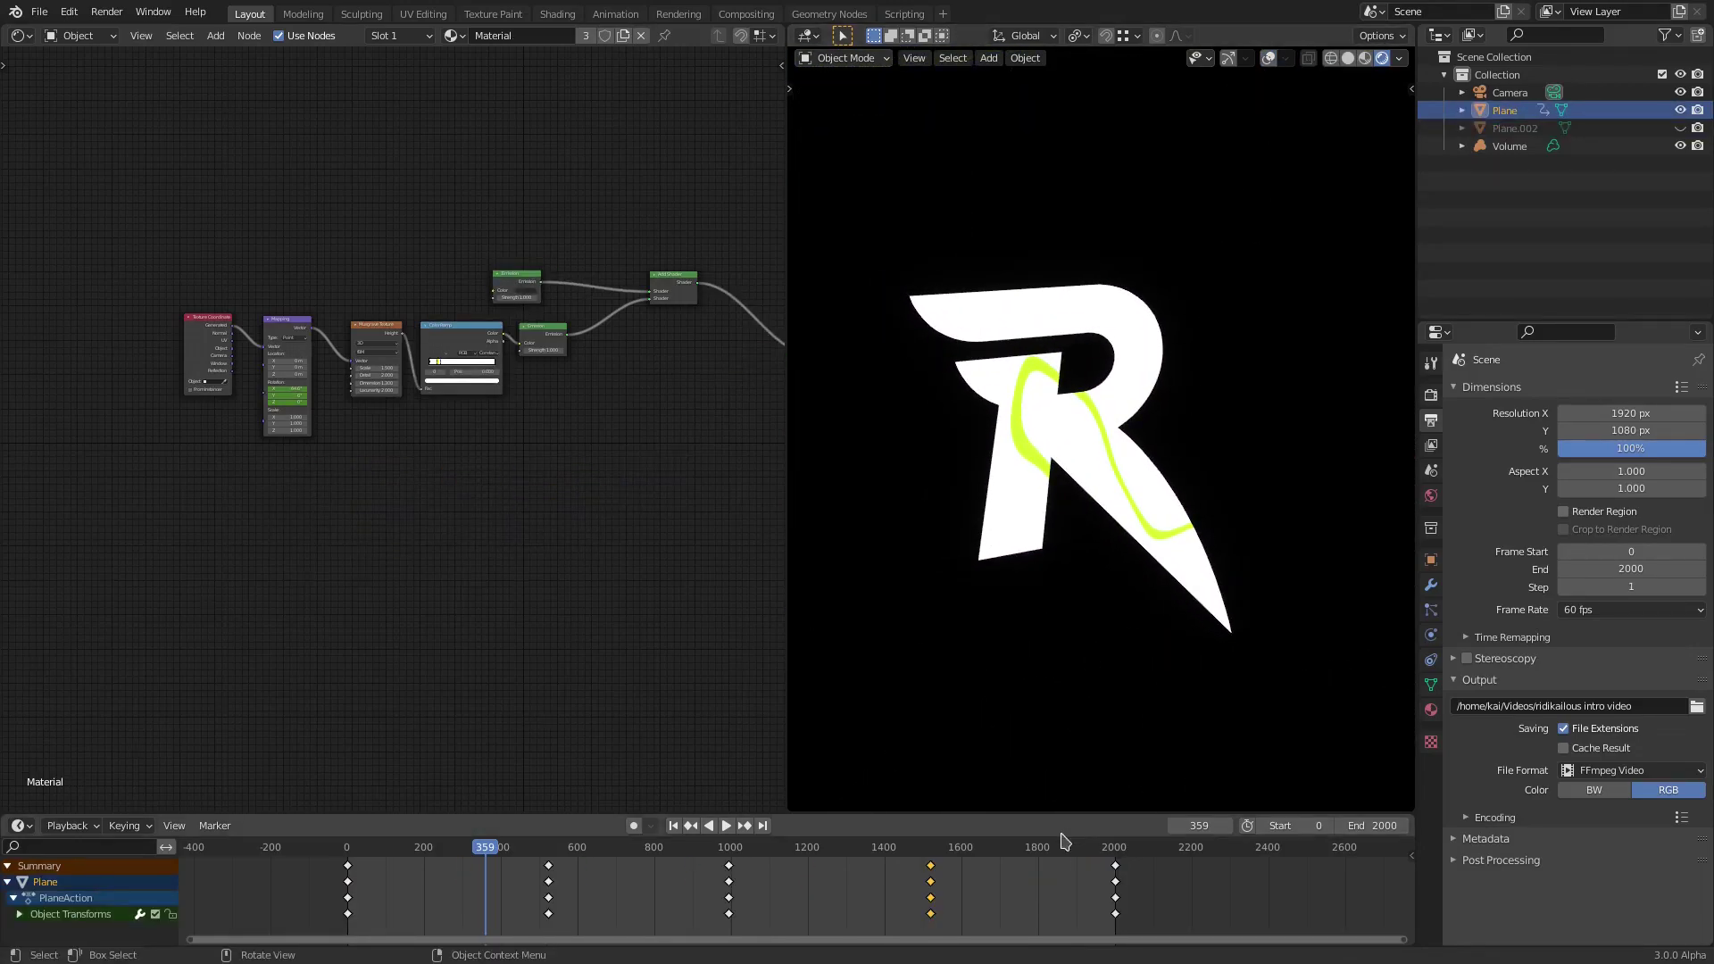
# - Select the R logo's material nodes from Texture Coordinate to Add Shader to examine the node chain
pyautogui.scroll(2, 612, 390)
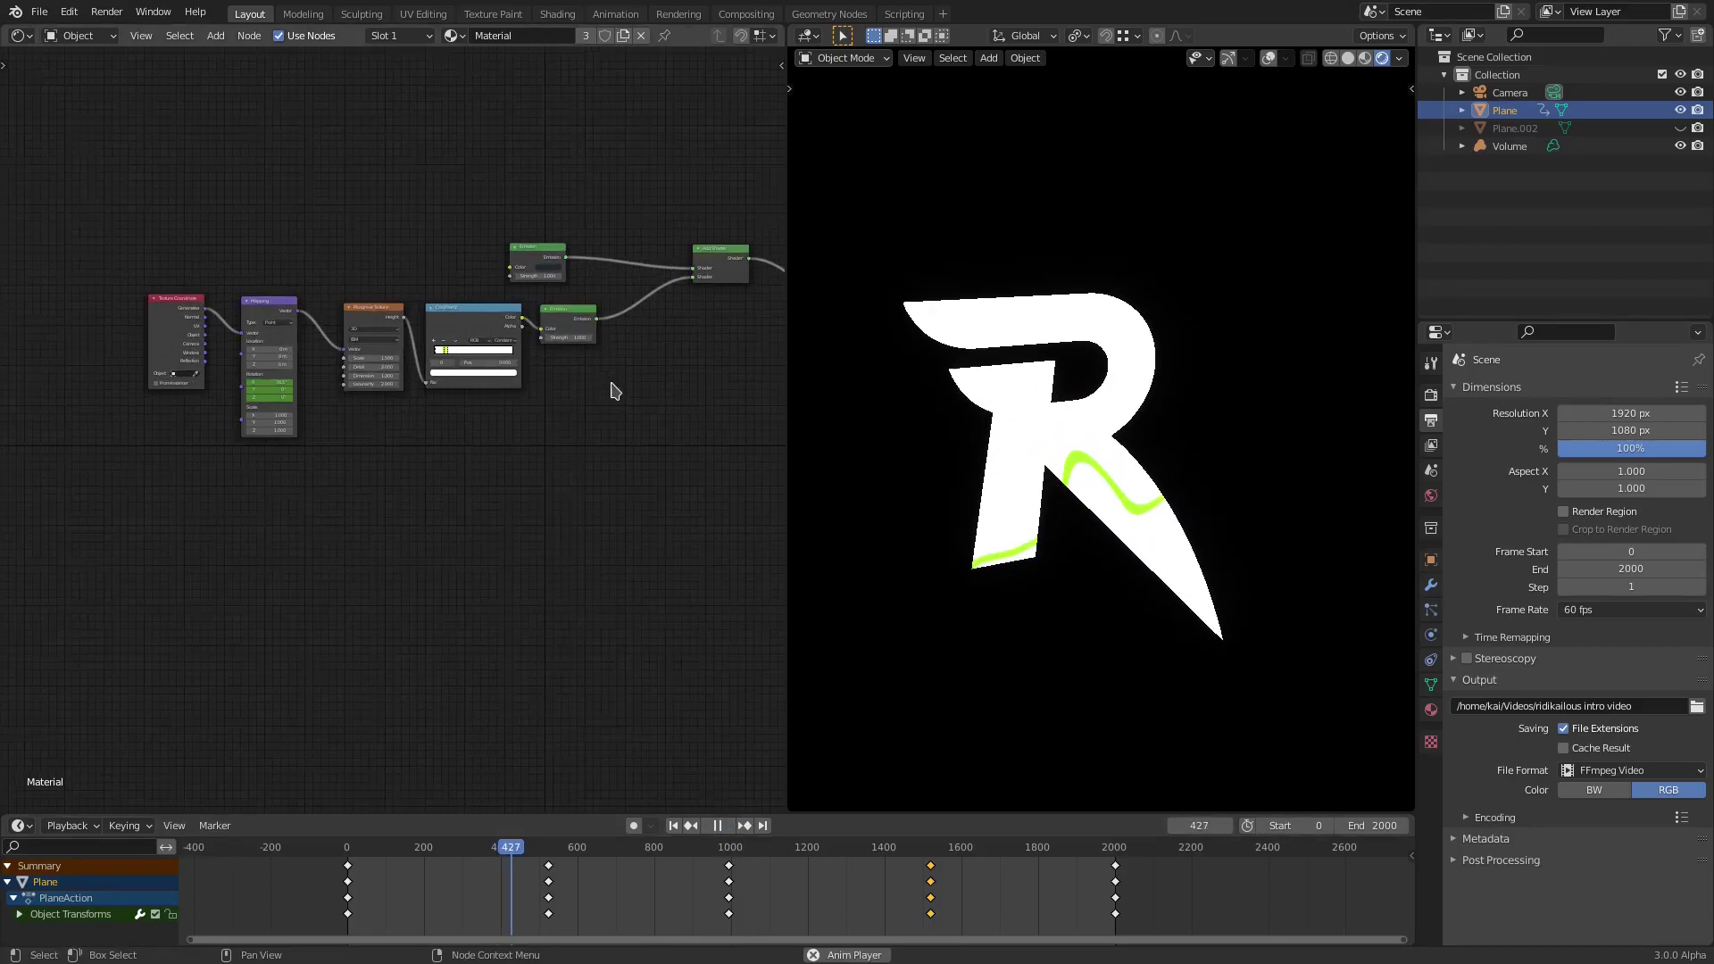
pyautogui.moveTo(613, 390); pyautogui.dragTo(486, 457, button='middle')
pyautogui.scroll(-5, 545, 485)
pyautogui.moveTo(560, 504); pyautogui.dragTo(138, 344)
pyautogui.scroll(5, 179, 366)
pyautogui.moveTo(207, 380); pyautogui.dragTo(286, 421, button='middle')
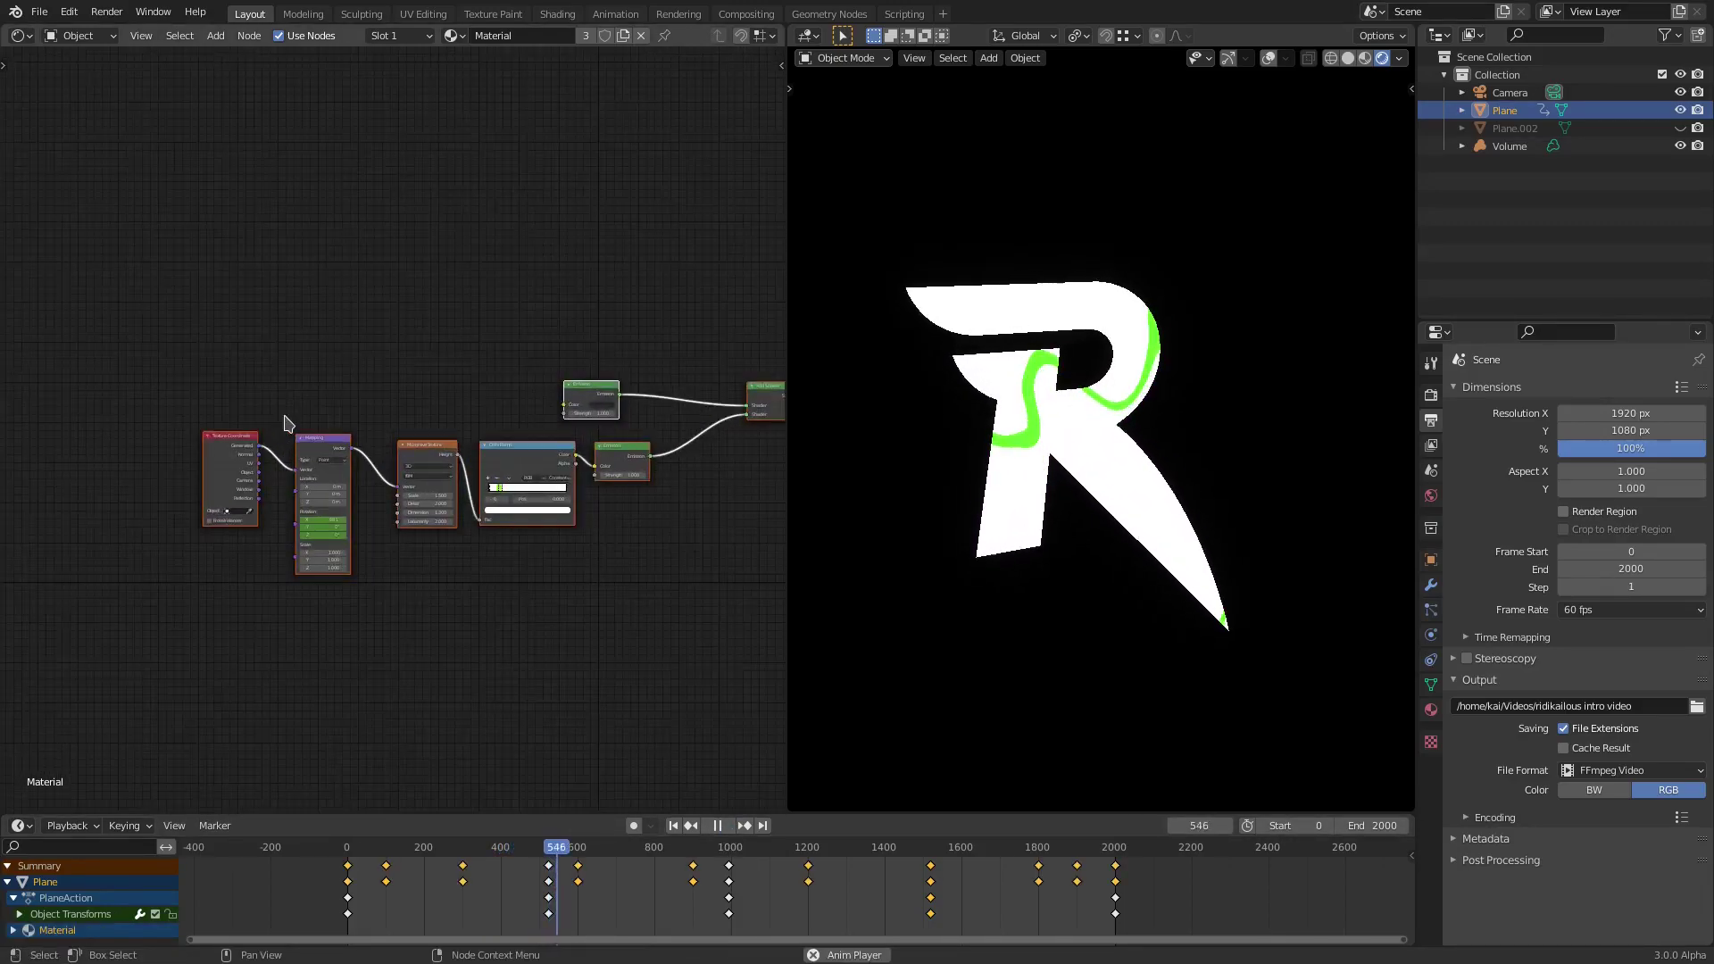
pyautogui.moveTo(623, 412); pyautogui.dragTo(496, 369, button='middle')
# - Widen the Shader Editor and examine how the Color Ramp and Emission nodes feed the Add Shader
pyautogui.moveTo(783, 62); pyautogui.dragTo(1021, 62)
pyautogui.scroll(3, 864, 425)
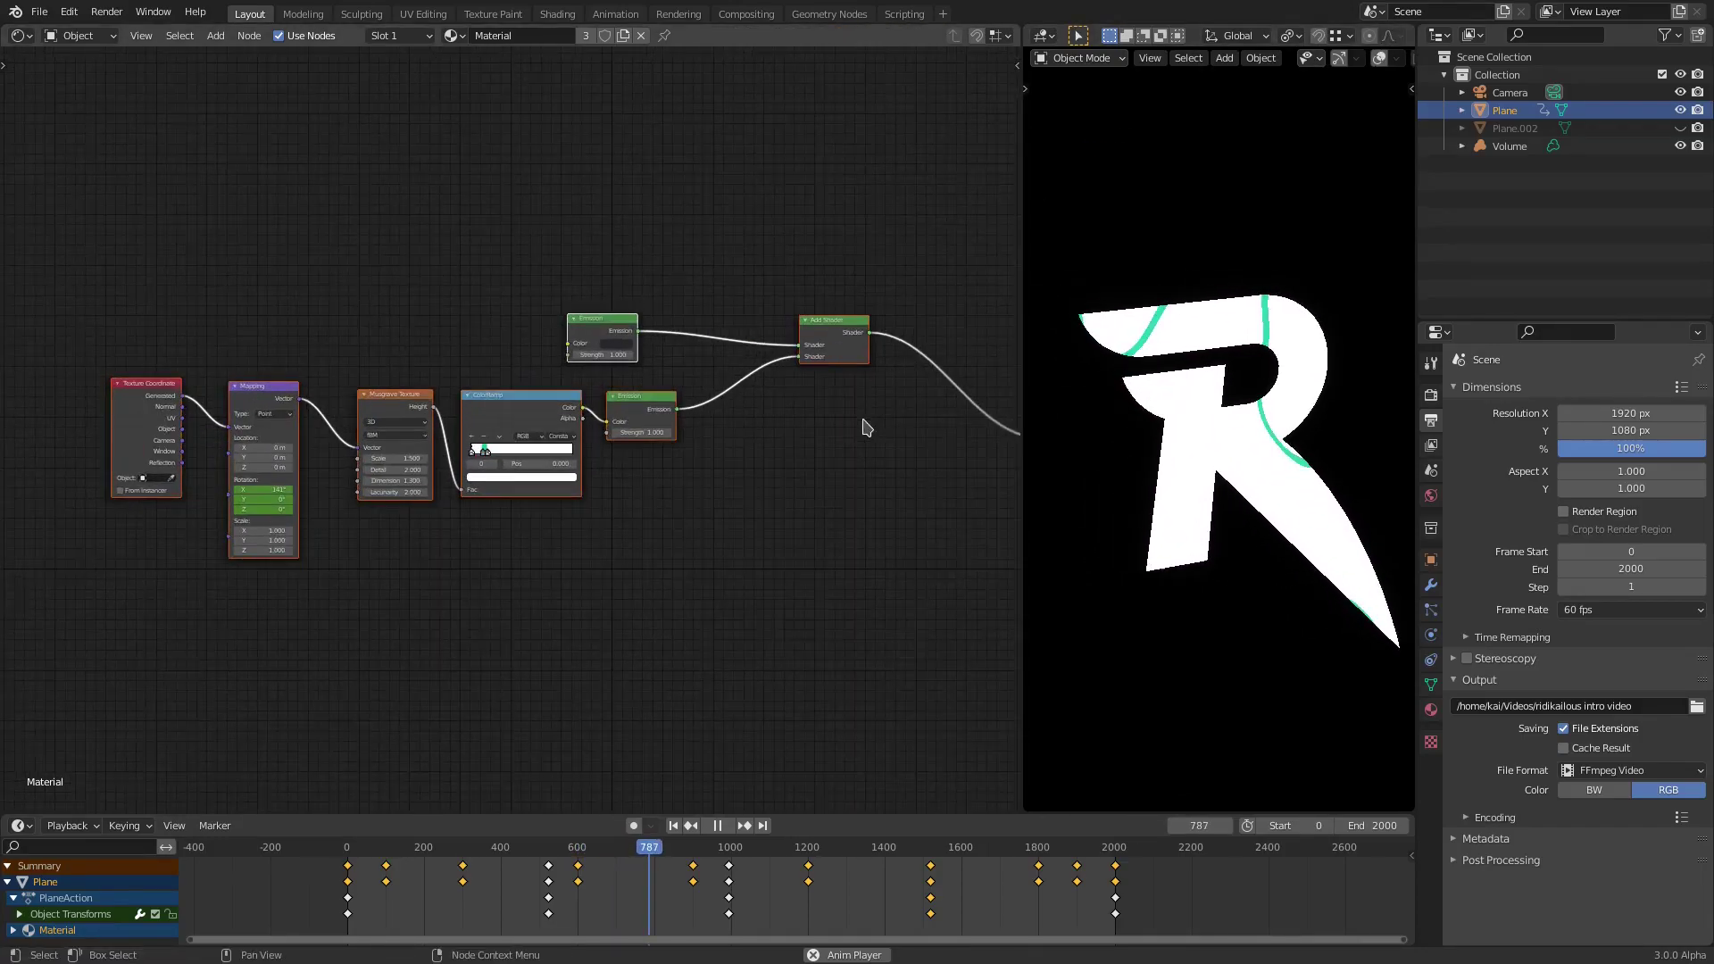
pyautogui.scroll(1, 704, 452)
pyautogui.moveTo(655, 522); pyautogui.dragTo(517, 523, button='middle')
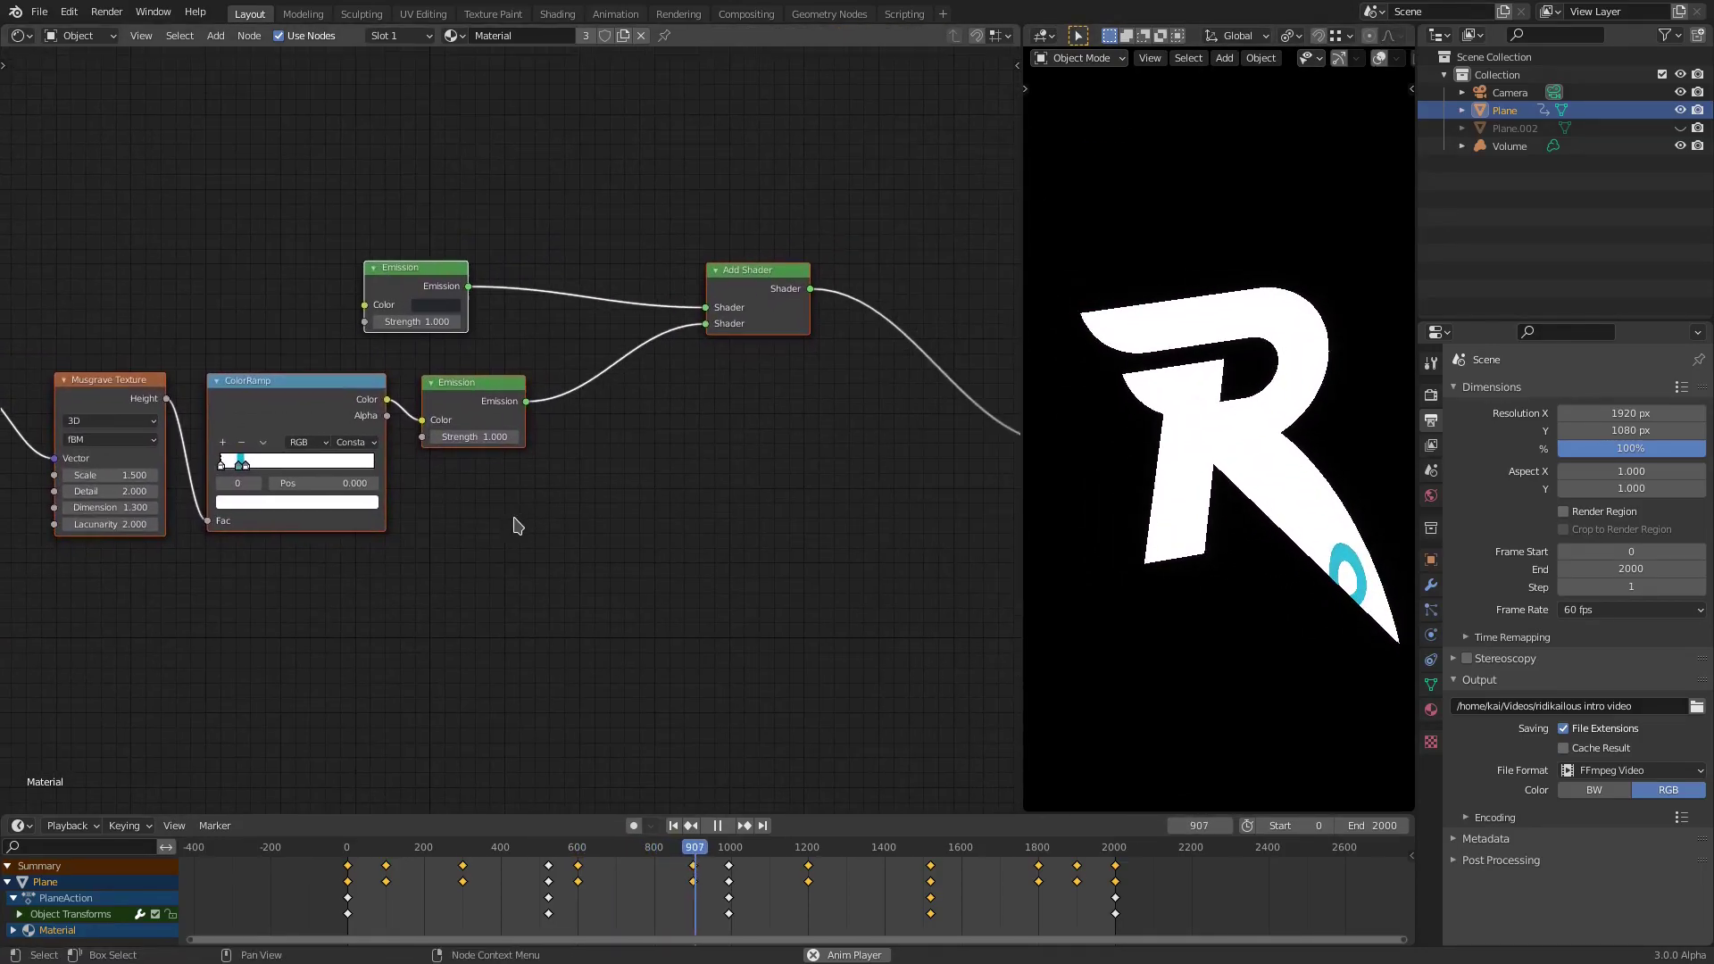
pyautogui.click(517, 522)
pyautogui.moveTo(719, 503); pyautogui.dragTo(648, 458, button='middle')
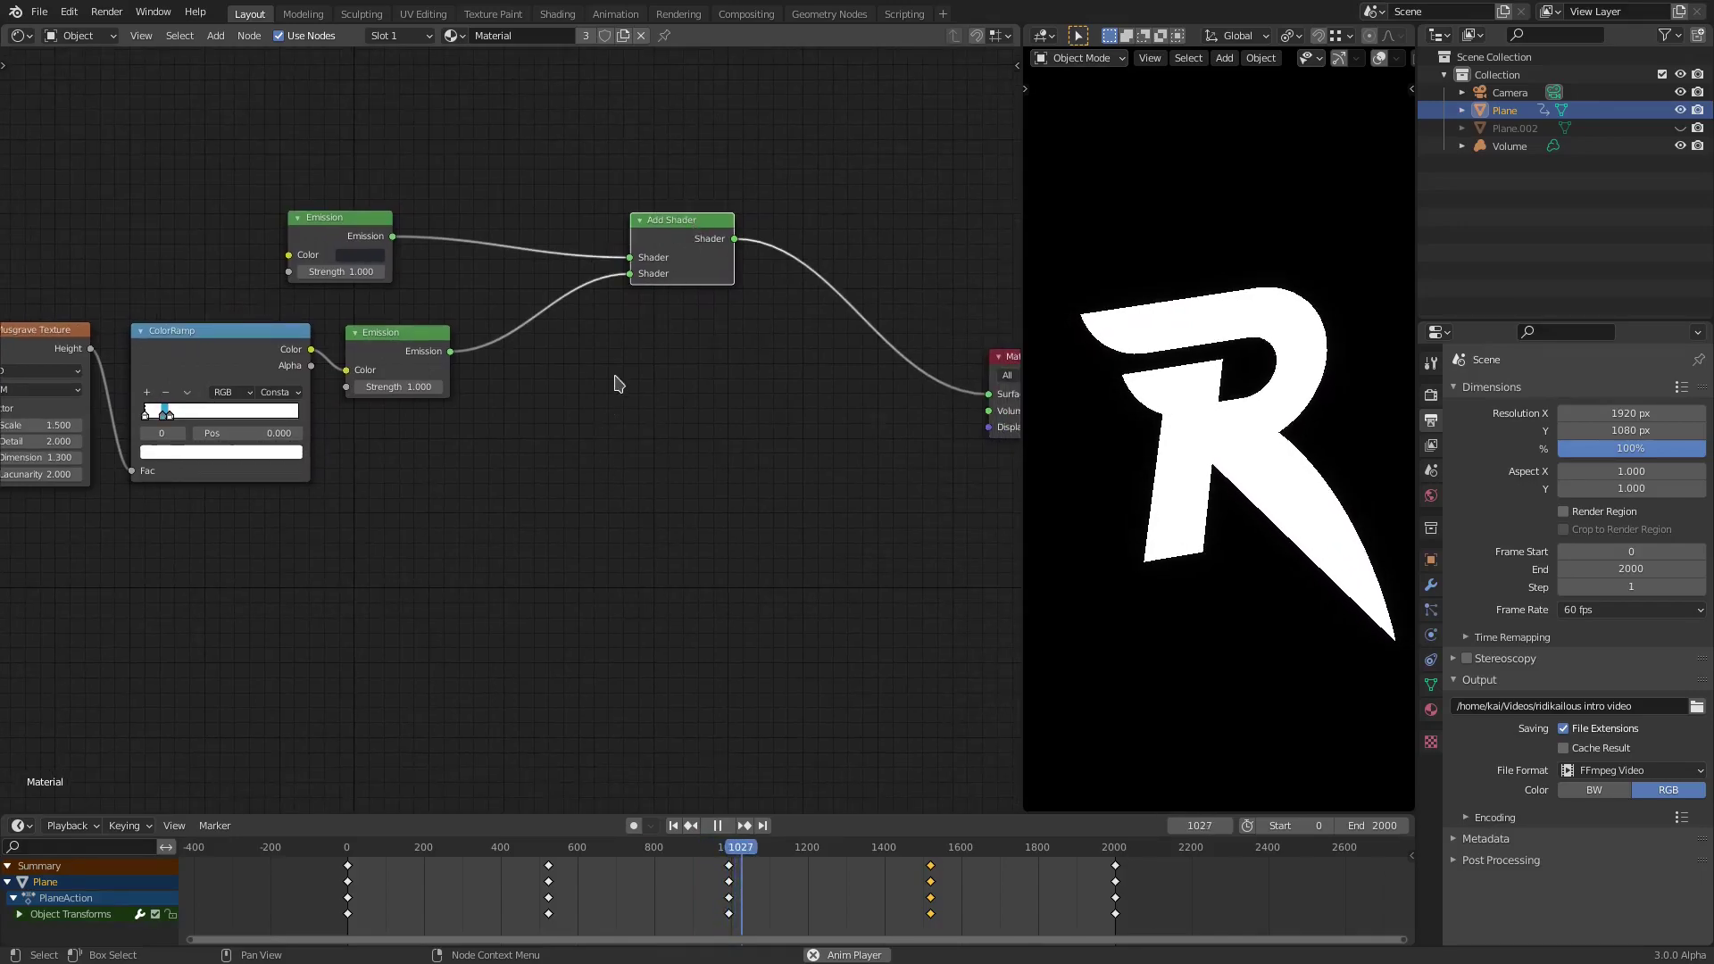
pyautogui.moveTo(587, 370); pyautogui.dragTo(692, 388, button='middle')
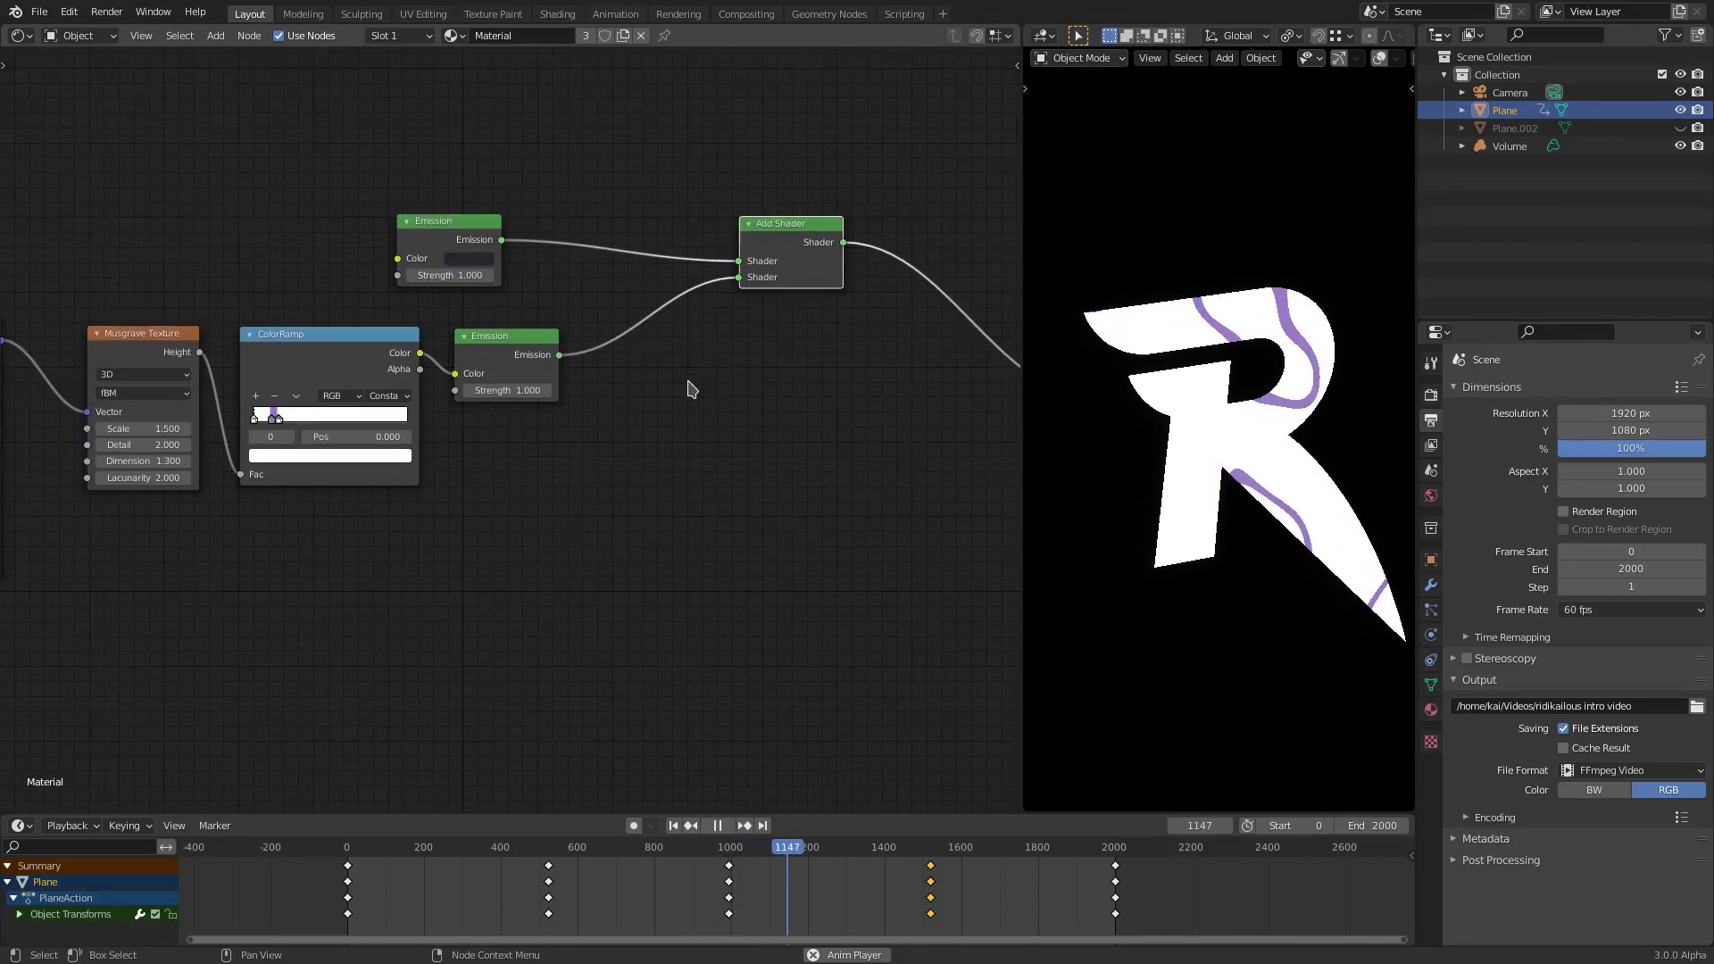
# - Add a second Texture Coordinate node above the existing one in the R logo's material
pyautogui.click(642, 386)
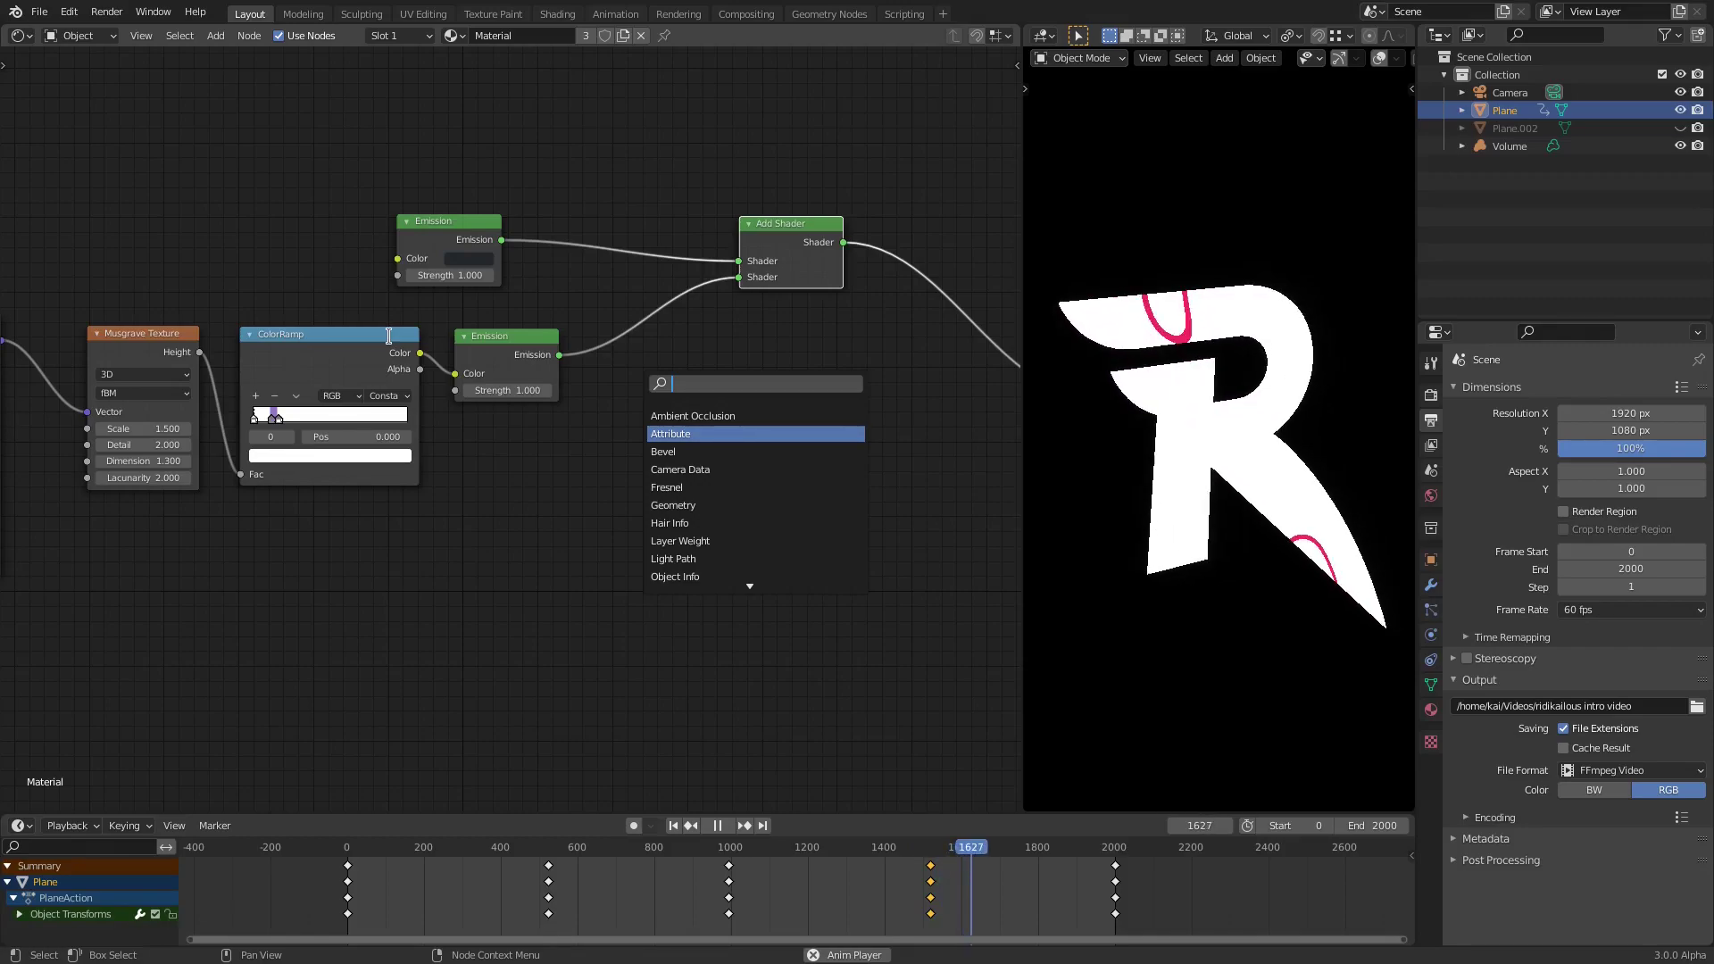
pyautogui.click(456, 597)
pyautogui.moveTo(455, 597); pyautogui.dragTo(934, 599, button='middle')
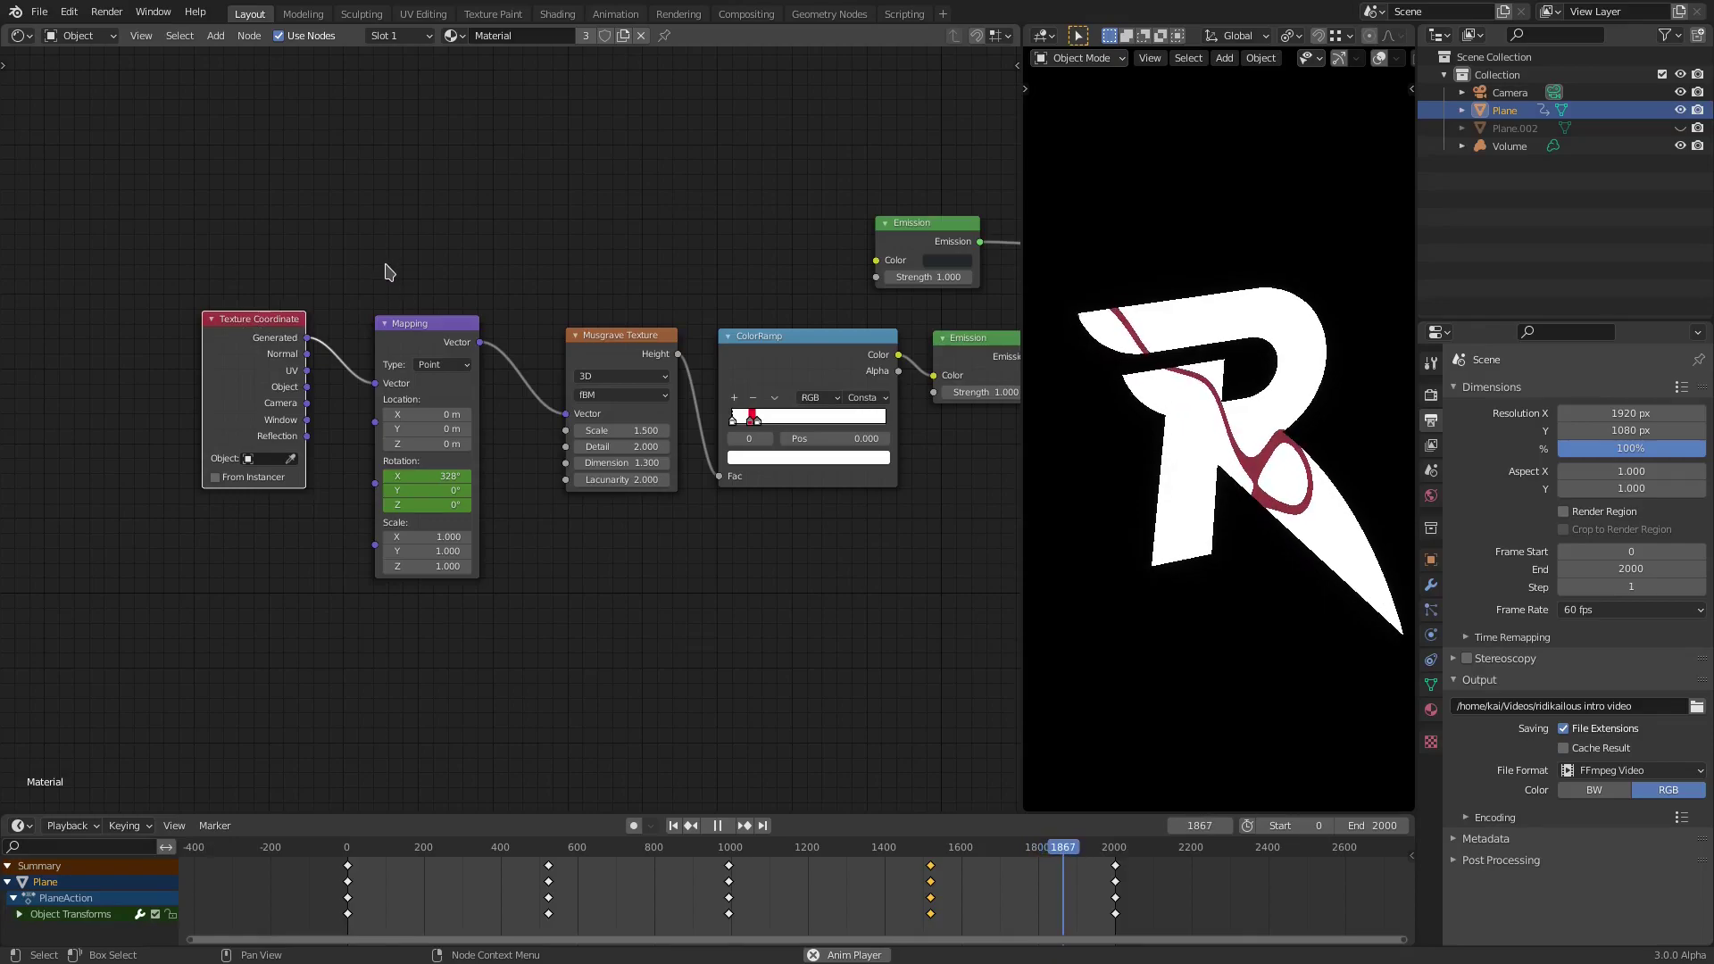
pyautogui.hotkey('shift', 'a')
pyautogui.click(388, 266)
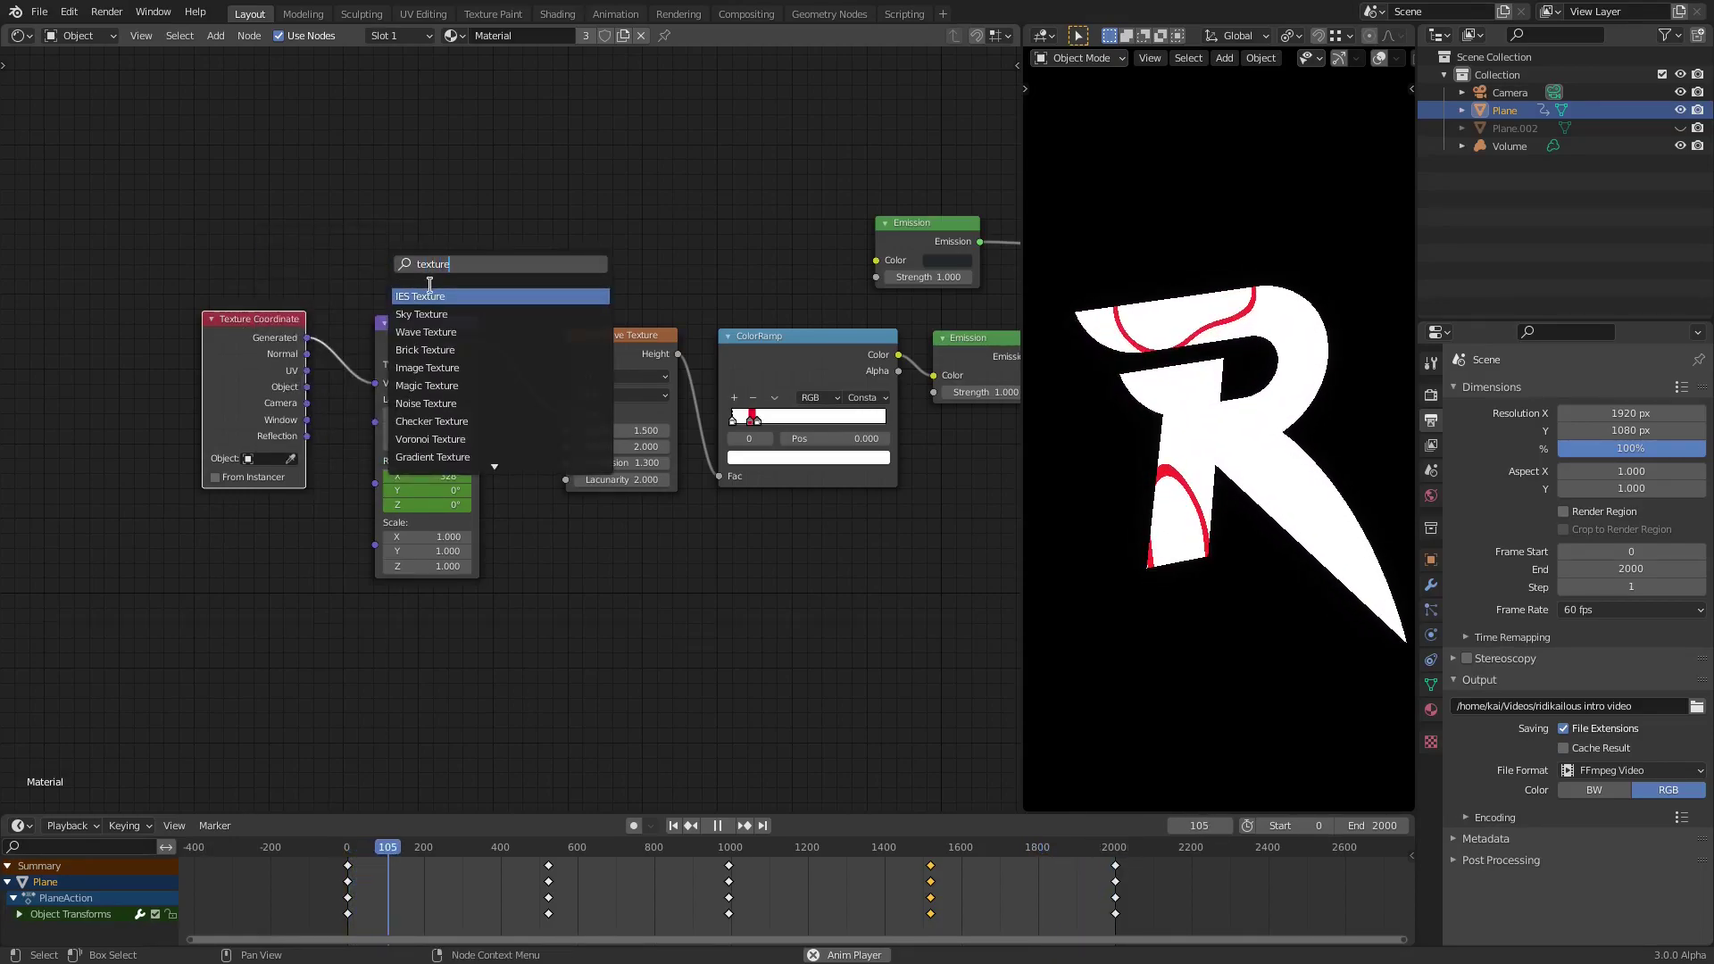
pyautogui.press('Return')
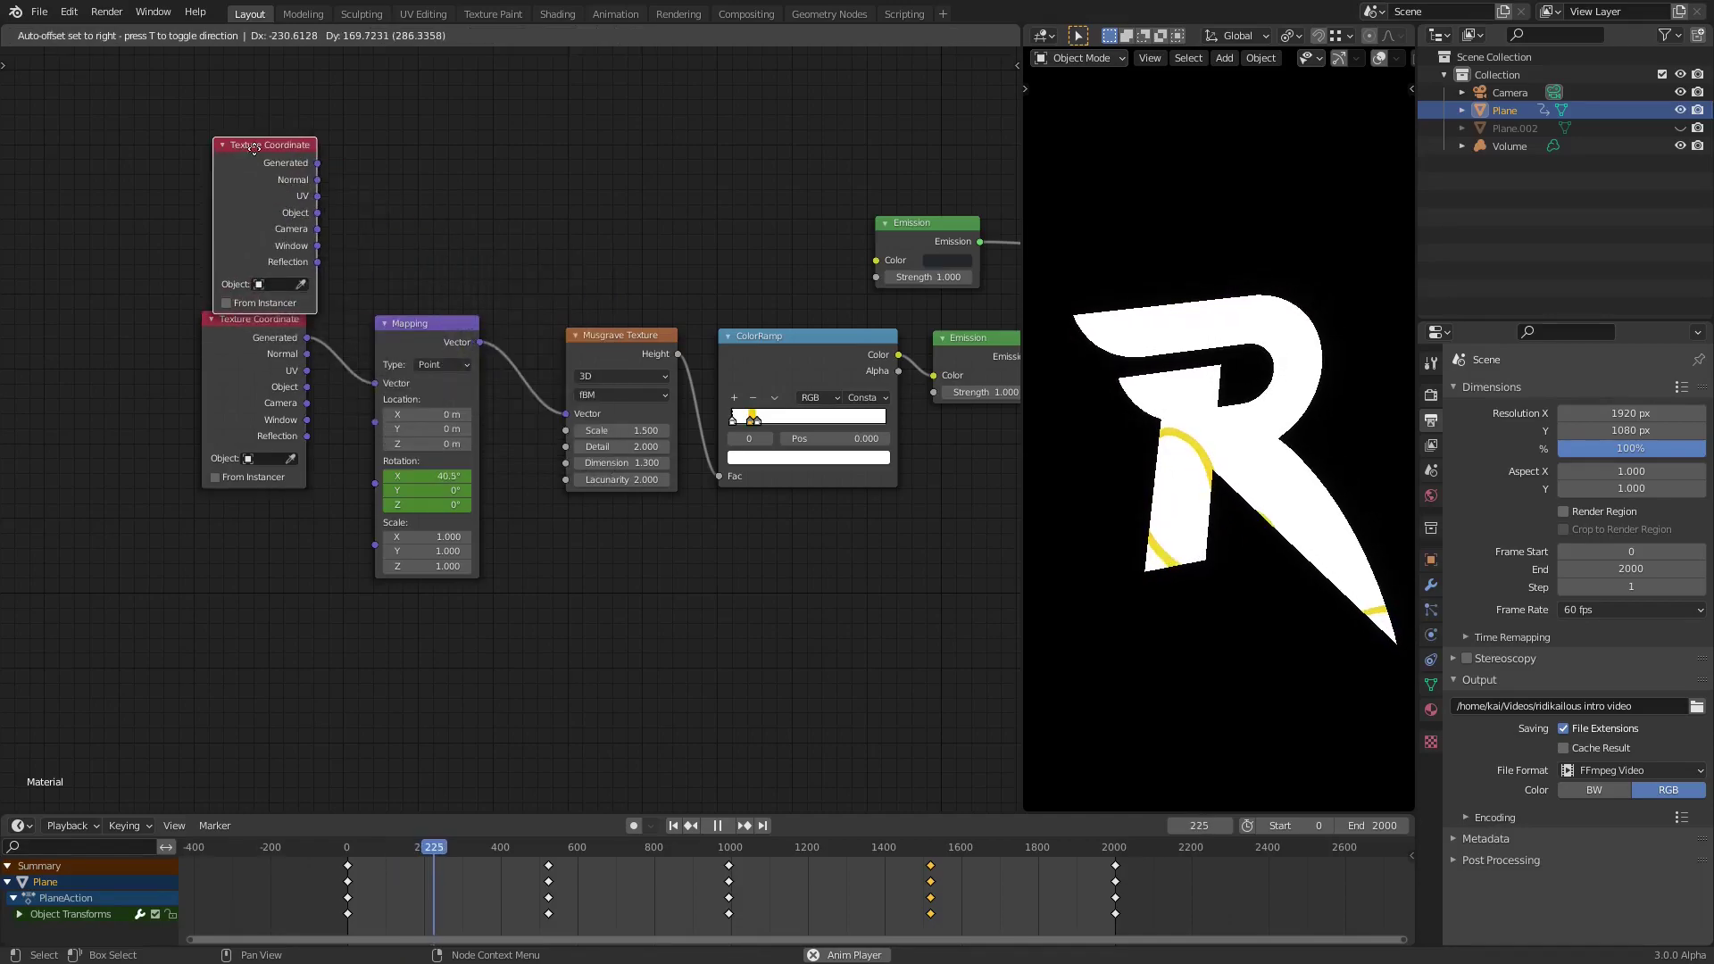
pyautogui.click(283, 149)
pyautogui.moveTo(728, 316); pyautogui.dragTo(593, 325, button='middle')
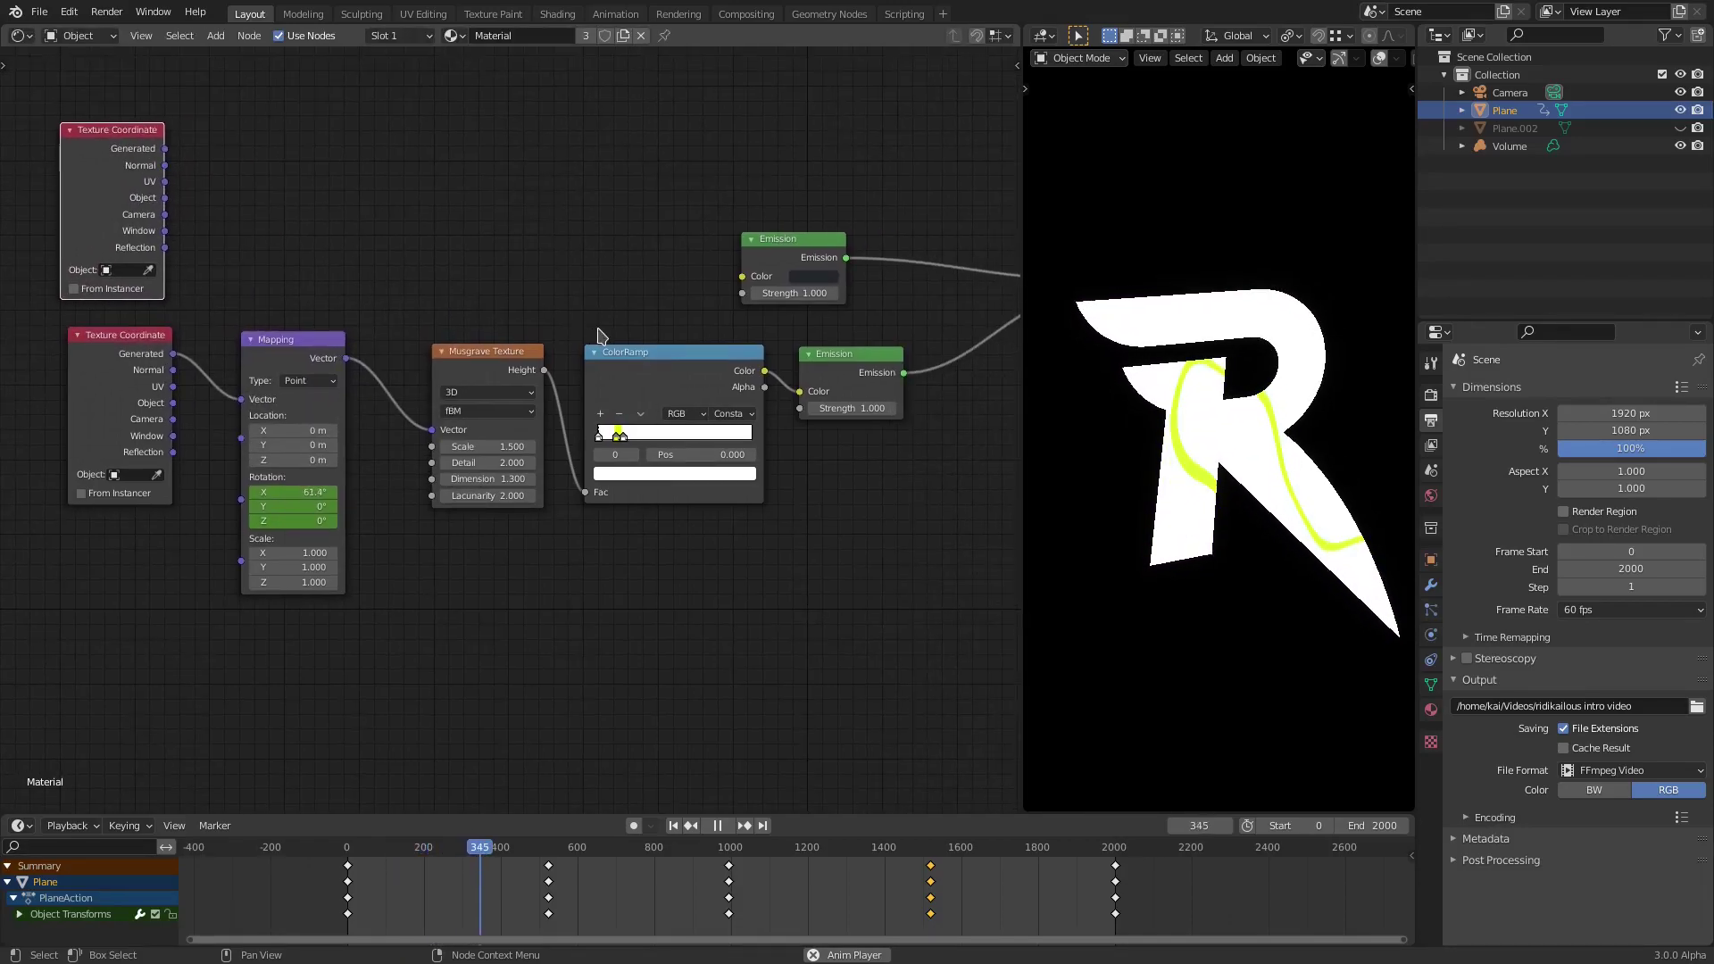
# - Delete the extra Texture Coordinate node and reposition the Add Shader and Material Output nodes closer to the Emission nodes
pyautogui.press('x')
pyautogui.moveTo(912, 439); pyautogui.dragTo(414, 437, button='middle')
pyautogui.moveTo(615, 252); pyautogui.dragTo(622, 301)
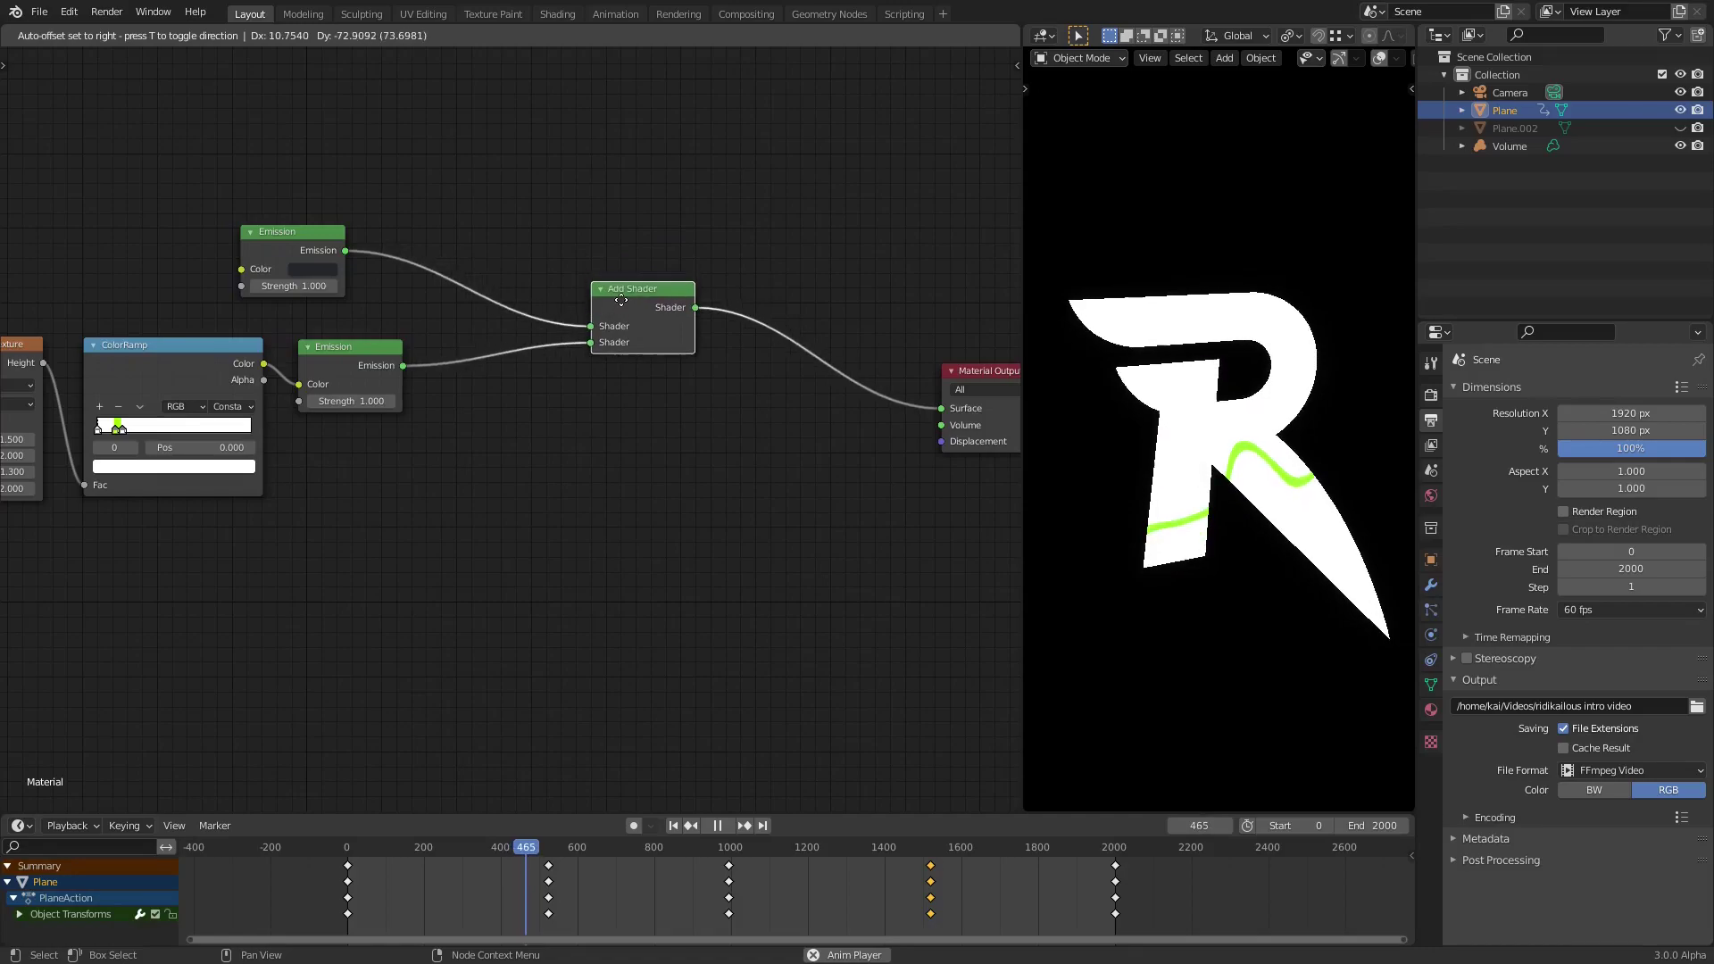
pyautogui.moveTo(979, 381); pyautogui.dragTo(845, 389, button='middle')
pyautogui.moveTo(844, 383); pyautogui.dragTo(714, 300)
# - Remove the white Color Ramp stop at position 0.161, just after the coloured stop
pyautogui.moveTo(482, 350); pyautogui.dragTo(763, 365, button='middle')
pyautogui.moveTo(470, 400); pyautogui.dragTo(748, 357, button='middle')
pyautogui.click(610, 357)
pyautogui.scroll(4, 590, 405)
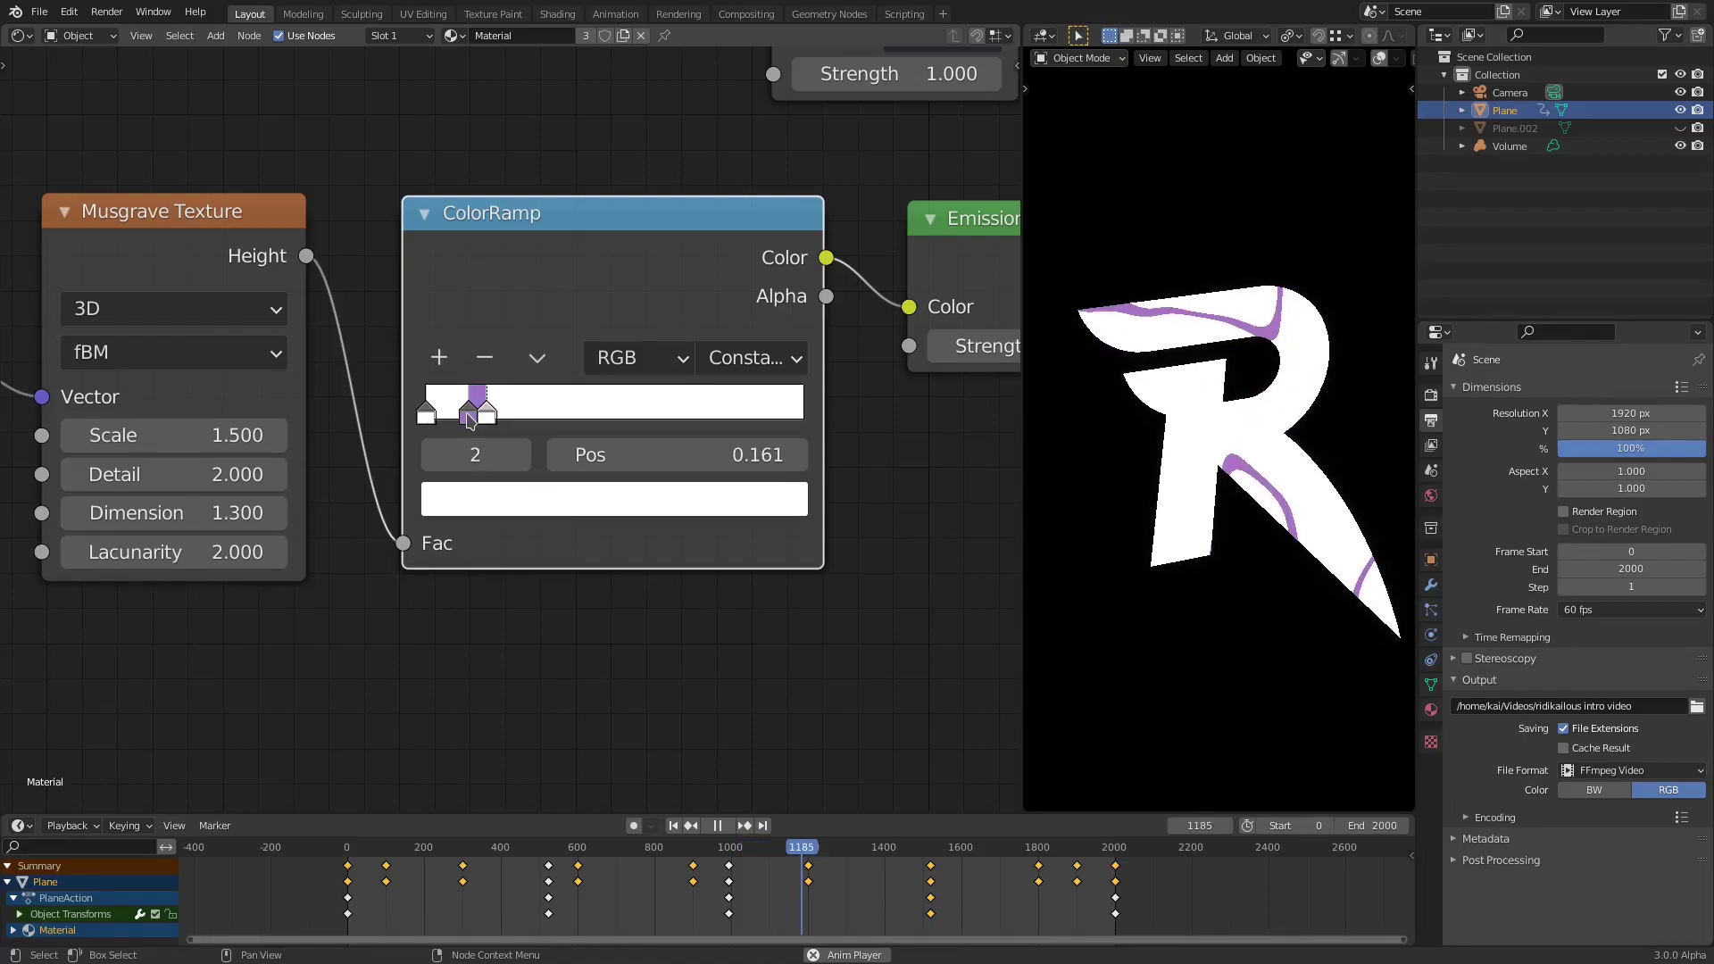
pyautogui.click(465, 400)
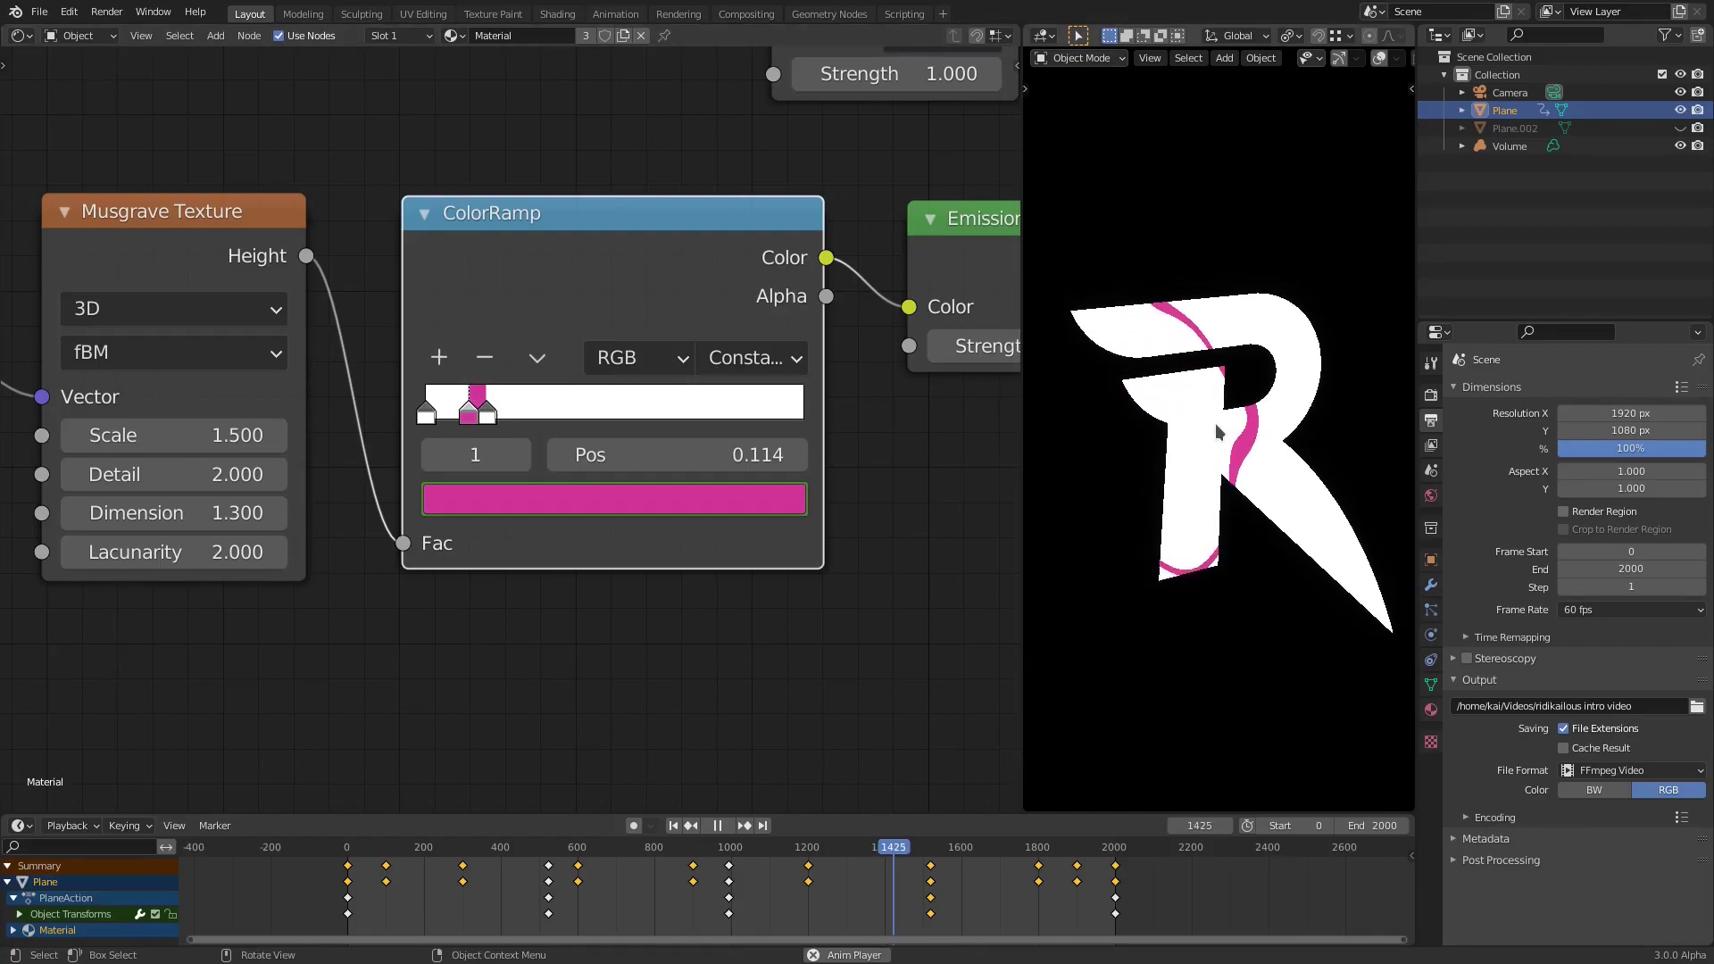
pyautogui.click(487, 411)
pyautogui.click(484, 358)
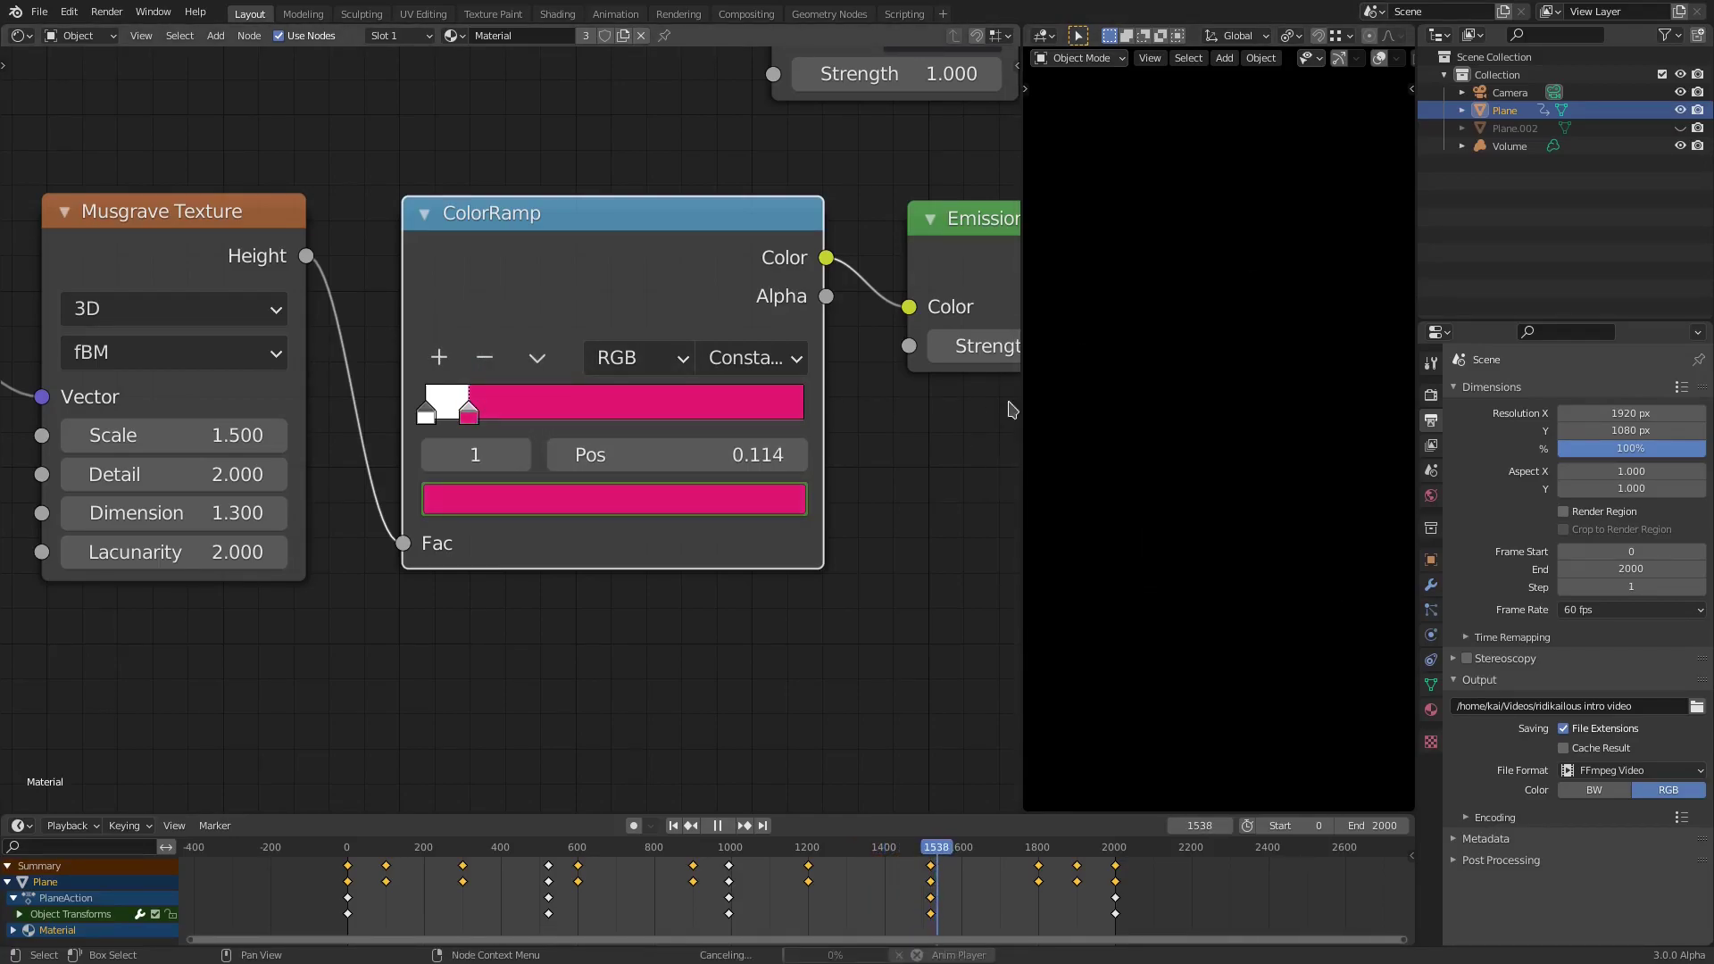
# - Scrub and play the animation, pausing at frame 460, to check the two-stop ramp on the R logo
pyautogui.moveTo(877, 842); pyautogui.dragTo(635, 853)
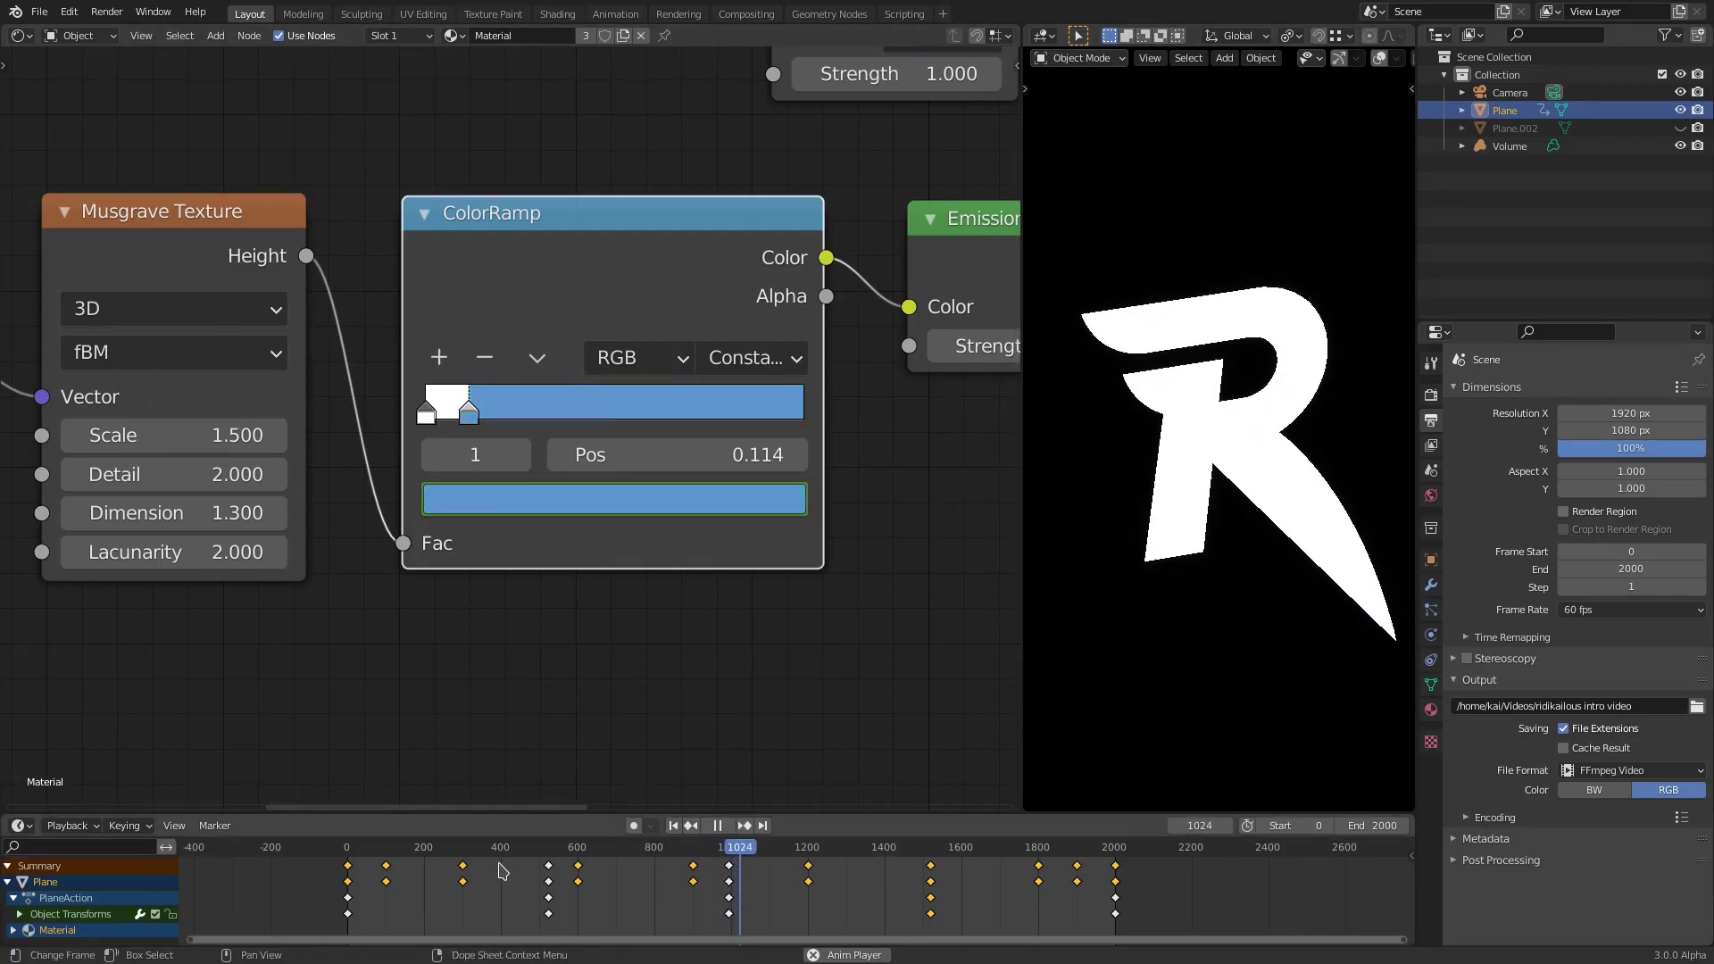
pyautogui.click(390, 858)
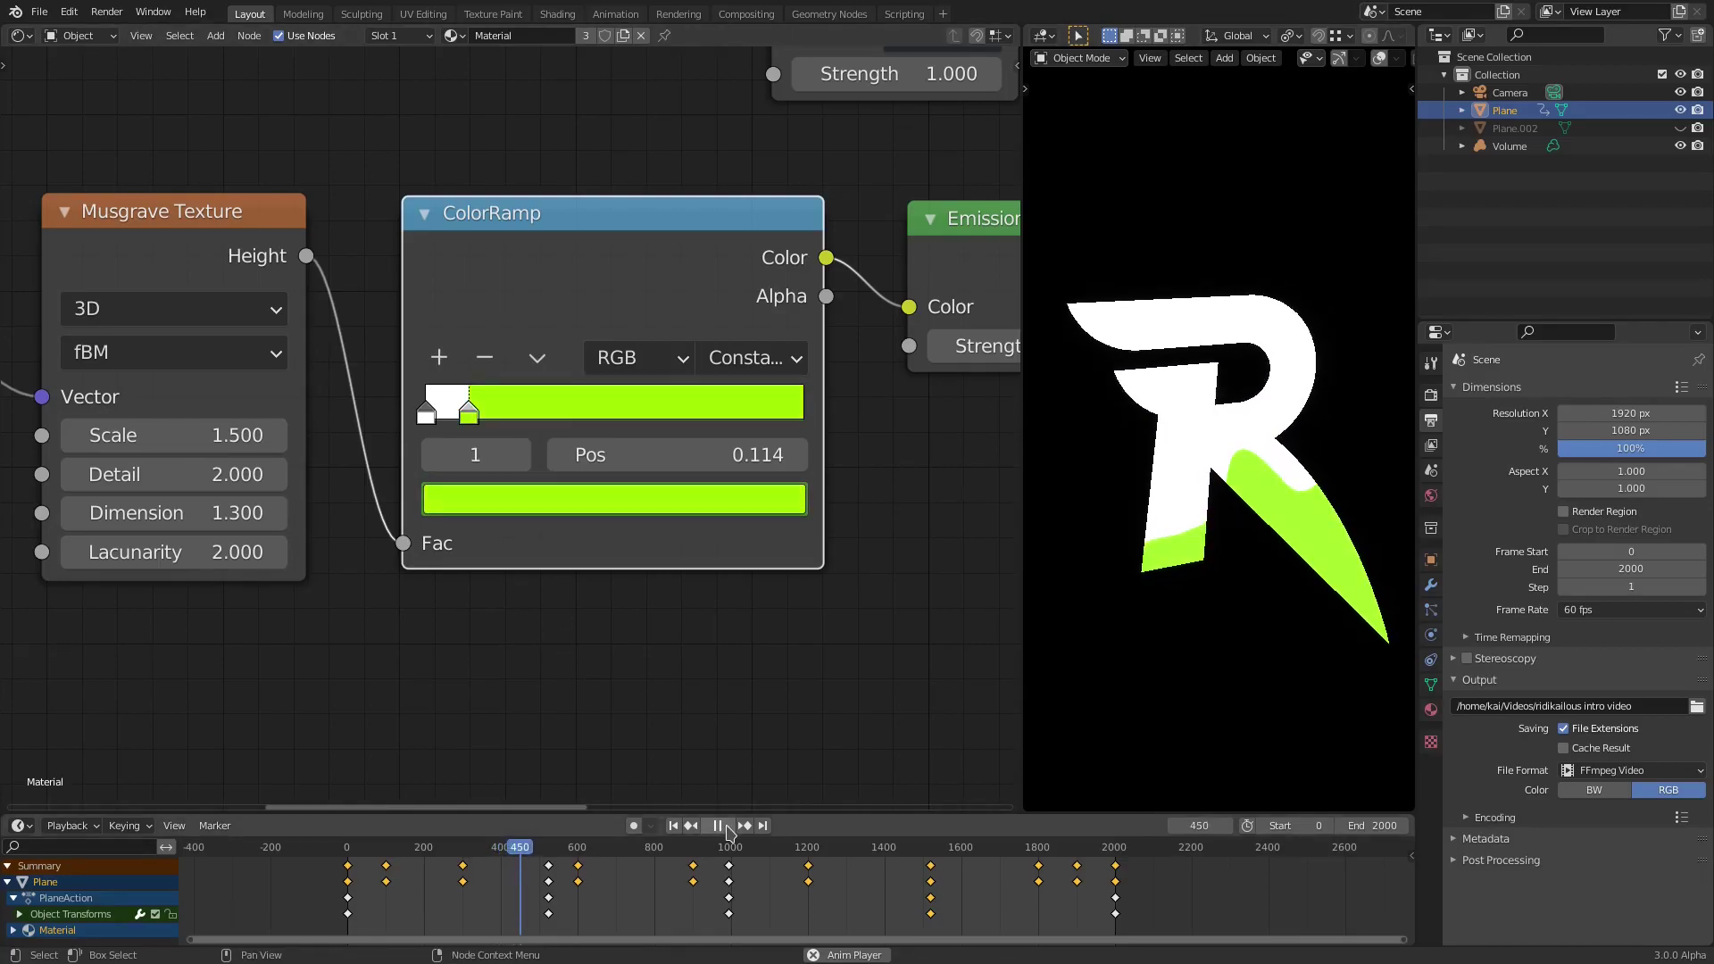
pyautogui.press('space')
# - Try Ease interpolation on the Color Ramp and return it to Constant
pyautogui.click(779, 358)
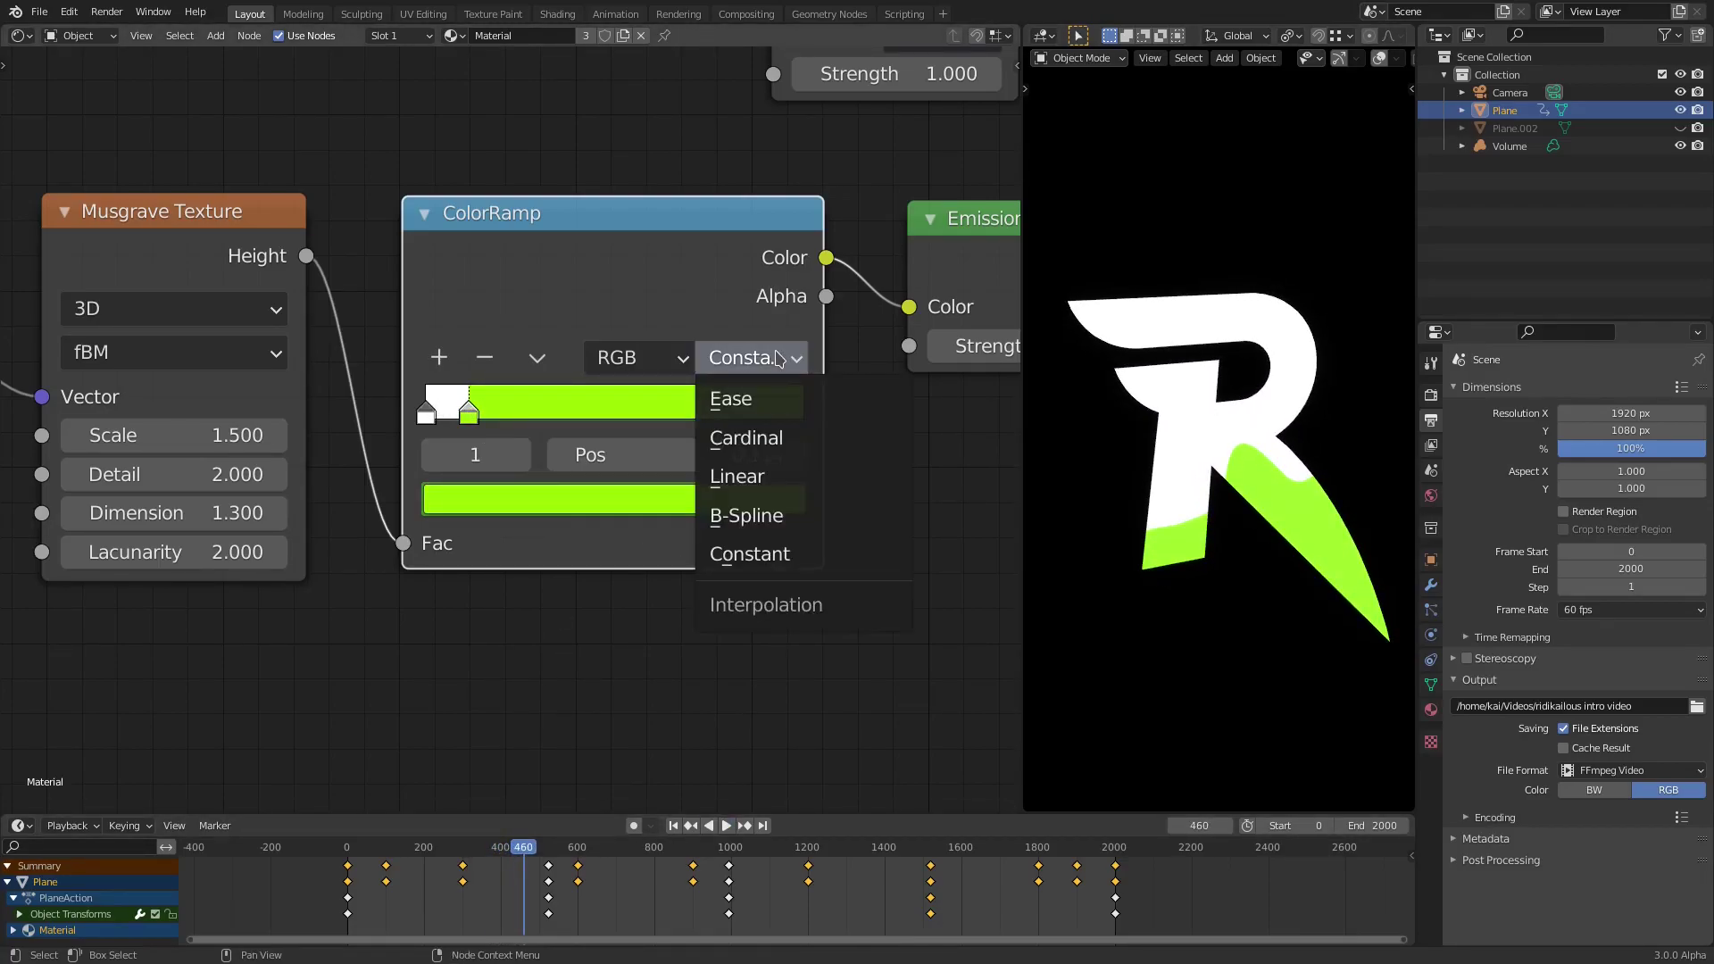
pyautogui.click(775, 397)
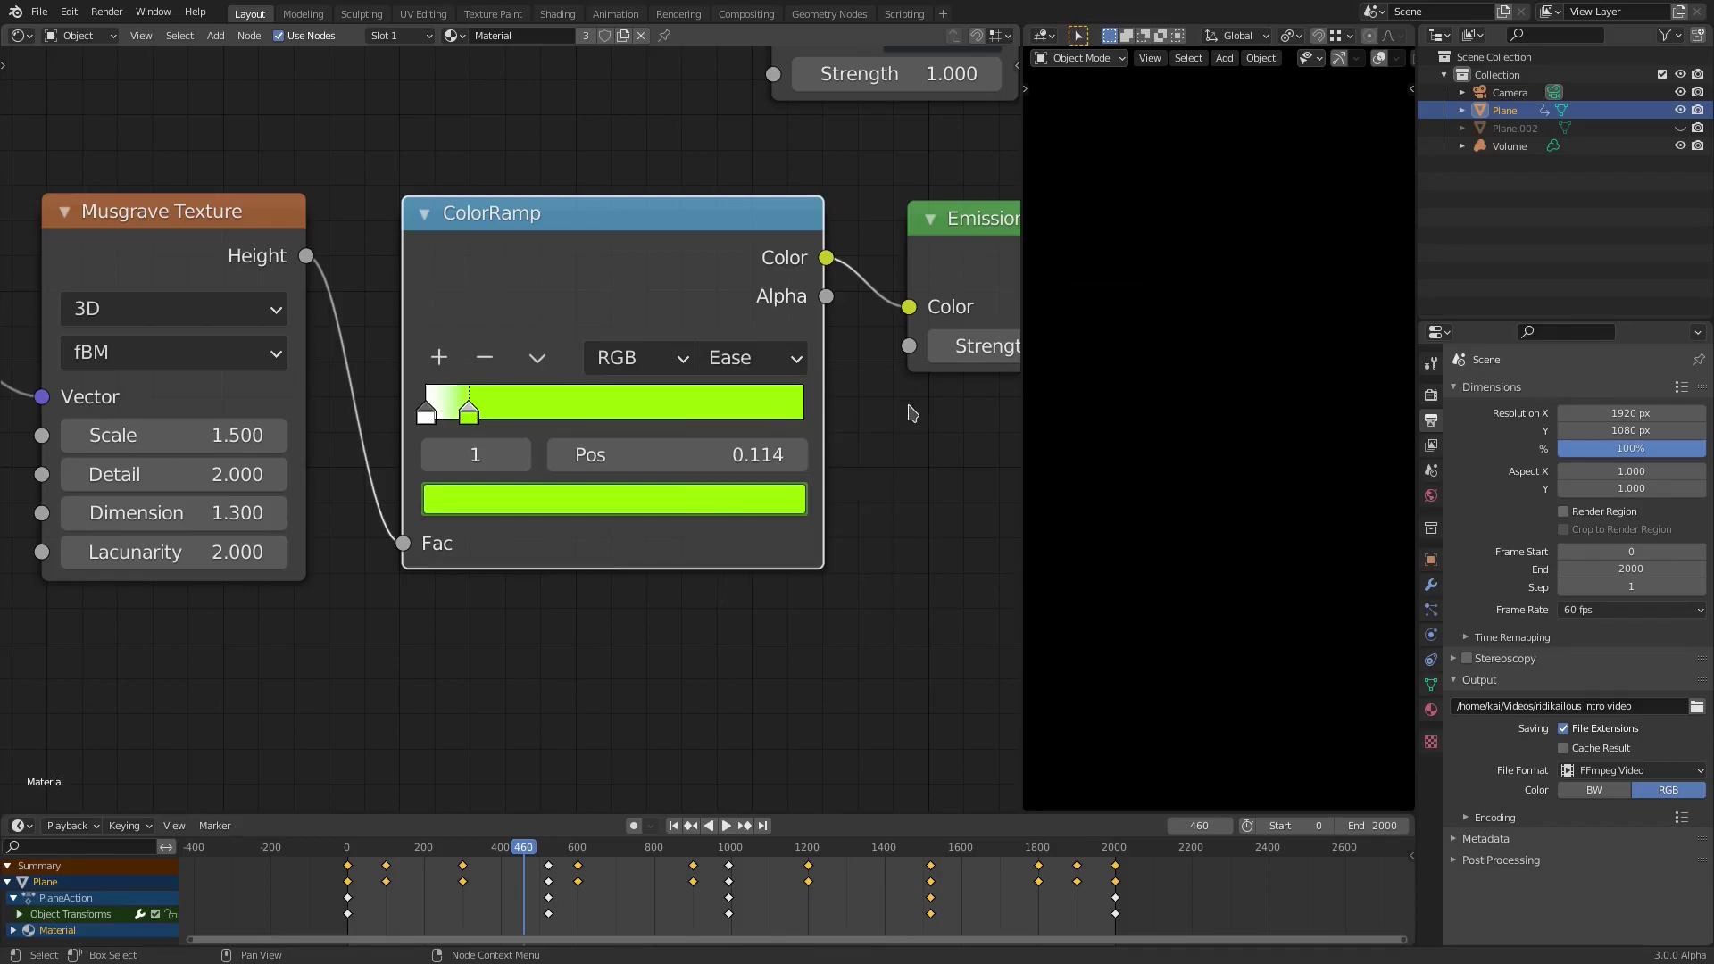
pyautogui.click(768, 358)
pyautogui.click(783, 557)
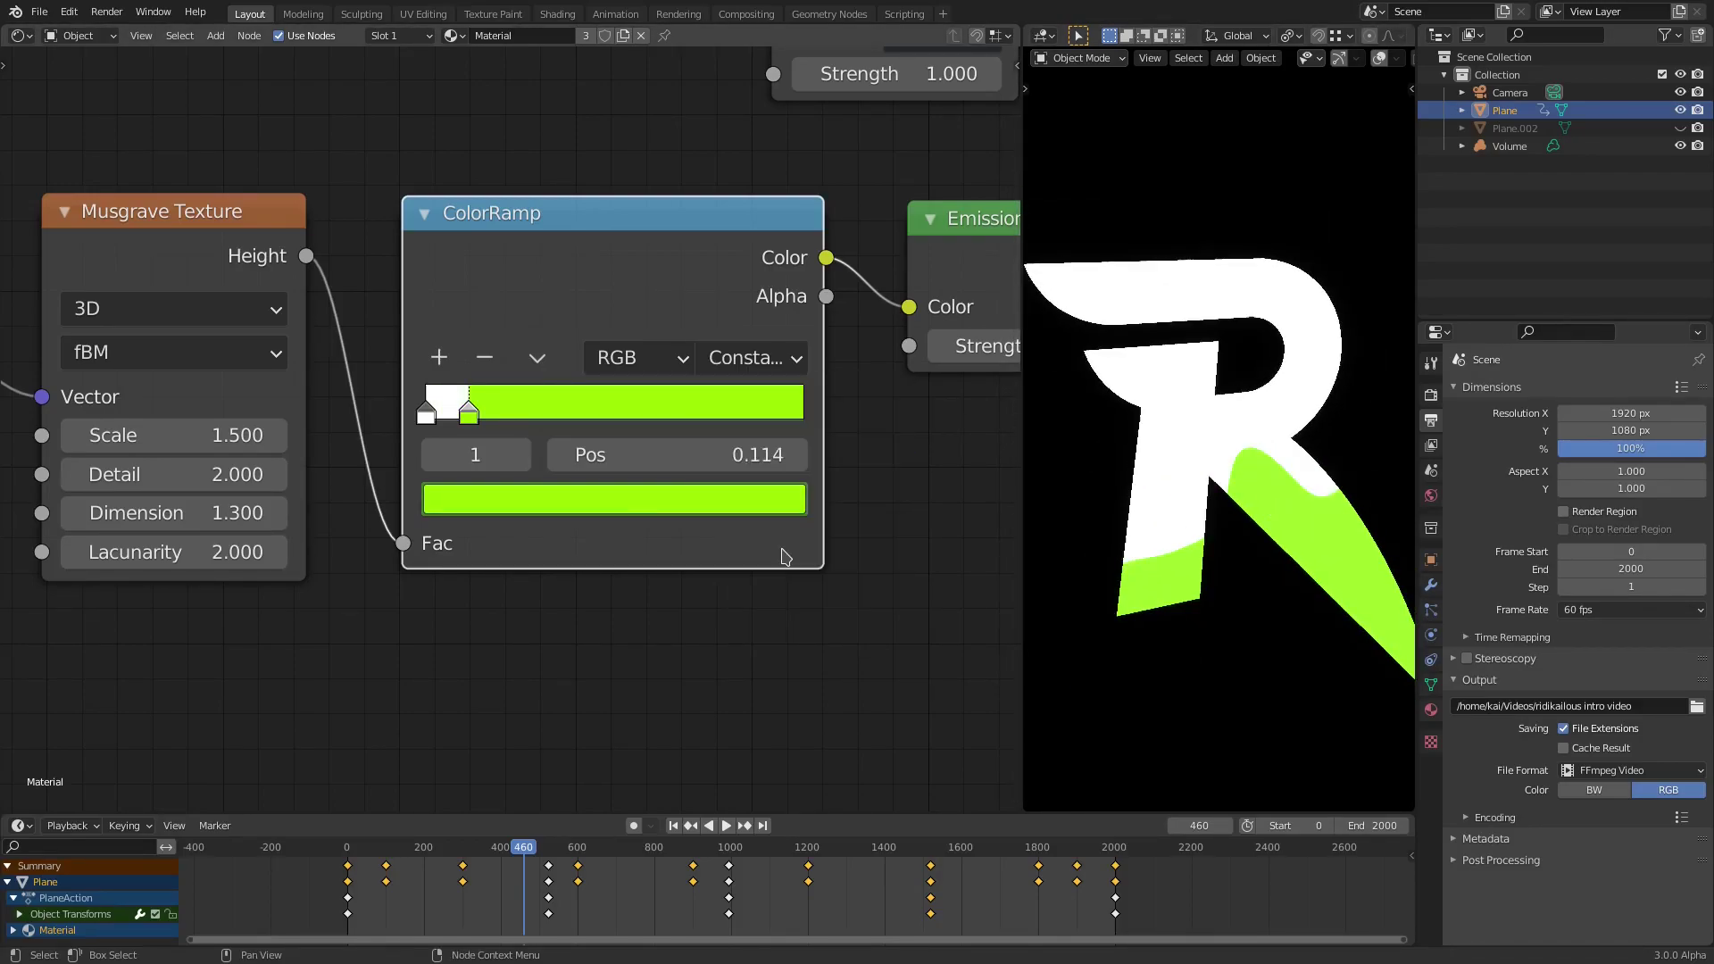
# - Add a white Color Ramp stop at position 0.161, just after the coloured stop, and play the animation to check the line
pyautogui.click(438, 359)
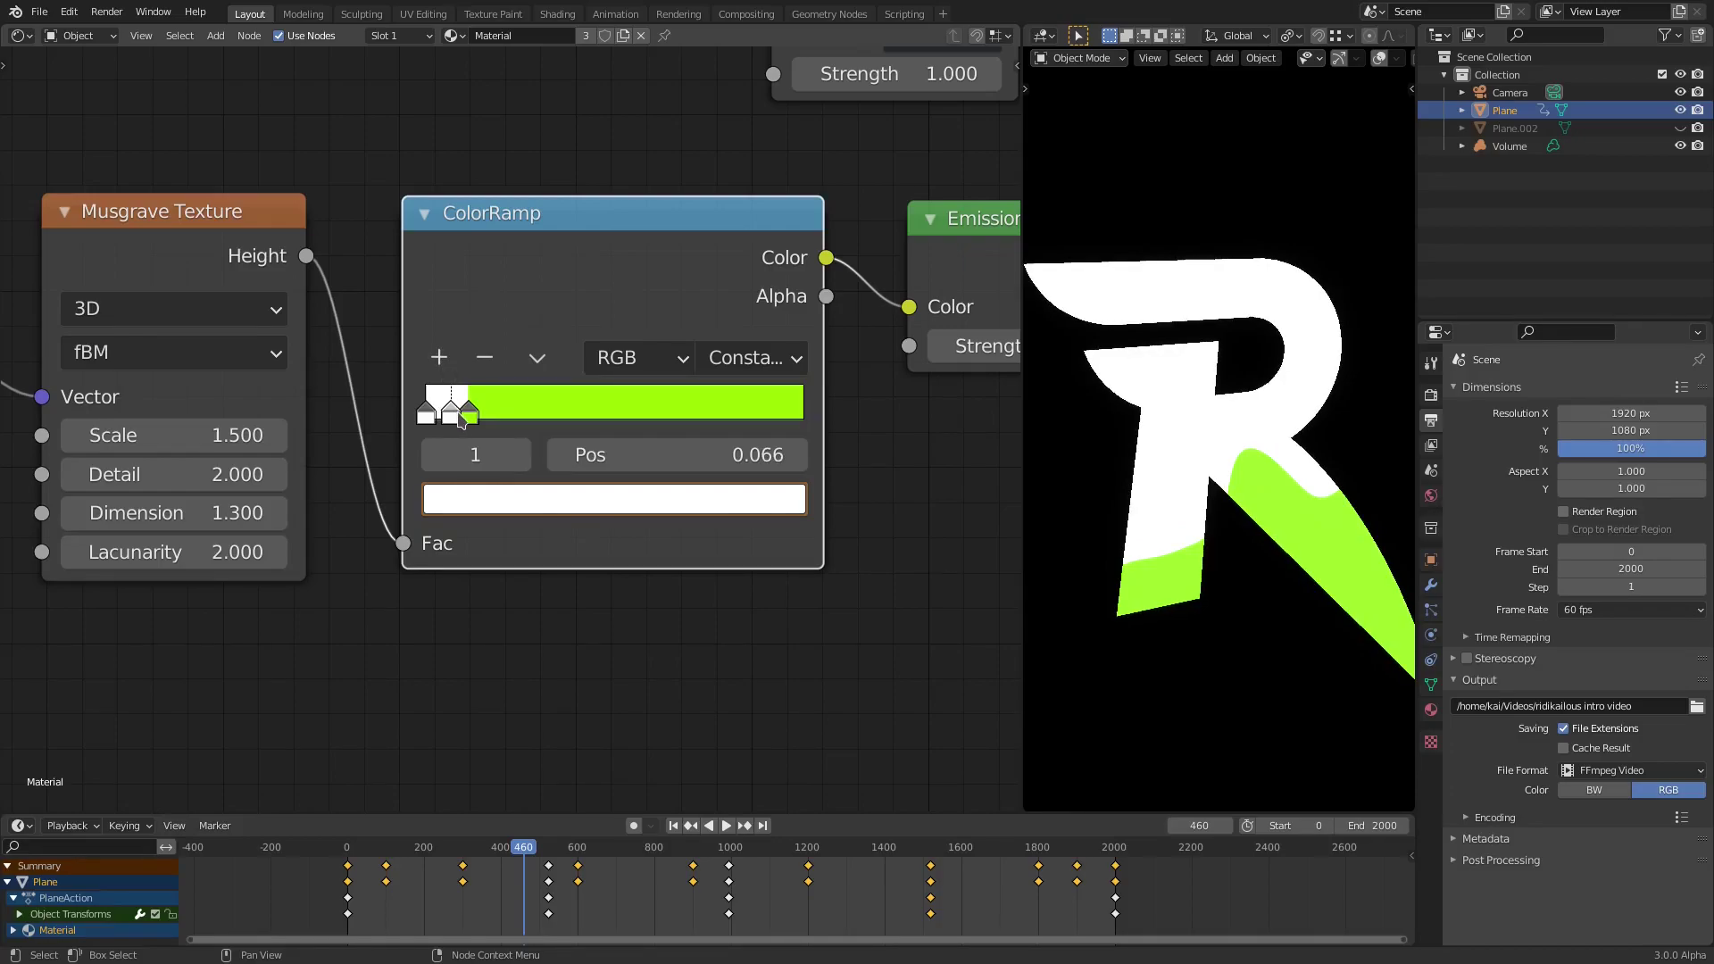
pyautogui.moveTo(461, 418); pyautogui.dragTo(489, 419)
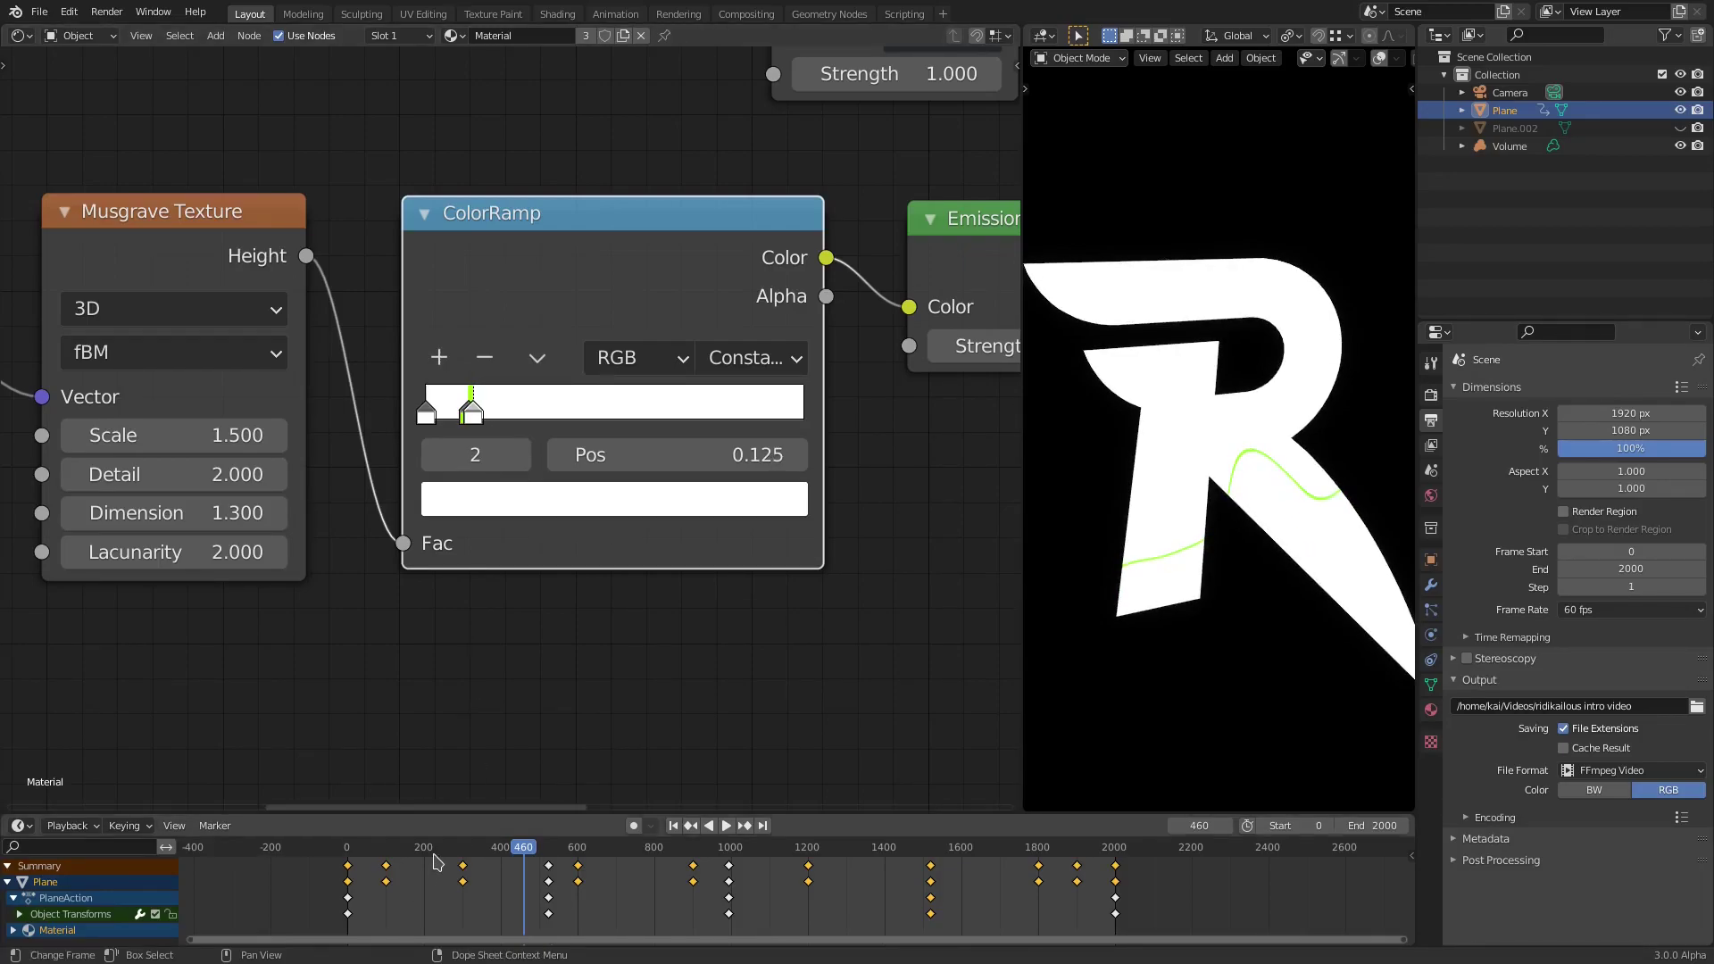
pyautogui.press('space')
pyautogui.click(403, 846)
pyautogui.press('space')
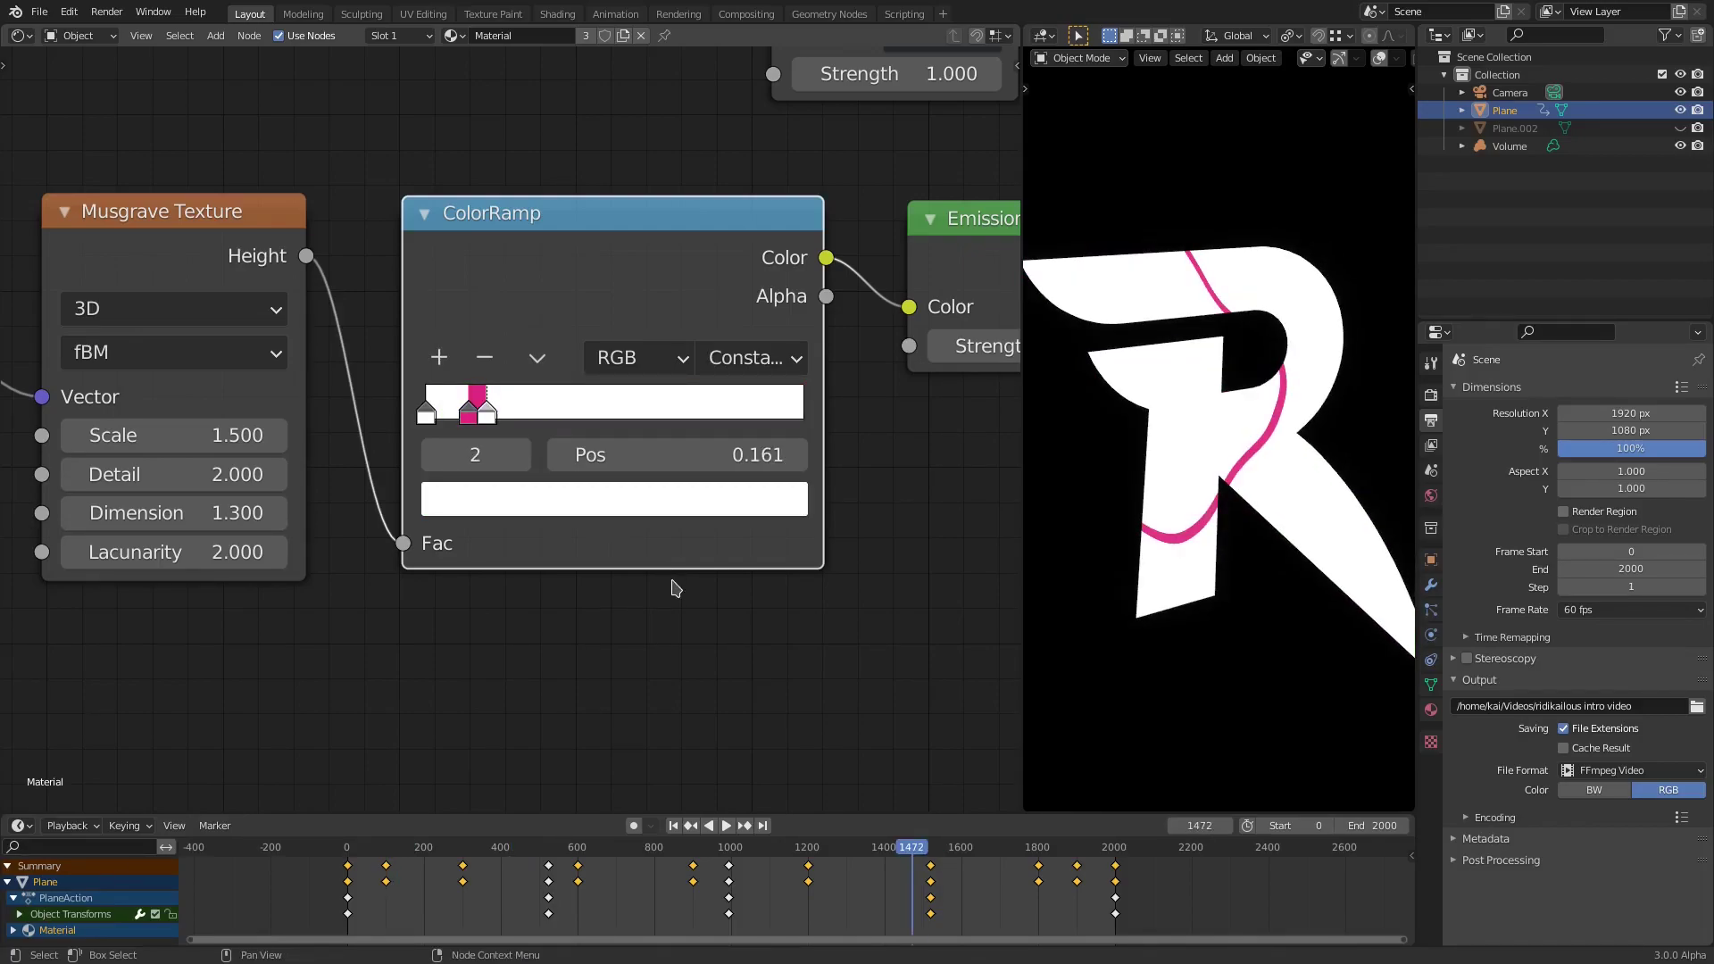
# - Select the coloured Color Ramp stop and examine its keyframed colour across the timeline, stopping at frame 1119
pyautogui.moveTo(912, 846); pyautogui.dragTo(870, 846)
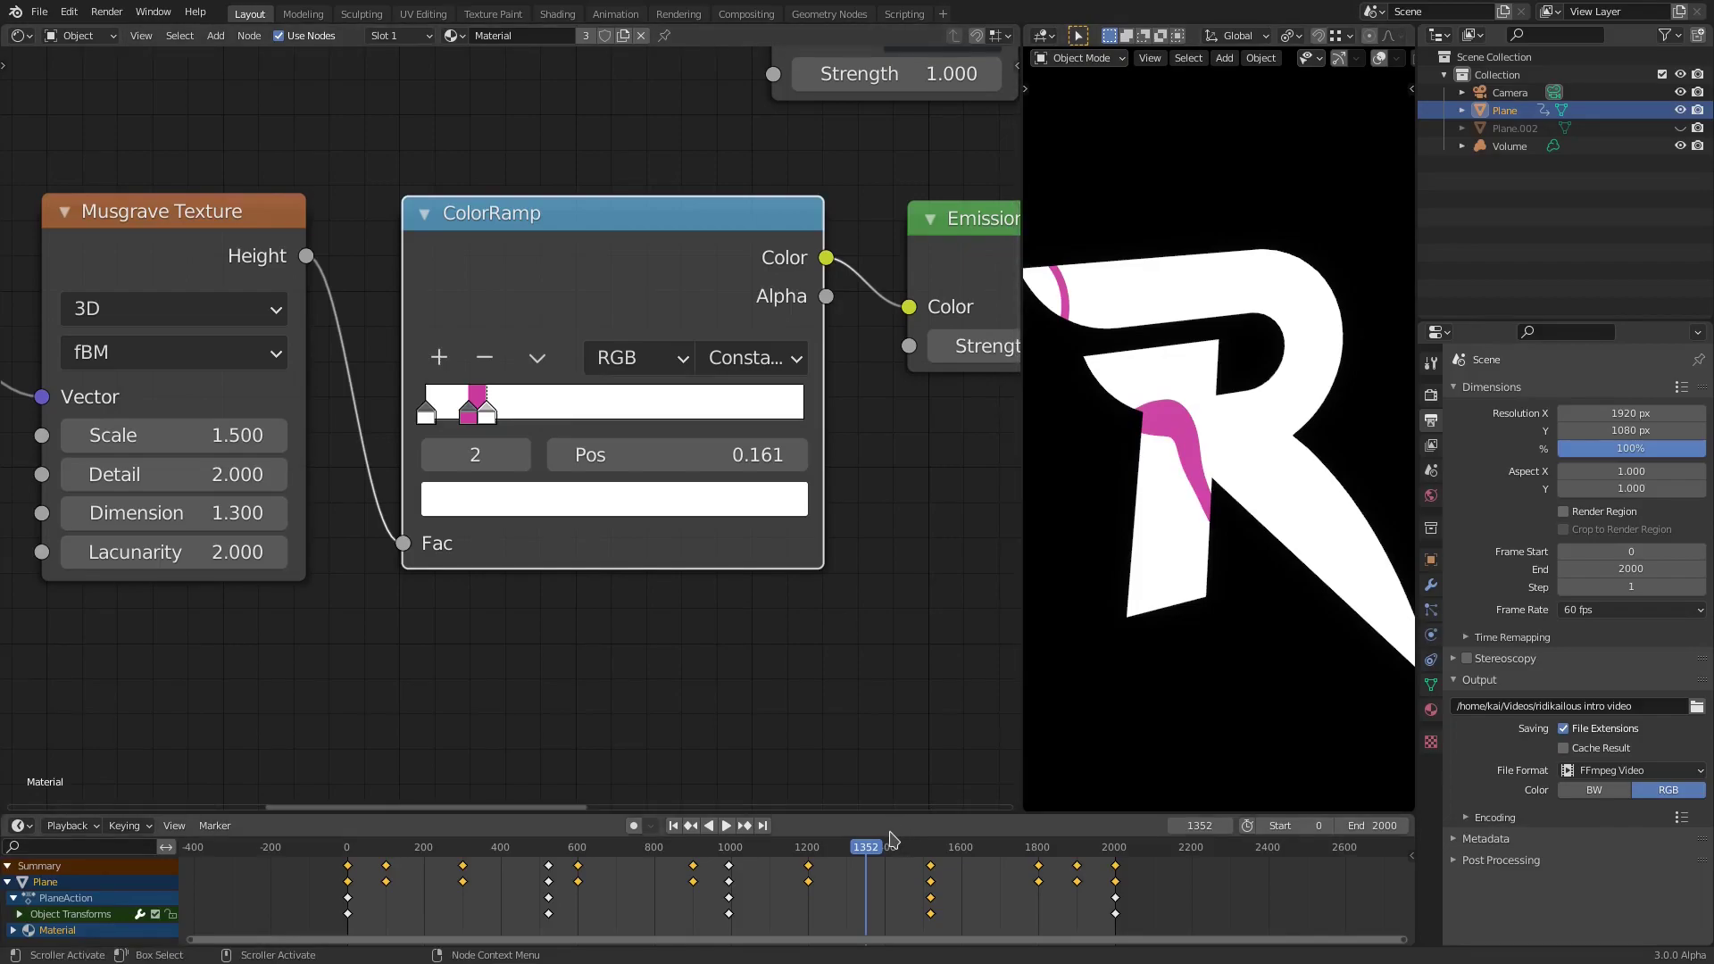
pyautogui.moveTo(877, 846); pyautogui.dragTo(718, 848)
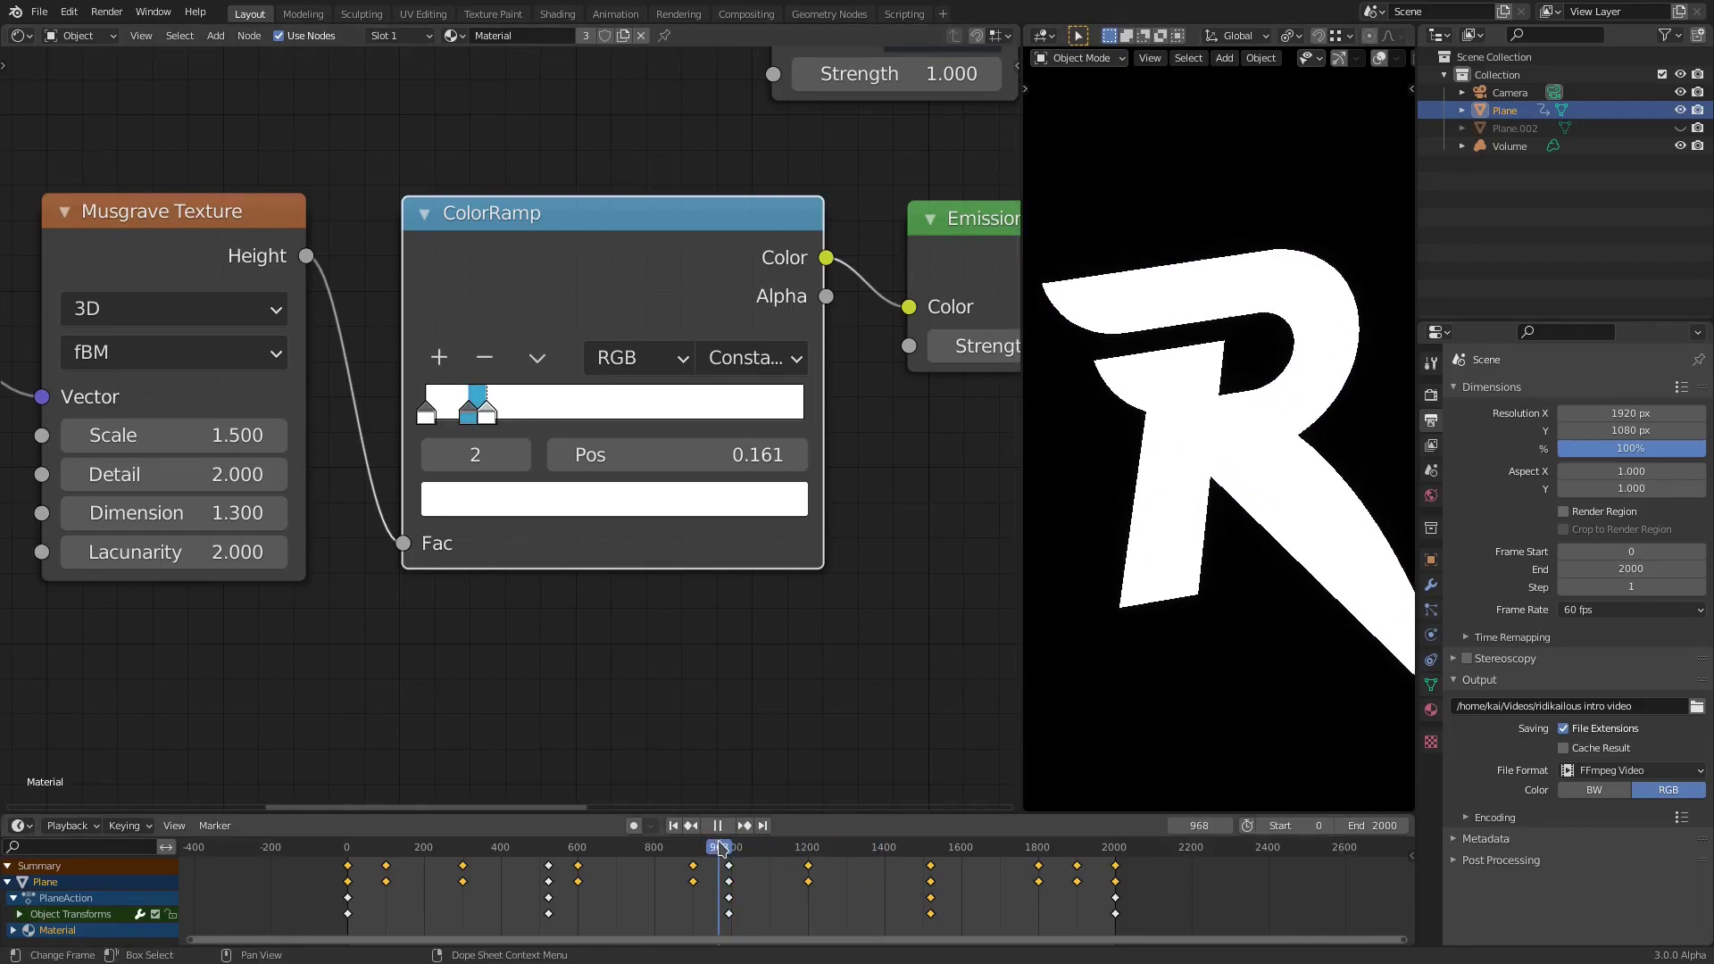
pyautogui.click(470, 414)
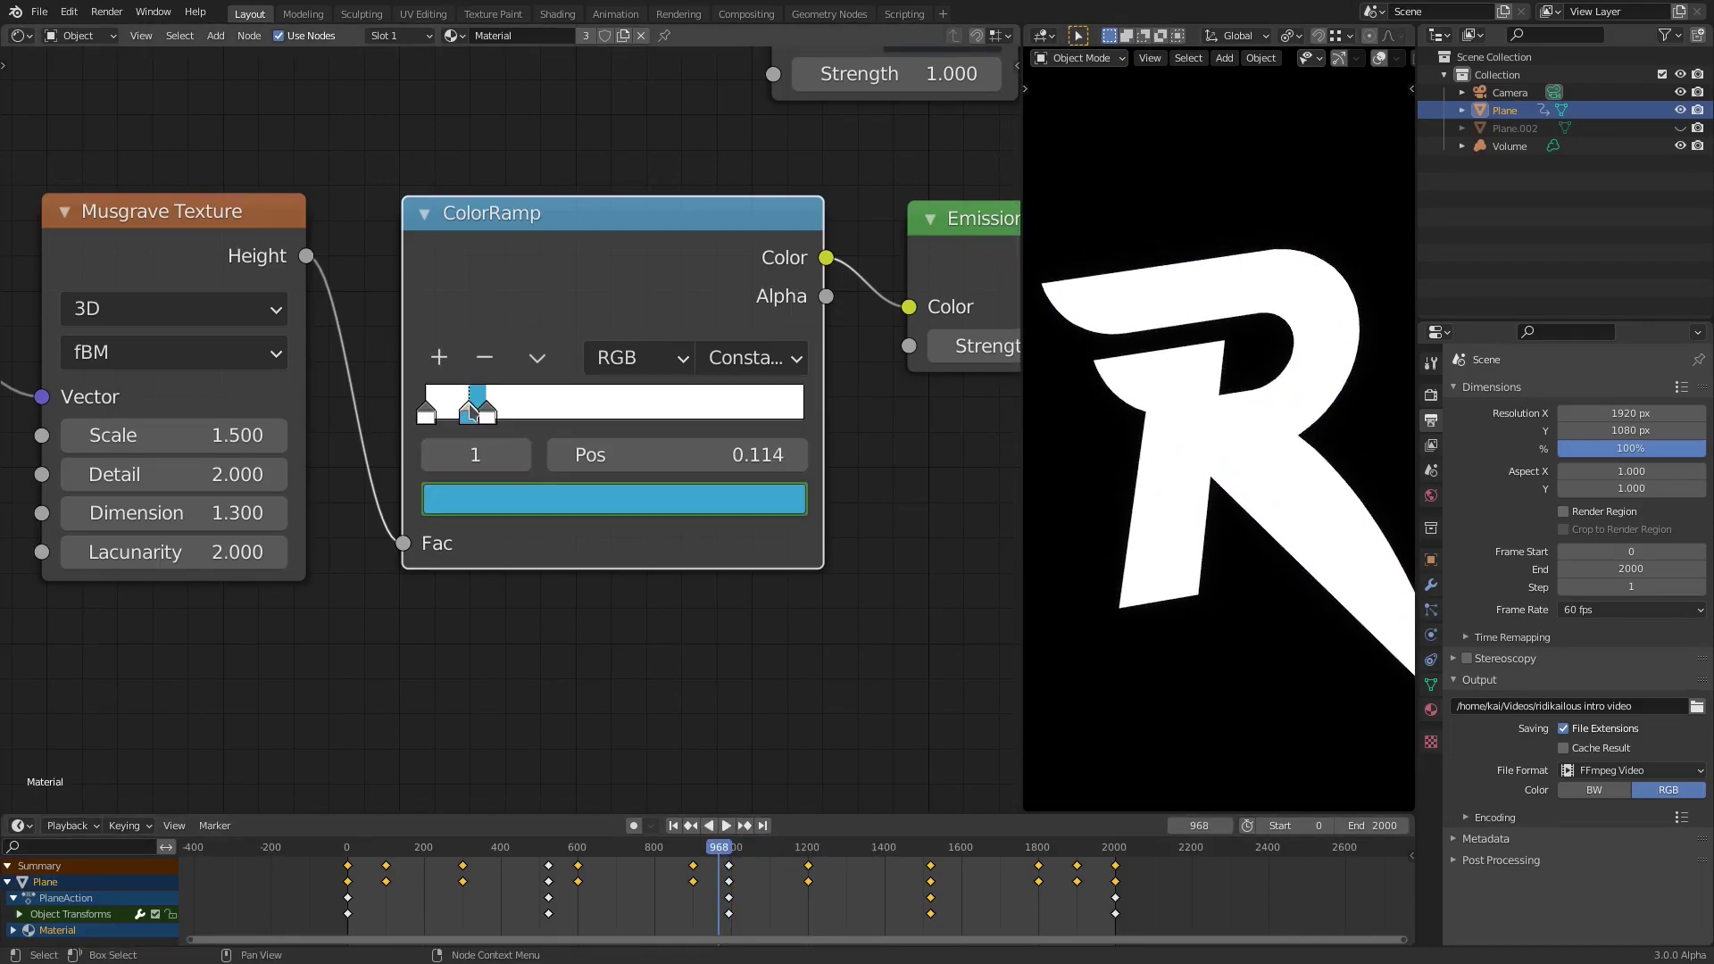
pyautogui.press('space')
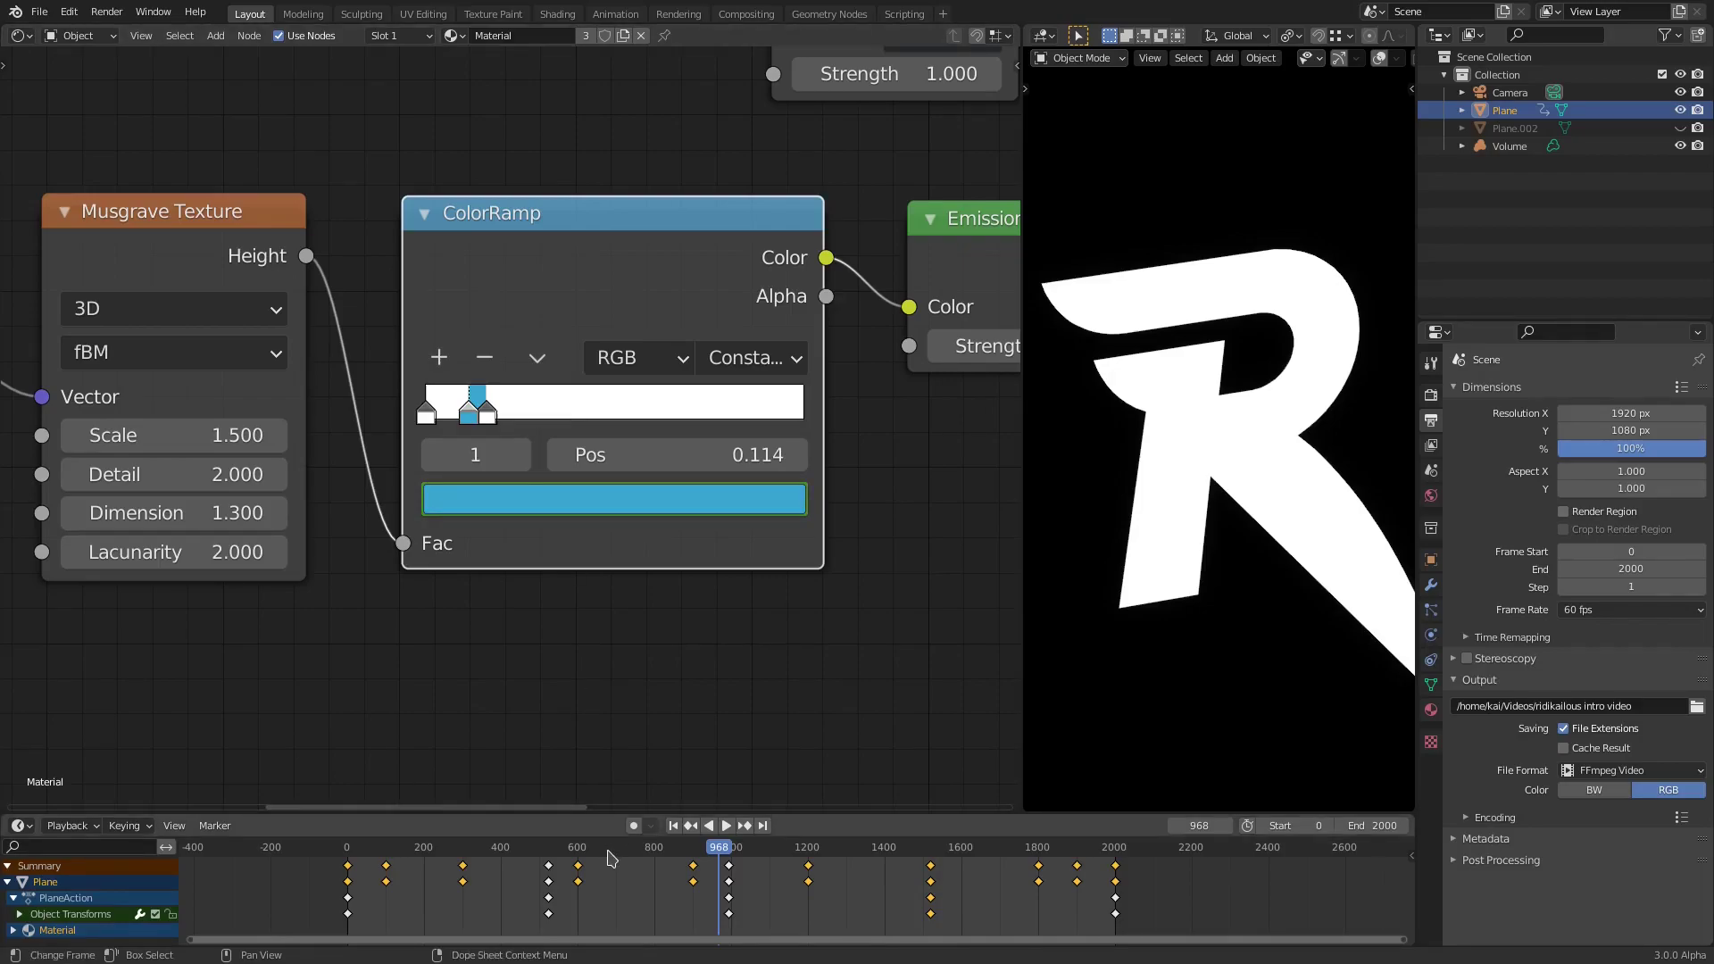
pyautogui.click(346, 864)
pyautogui.press('space')
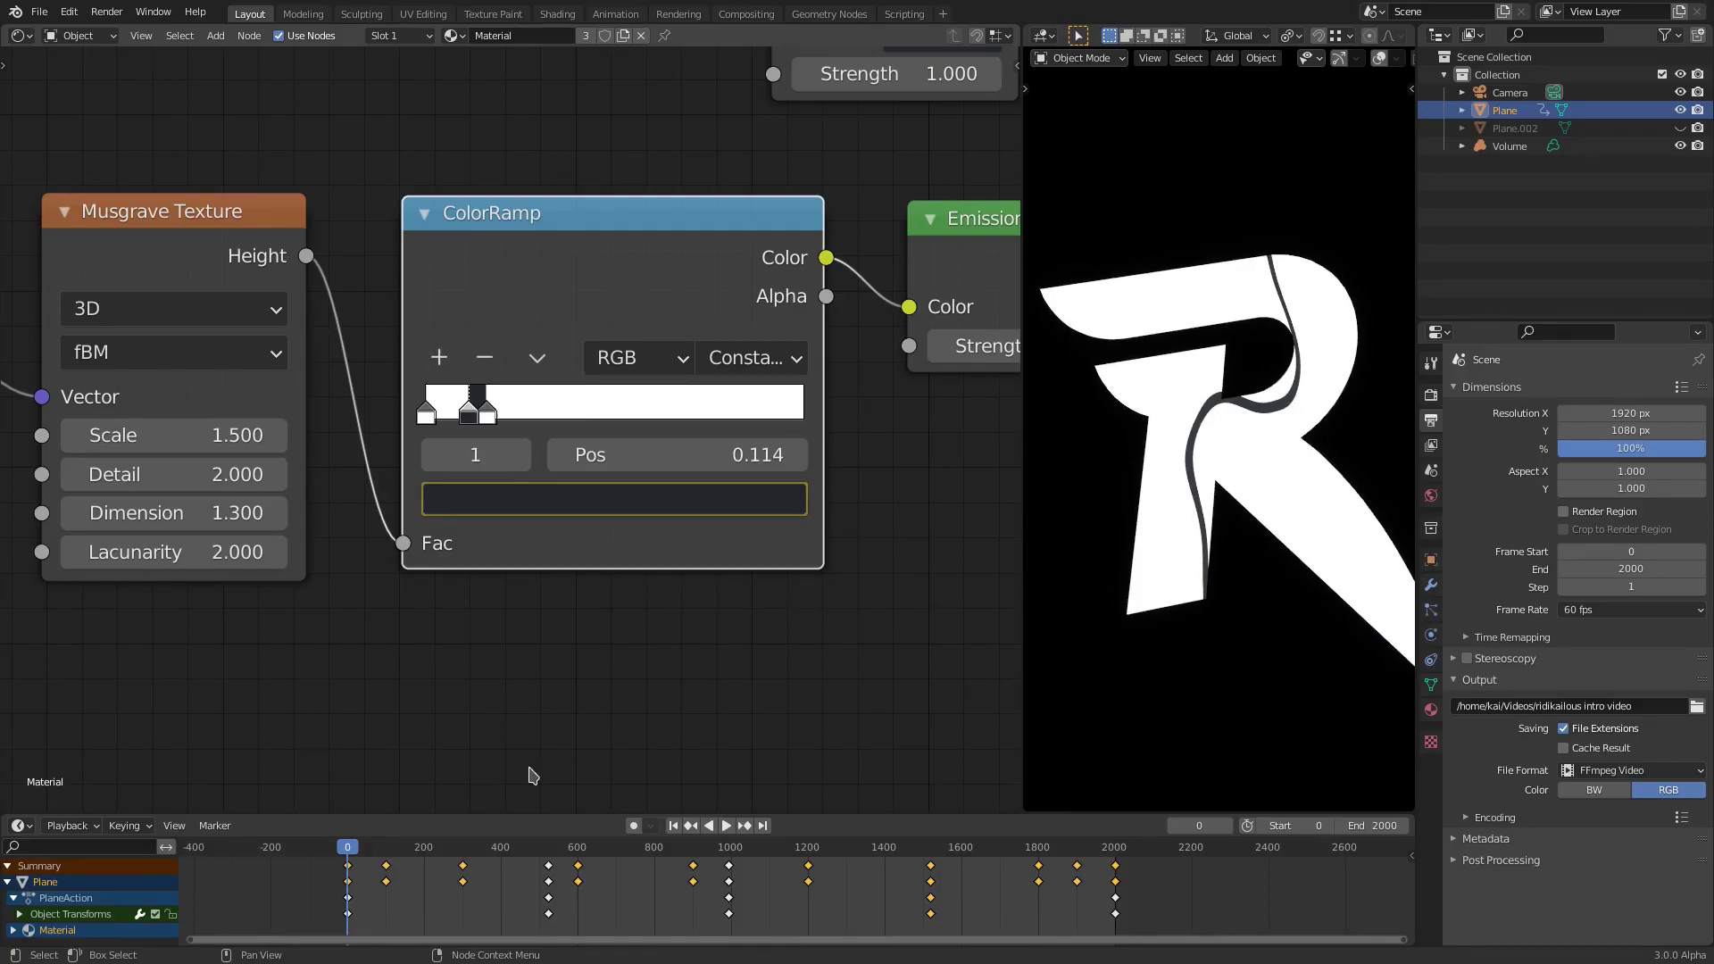
pyautogui.press('space')
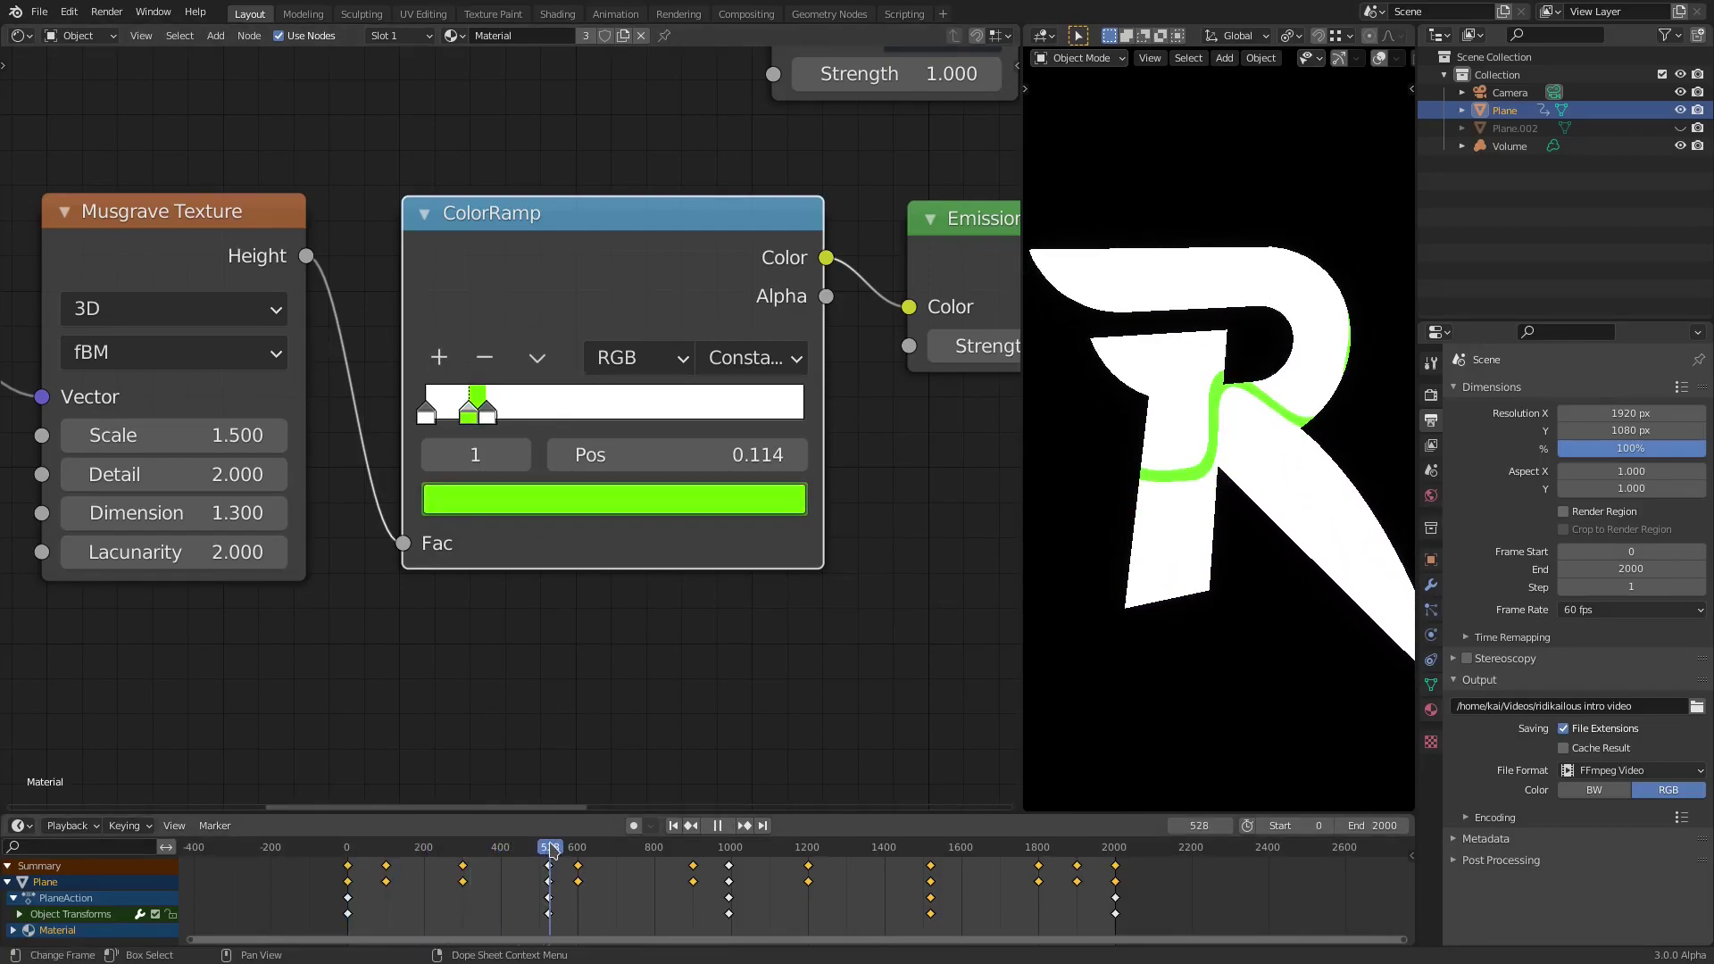
pyautogui.press('space')
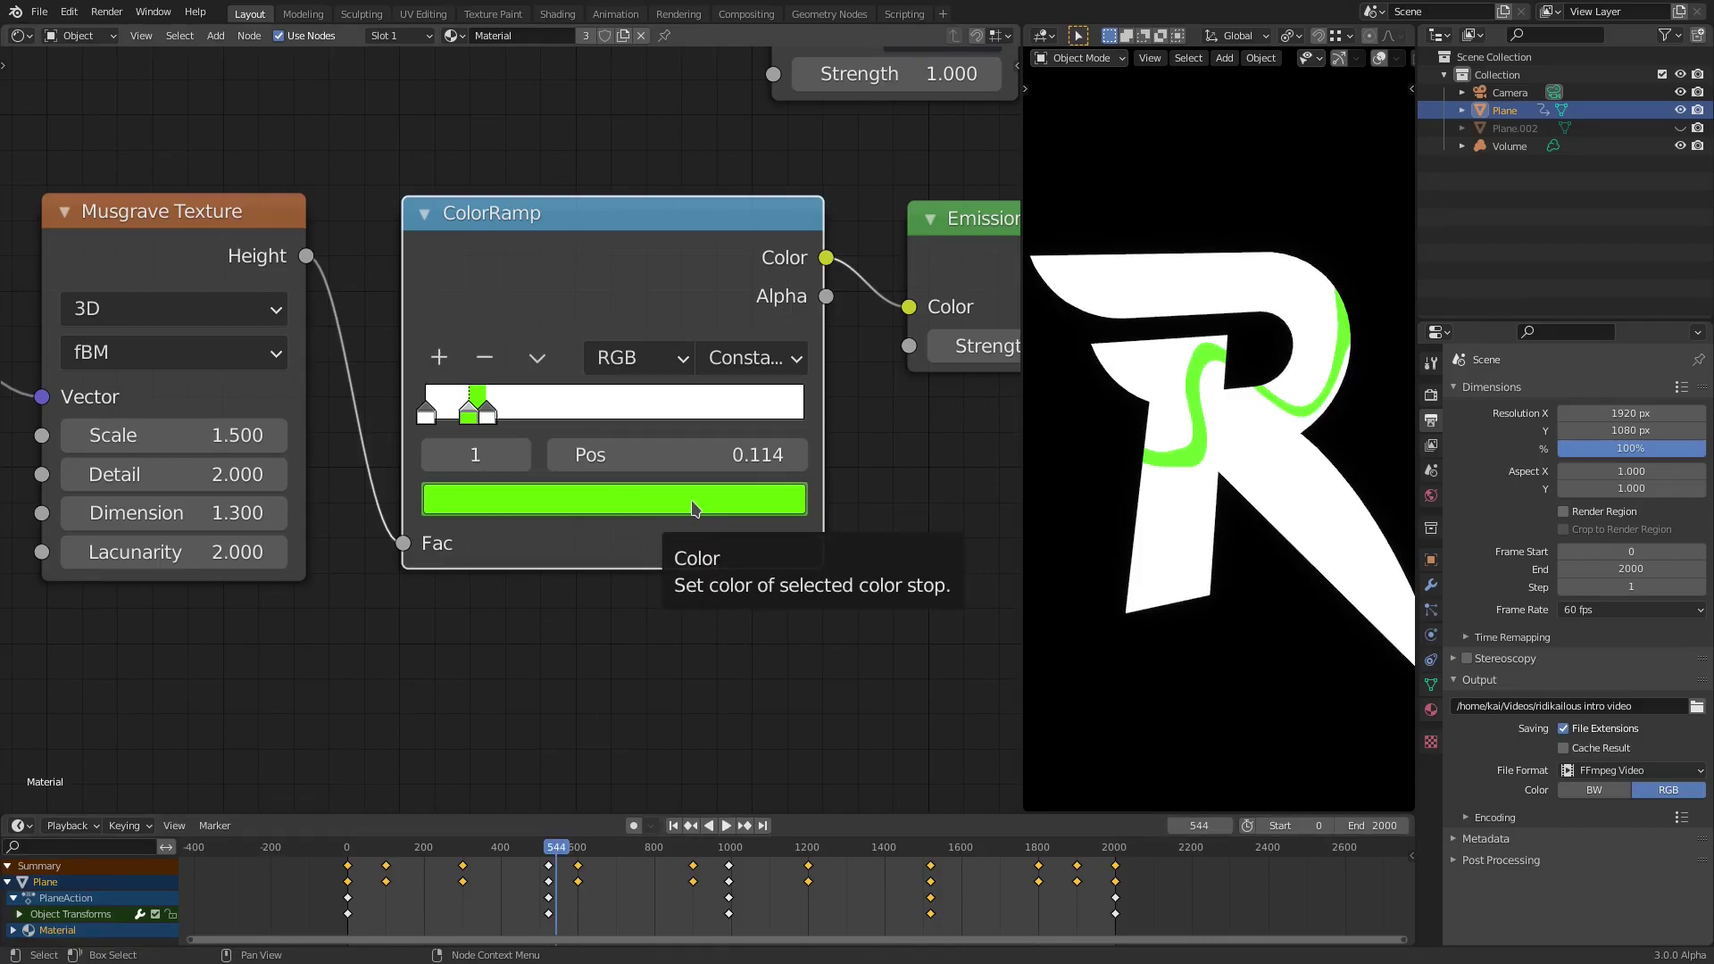
pyautogui.click(397, 852)
pyautogui.press('space')
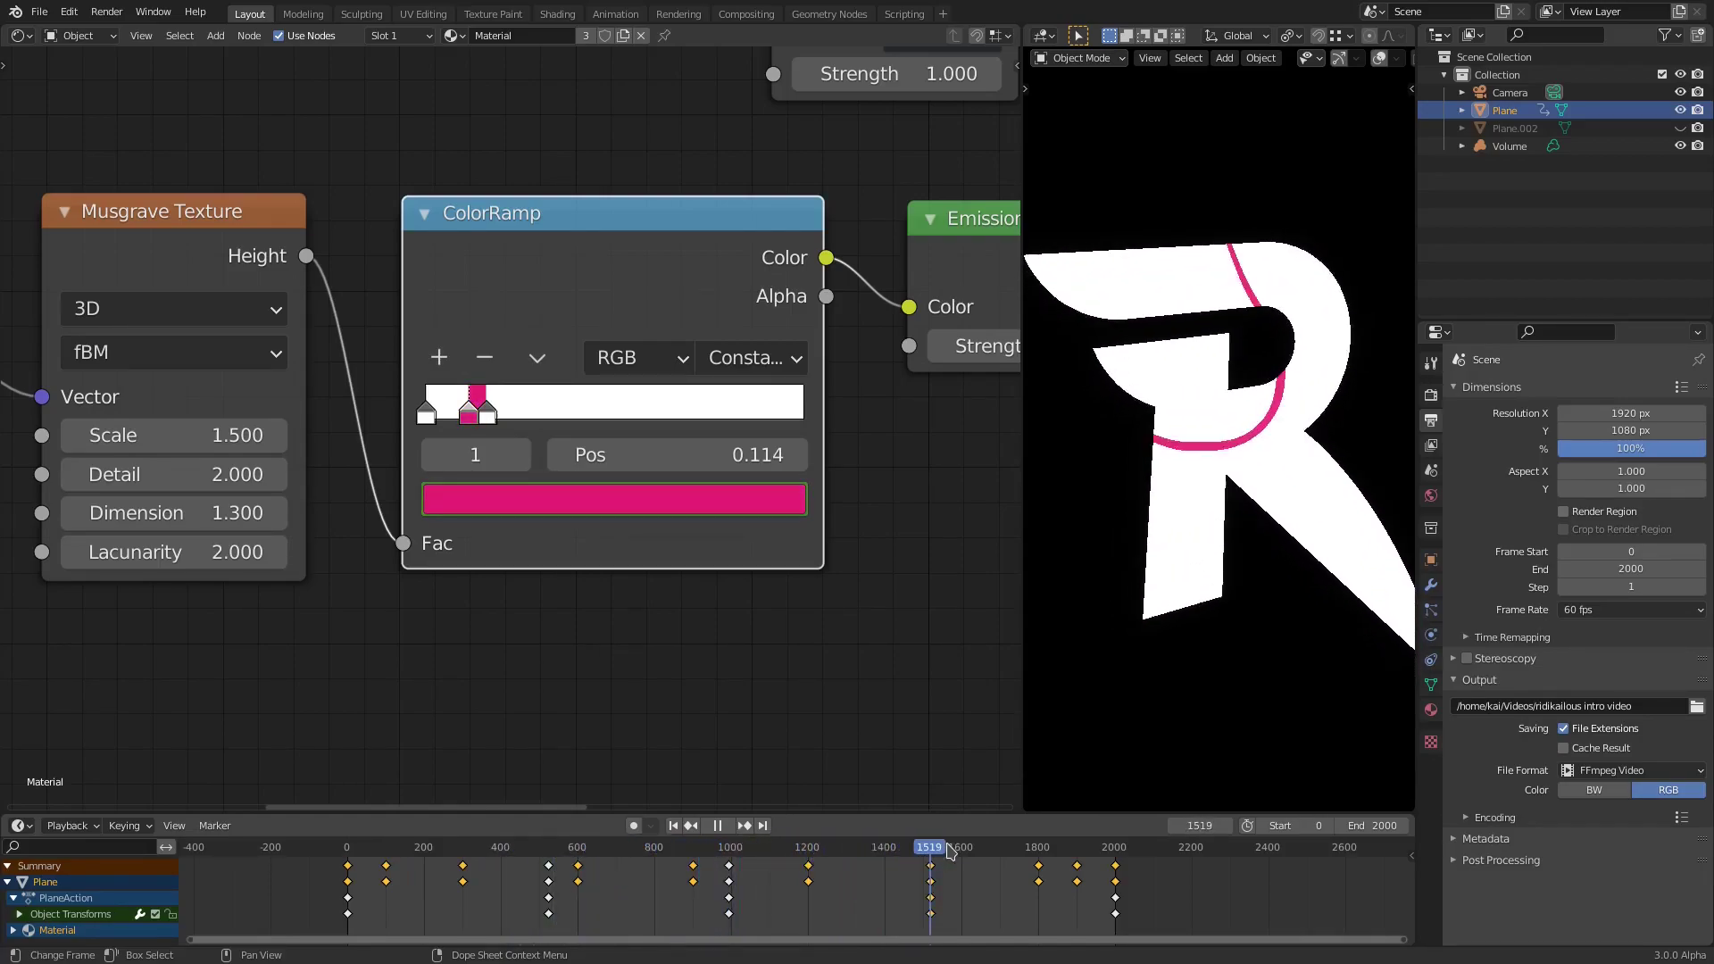
pyautogui.click(777, 852)
pyautogui.press('space')
# - Link the Color Ramp's Emission node directly to the Material Output, deleting the Add Shader and the unused dark Emission node
pyautogui.scroll(-5, 681, 693)
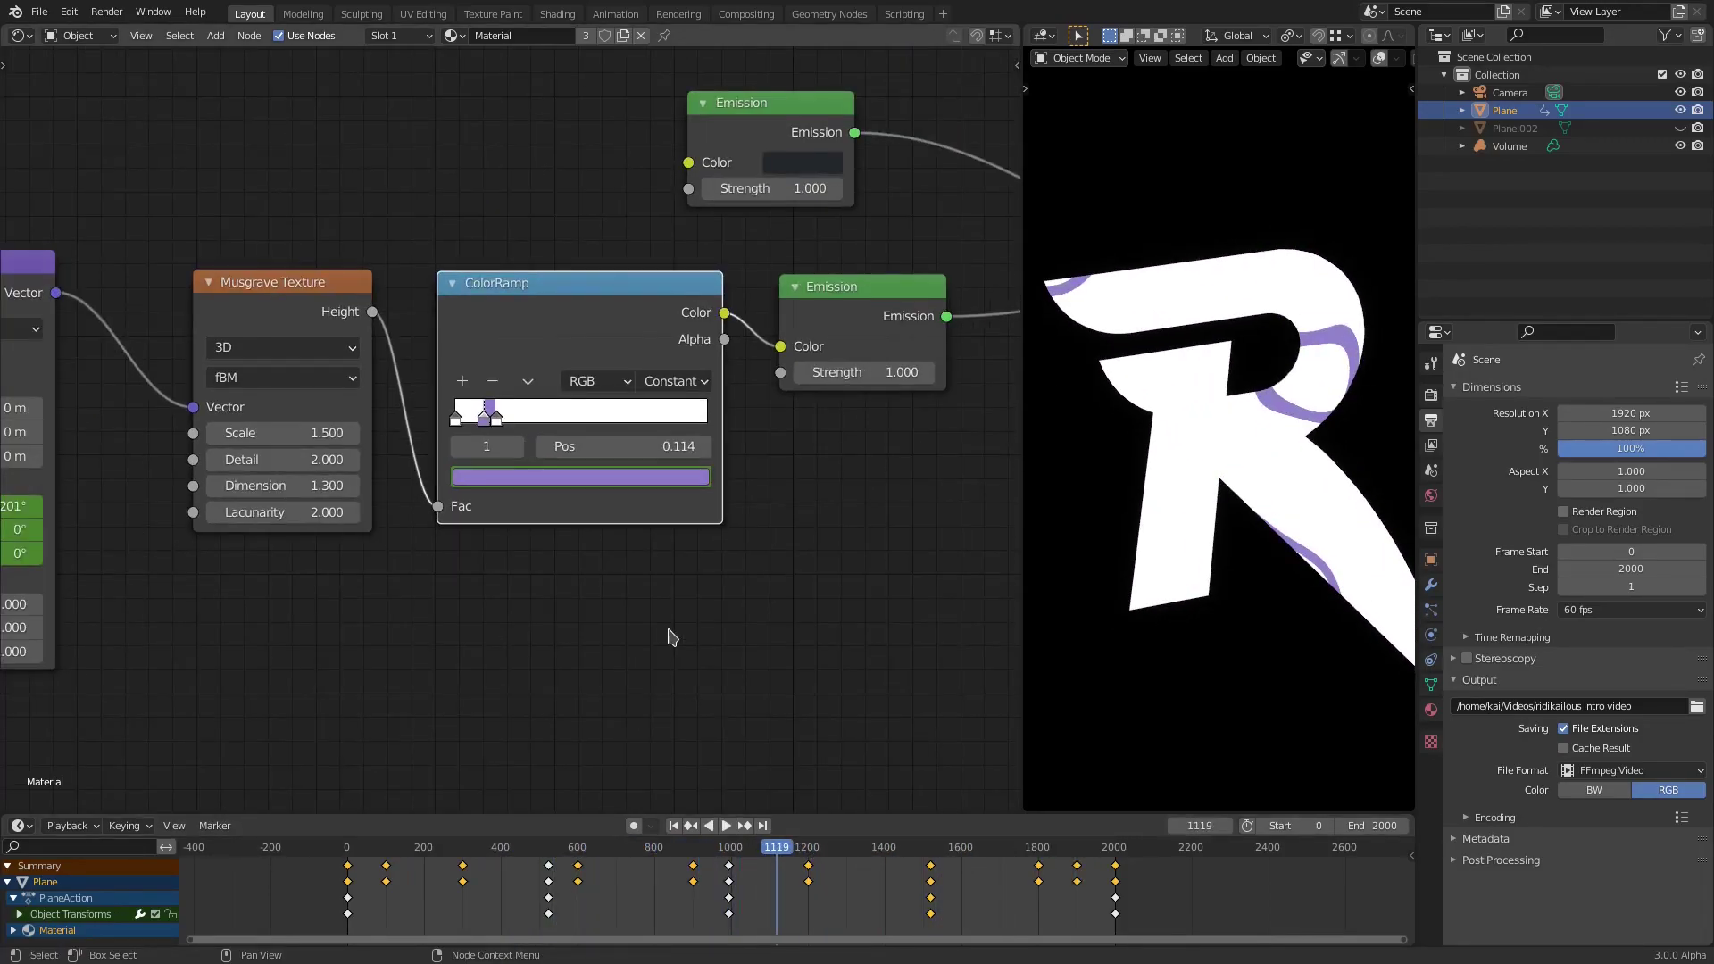
pyautogui.scroll(-8, 668, 630)
pyautogui.moveTo(702, 634); pyautogui.dragTo(442, 680, button='middle')
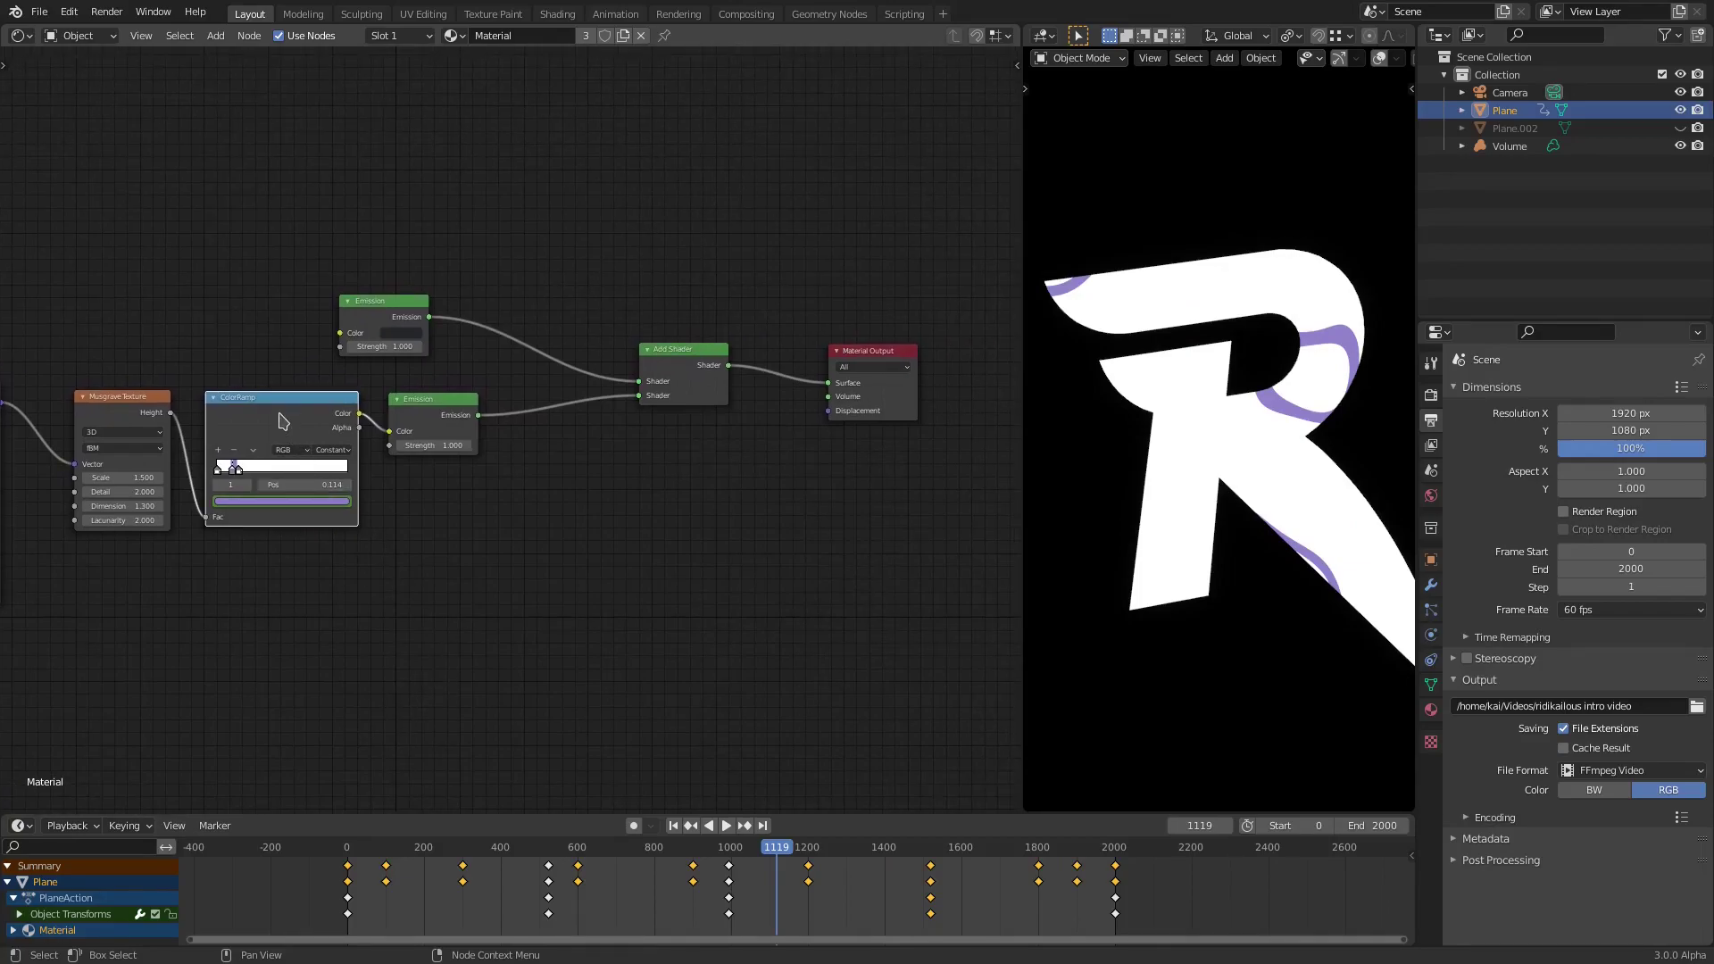
pyautogui.scroll(1, 398, 427)
pyautogui.click(399, 408)
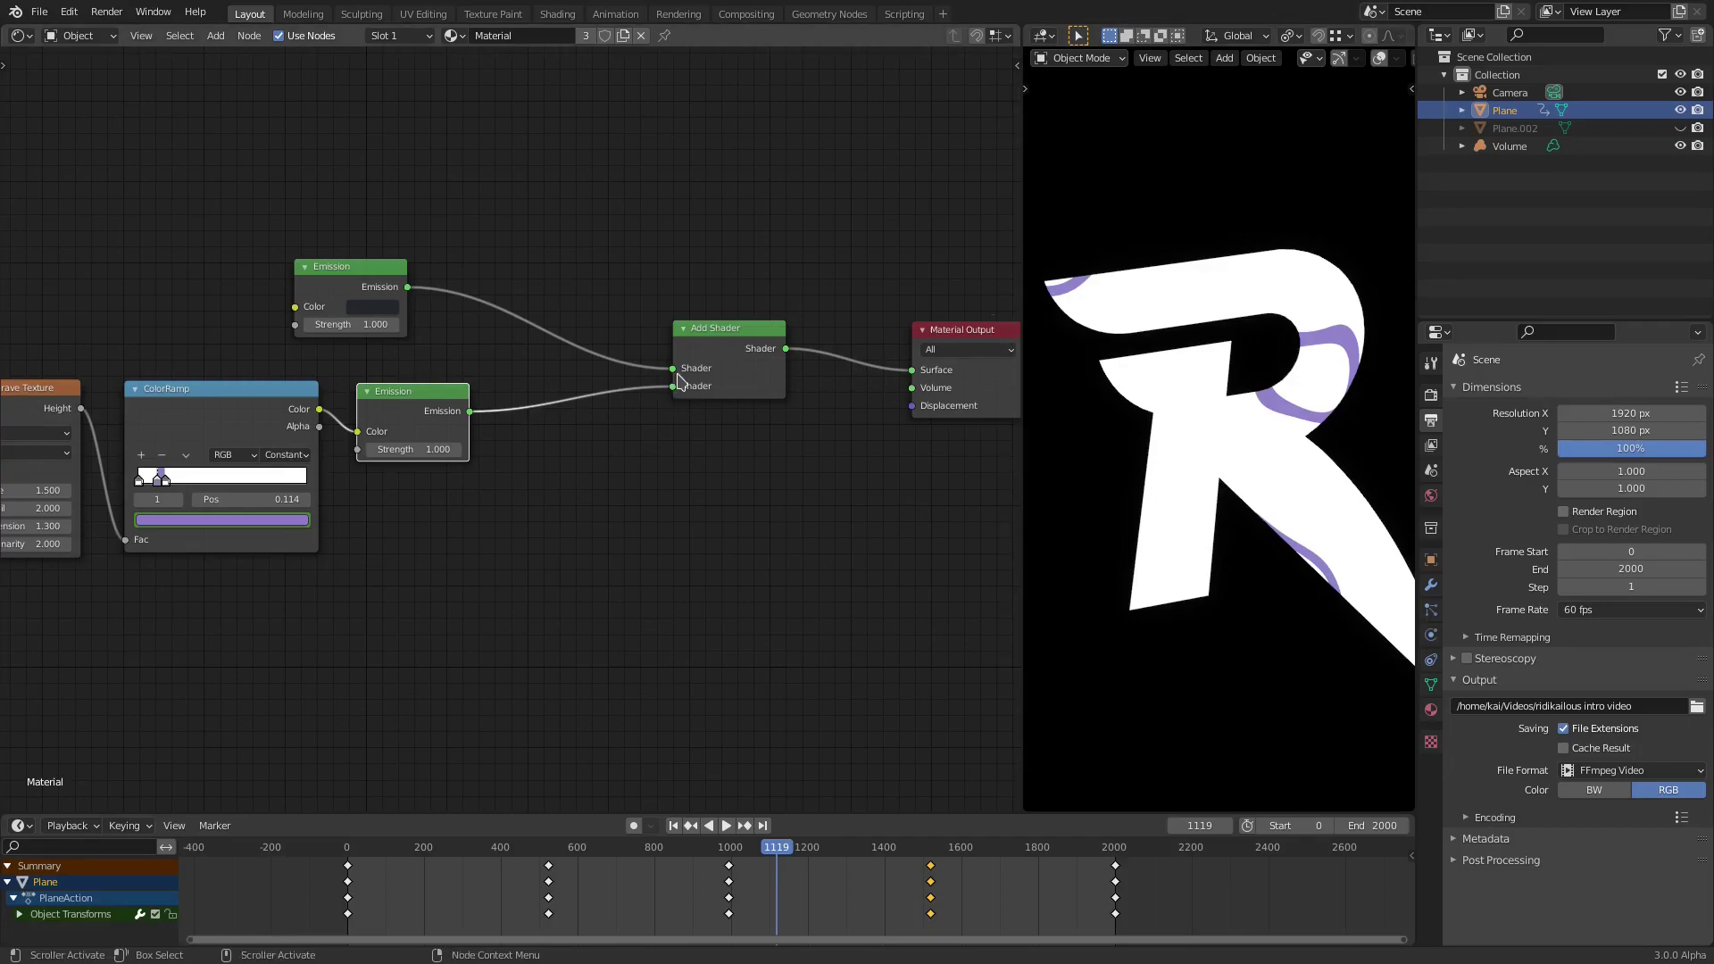
pyautogui.click(754, 356)
pyautogui.moveTo(928, 372); pyautogui.dragTo(614, 387)
pyautogui.press('x')
pyautogui.click(403, 300)
pyautogui.press('x')
pyautogui.moveTo(476, 392); pyautogui.dragTo(719, 379, button='middle')
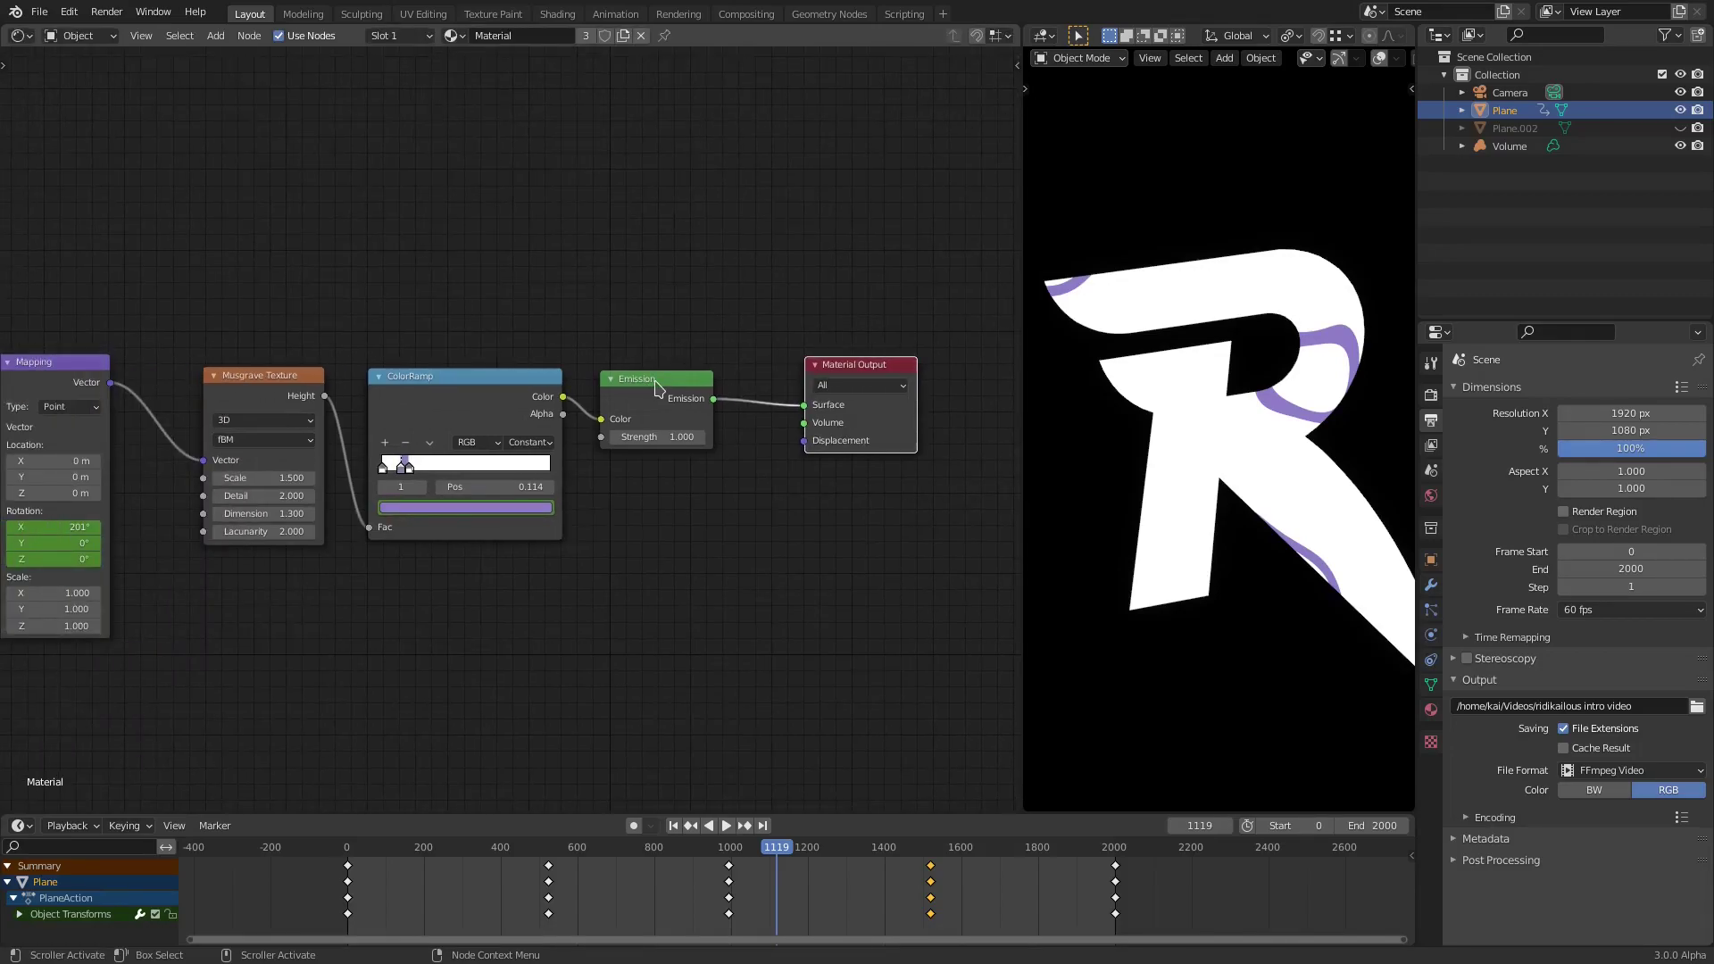
# - Nudge the Emission node away from the Color Ramp and examine the simplified chain from Texture Coordinate to Material Output
pyautogui.moveTo(655, 382); pyautogui.dragTo(664, 376)
pyautogui.click(470, 417)
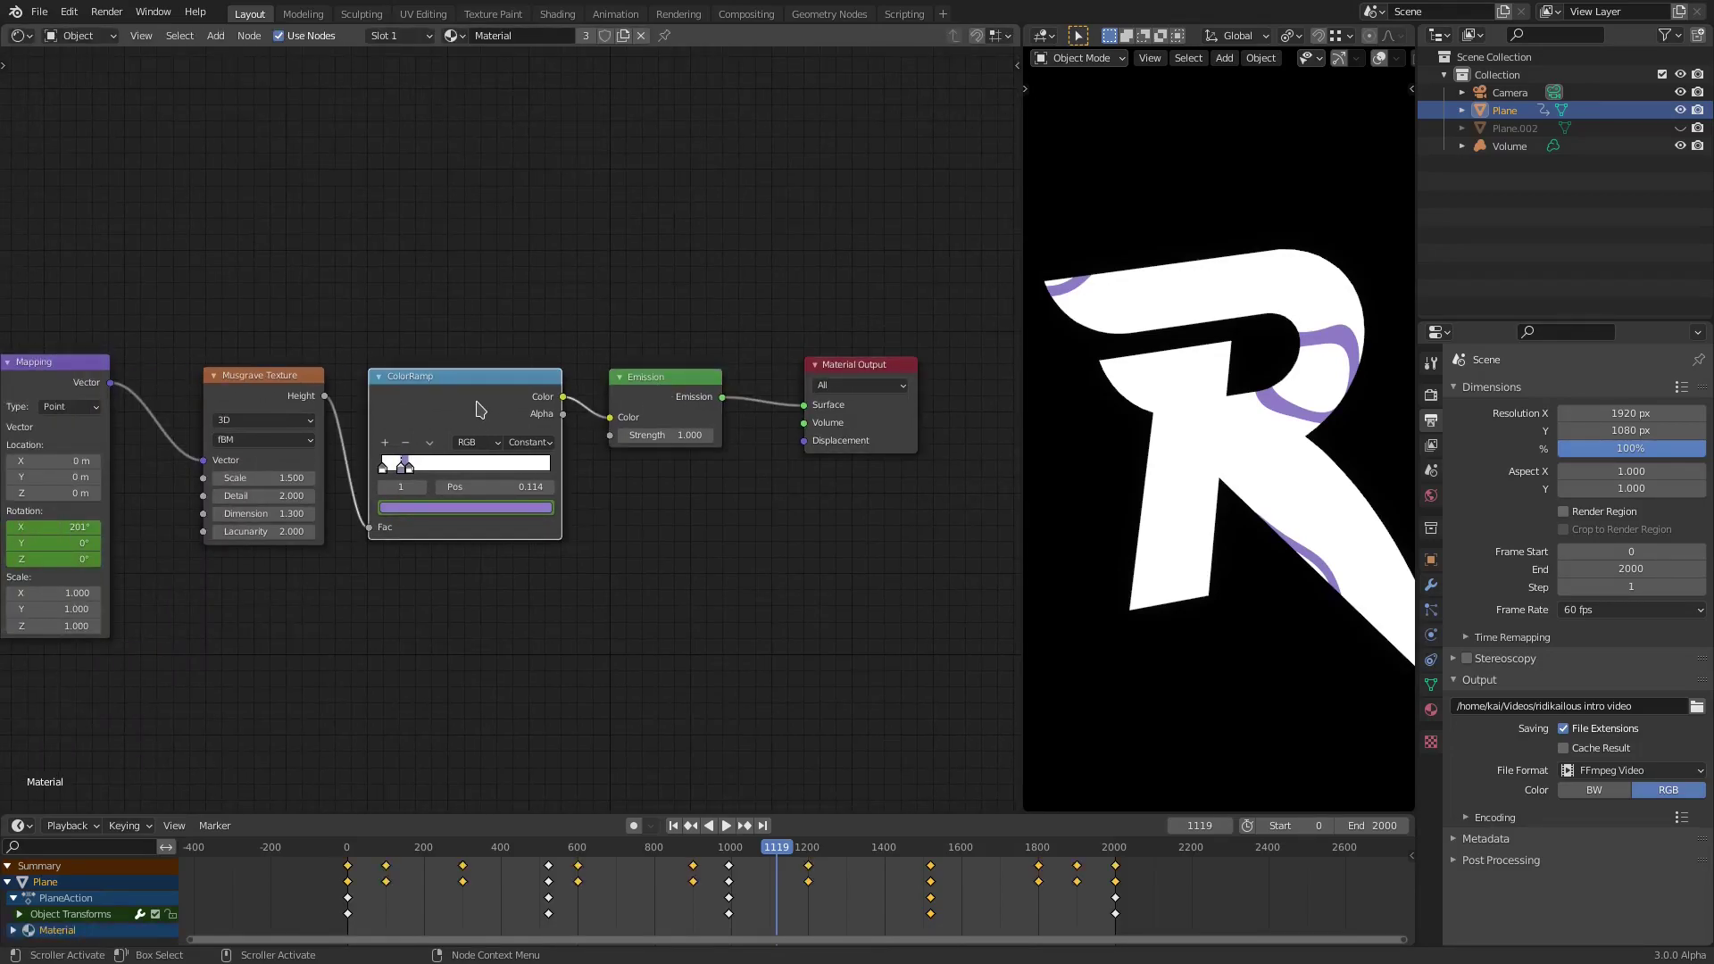
pyautogui.click(673, 378)
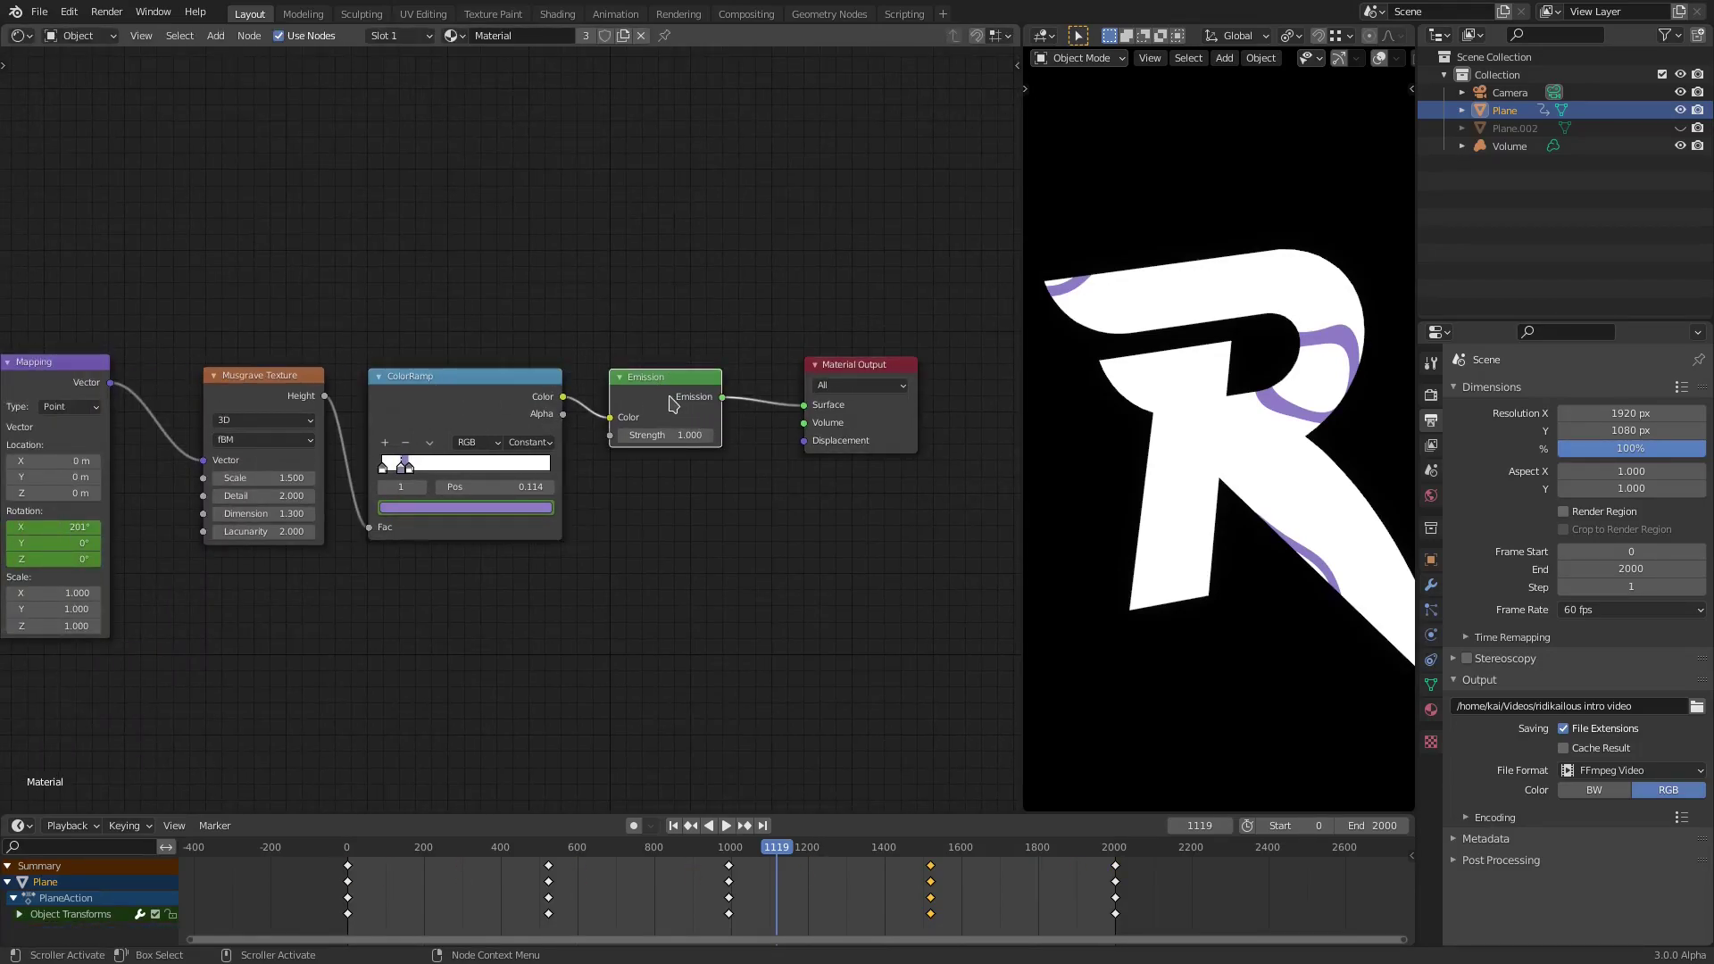
pyautogui.scroll(-2, 837, 483)
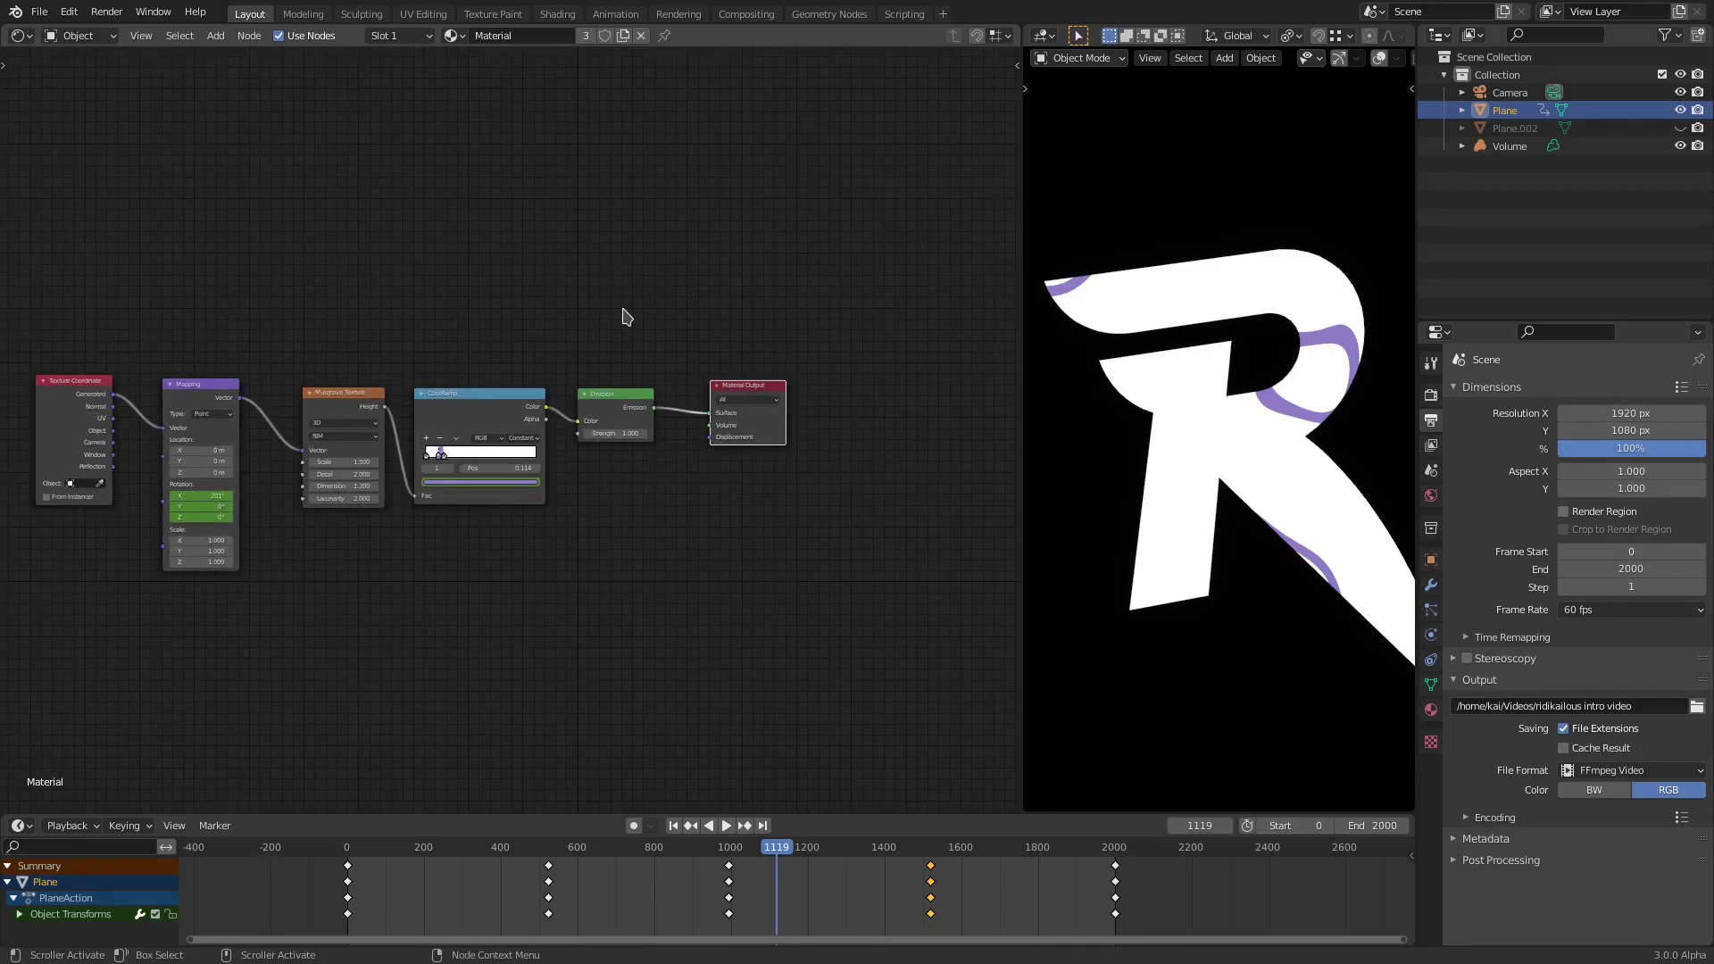
pyautogui.scroll(1, 627, 317)
pyautogui.moveTo(628, 332); pyautogui.dragTo(724, 354, button='middle')
pyautogui.scroll(2, 670, 375)
# - Tighten the spacing between the Texture Coordinate, Mapping and Musgrave Texture nodes
pyautogui.moveTo(423, 633); pyautogui.dragTo(189, 399)
pyautogui.hotkey('alt', 'a')
pyautogui.moveTo(446, 356); pyautogui.dragTo(417, 355, button='middle')
pyautogui.moveTo(318, 398); pyautogui.dragTo(332, 399)
pyautogui.moveTo(152, 402); pyautogui.dragTo(172, 404)
pyautogui.moveTo(639, 473); pyautogui.dragTo(514, 474, button='middle')
pyautogui.click(485, 409)
pyautogui.moveTo(381, 449); pyautogui.dragTo(524, 452, button='middle')
pyautogui.scroll(3, 524, 452)
pyautogui.moveTo(487, 382); pyautogui.dragTo(475, 380)
# - Search the available nodes for Musgrave Texture without adding one
pyautogui.hotkey('shift', 'a')
pyautogui.click(580, 590)
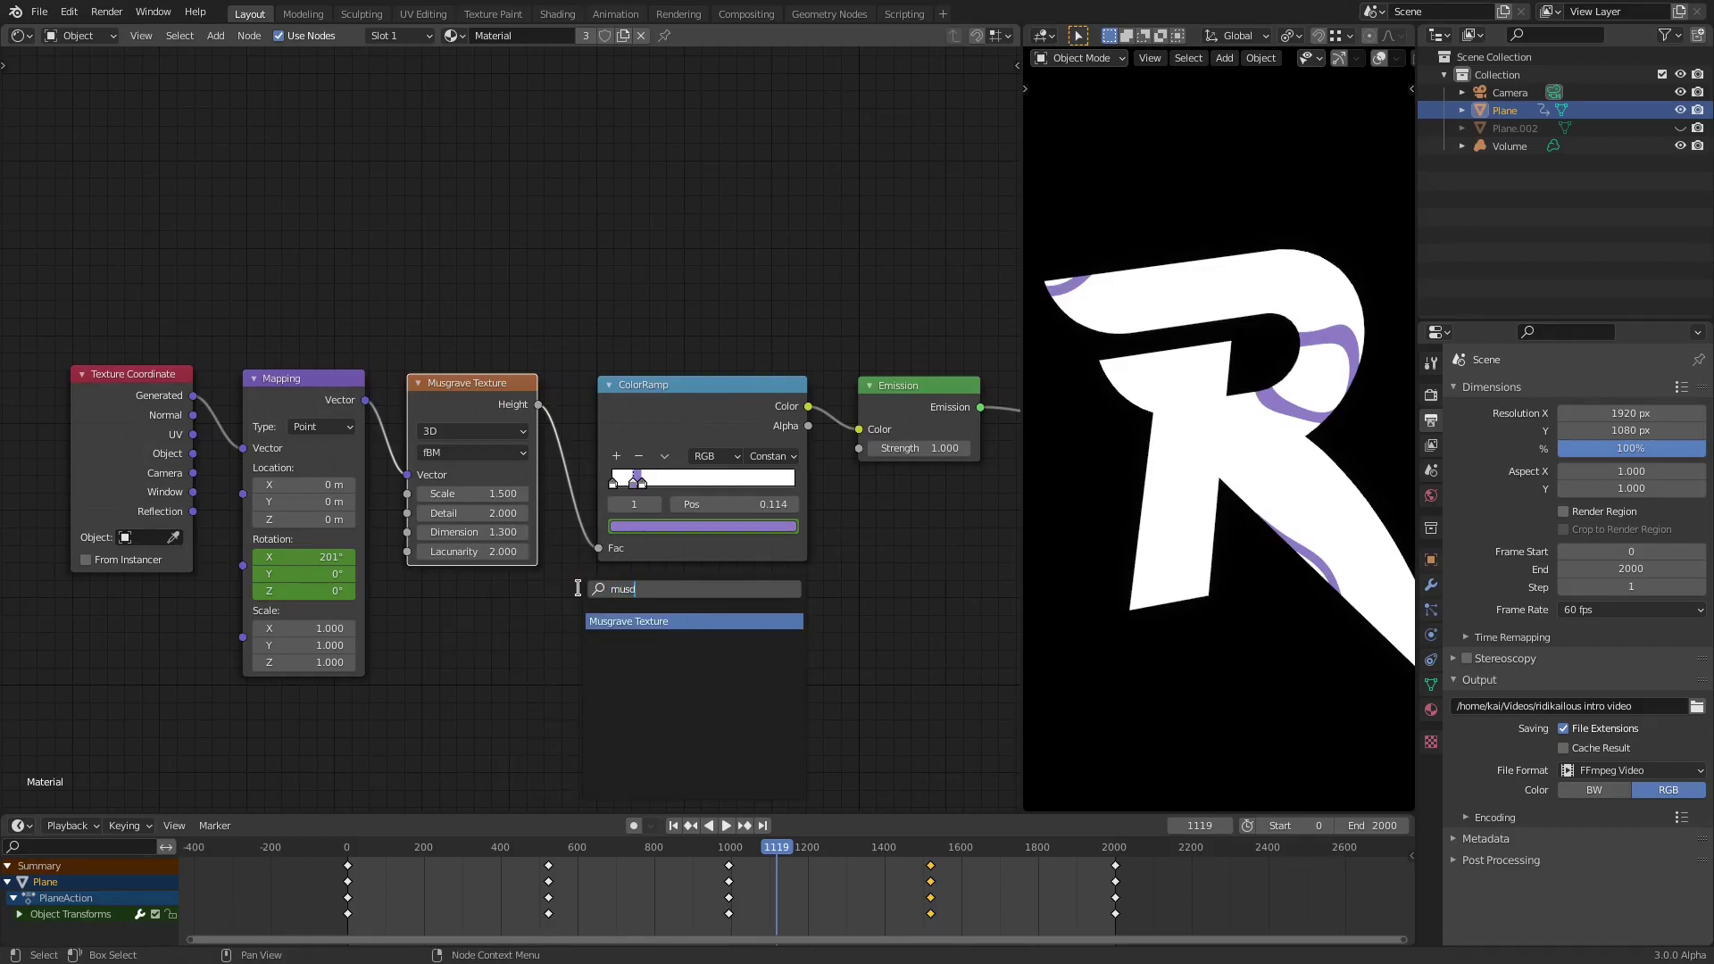
pyautogui.click(878, 610)
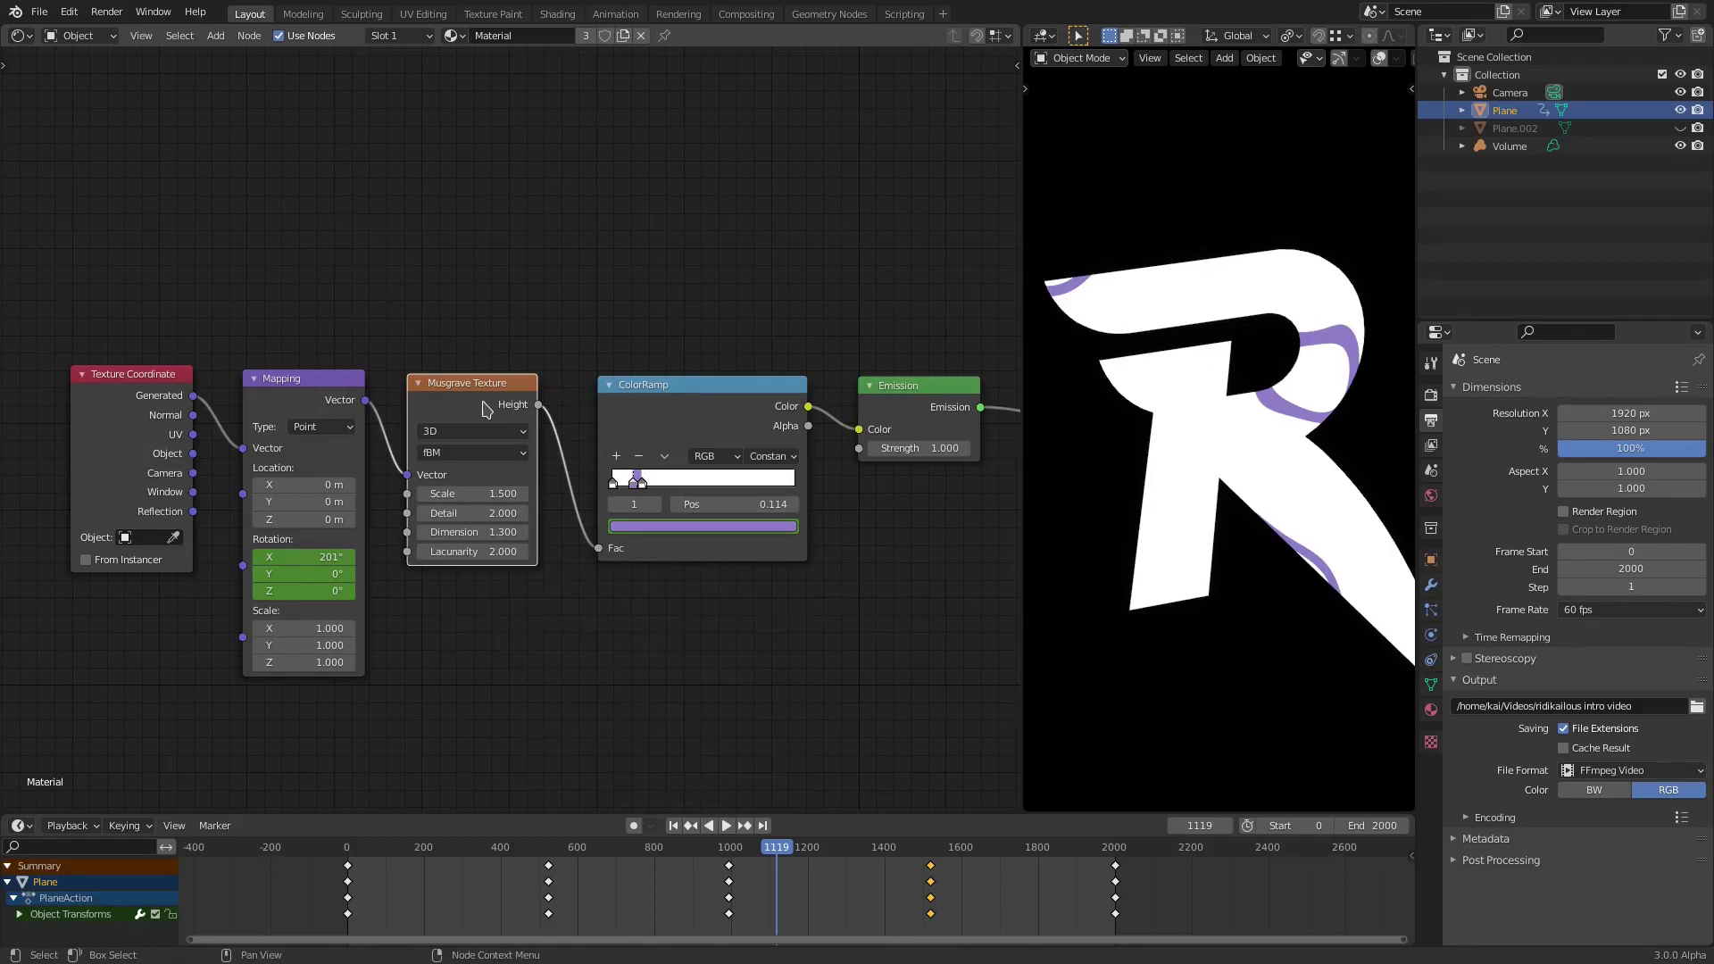
# - Try a Scale of 12.1 on the Musgrave Texture and preview the line pattern in playback
pyautogui.scroll(1, 534, 408)
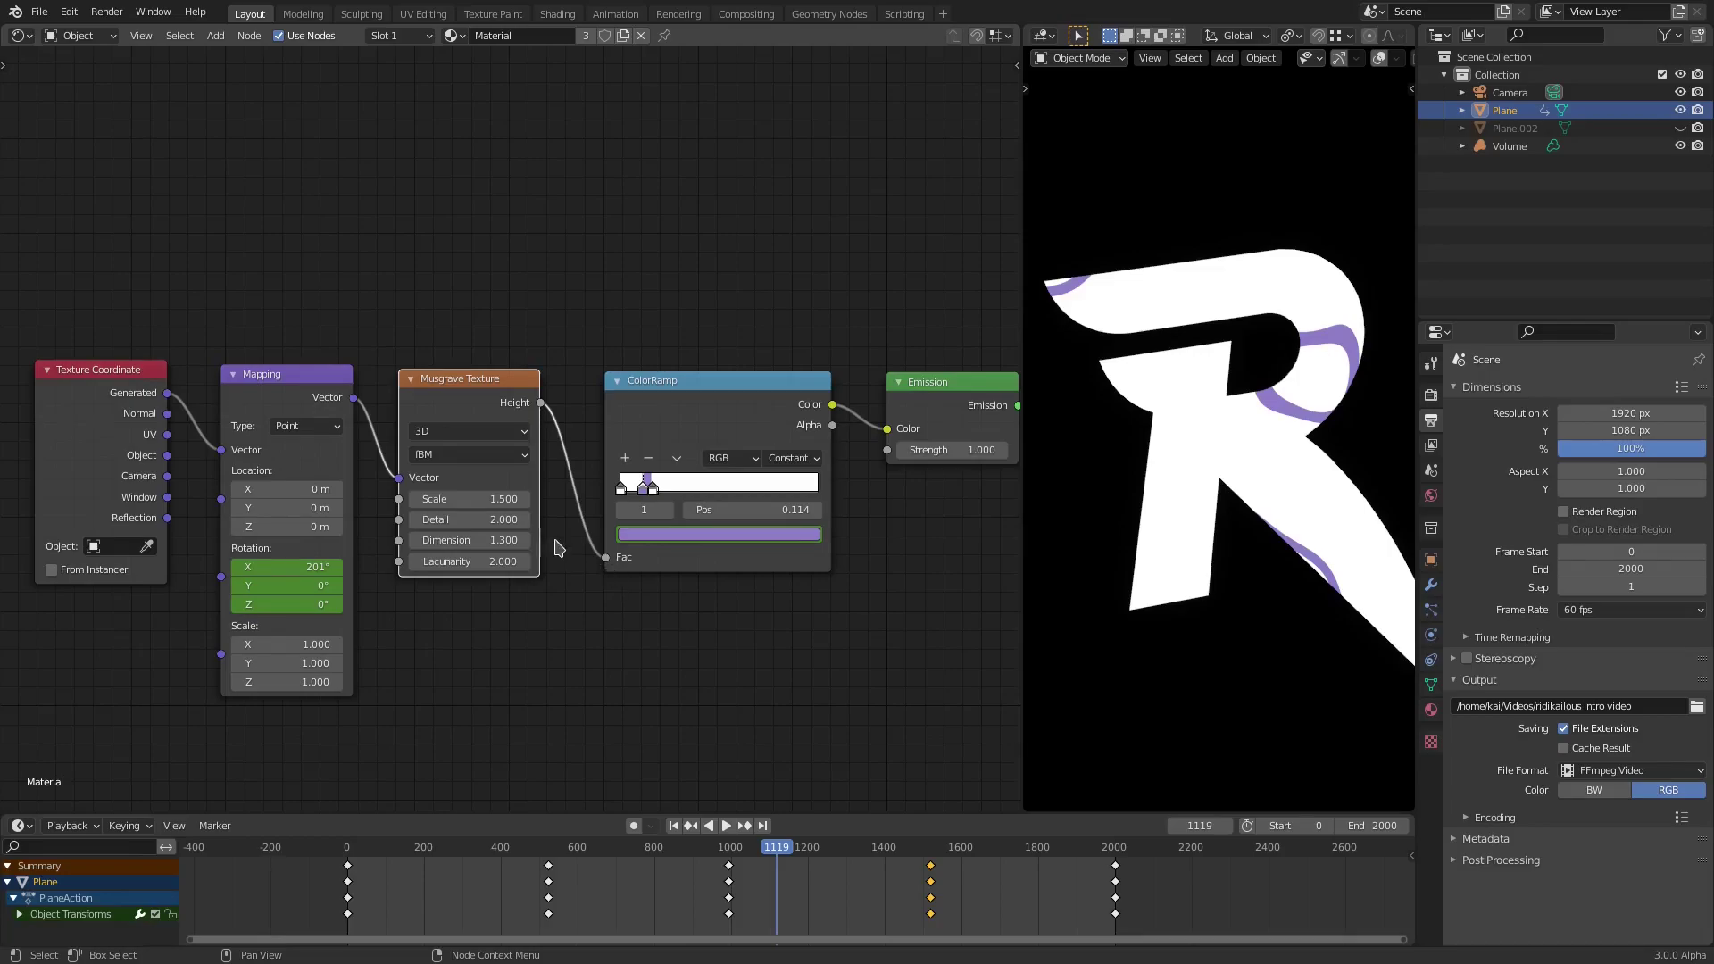
pyautogui.click(478, 500)
pyautogui.write('9.3')
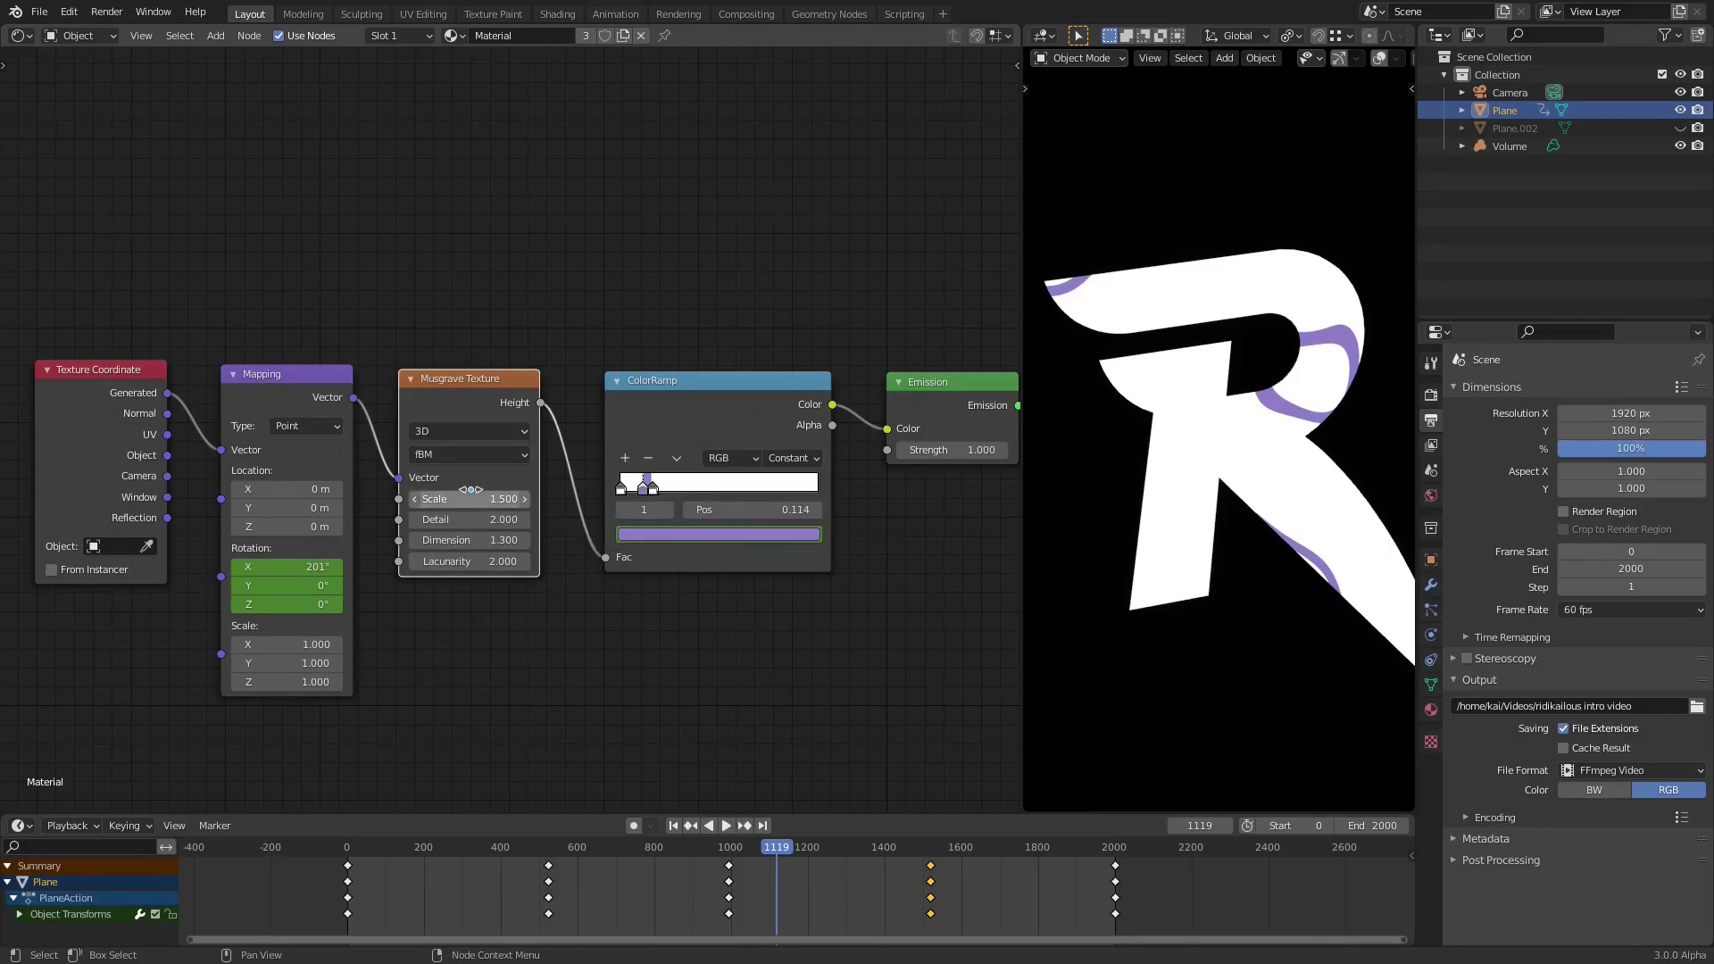
pyautogui.press('Return')
pyautogui.moveTo(468, 499); pyautogui.dragTo(493, 499)
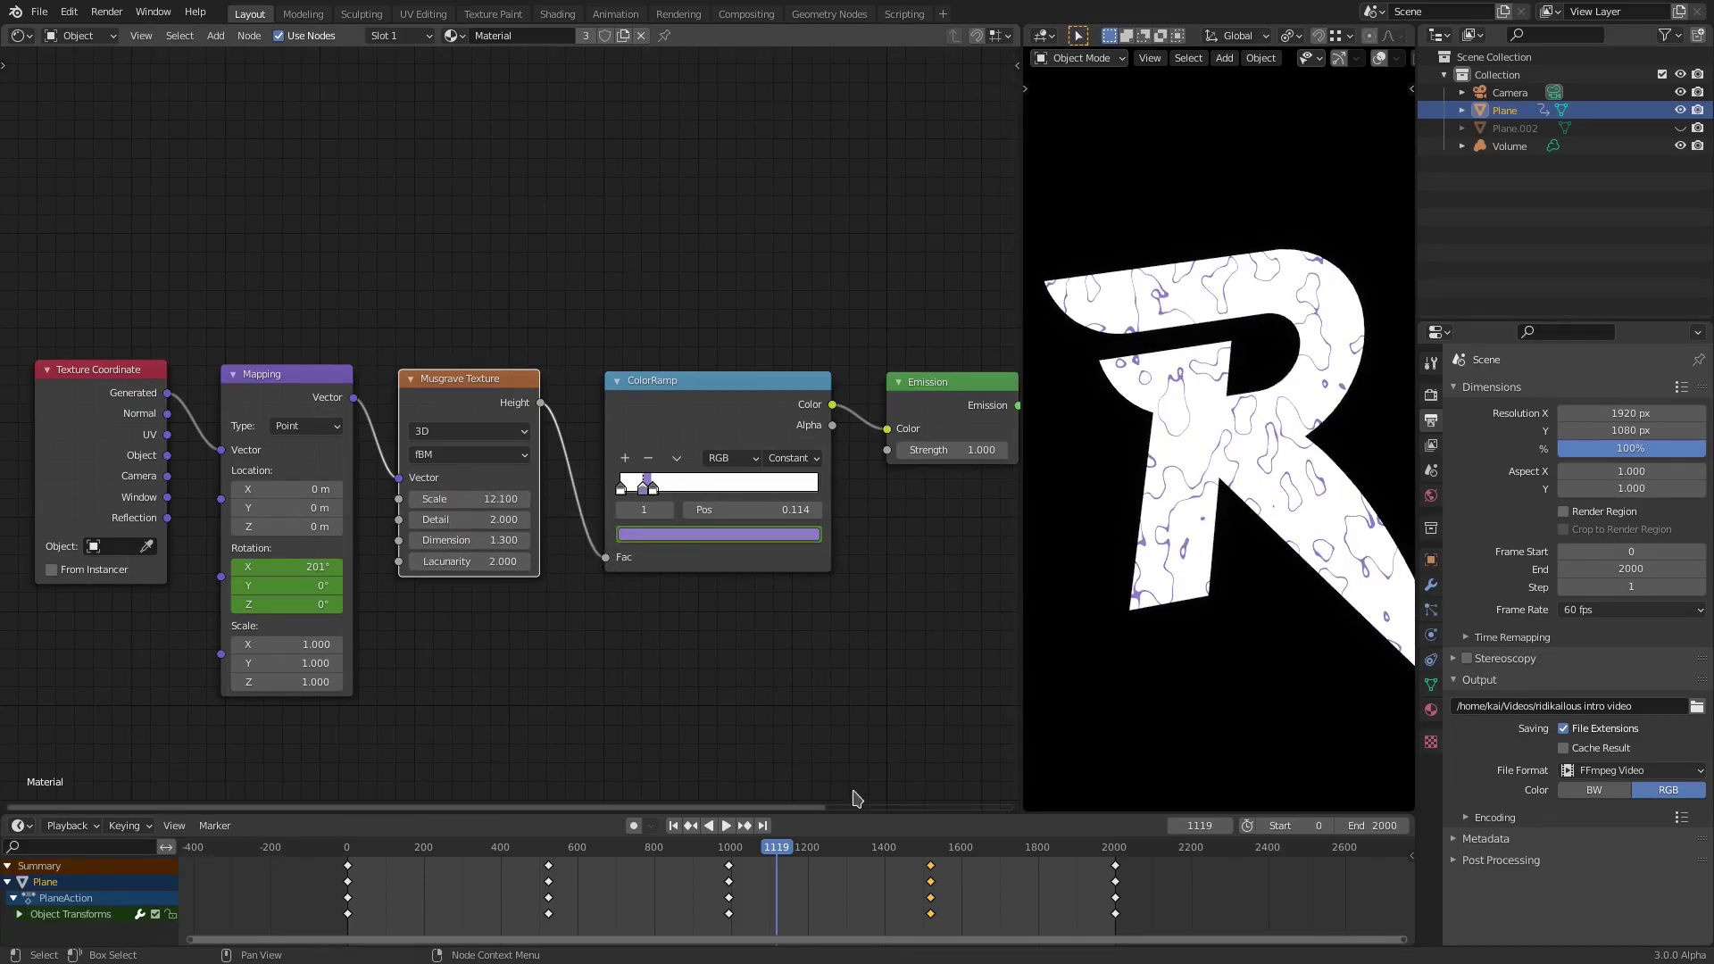
pyautogui.click(726, 827)
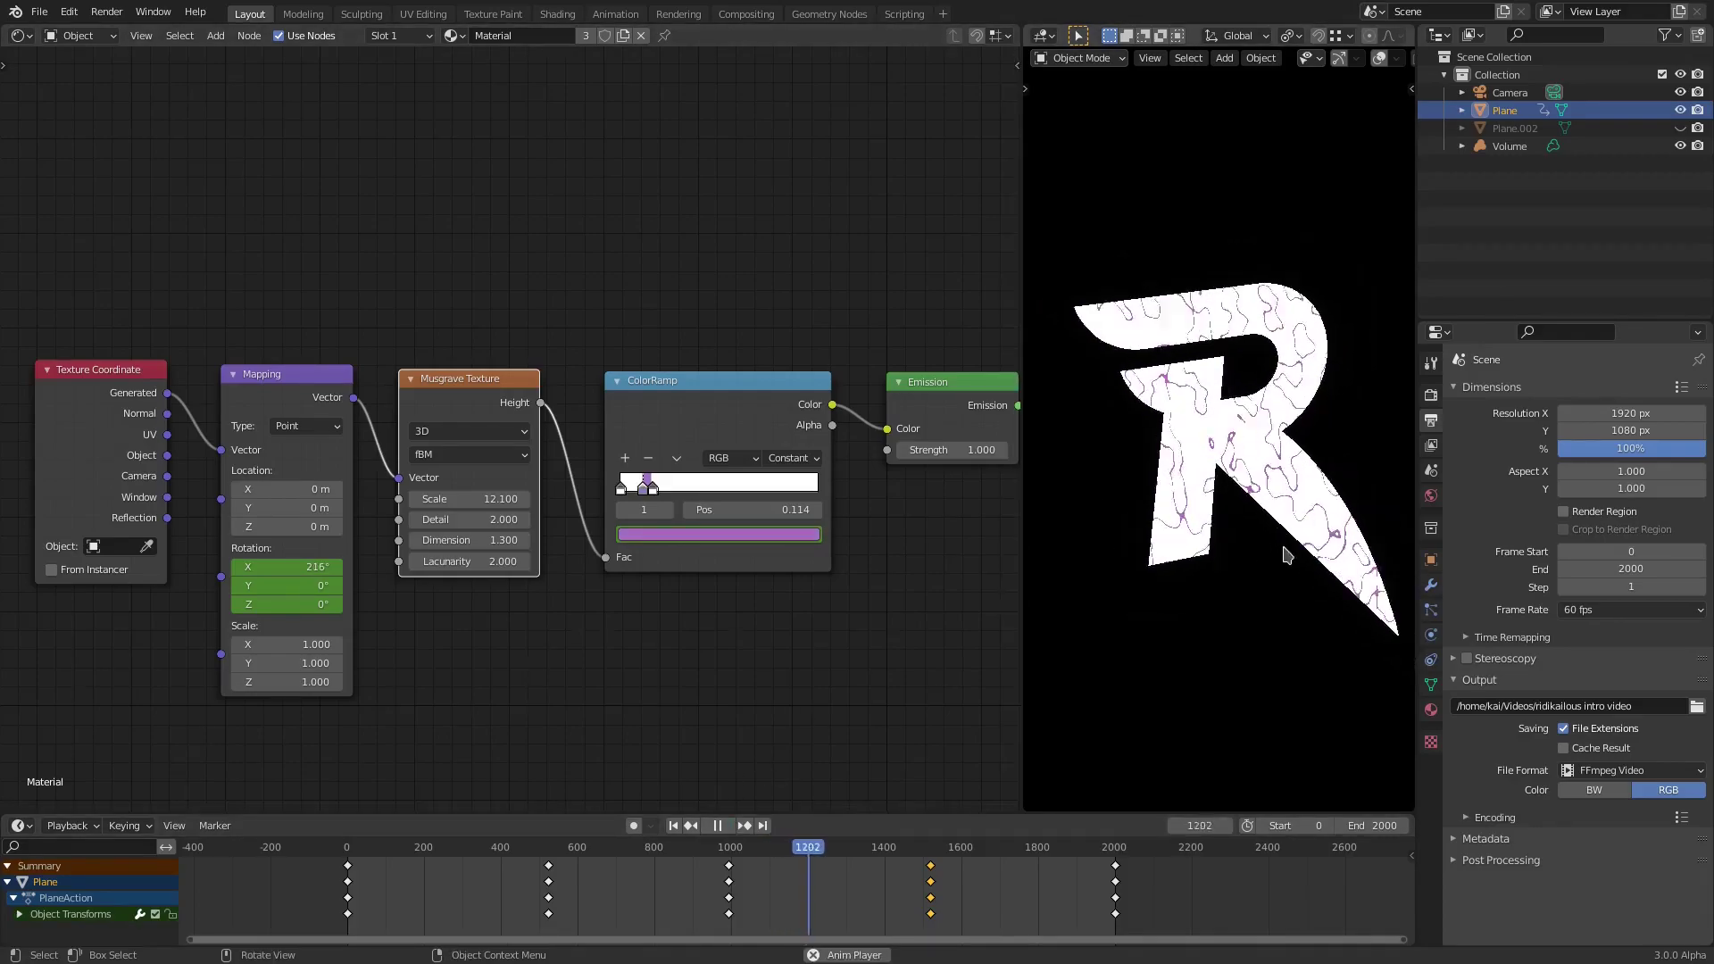
pyautogui.click(720, 825)
# - Undo the Musgrave Texture scale changes
pyautogui.hotkey('ctrl', 'z')
pyautogui.hotkey('ctrl', 'z')
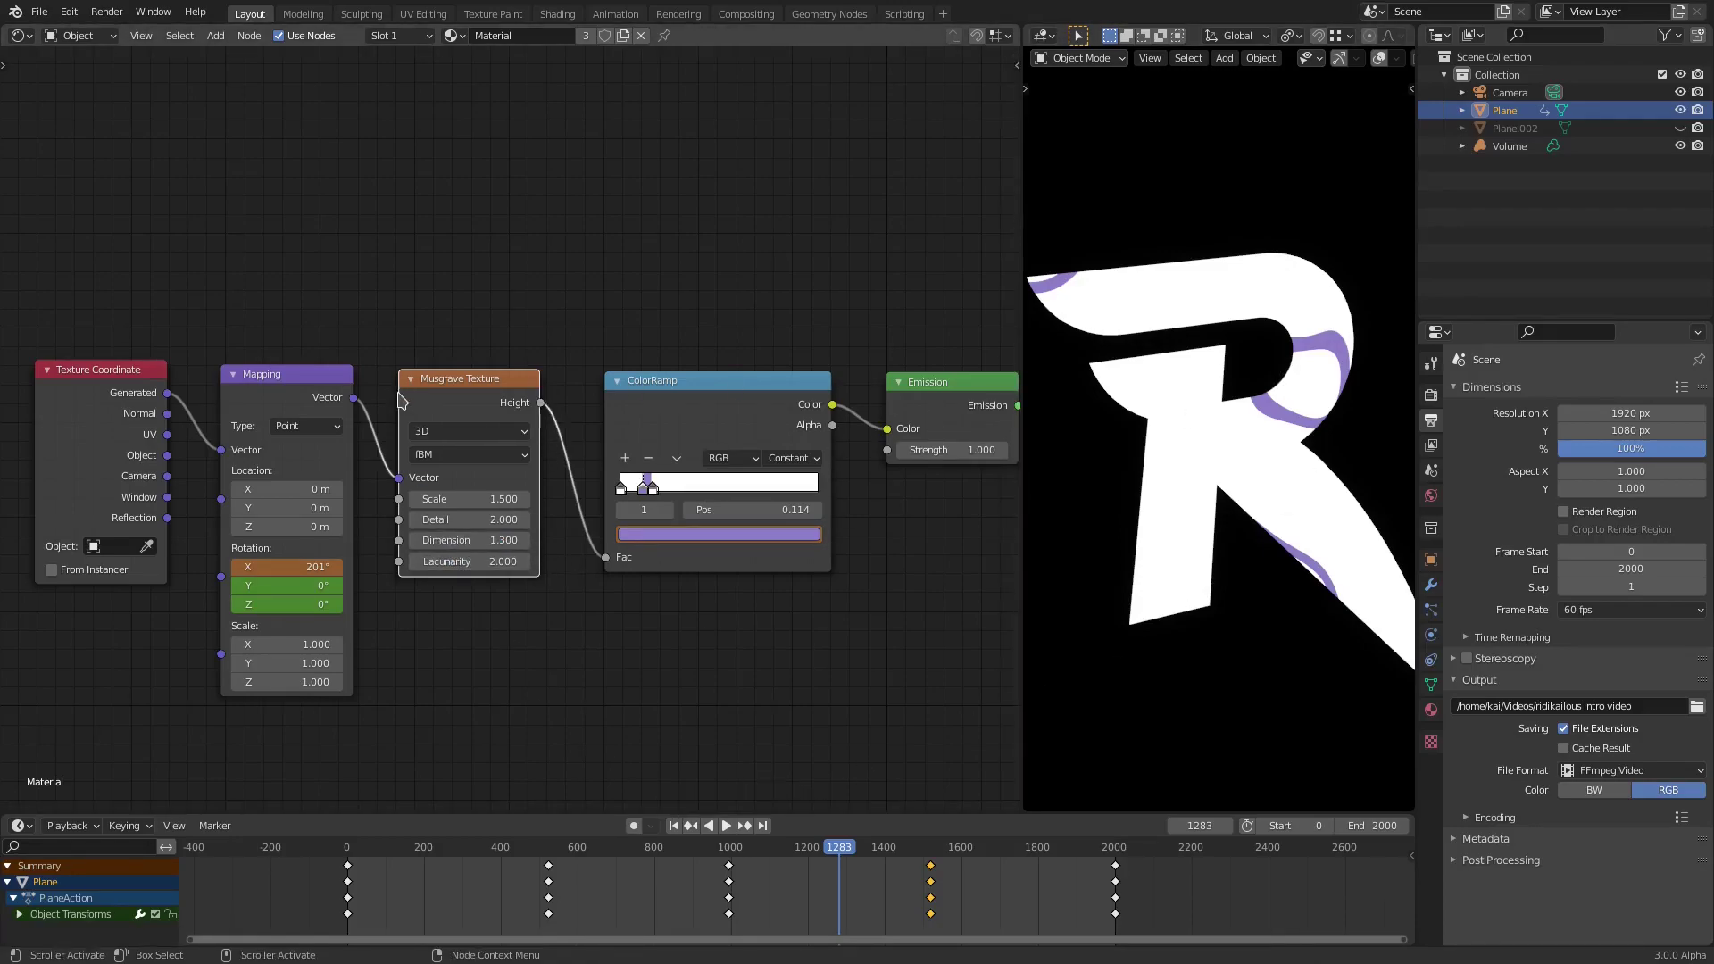
pyautogui.moveTo(436, 582); pyautogui.dragTo(527, 587, button='middle')
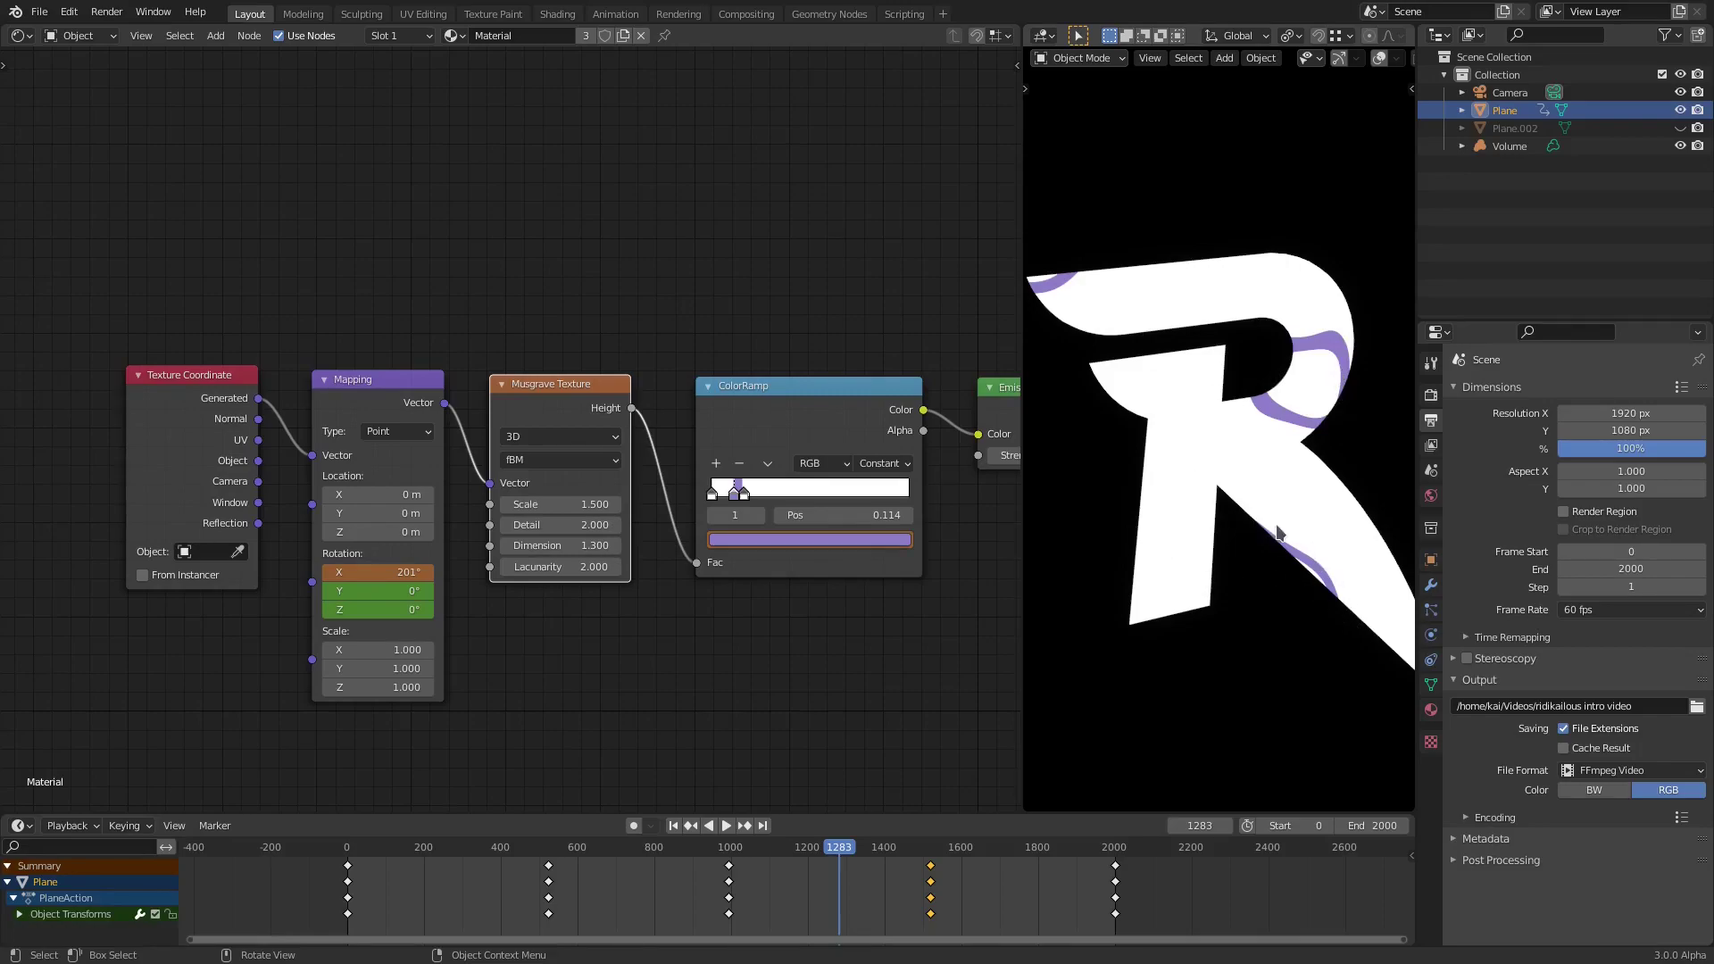
# - Play the animation from frame 1283 to preview the coloured lines moving across the R logo, and stop it
pyautogui.moveTo(589, 654); pyautogui.dragTo(621, 624, button='middle')
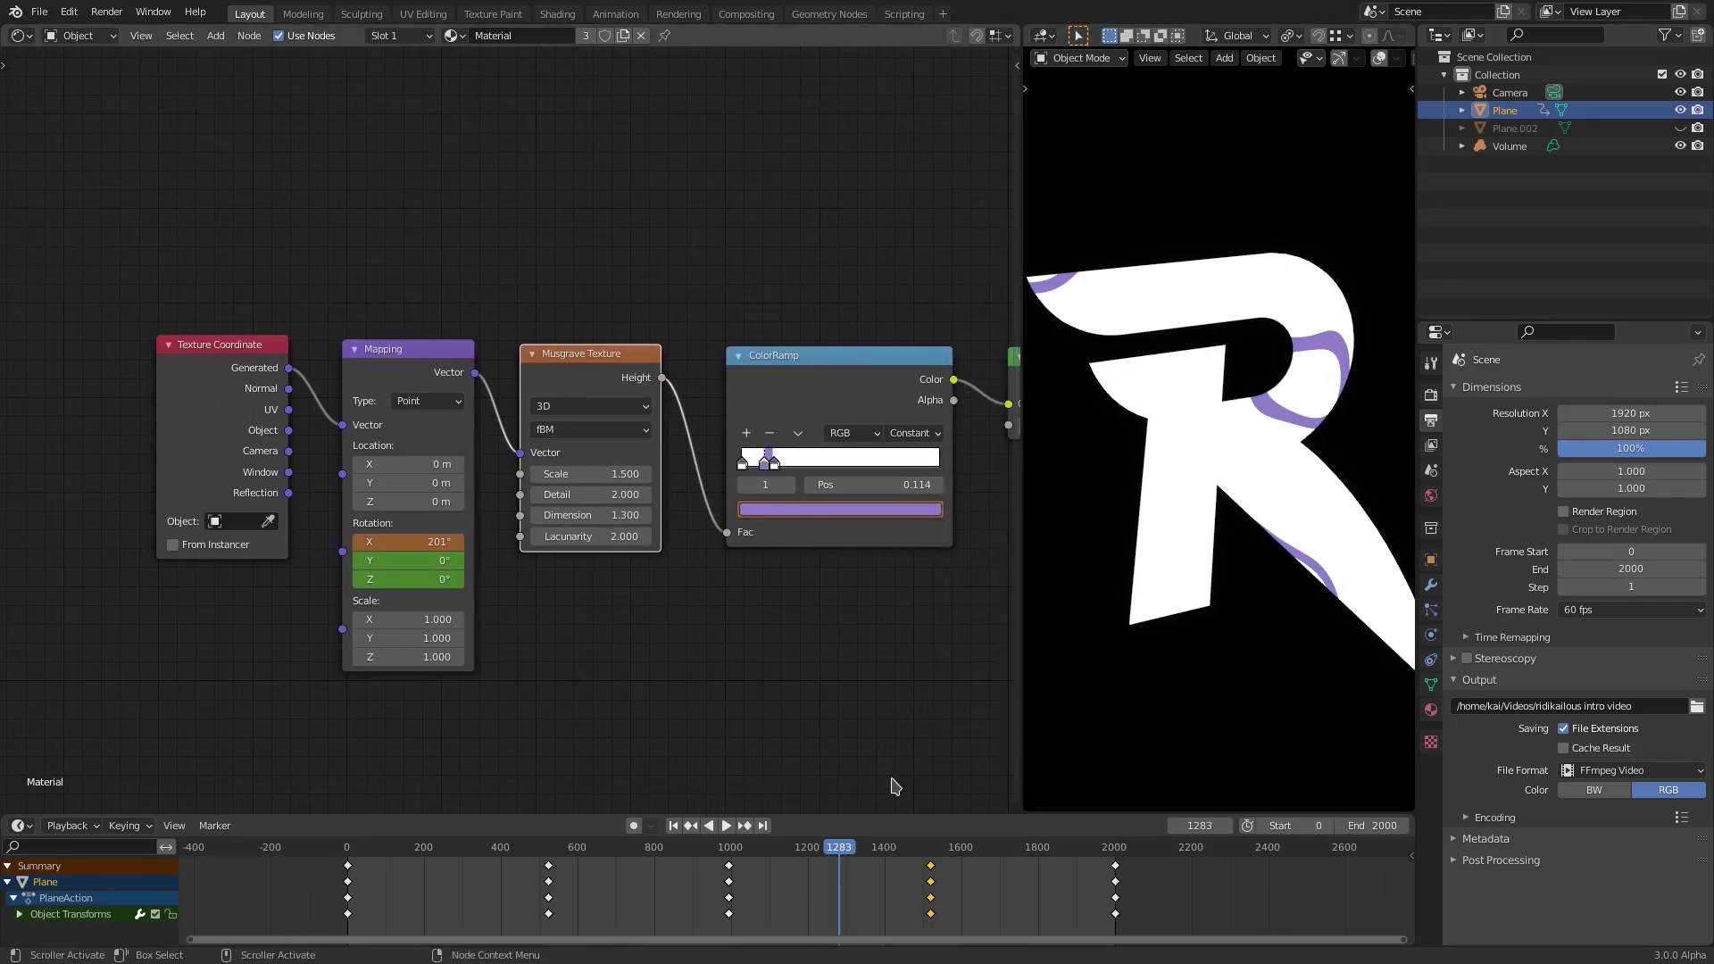
pyautogui.press('space')
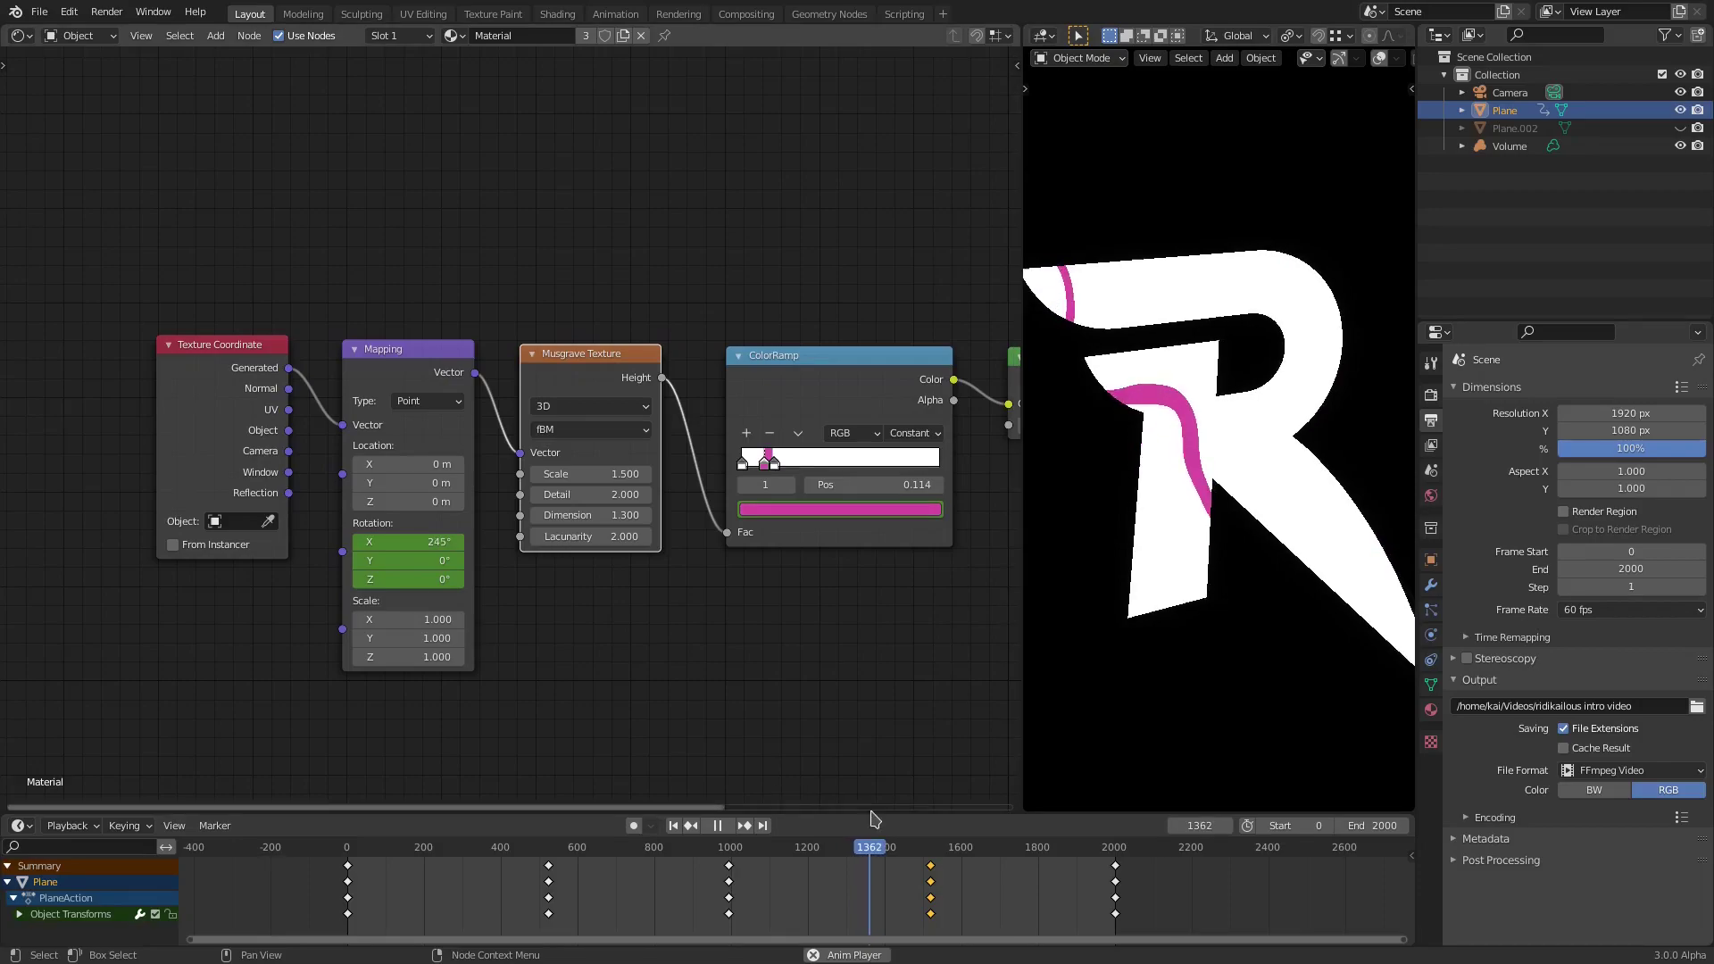
pyautogui.press('space')
# - Move the Texture Coordinate and Mapping nodes together slightly away from the Musgrave Texture node
pyautogui.click(381, 373)
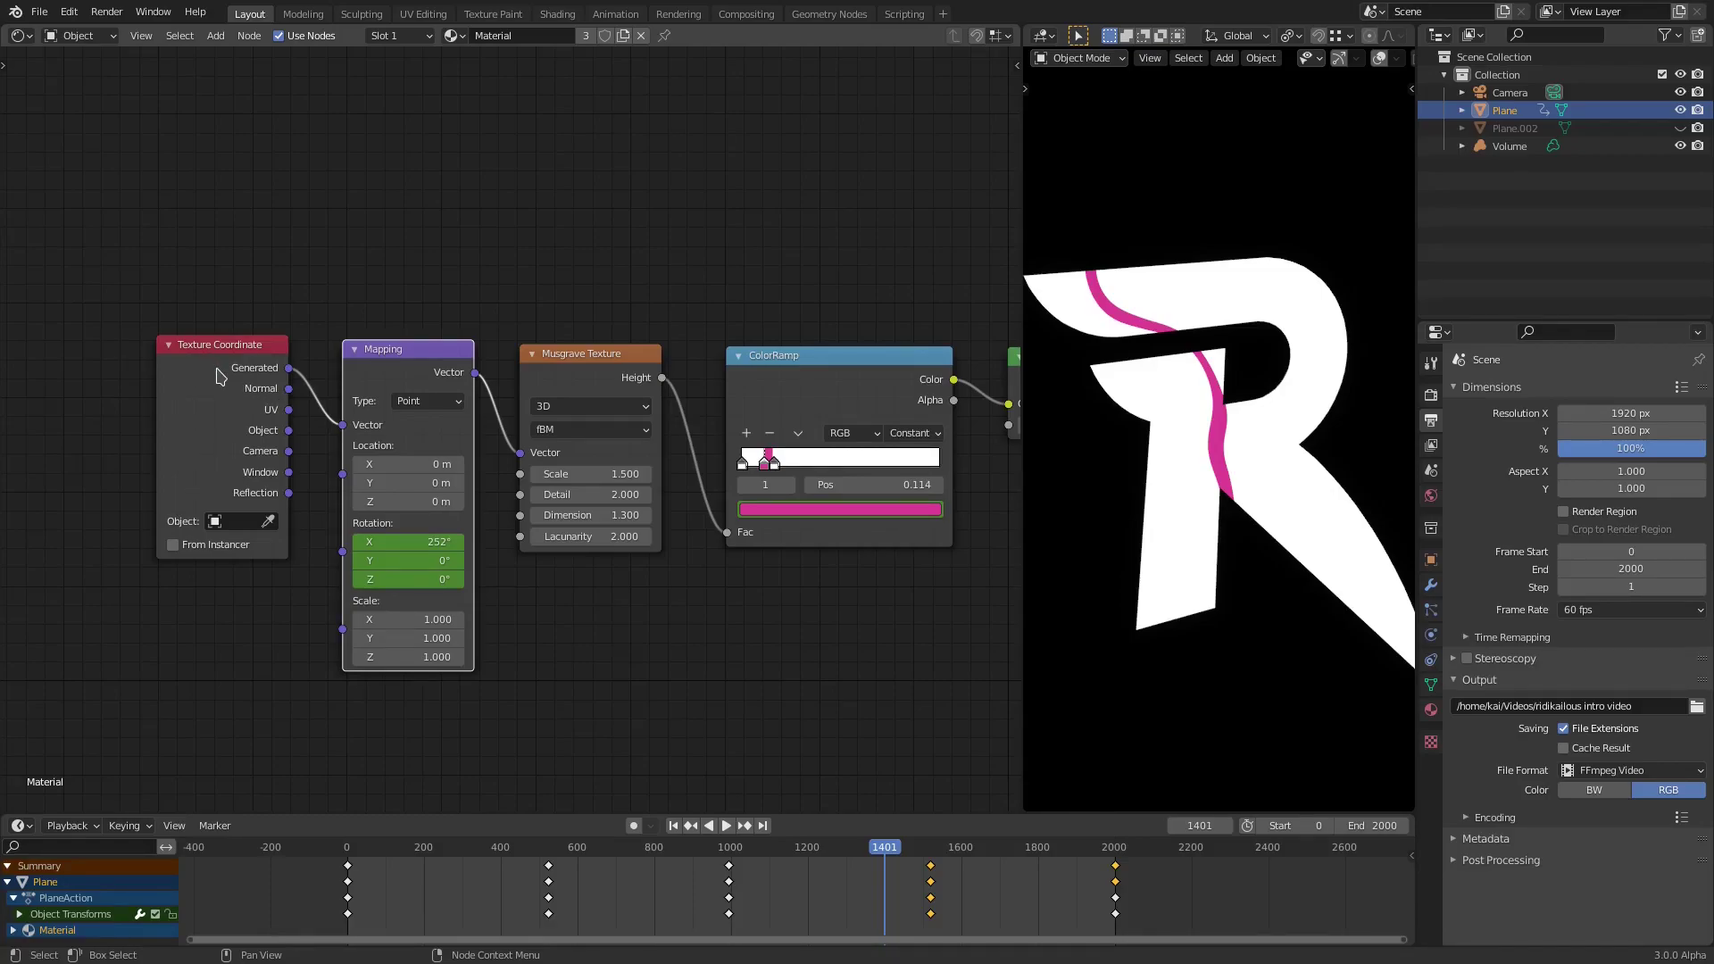
pyautogui.moveTo(452, 765); pyautogui.dragTo(193, 354)
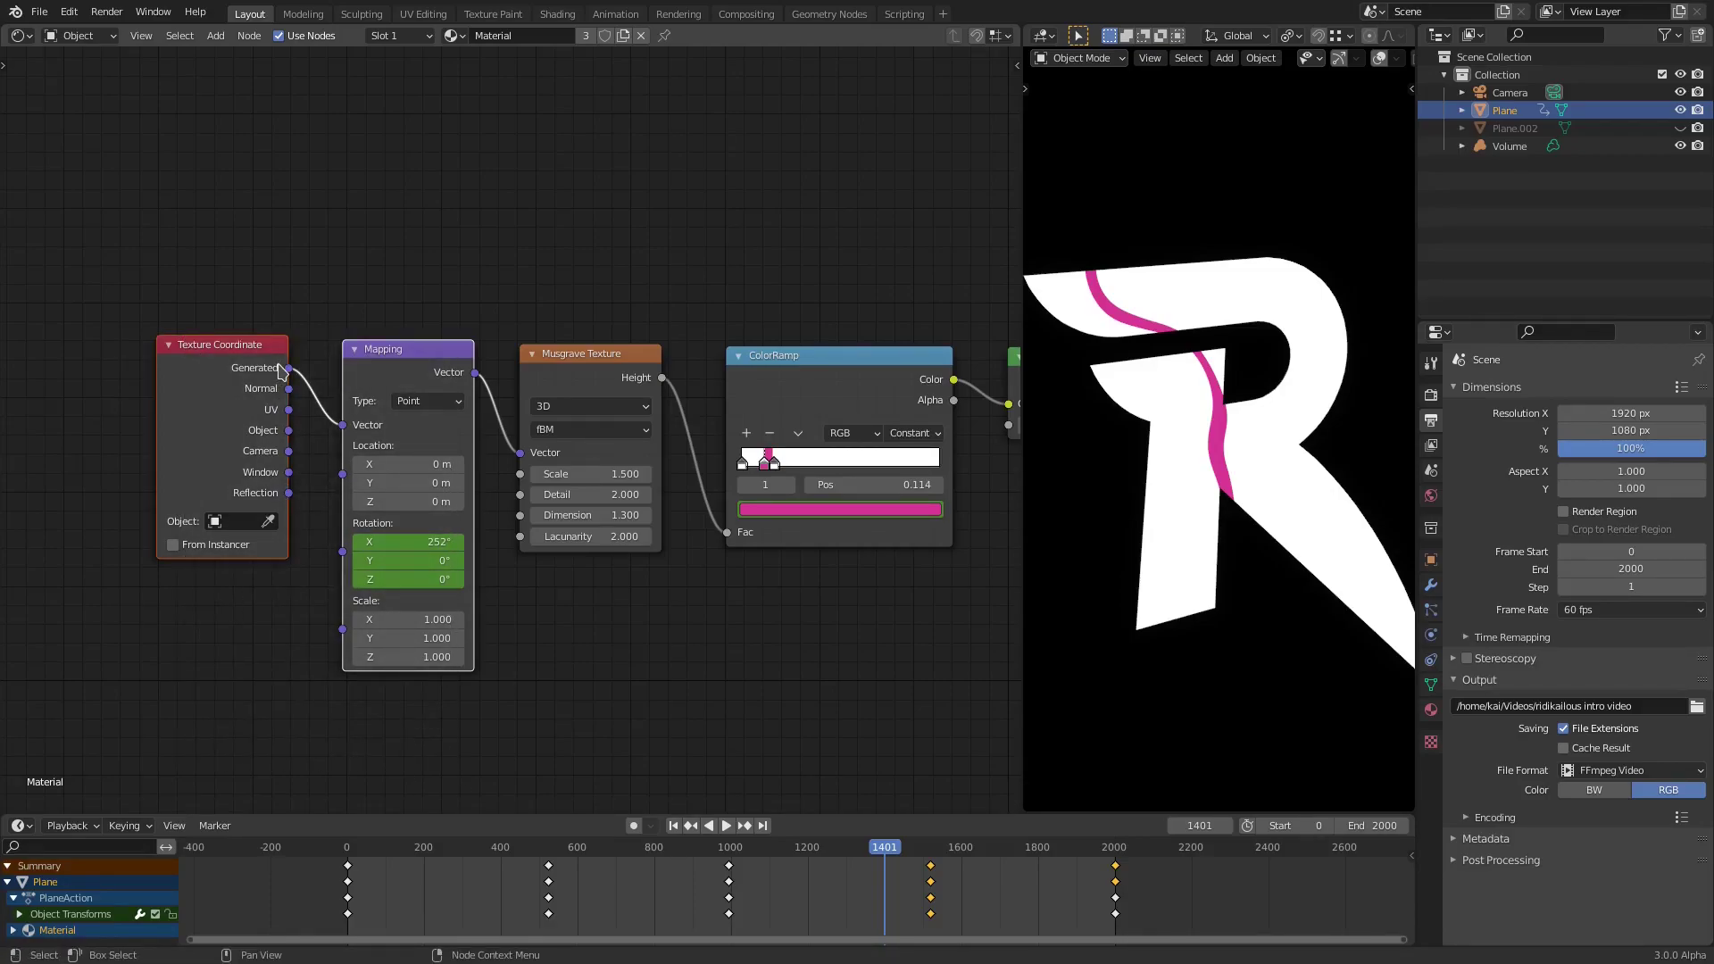
pyautogui.moveTo(398, 355); pyautogui.dragTo(391, 355)
pyautogui.click(322, 302)
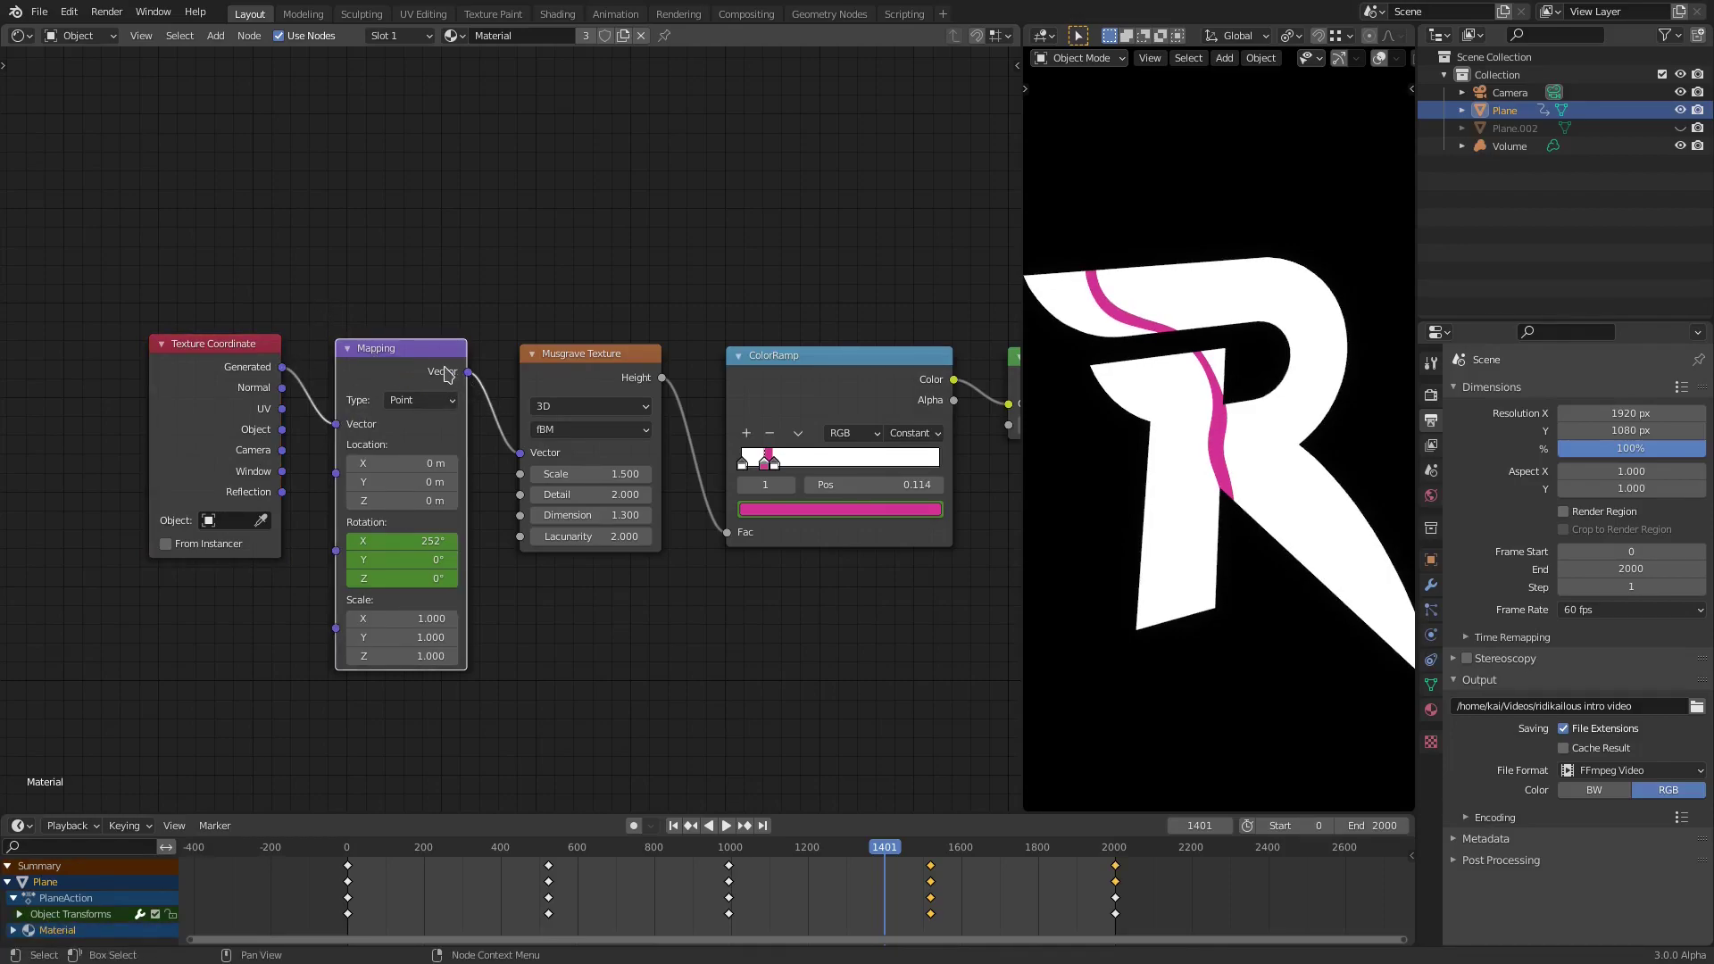
pyautogui.click(569, 366)
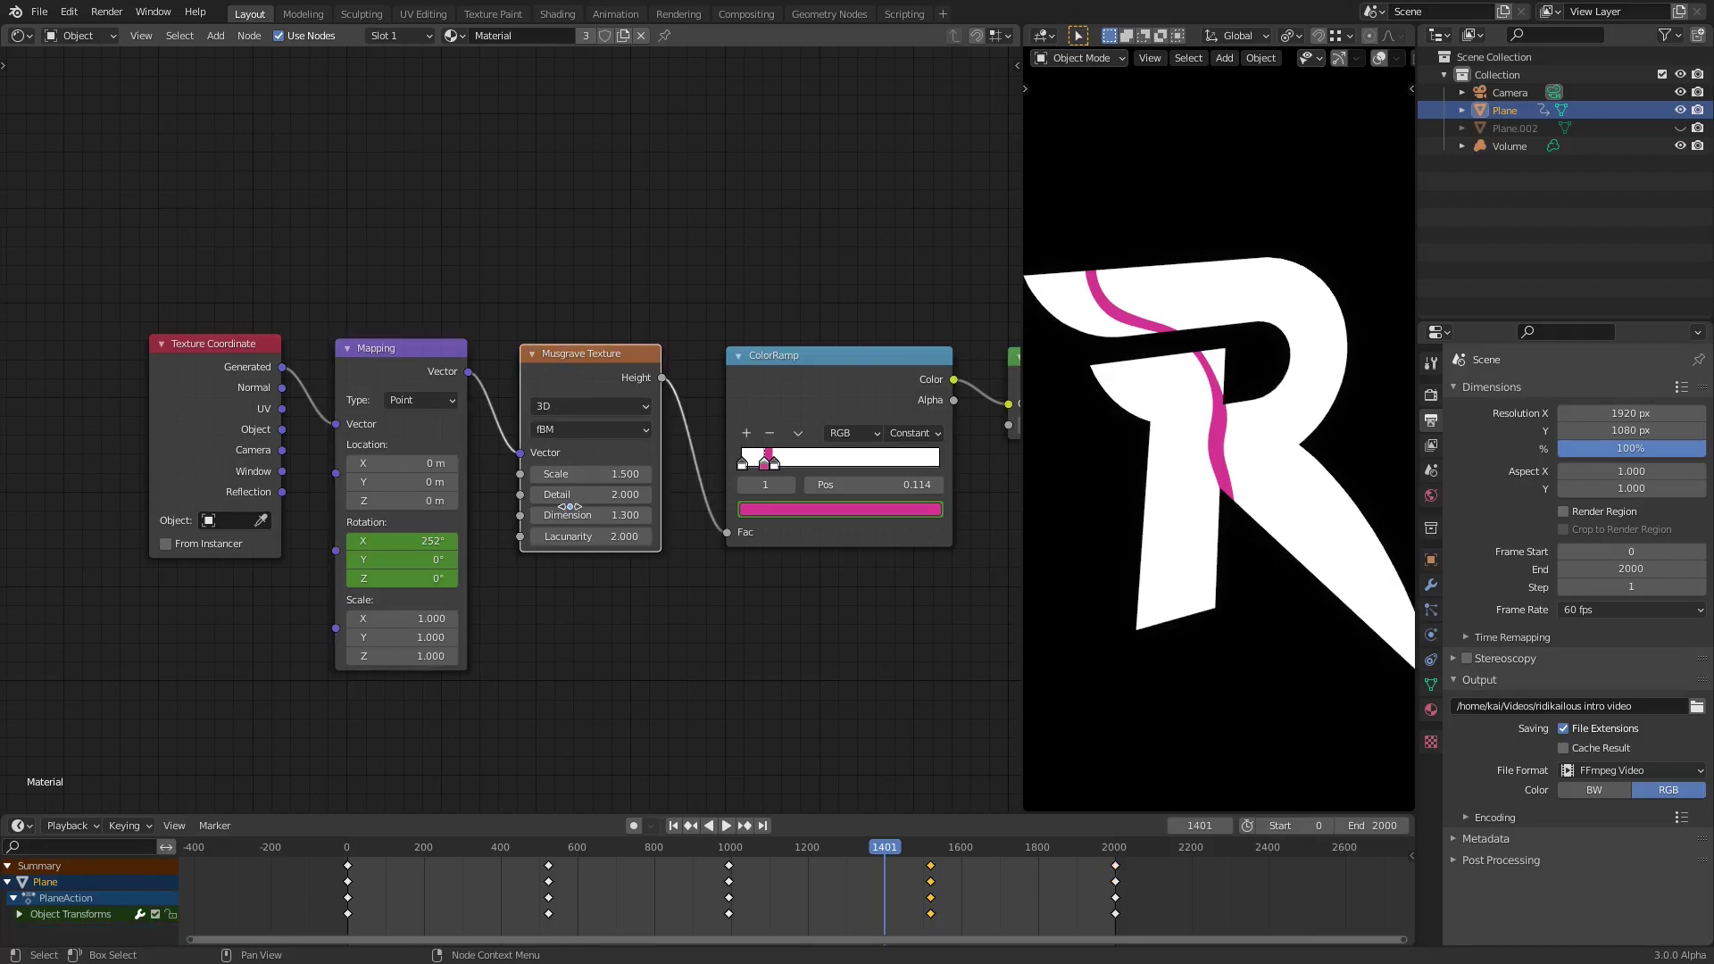
# - Compare the Mapping rotation and line colour at the keyframes near frames 0, 528 and 2000
pyautogui.click(349, 848)
pyautogui.press('space')
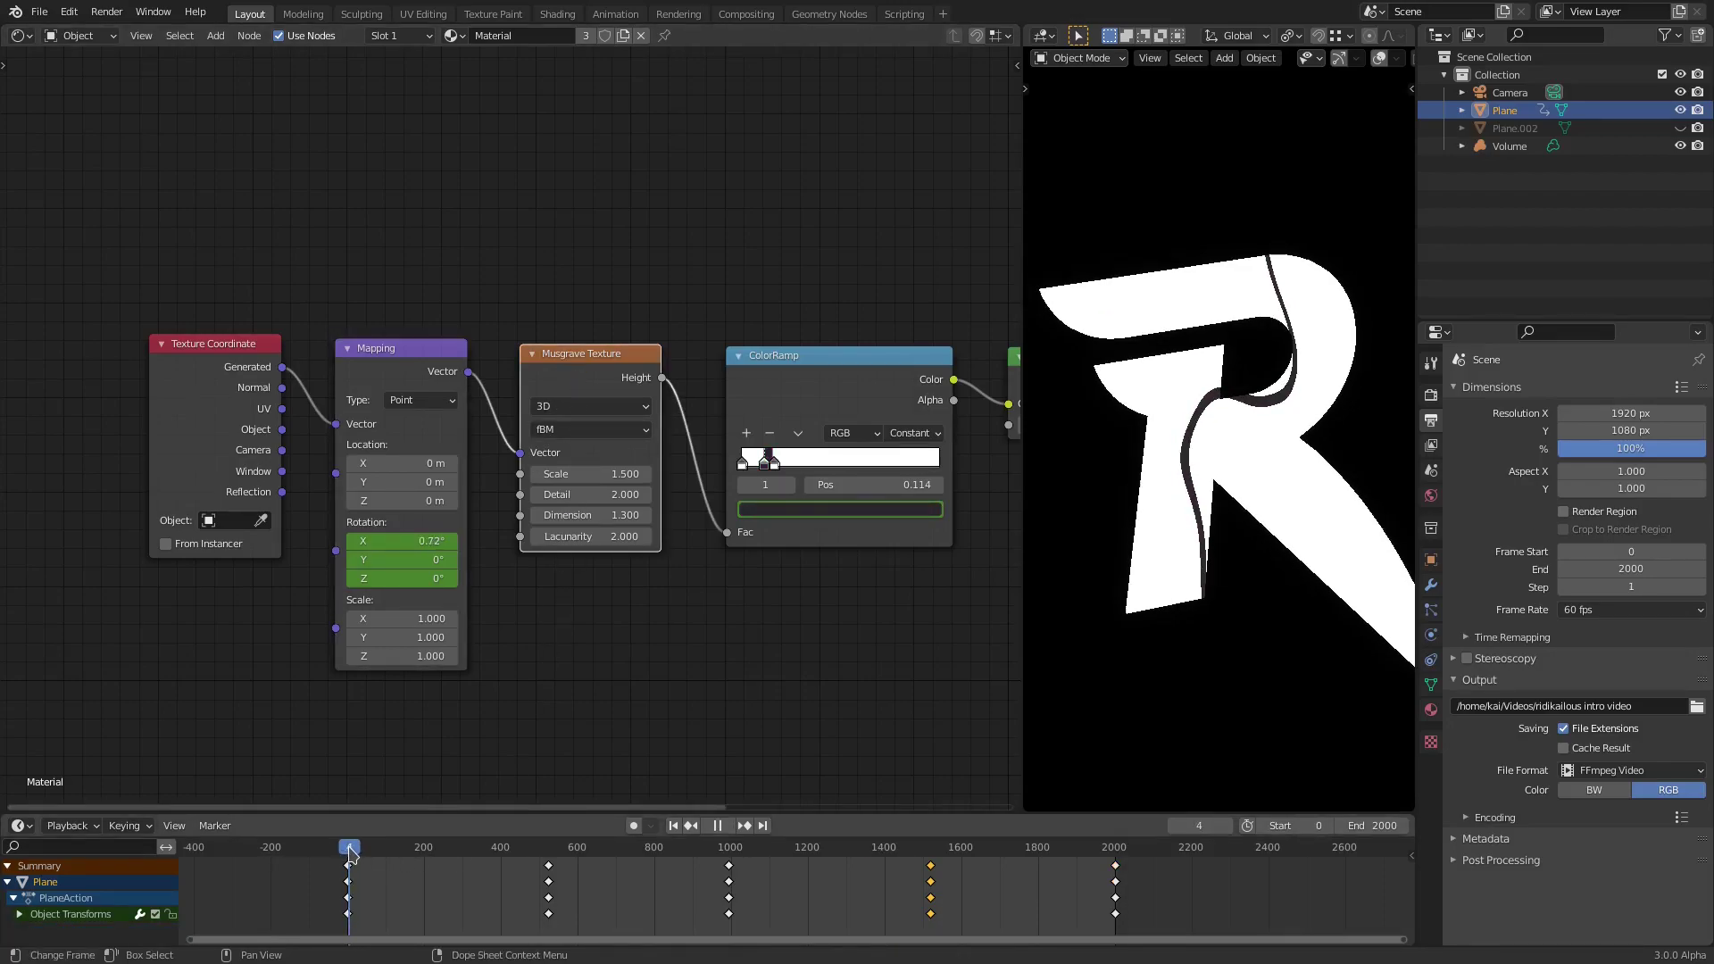
pyautogui.press('Escape')
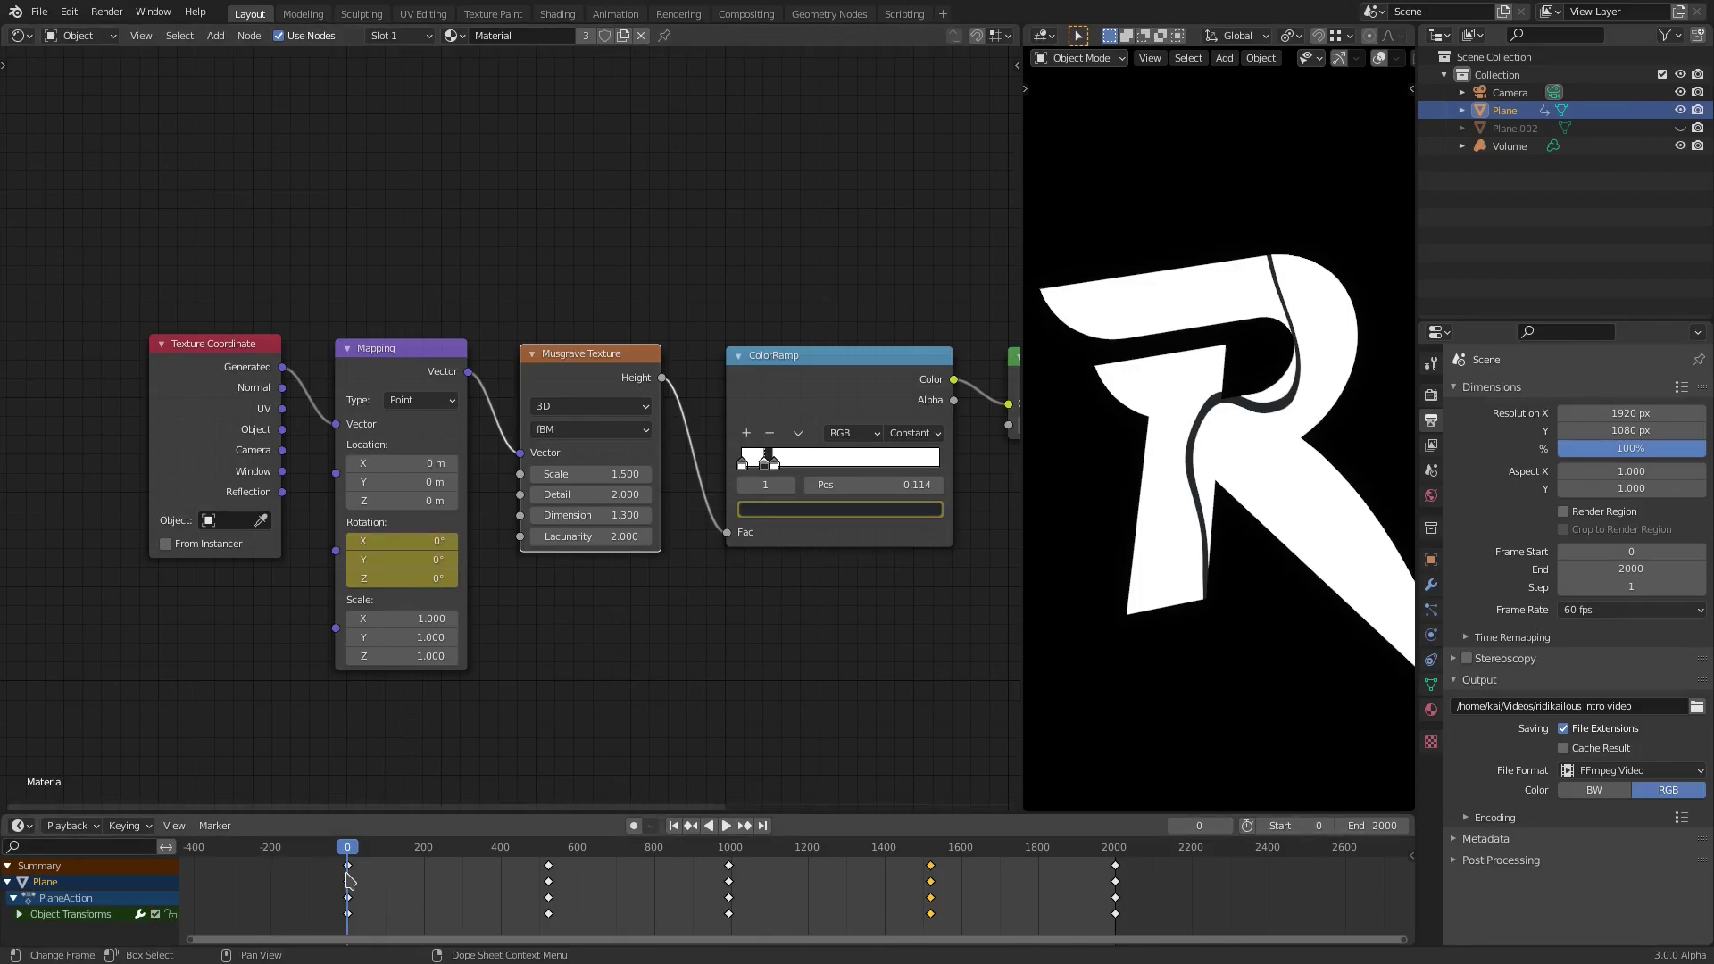
pyautogui.click(548, 859)
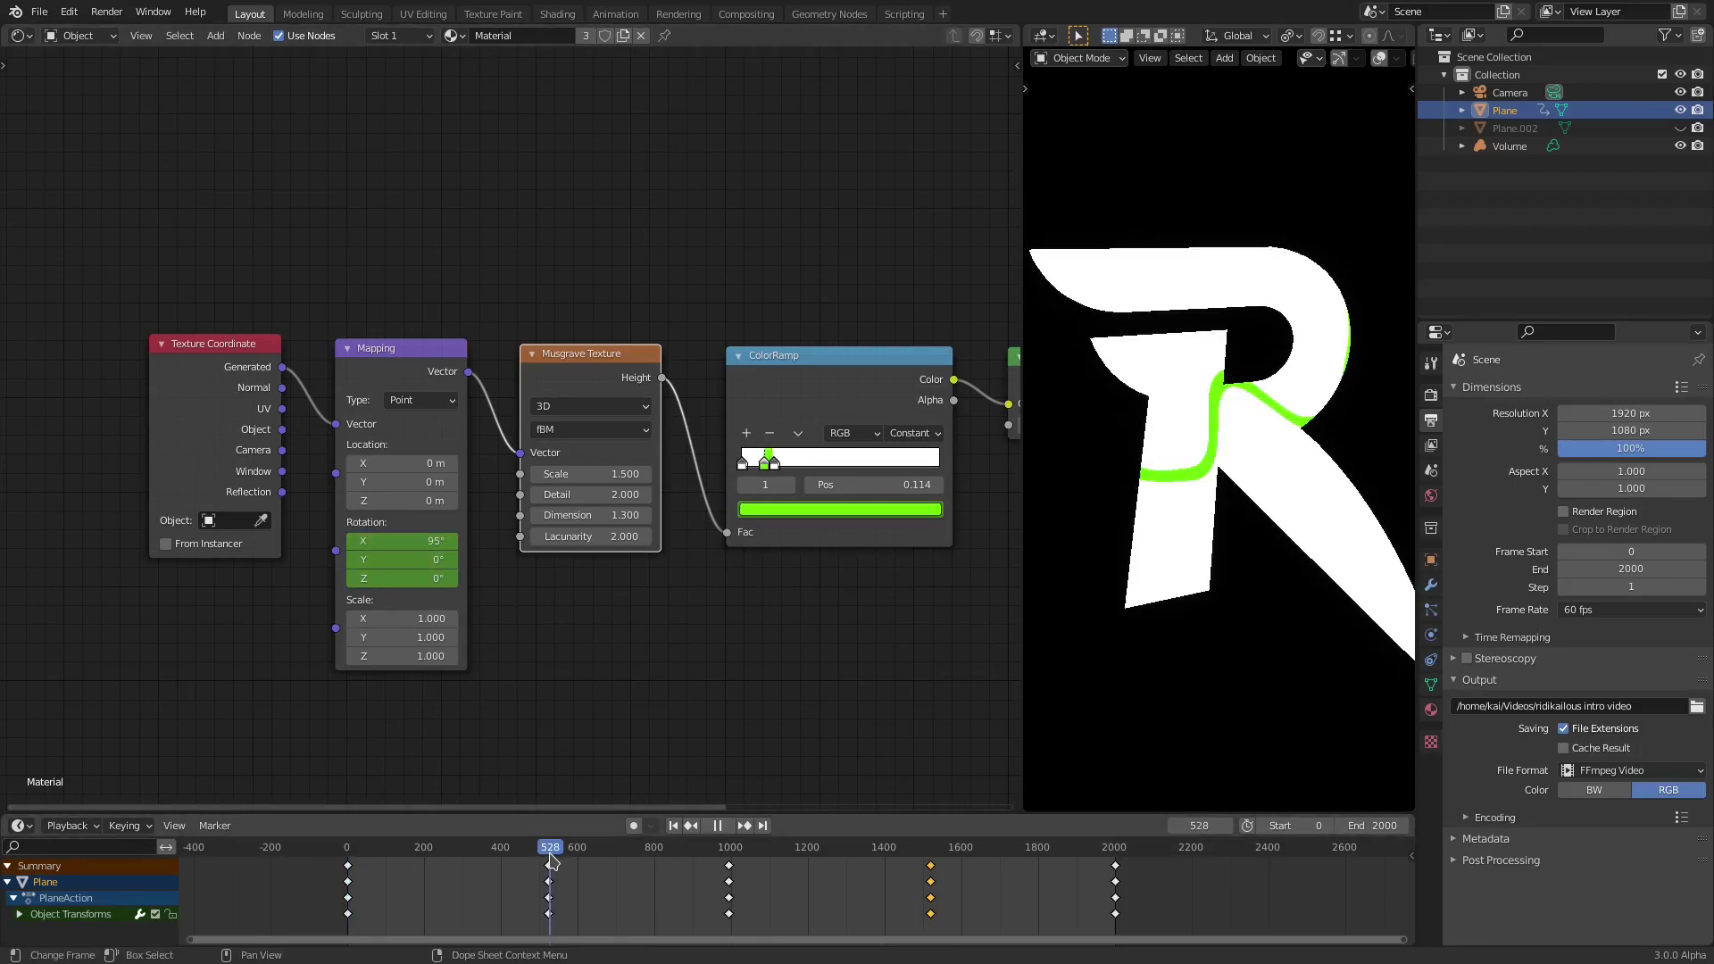
pyautogui.press('space')
pyautogui.click(1116, 884)
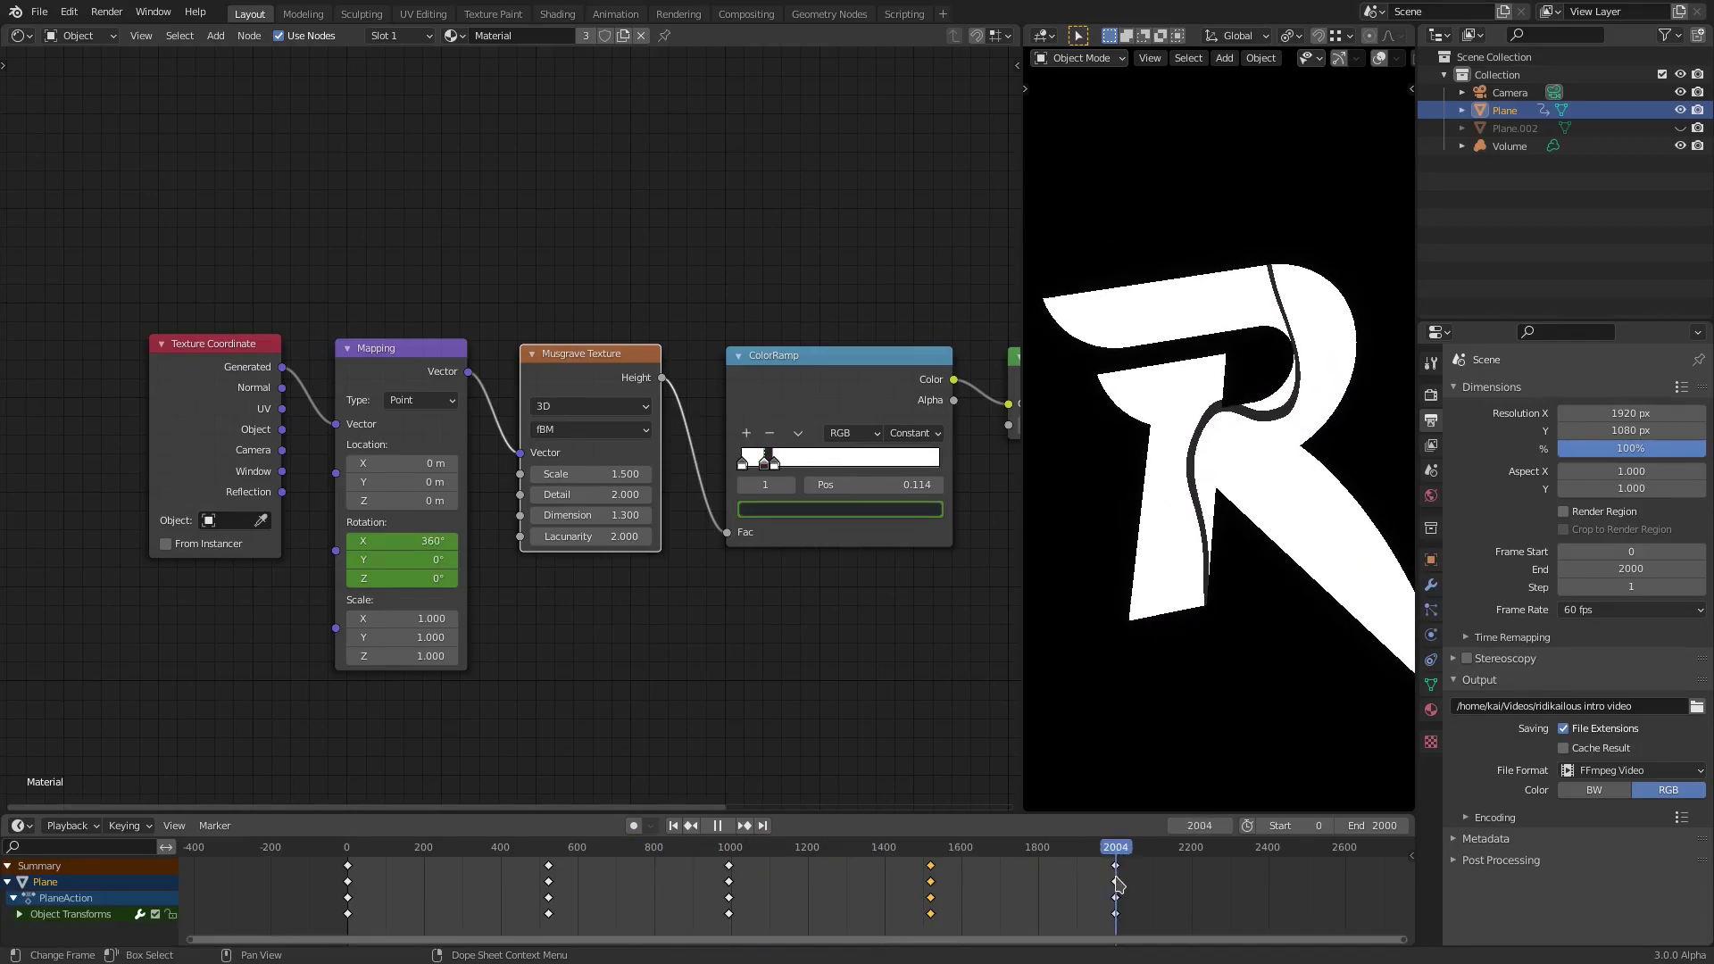
pyautogui.moveTo(1119, 884); pyautogui.dragTo(1115, 883)
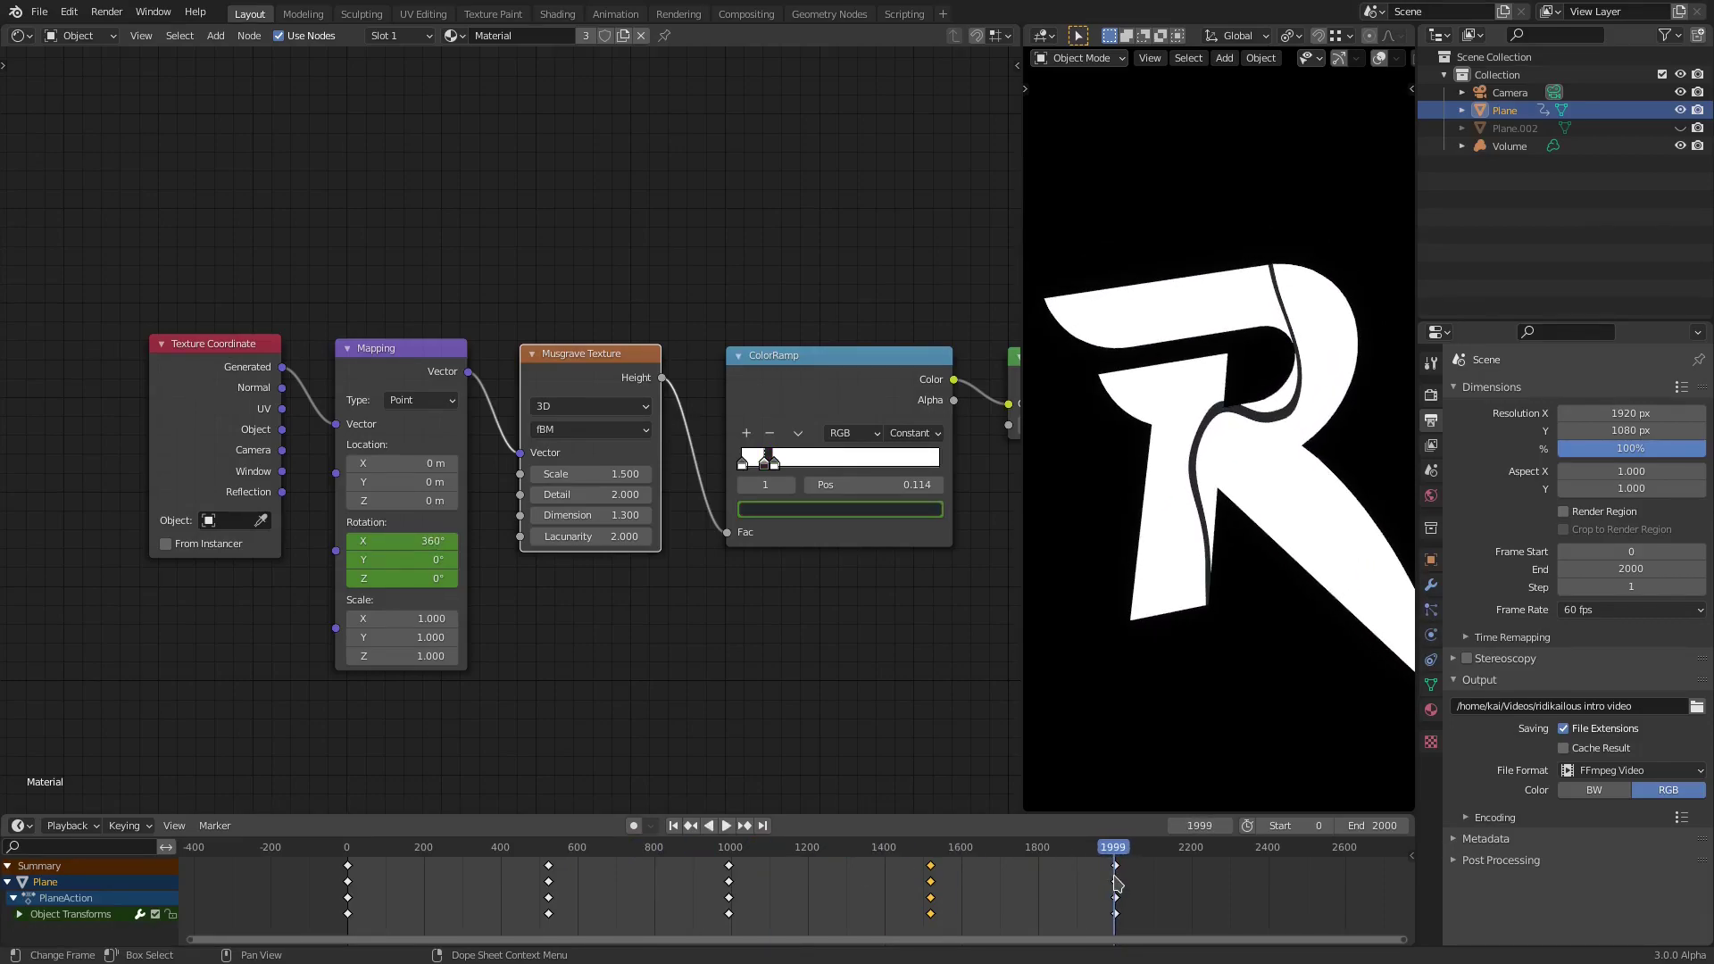
pyautogui.press('space')
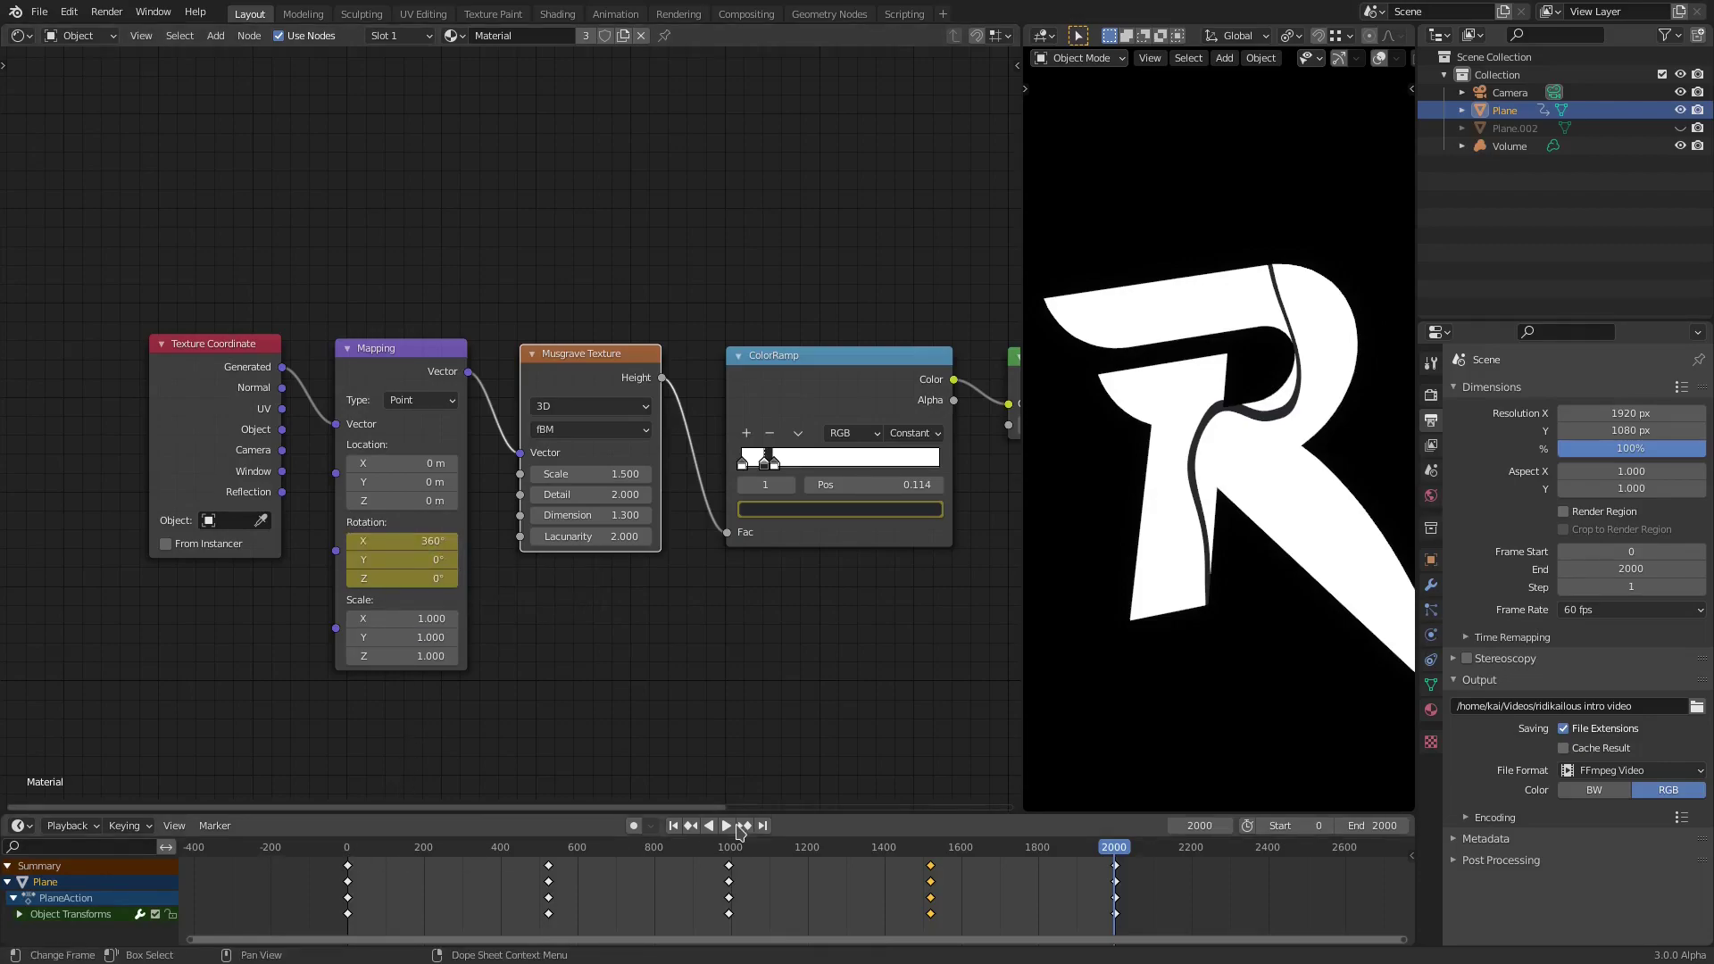
# - Compare the animation's first and last frames for a seamless loop, and scrub to frame 1030
pyautogui.click(673, 825)
pyautogui.click(762, 825)
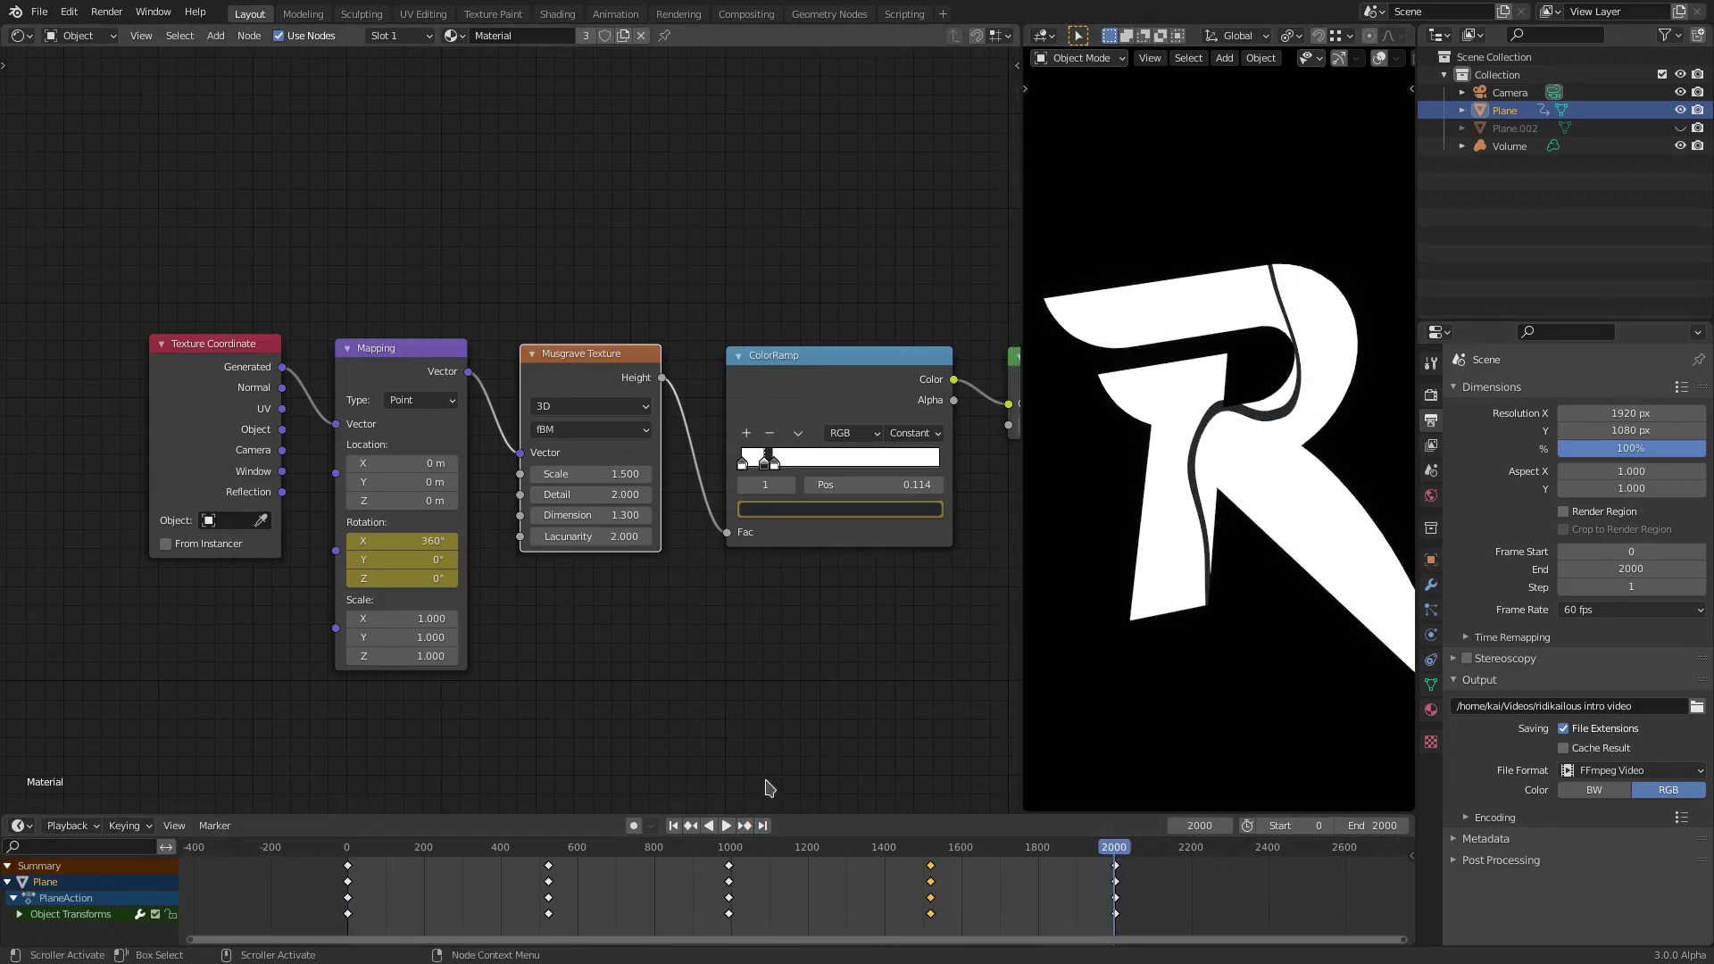
pyautogui.click(674, 826)
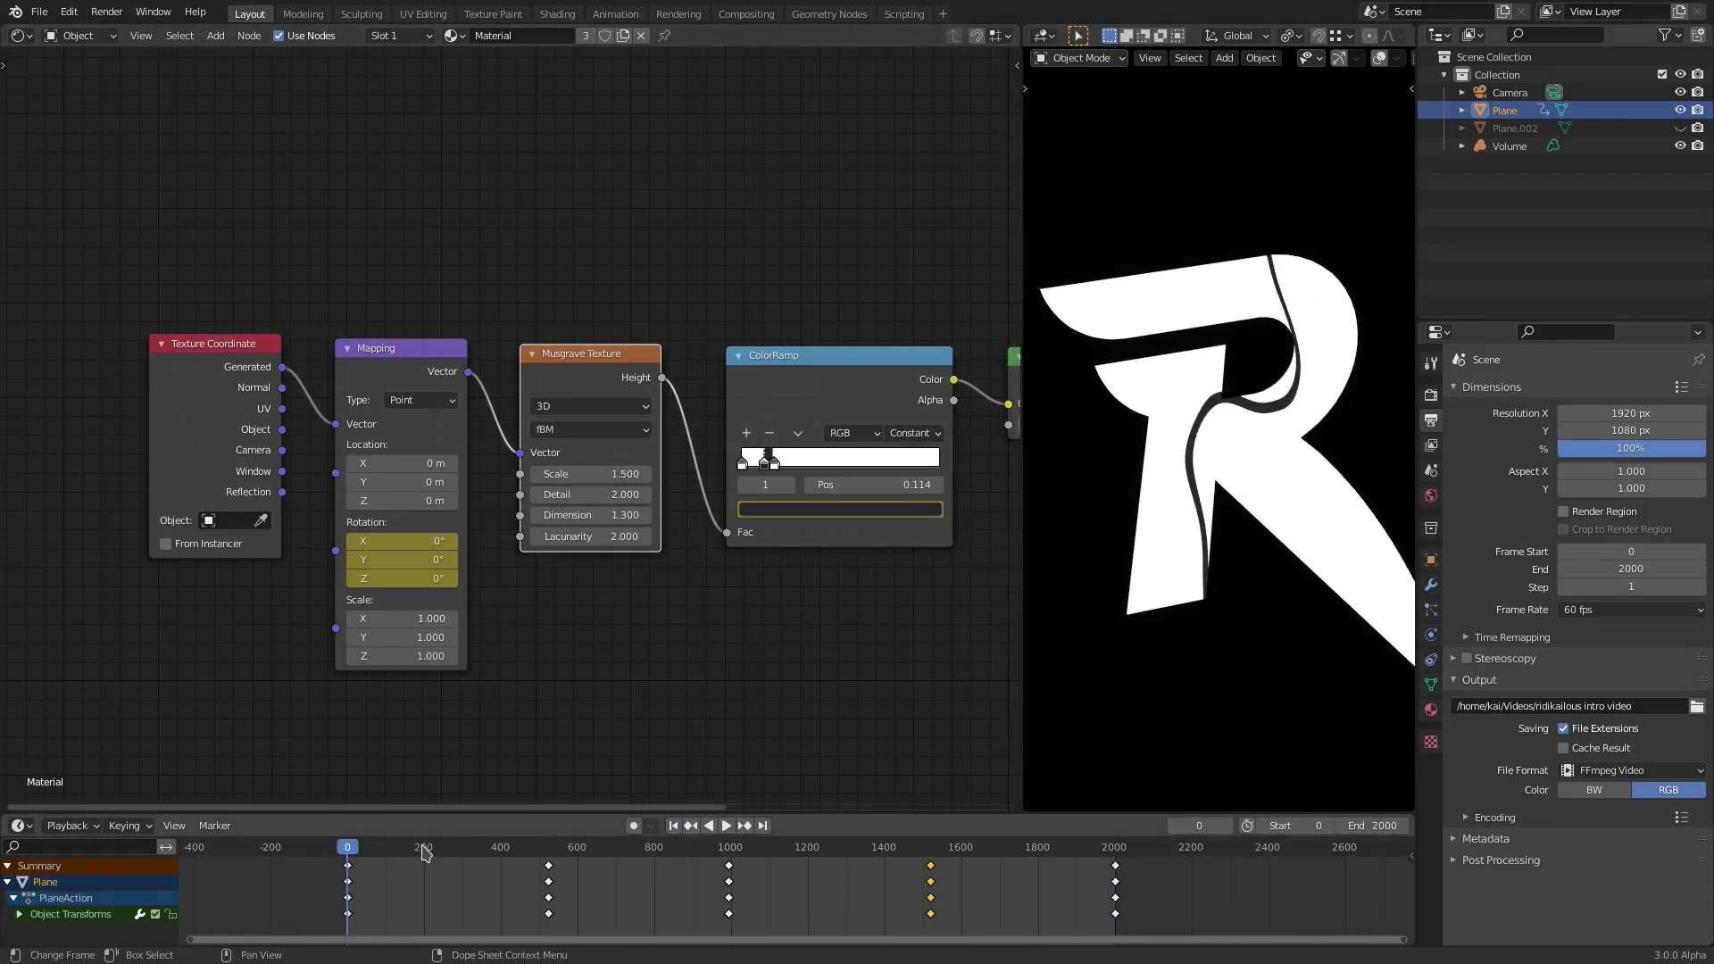
pyautogui.moveTo(423, 852); pyautogui.dragTo(746, 859)
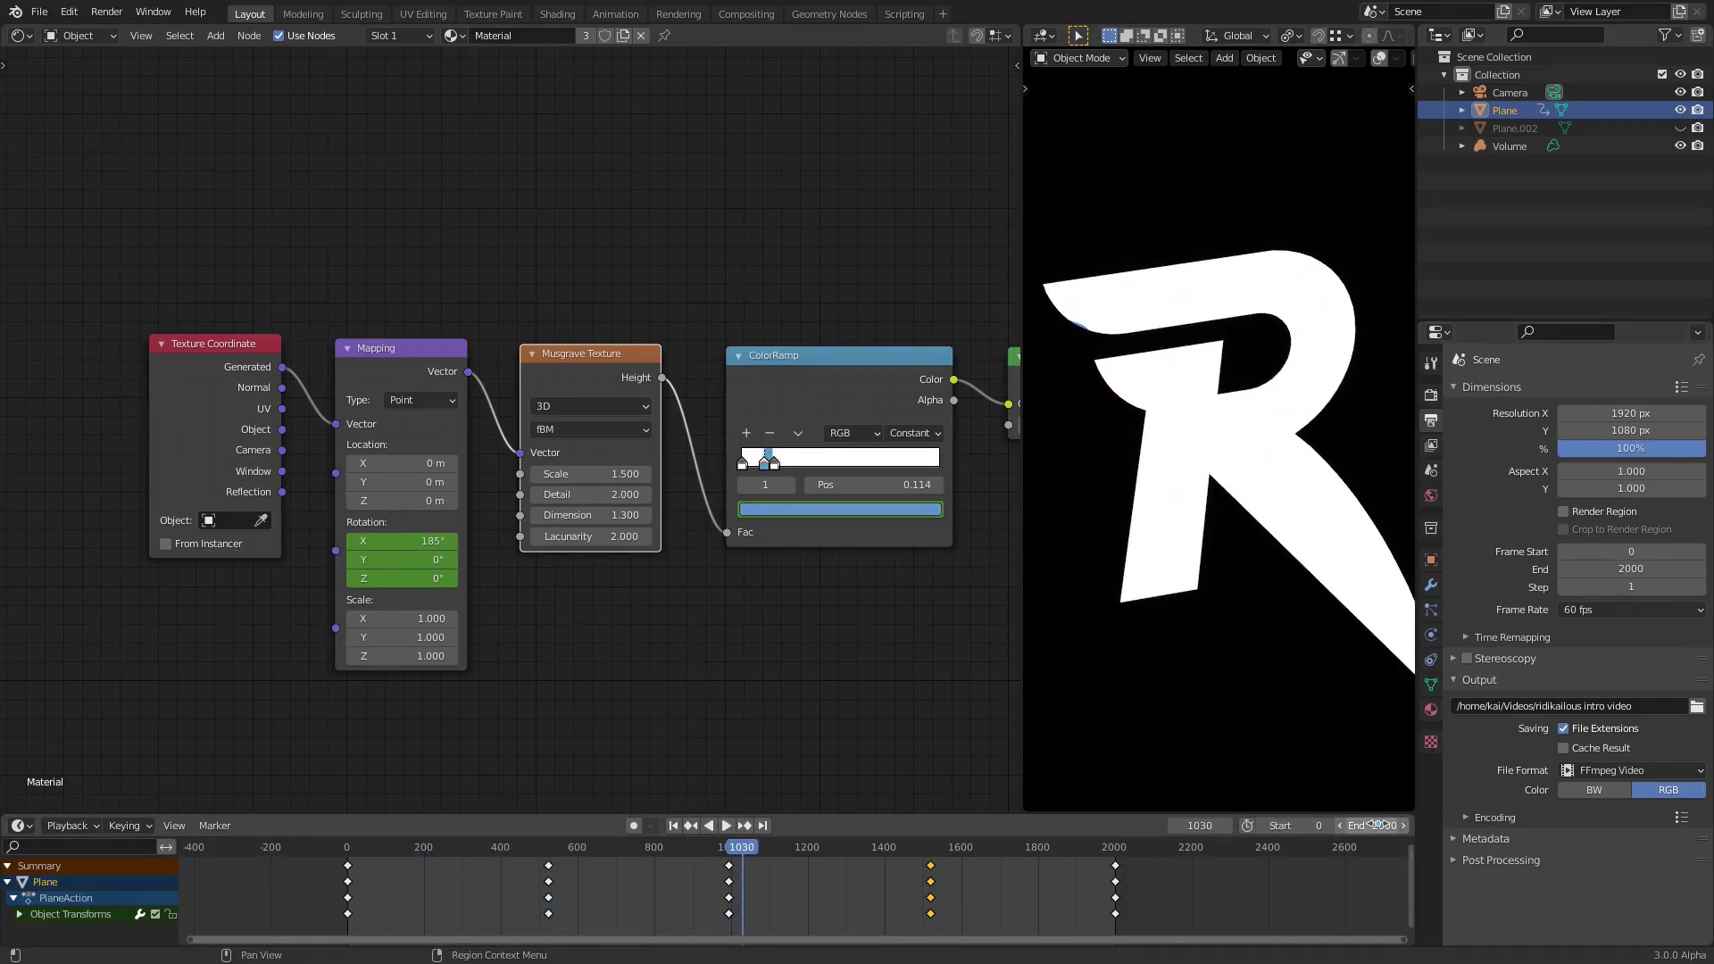
# - Unhide the background plane Plane.002 and select it to bring up its material nodes
pyautogui.scroll(-2, 752, 741)
pyautogui.scroll(-4, 1209, 657)
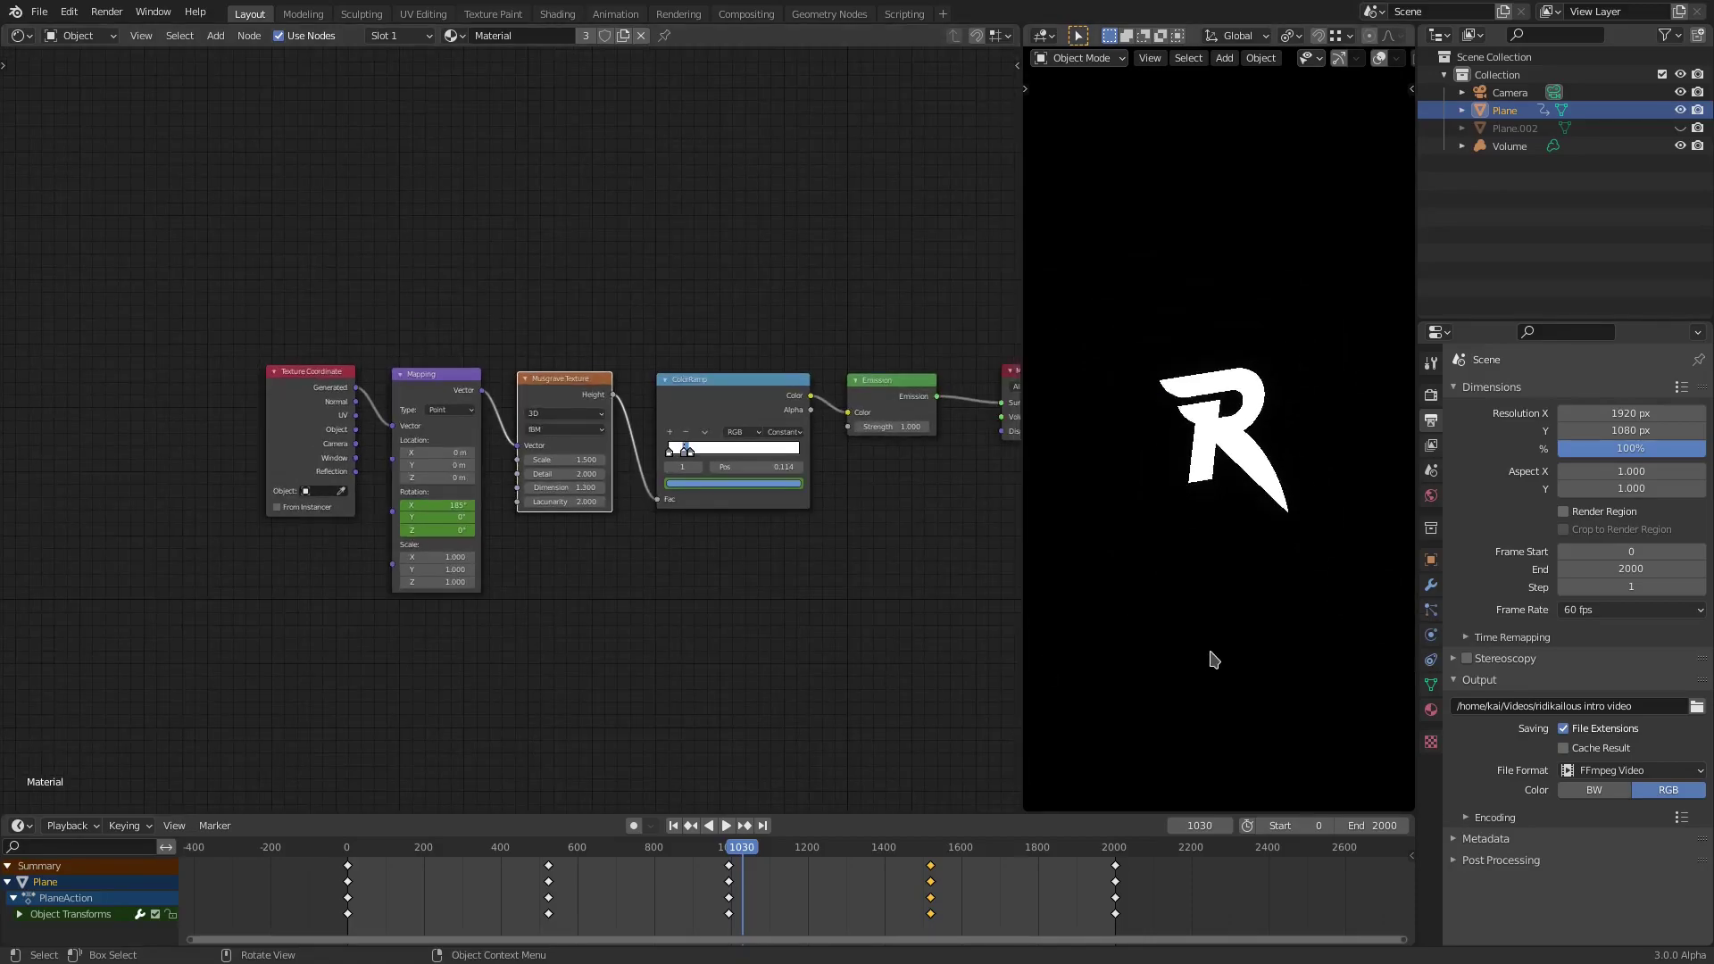
pyautogui.click(1119, 605)
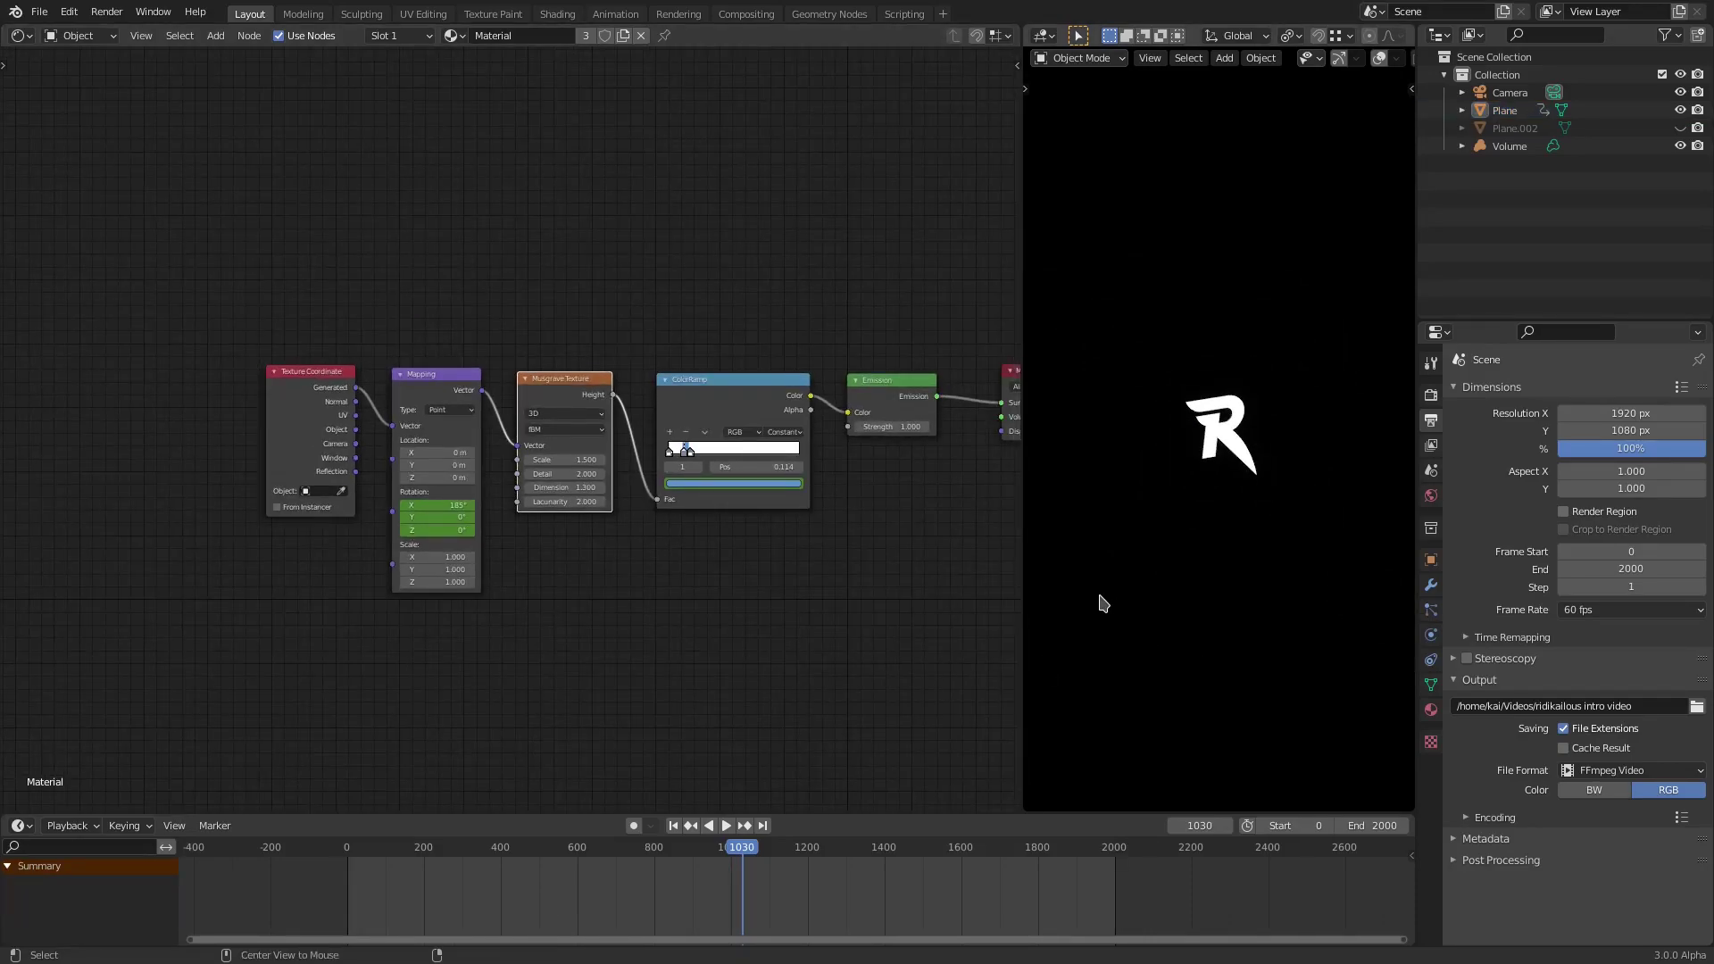
pyautogui.click(1155, 528)
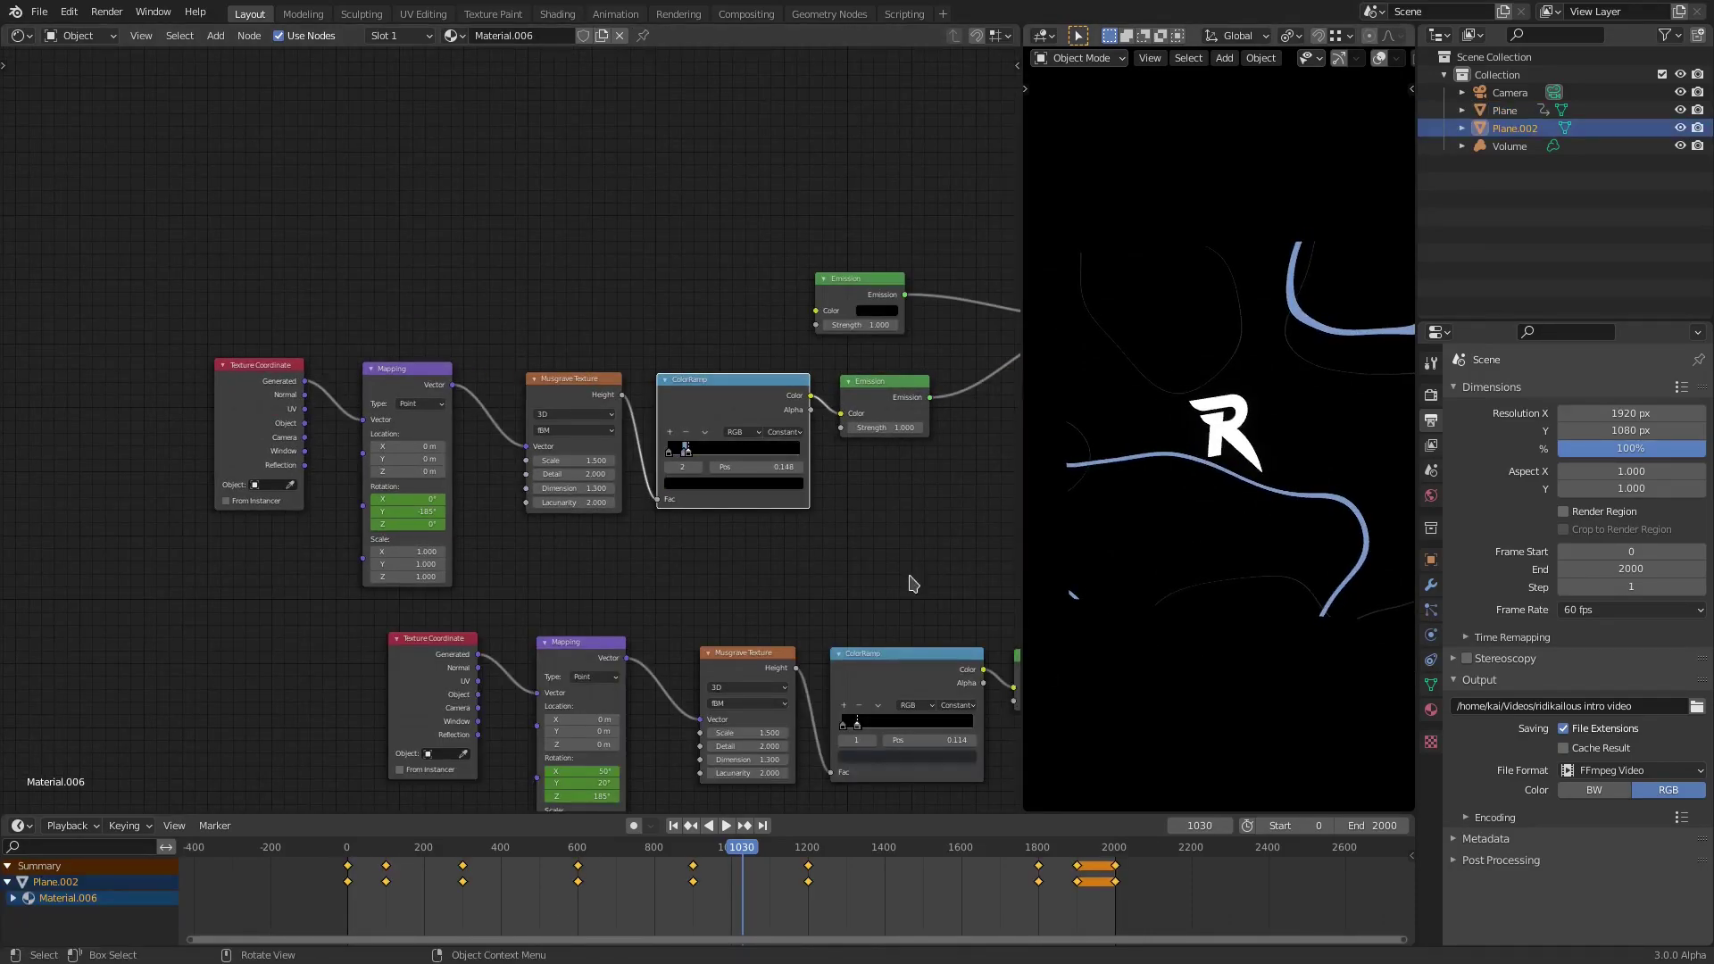
# - Examine the lower node chain of the background material, including the dark colour stop of its Color Ramp
pyautogui.moveTo(768, 541); pyautogui.dragTo(500, 524, button='middle')
pyautogui.moveTo(758, 520); pyautogui.dragTo(463, 423, button='middle')
pyautogui.moveTo(356, 513); pyautogui.dragTo(554, 474, button='middle')
pyautogui.moveTo(421, 610); pyautogui.dragTo(569, 578, button='middle')
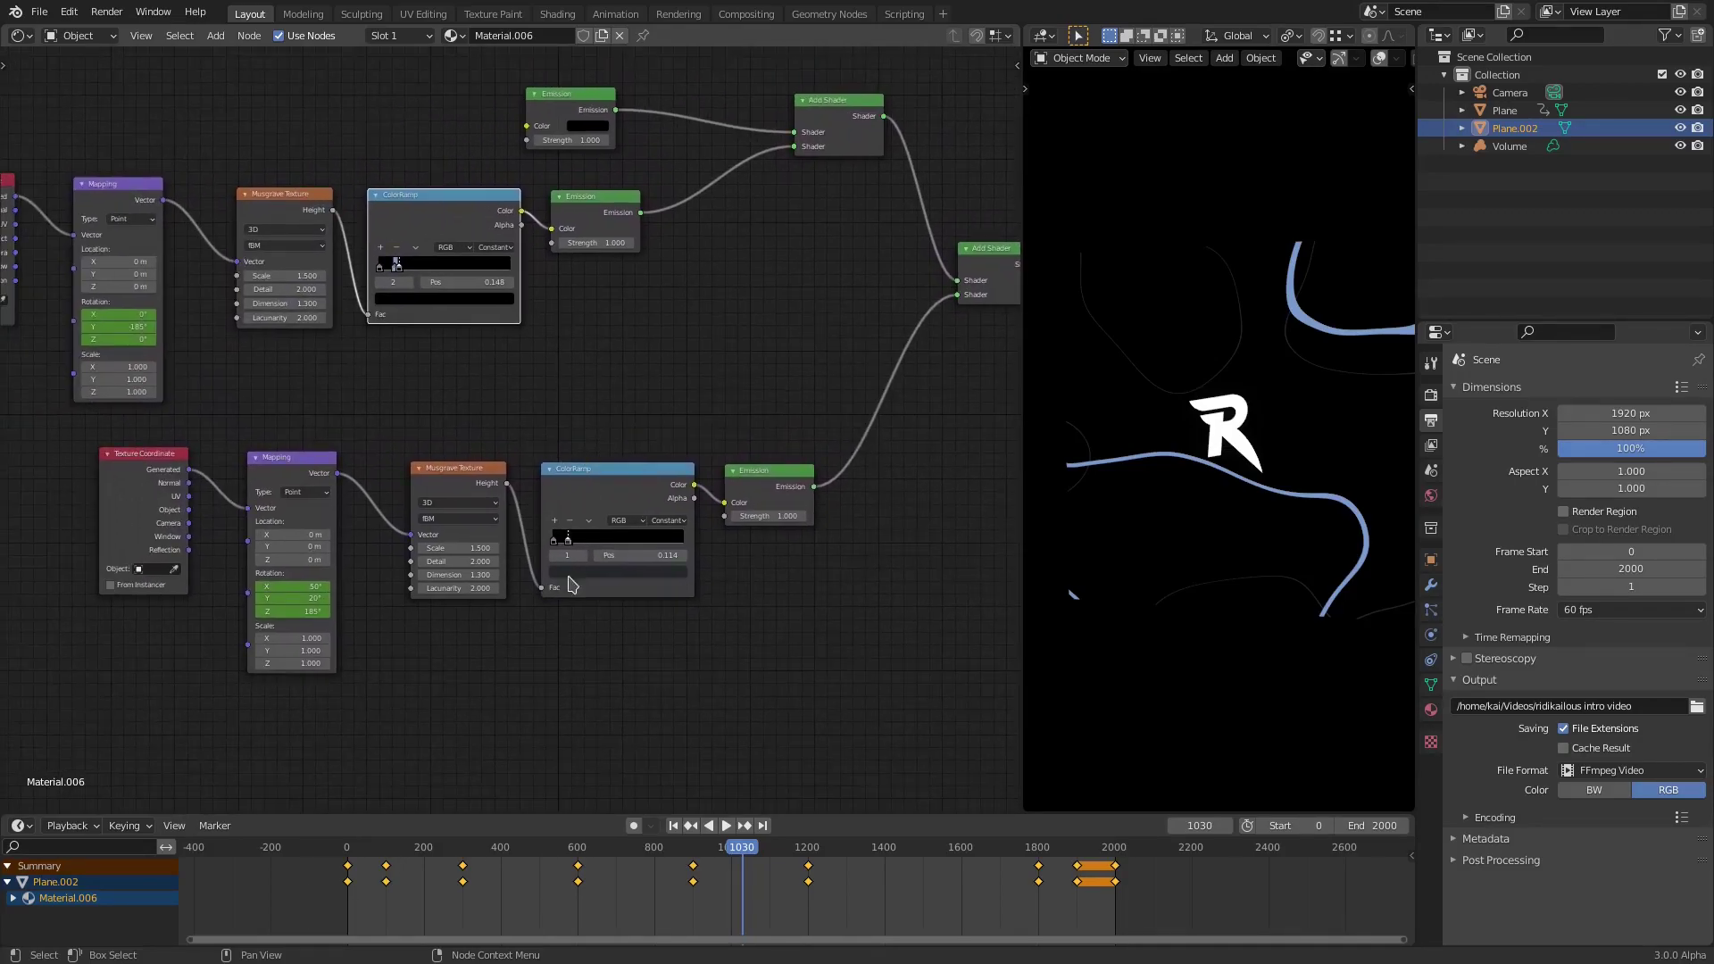
pyautogui.scroll(5, 571, 584)
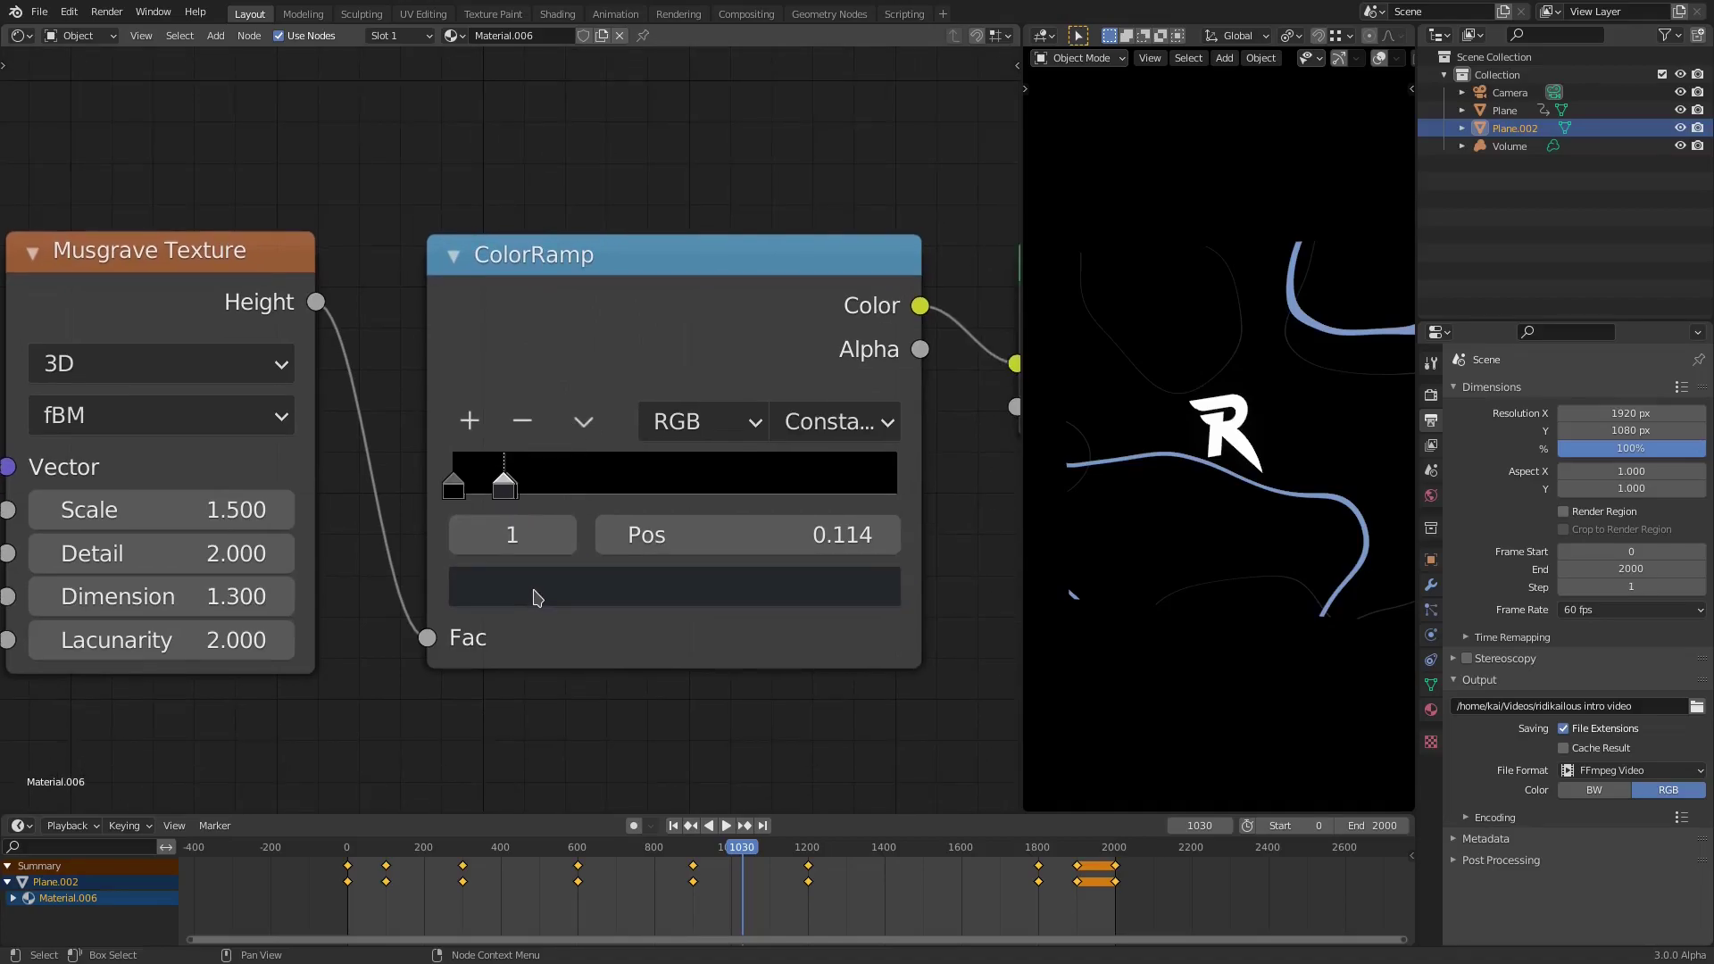
pyautogui.click(534, 590)
pyautogui.click(1014, 668)
# - Play the animation up to frame 721 to preview the bright and faint background lines
pyautogui.click(579, 853)
pyautogui.press('space')
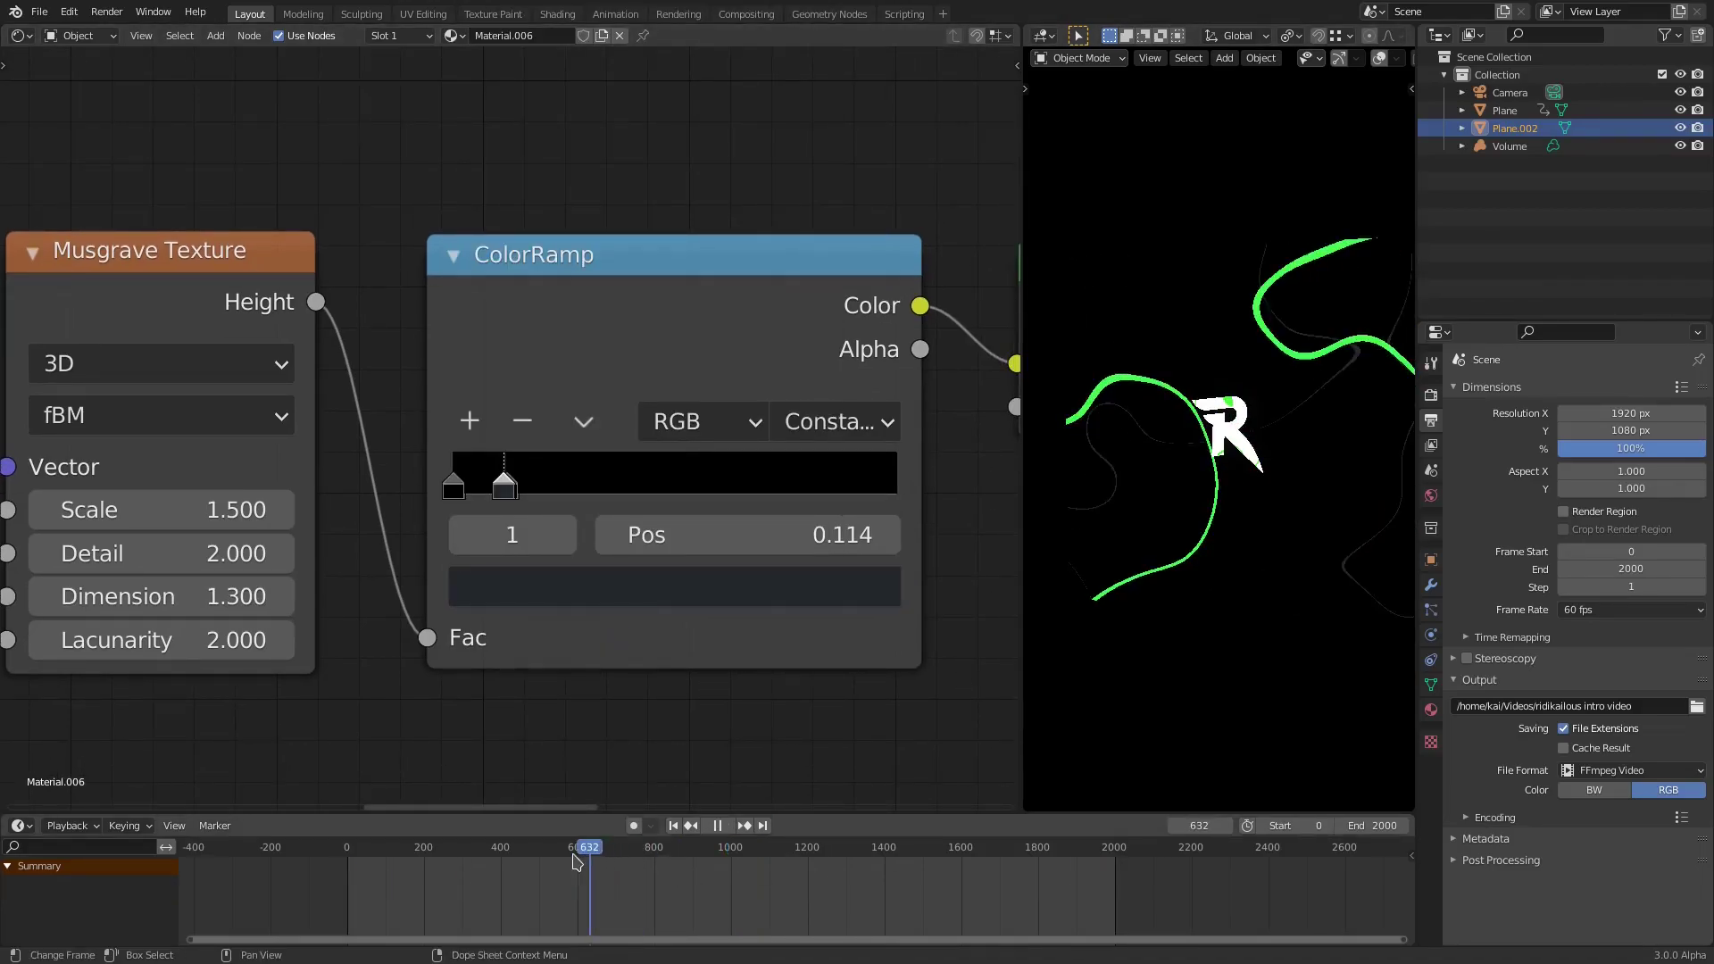
pyautogui.press('Escape')
pyautogui.scroll(5, 1293, 490)
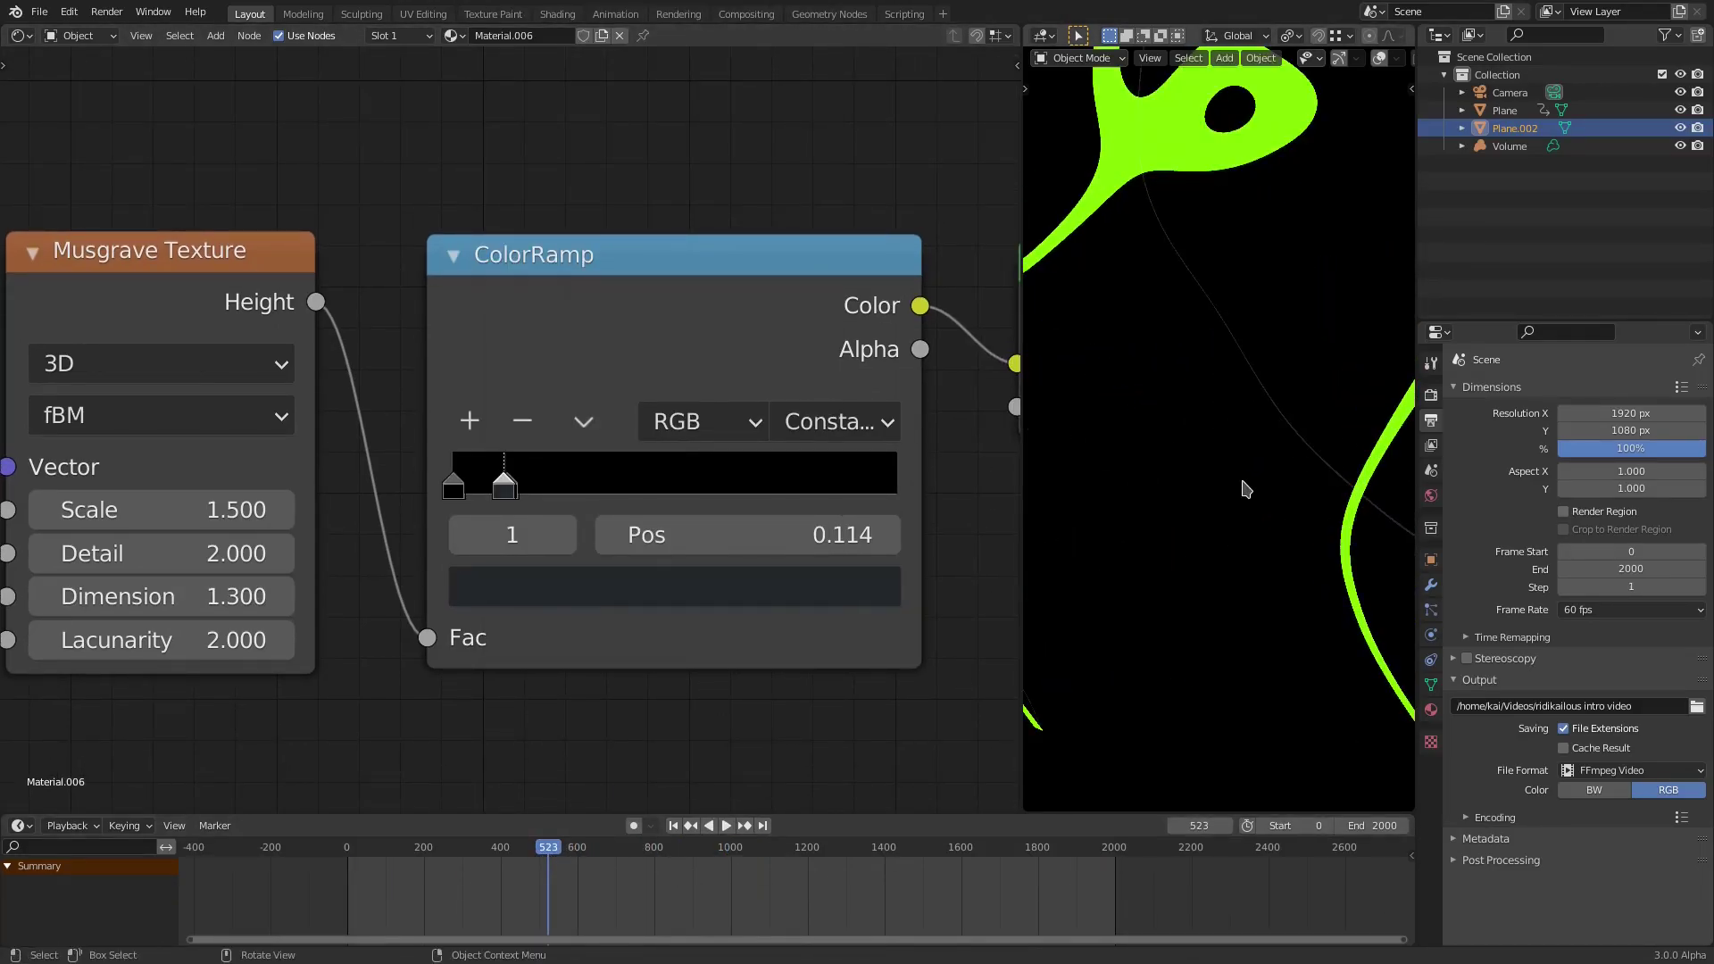
pyautogui.press('space')
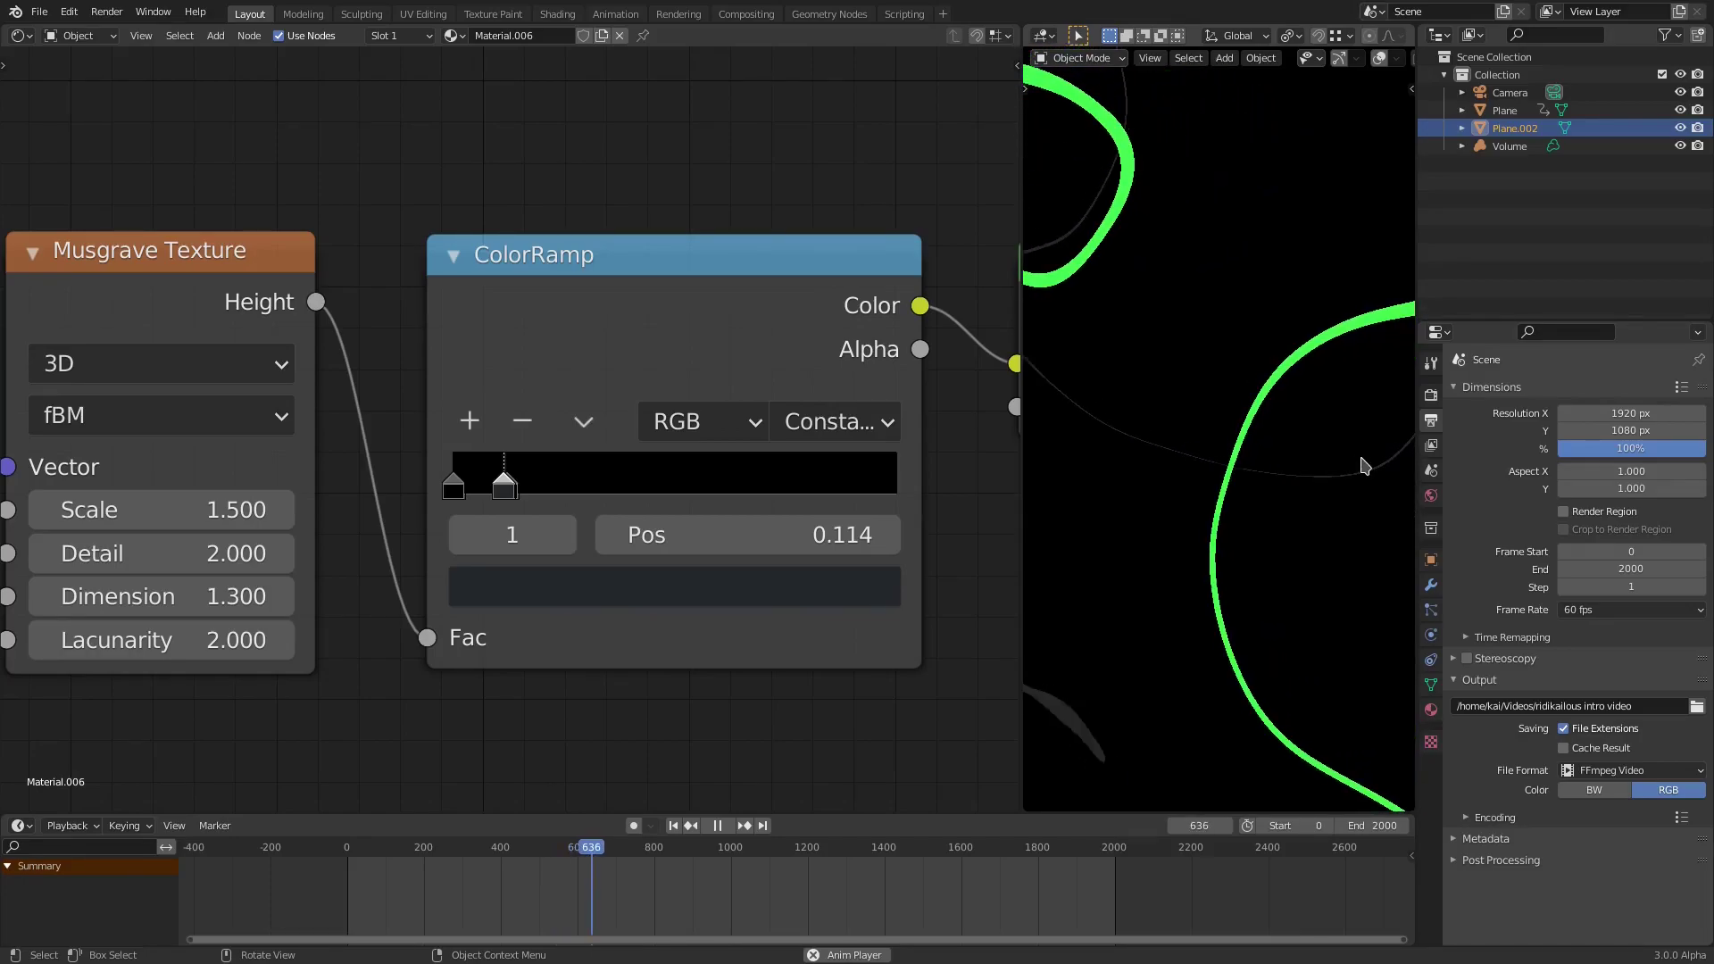
pyautogui.press('space')
pyautogui.scroll(-2, 702, 410)
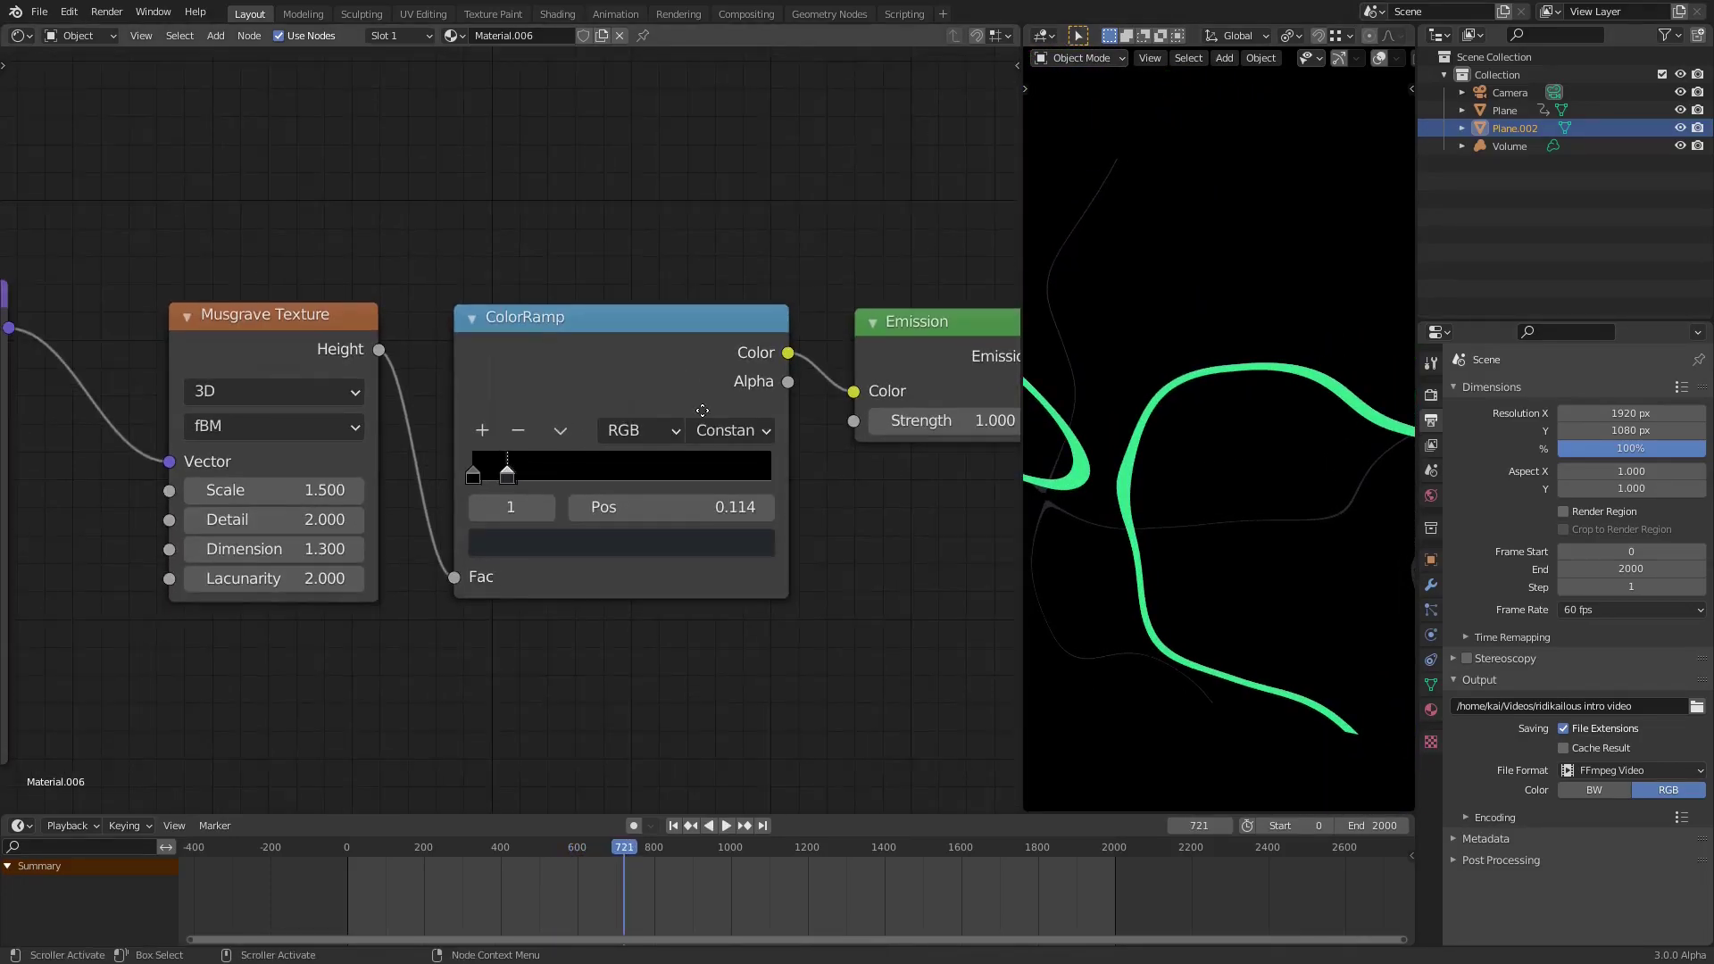
# - Examine how both node chains of the background material combine through the Add Shader nodes
pyautogui.moveTo(702, 410); pyautogui.dragTo(811, 798, button='middle')
pyautogui.moveTo(570, 441); pyautogui.dragTo(922, 681, button='middle')
pyautogui.scroll(-10, 796, 635)
pyautogui.moveTo(795, 635); pyautogui.dragTo(705, 565, button='middle')
pyautogui.scroll(-1, 743, 430)
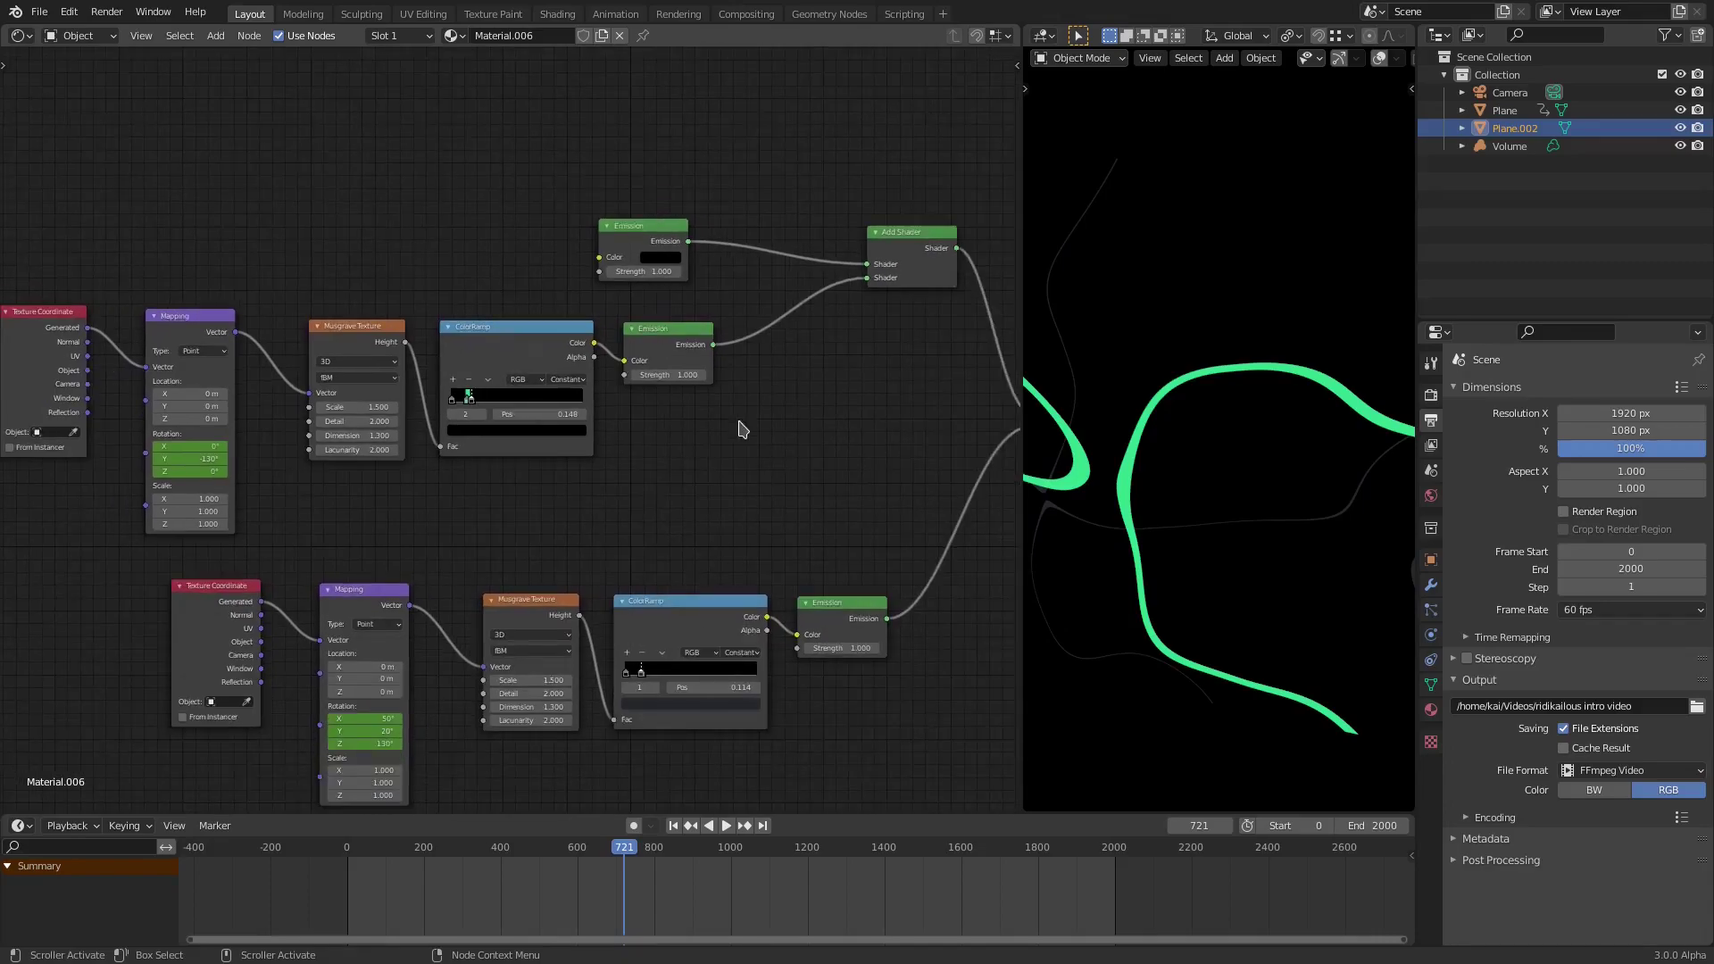
pyautogui.scroll(-1, 739, 429)
pyautogui.scroll(1, 631, 420)
pyautogui.scroll(3, 712, 413)
pyautogui.moveTo(807, 459); pyautogui.dragTo(713, 513, button='middle')
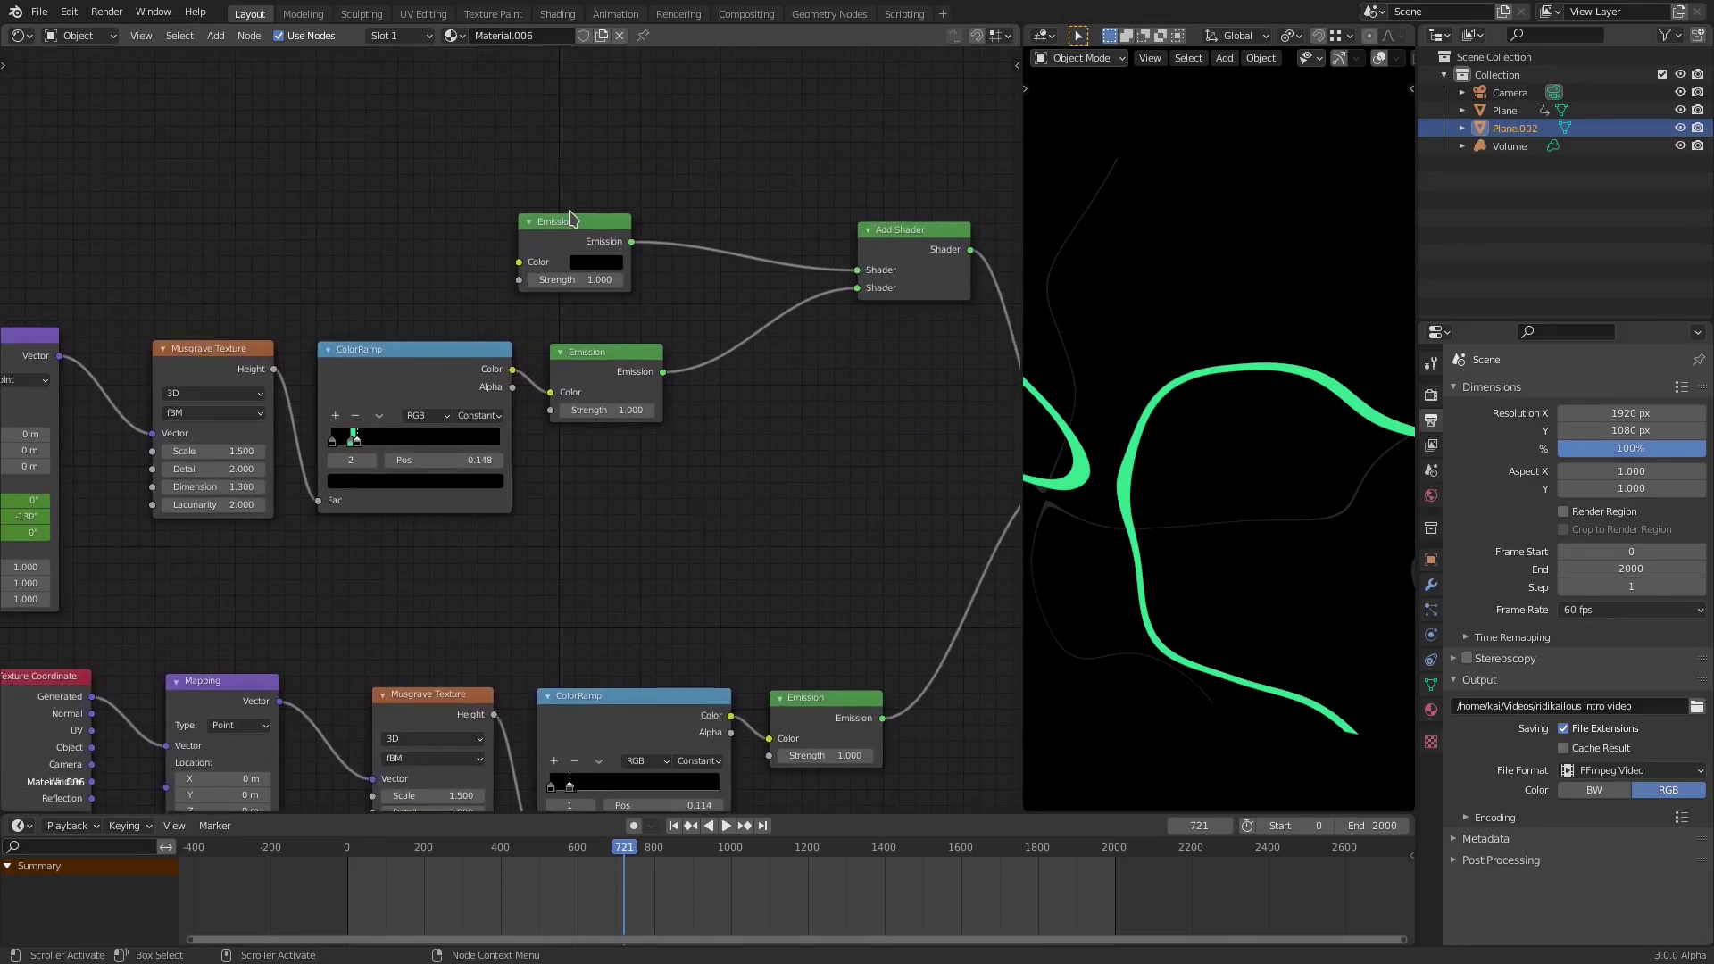
# - Delete the black Emission and its Add Shader, linking the upper chain's Emission directly to the remaining Add Shader
pyautogui.press('x')
pyautogui.moveTo(826, 338); pyautogui.dragTo(500, 335, button='middle')
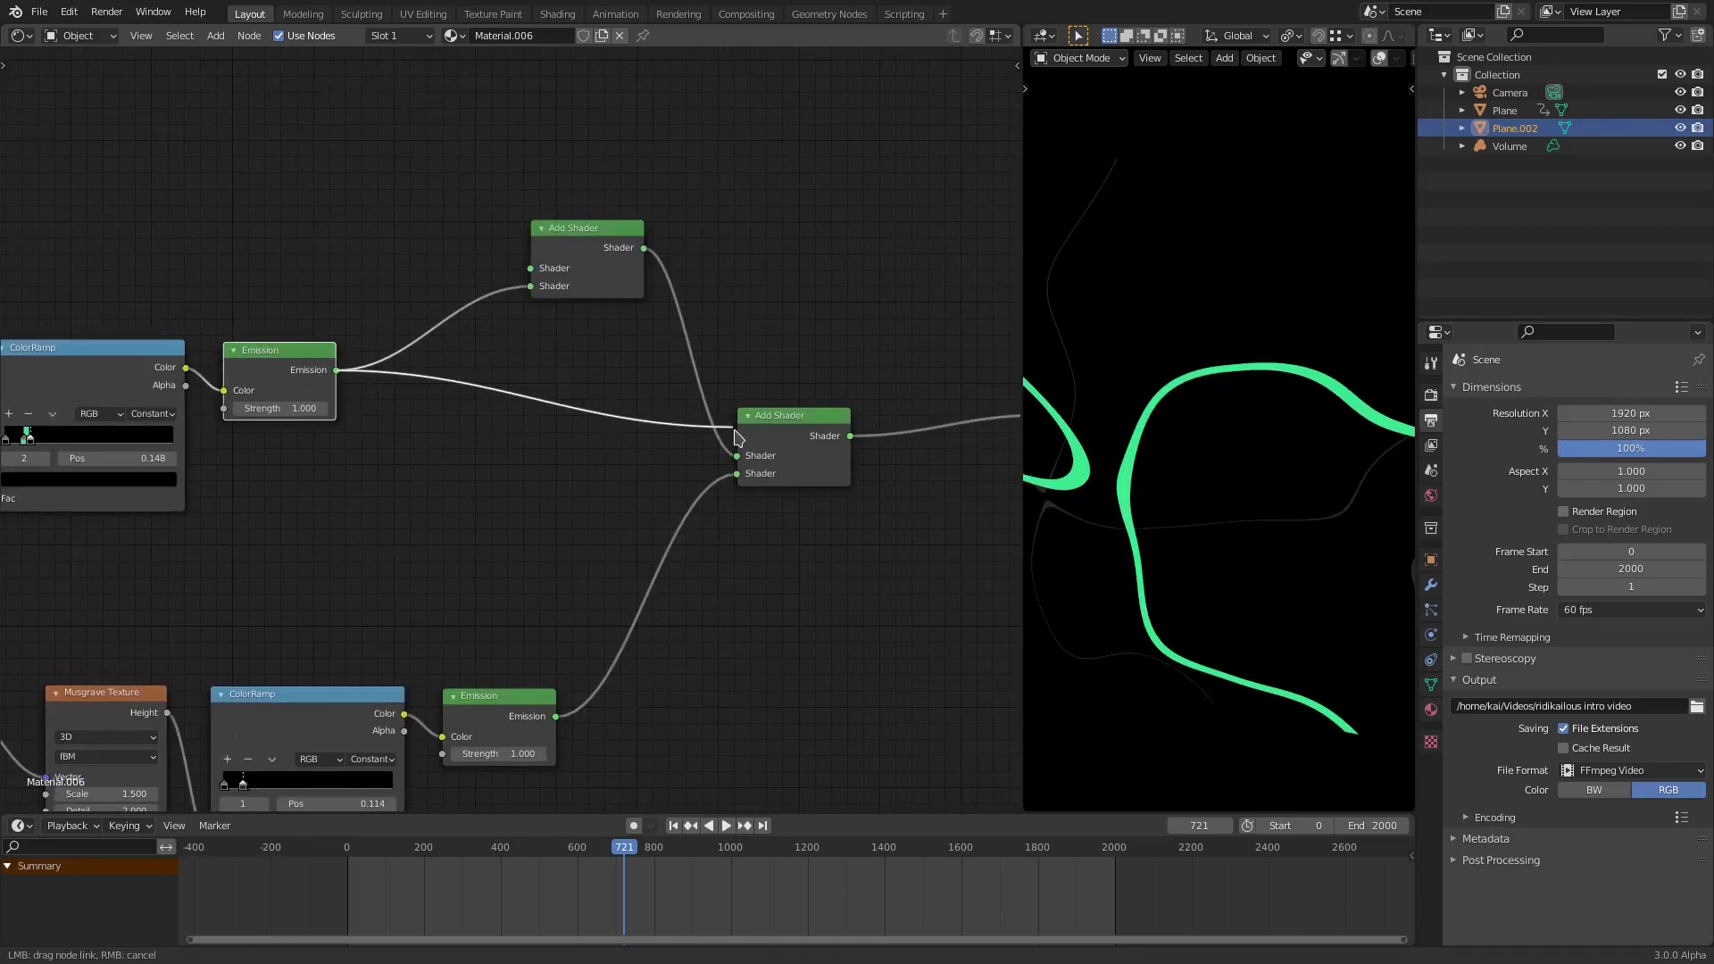
pyautogui.moveTo(735, 432); pyautogui.dragTo(736, 455)
pyautogui.click(628, 278)
pyautogui.press('x')
pyautogui.scroll(-5, 736, 482)
pyautogui.moveTo(718, 479); pyautogui.dragTo(611, 502, button='middle')
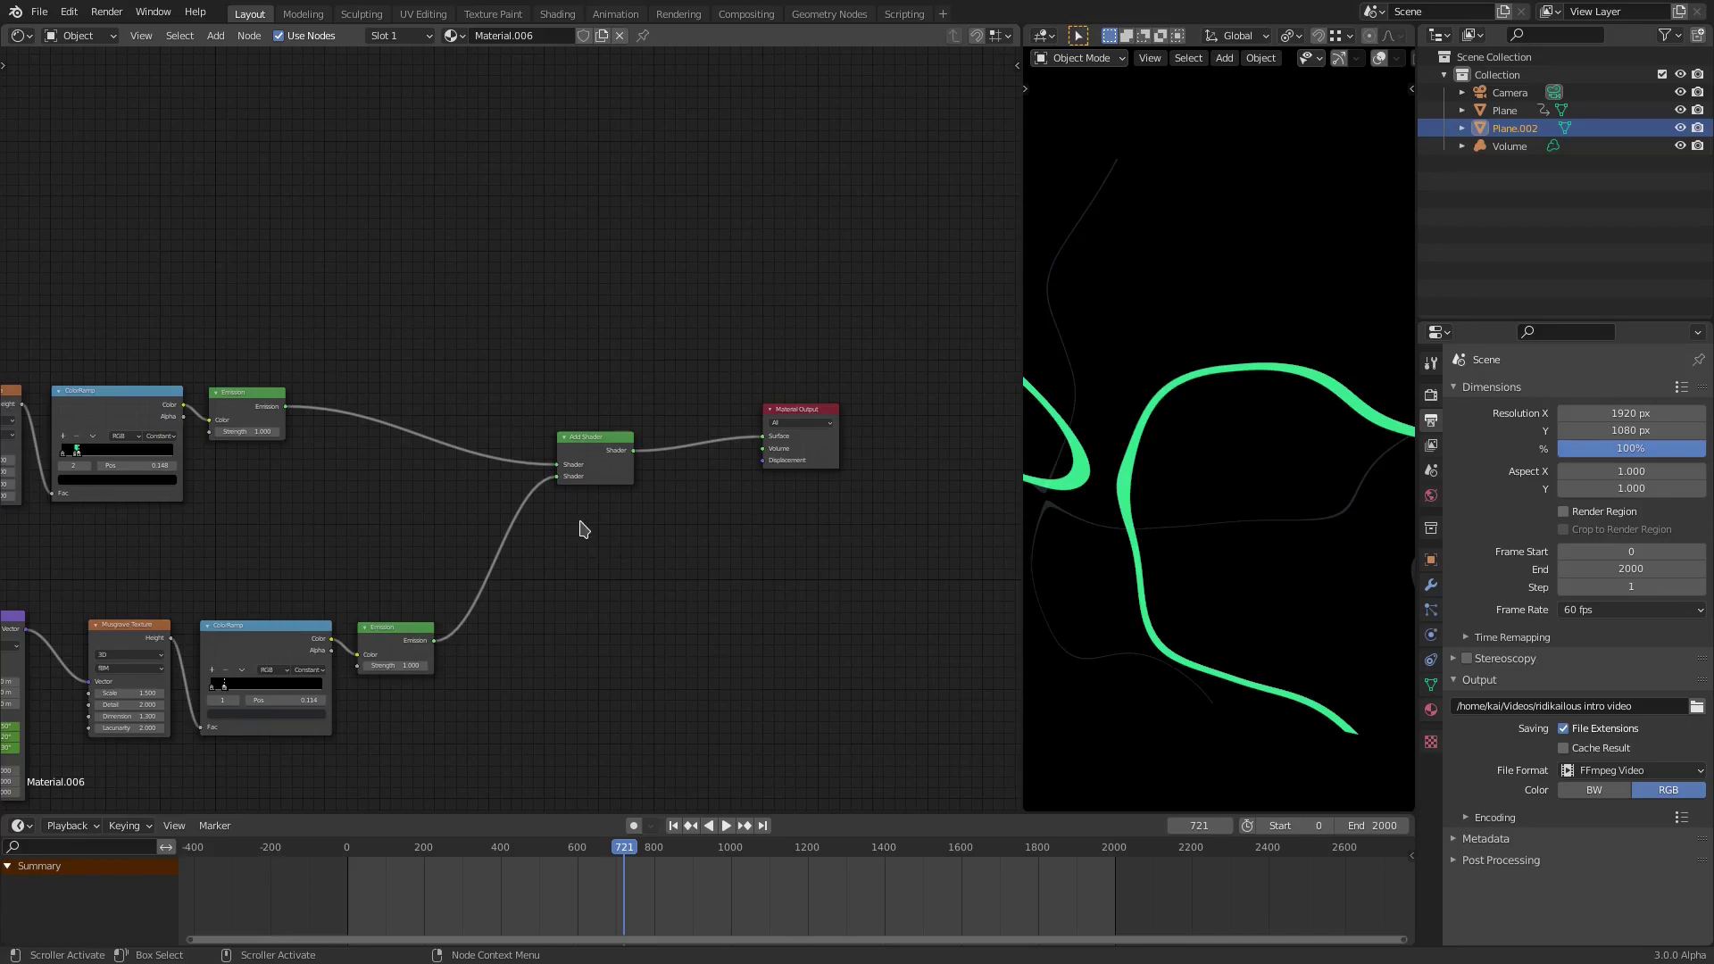
# - Align the two node chains above each other and move the Add Shader and Material Output nodes closer to them
pyautogui.moveTo(491, 528); pyautogui.dragTo(779, 544, button='middle')
pyautogui.scroll(4, 581, 520)
pyautogui.scroll(-3, 585, 523)
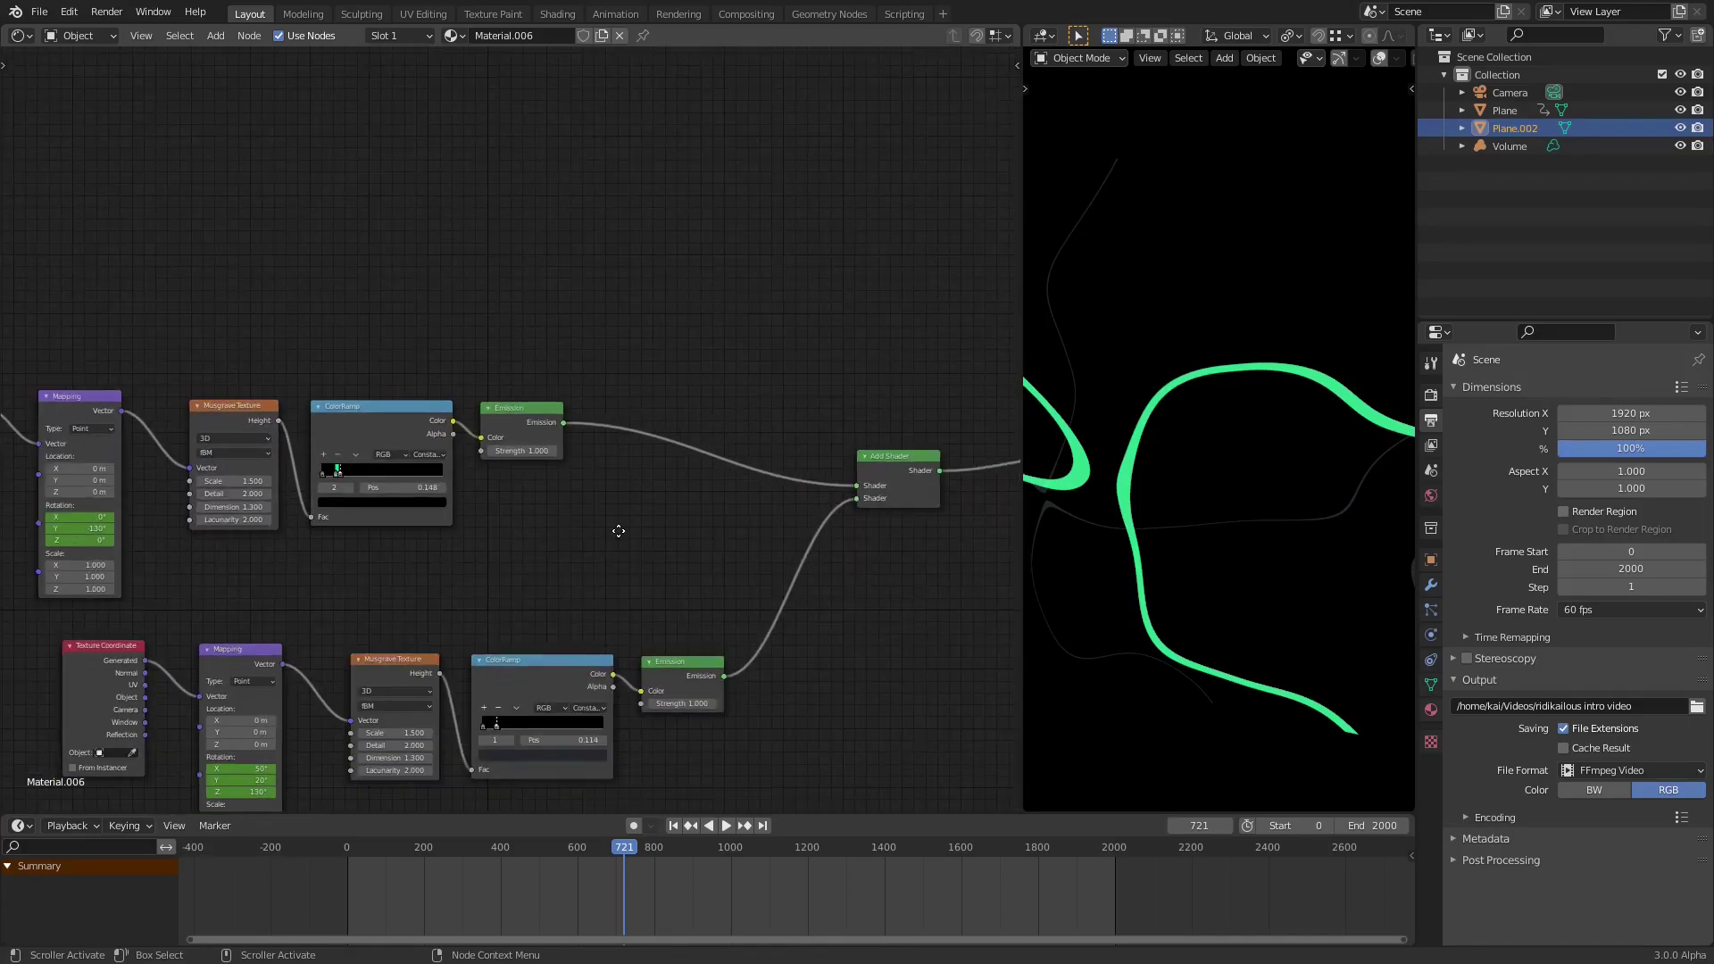
pyautogui.moveTo(619, 531); pyautogui.dragTo(770, 532, button='middle')
pyautogui.moveTo(753, 578); pyautogui.dragTo(250, 407)
pyautogui.moveTo(834, 522); pyautogui.dragTo(753, 384, button='middle')
pyautogui.scroll(1, 778, 523)
pyautogui.moveTo(680, 431); pyautogui.dragTo(436, 491, button='middle')
pyautogui.moveTo(757, 390); pyautogui.dragTo(749, 442)
pyautogui.moveTo(865, 359); pyautogui.dragTo(696, 375, button='middle')
pyautogui.moveTo(816, 351); pyautogui.dragTo(698, 425)
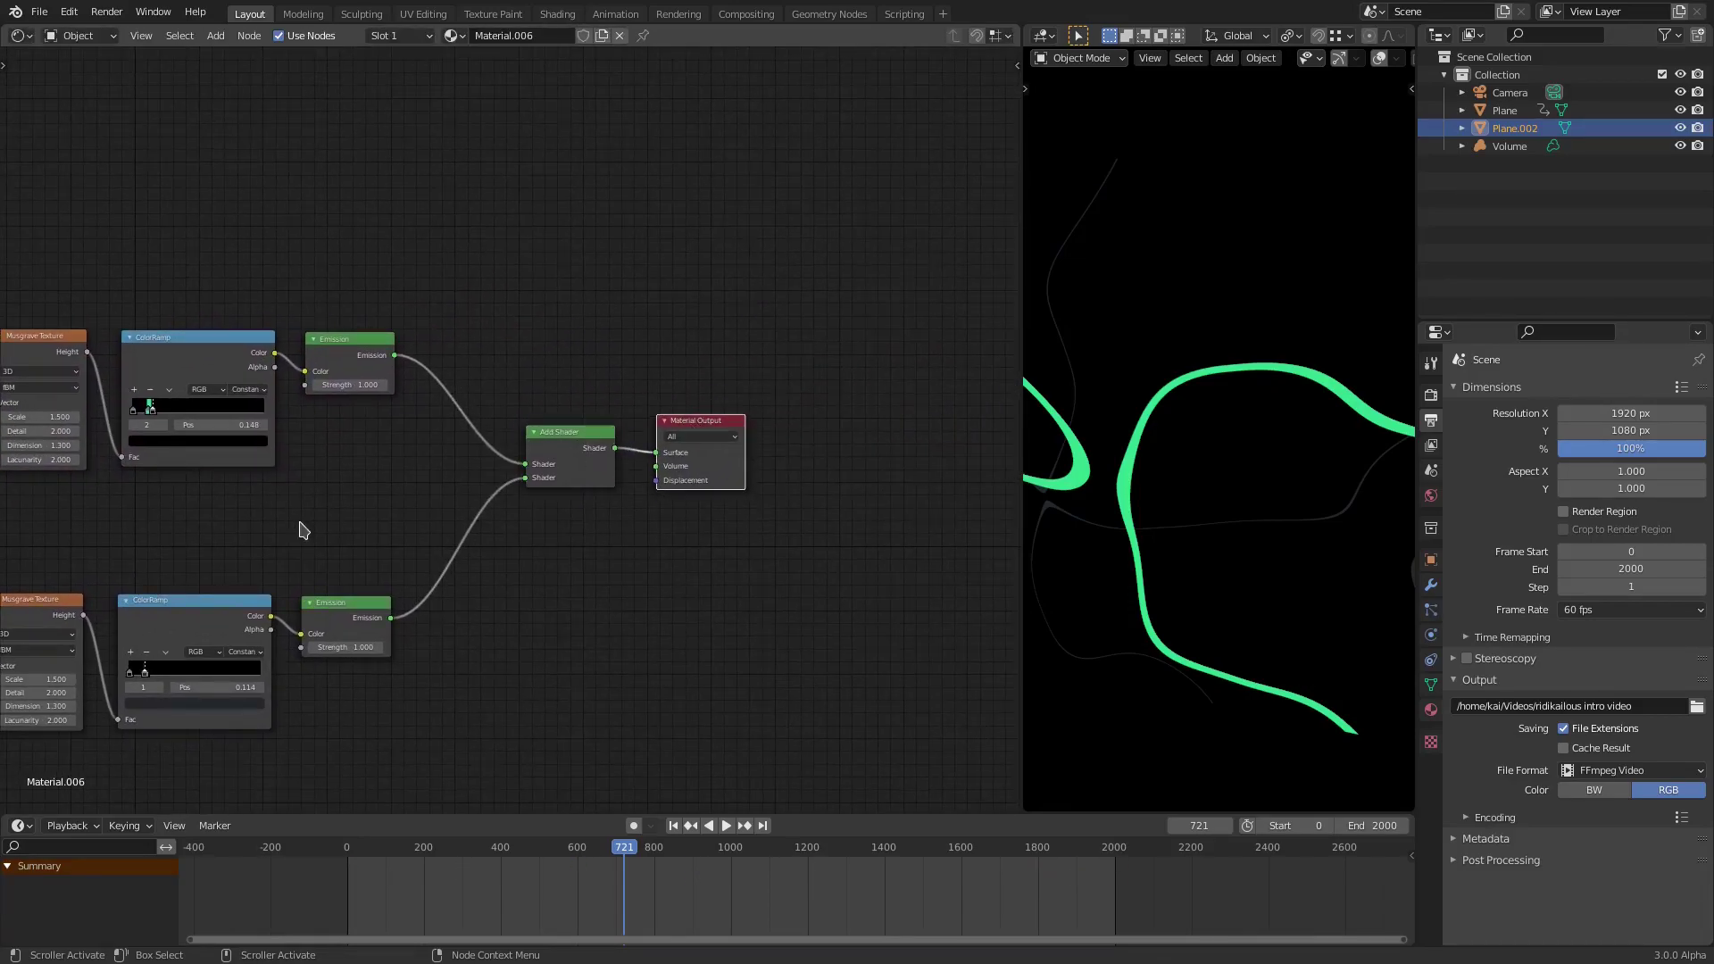
# - Scrub to frame 444 and examine the line colour in the upper chain's Color Ramp
pyautogui.moveTo(300, 523); pyautogui.dragTo(694, 469, button='middle')
pyautogui.scroll(5, 560, 300)
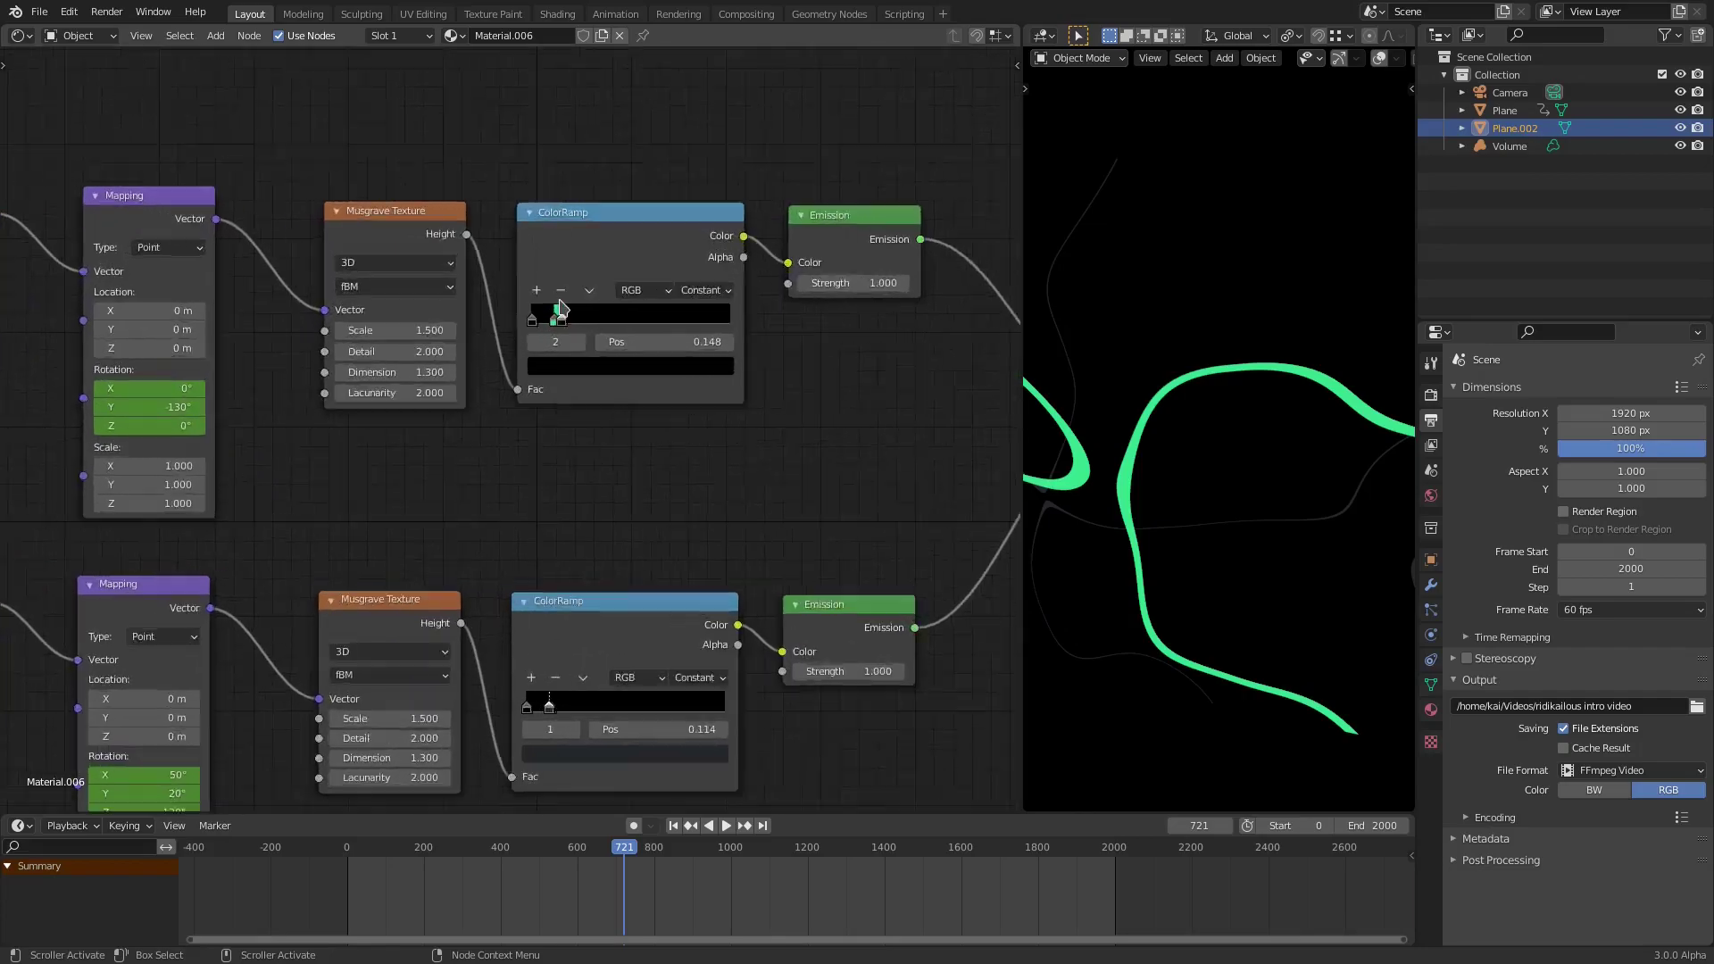
pyautogui.click(626, 251)
pyautogui.scroll(5, 647, 287)
pyautogui.moveTo(648, 288); pyautogui.dragTo(467, 407, button='middle')
pyautogui.moveTo(509, 853)
pyautogui.mouseDown()
pyautogui.moveTo(402, 853)
pyautogui.moveTo(518, 853)
pyautogui.mouseUp()
pyautogui.scroll(3, 474, 260)
pyautogui.scroll(2, 299, 354)
pyautogui.moveTo(299, 354); pyautogui.dragTo(383, 432, button='middle')
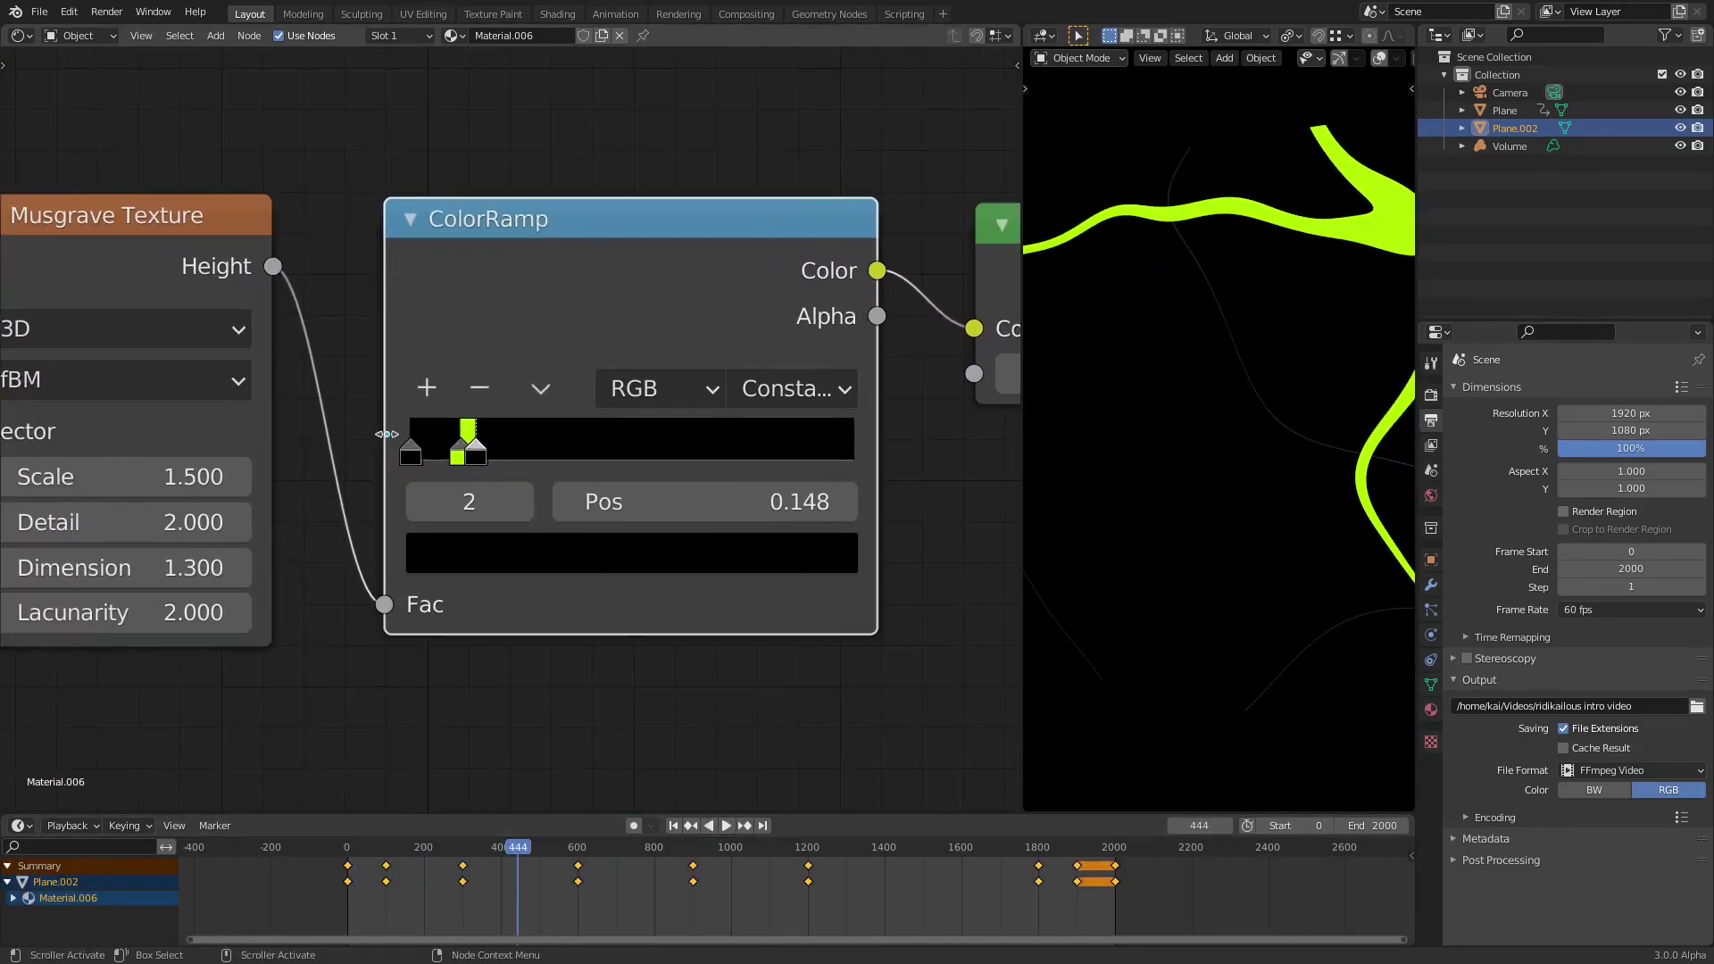
# - Inspect the upper Color Ramp's animated colour stop at frame 677 and its black stop at position 0
pyautogui.click(462, 453)
pyautogui.moveTo(518, 853); pyautogui.dragTo(607, 852)
pyautogui.scroll(-4, 581, 676)
pyautogui.moveTo(550, 572); pyautogui.dragTo(682, 614, button='middle')
pyautogui.scroll(2, 679, 613)
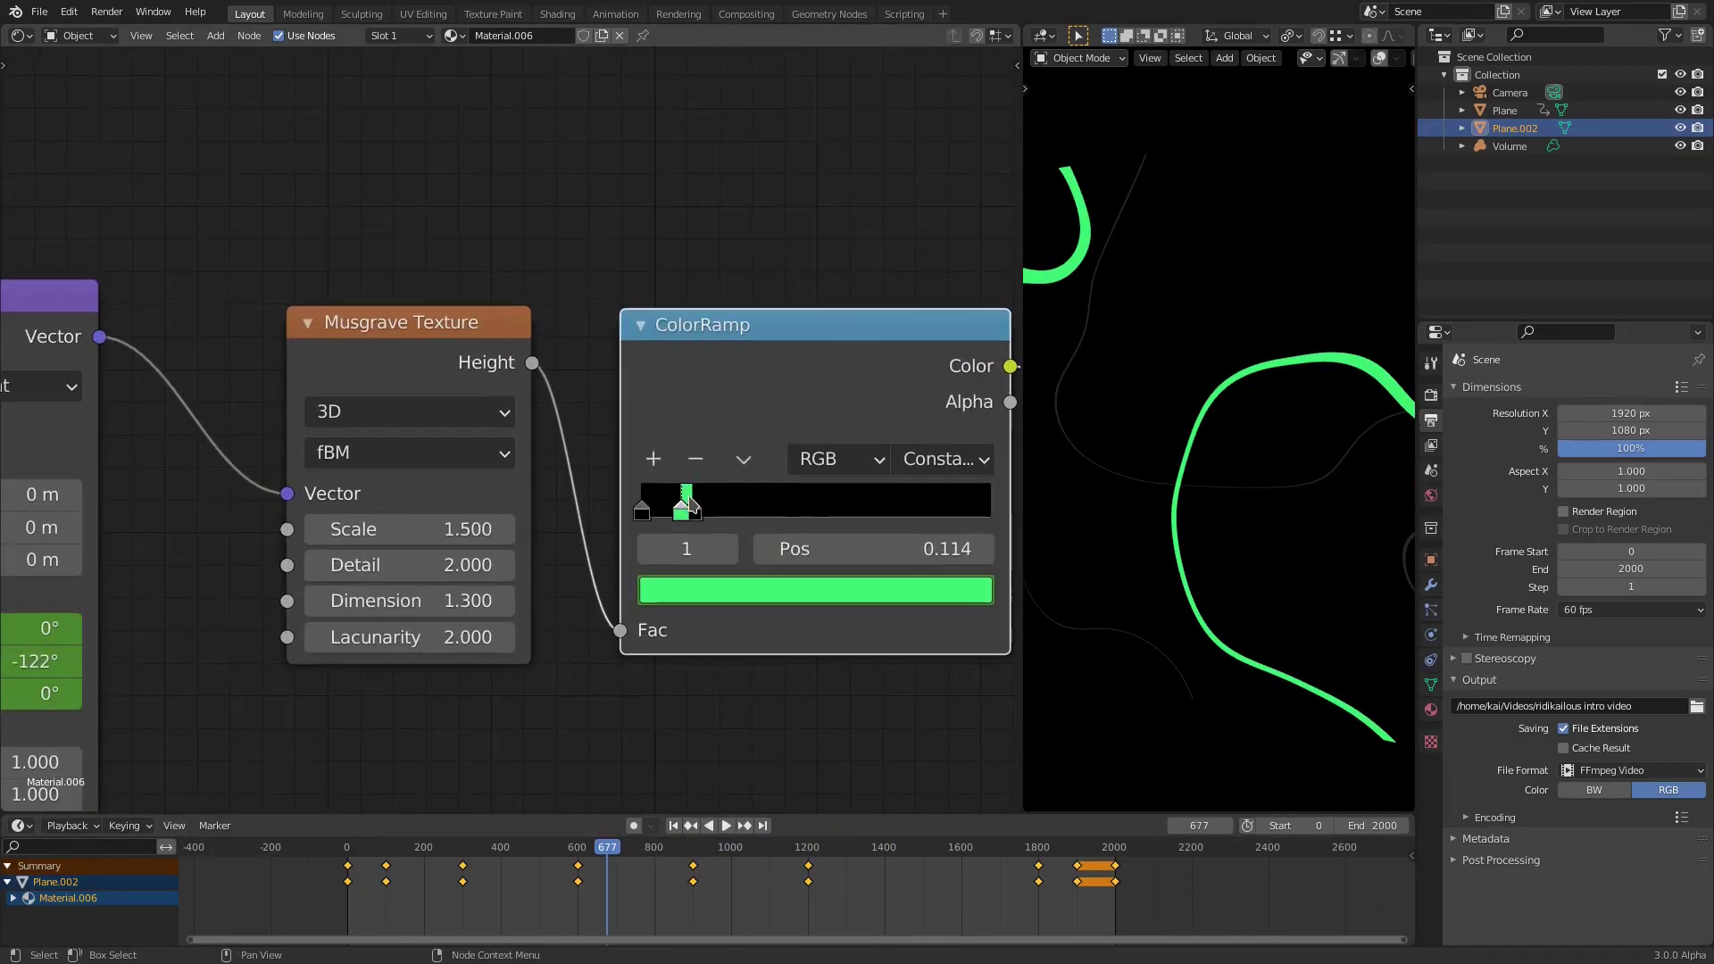
pyautogui.click(642, 516)
pyautogui.click(643, 515)
pyautogui.scroll(-5, 580, 464)
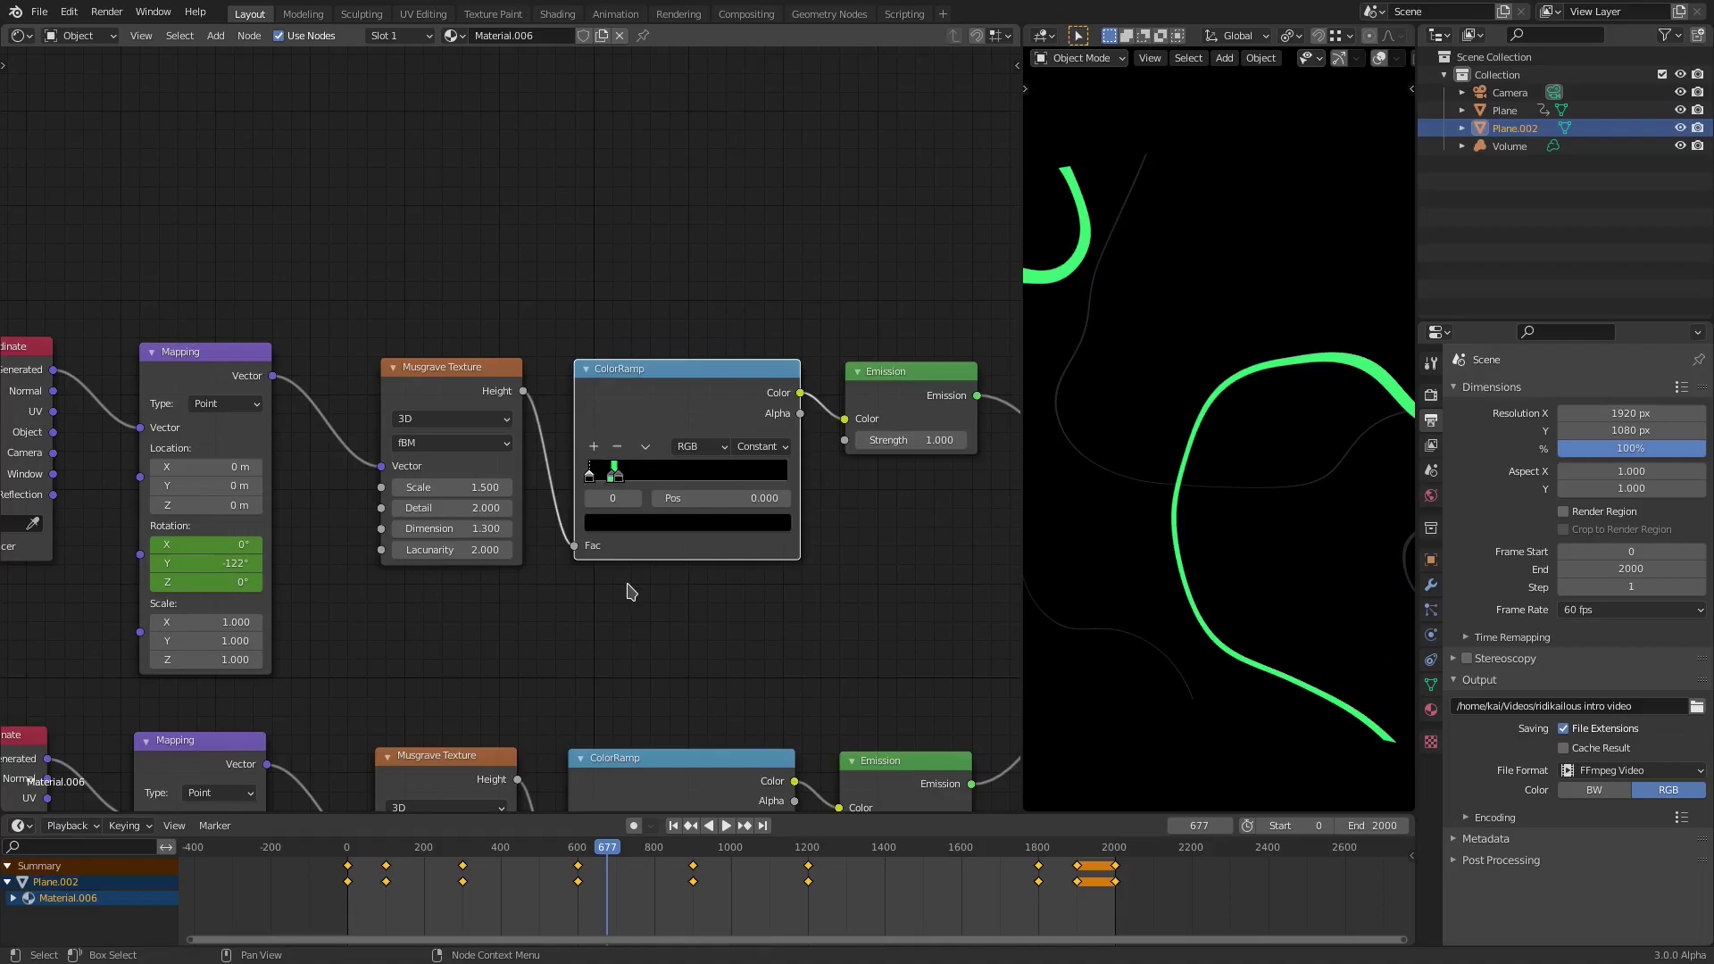
# - Select the R logo plane to return to its material nodes
pyautogui.moveTo(1167, 509); pyautogui.dragTo(1259, 430, button='middle')
pyautogui.click(1258, 430)
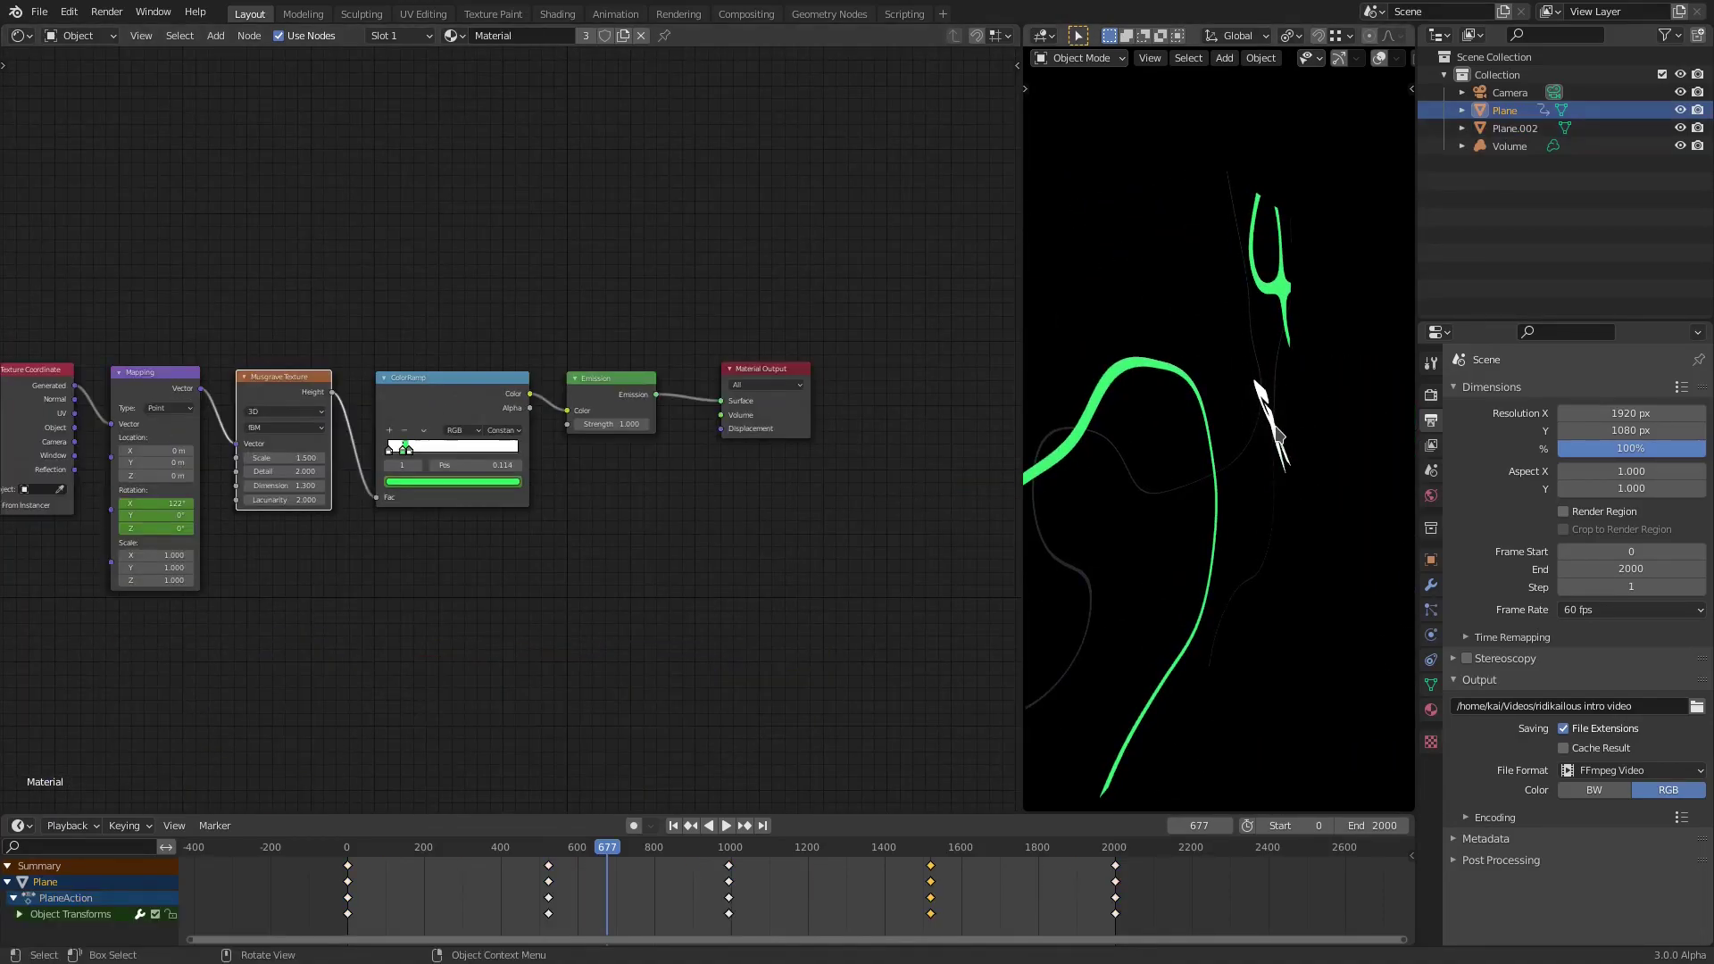
# - Select the background plane and examine the Mapping rotations in its upper and lower node chains
pyautogui.click(1293, 496)
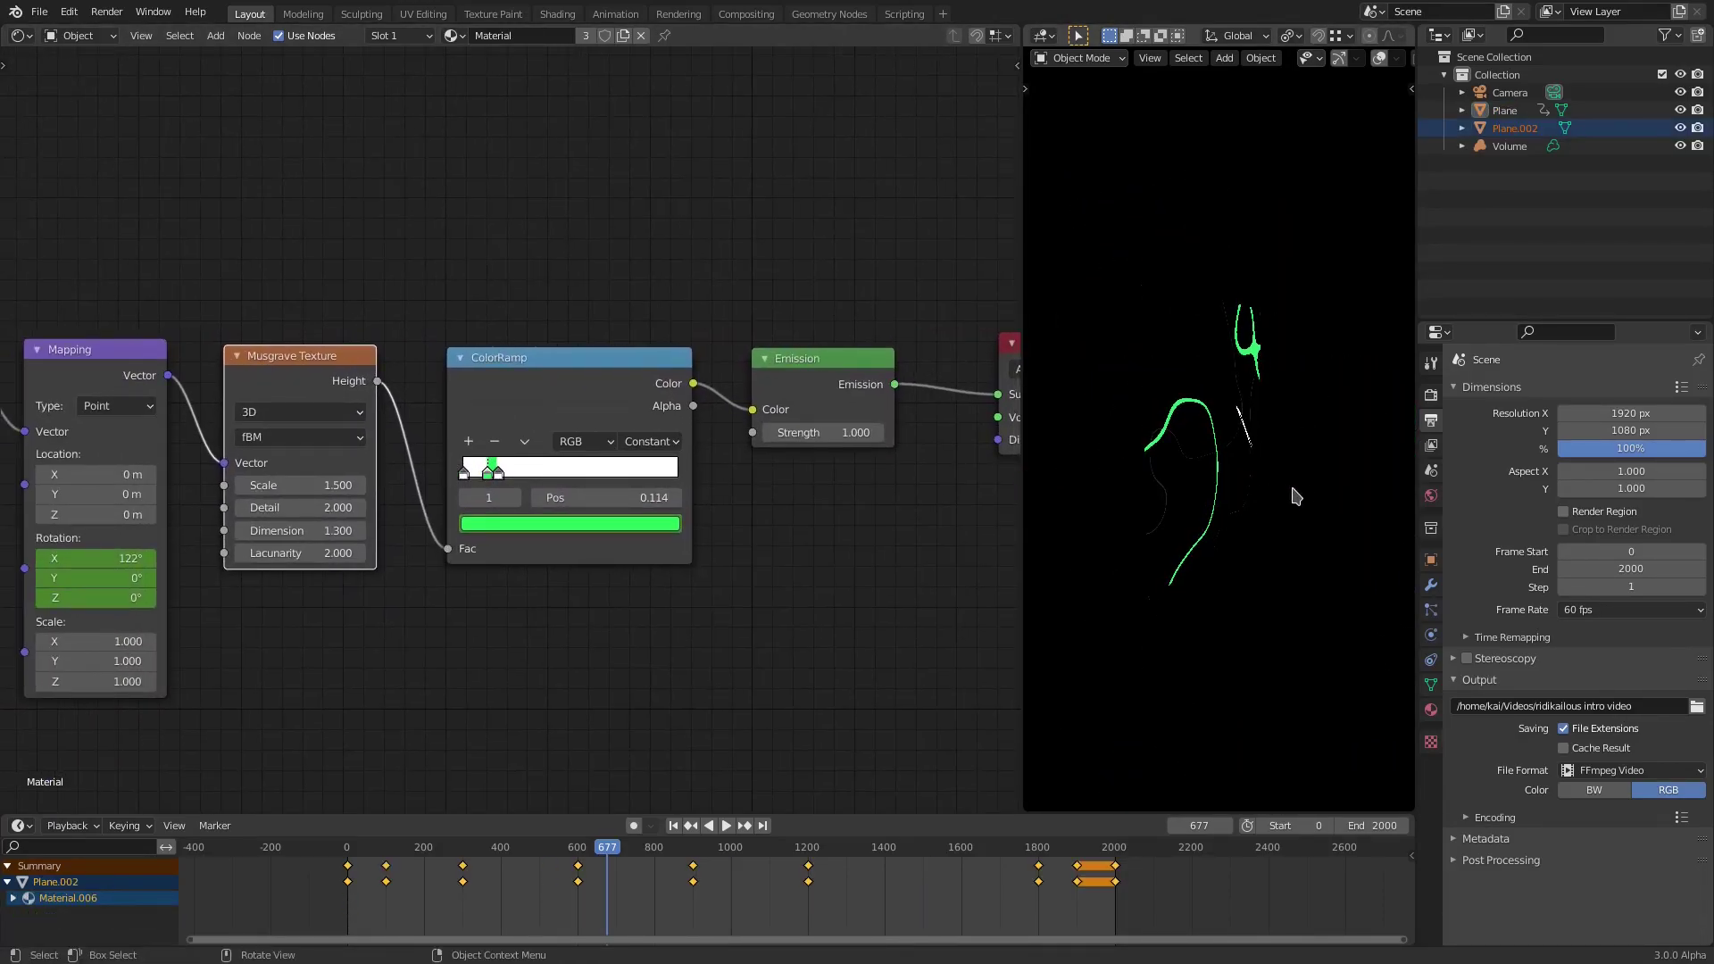
pyautogui.scroll(3, 618, 523)
pyautogui.scroll(3, 645, 525)
pyautogui.moveTo(618, 523); pyautogui.dragTo(844, 390, button='middle')
pyautogui.scroll(-5, 539, 517)
pyautogui.scroll(-1, 527, 496)
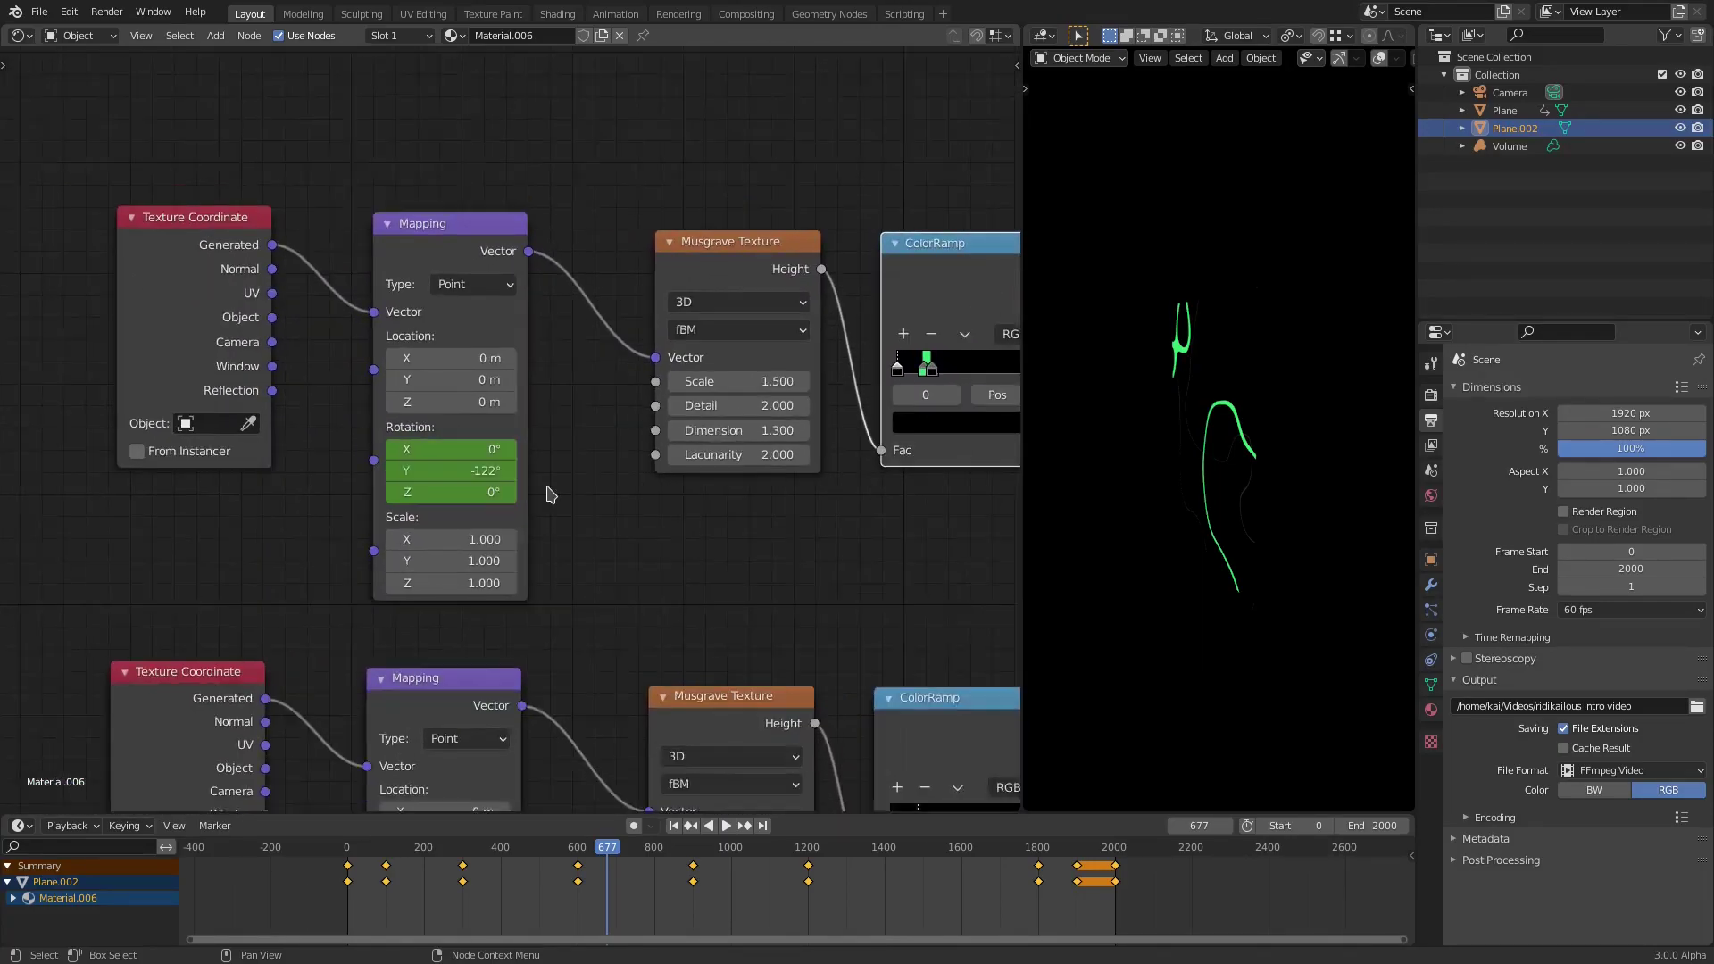
pyautogui.scroll(-2, 549, 493)
pyautogui.moveTo(582, 298); pyautogui.dragTo(601, 415, button='middle')
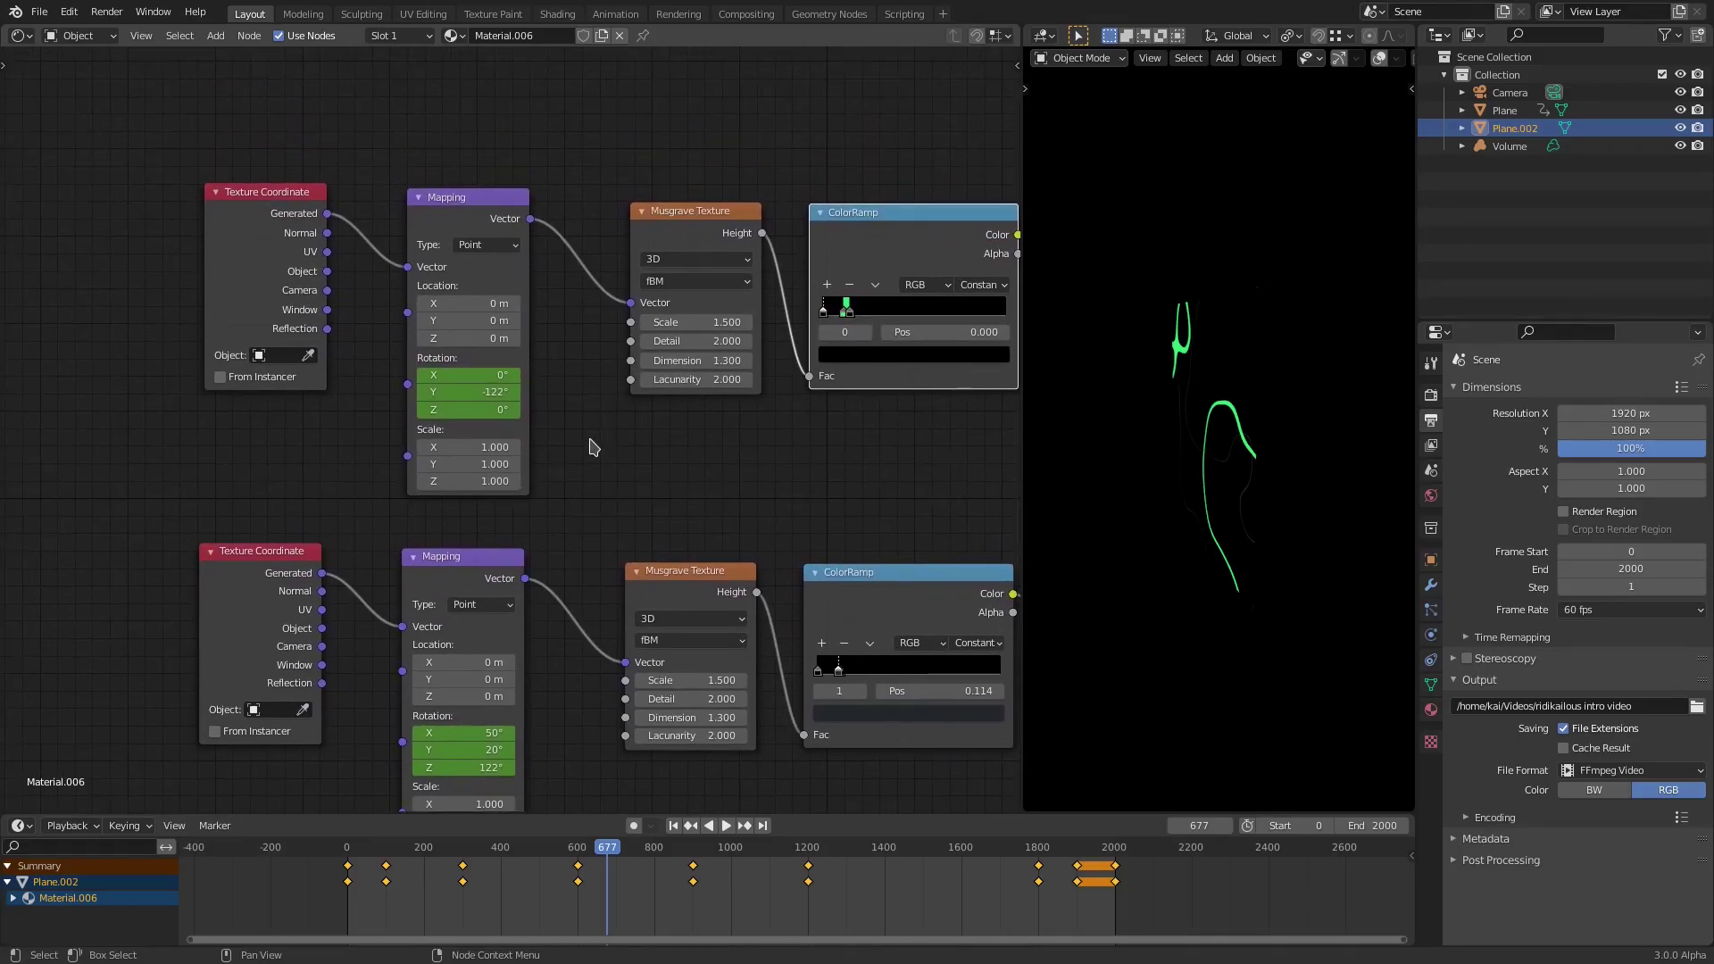
# - Scrub from the first frame to the end of the animation and compare the upper Mapping node's Y rotation
pyautogui.scroll(2, 447, 386)
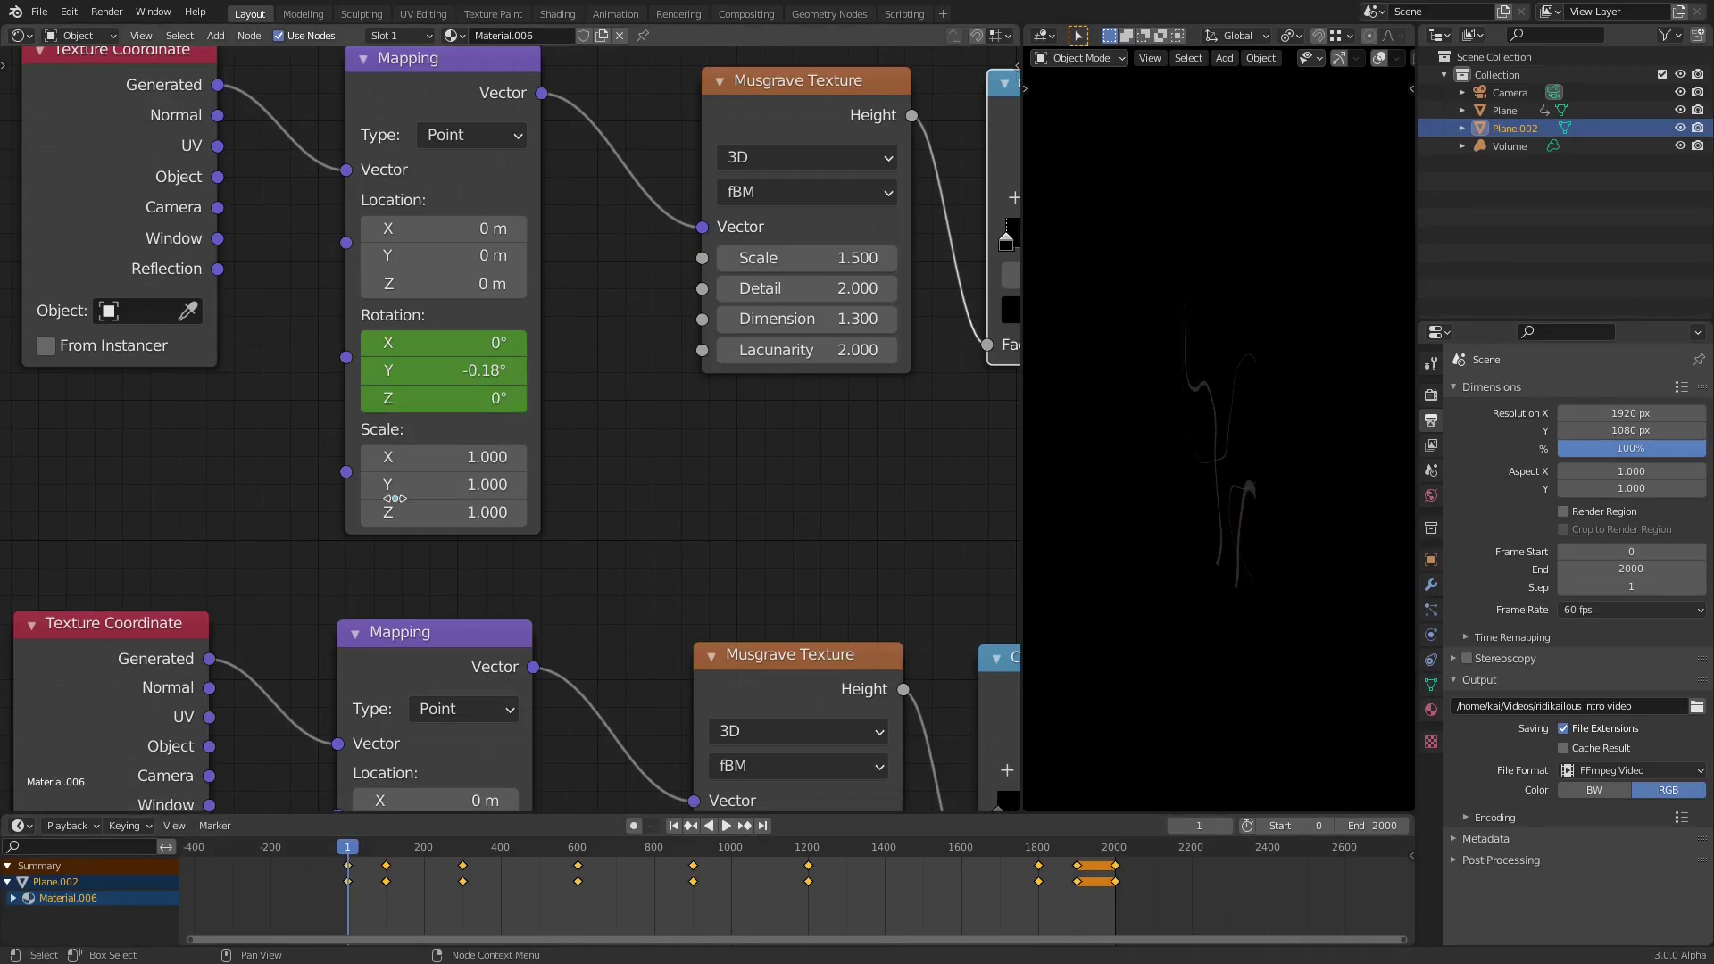
pyautogui.moveTo(1112, 845); pyautogui.dragTo(1115, 862)
pyautogui.scroll(-3, 527, 406)
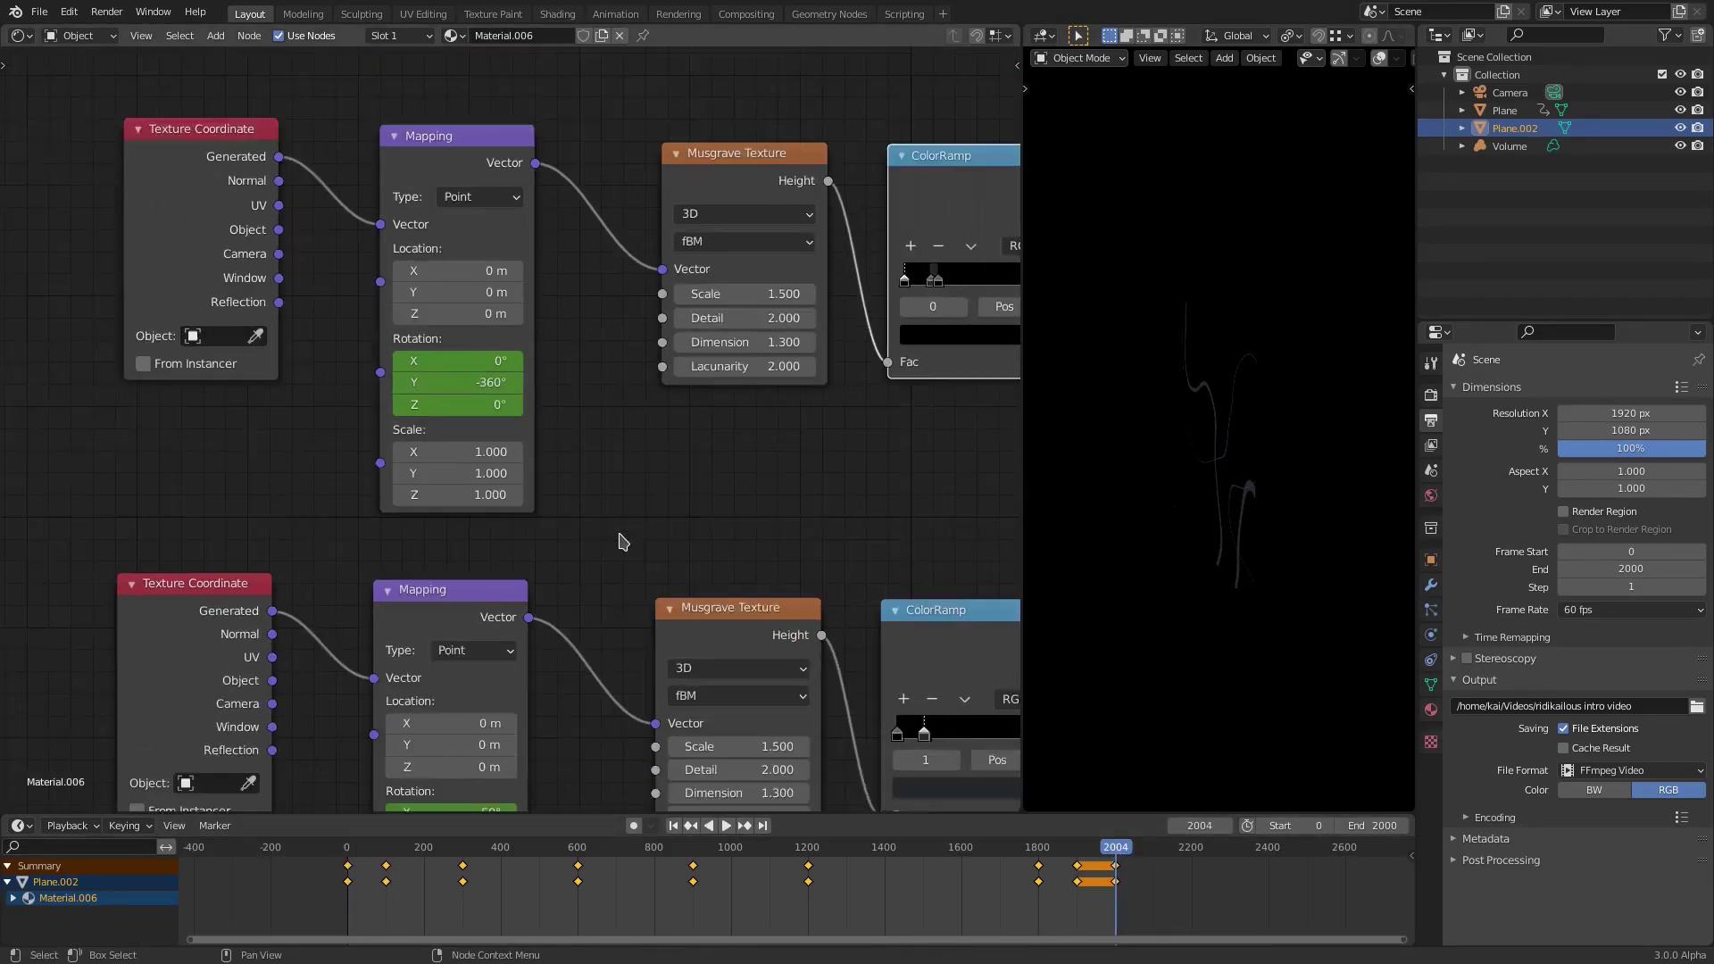
# - Play the animation and examine how the lower chain's Mapping rotation changes, then stop playback
pyautogui.moveTo(619, 657); pyautogui.dragTo(641, 373, button='middle')
pyautogui.scroll(1, 547, 597)
pyautogui.scroll(1, 501, 550)
pyautogui.moveTo(502, 550); pyautogui.dragTo(548, 415, button='middle')
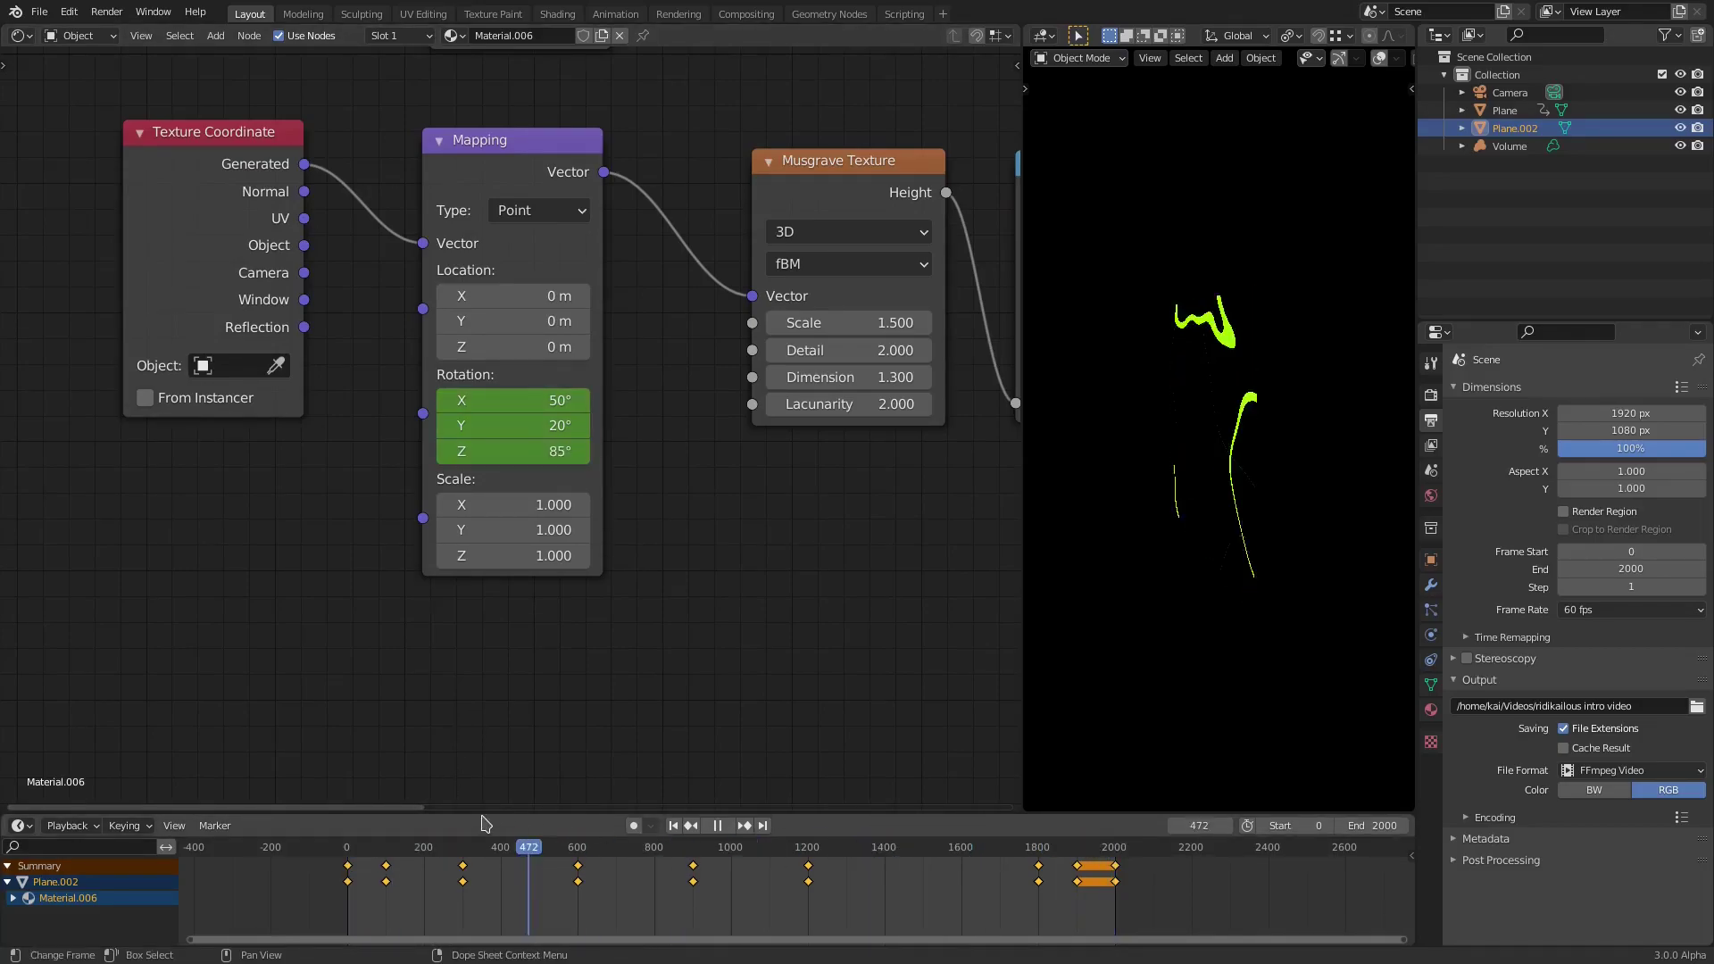
pyautogui.press('Escape')
pyautogui.scroll(4, 1243, 501)
pyautogui.scroll(-2, 629, 428)
pyautogui.moveTo(596, 462); pyautogui.dragTo(448, 634, button='middle')
pyautogui.scroll(-5, 448, 635)
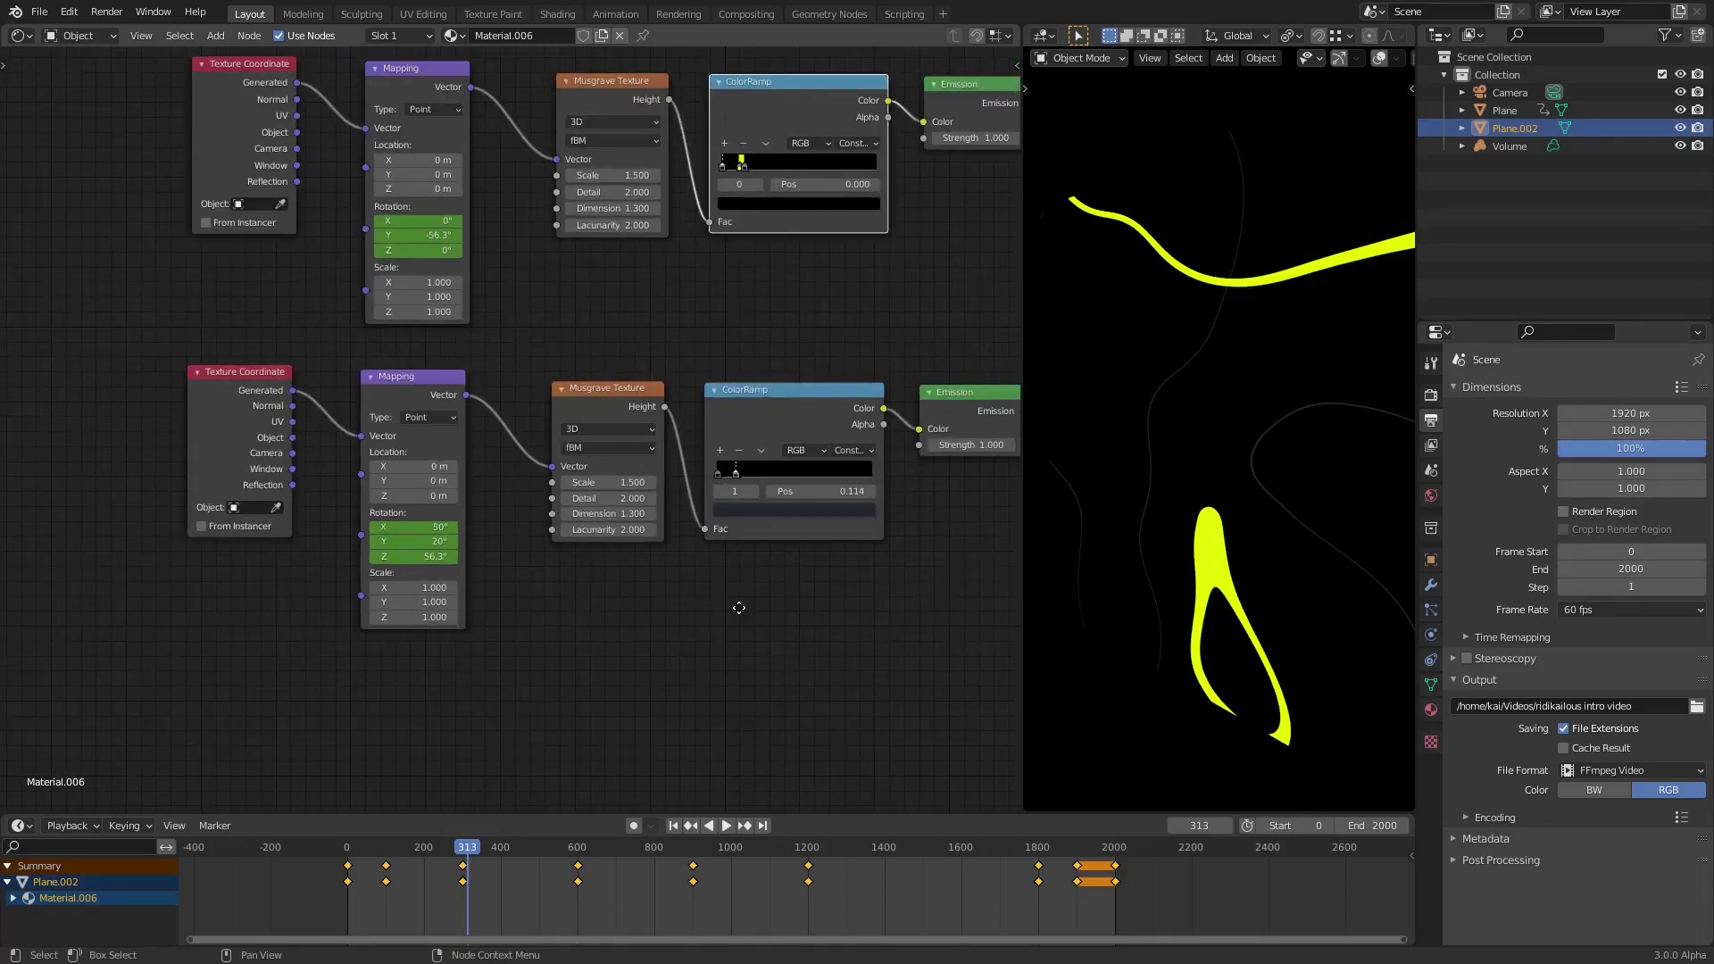
# - Select the lower chain's nodes, clear that selection, and select the upper chain from Texture Coordinate to Emission
pyautogui.moveTo(739, 608); pyautogui.dragTo(482, 576, button='middle')
pyautogui.scroll(-2, 482, 576)
pyautogui.moveTo(814, 650); pyautogui.dragTo(114, 387)
pyautogui.moveTo(556, 306); pyautogui.dragTo(786, 500, button='middle')
pyautogui.click(977, 484)
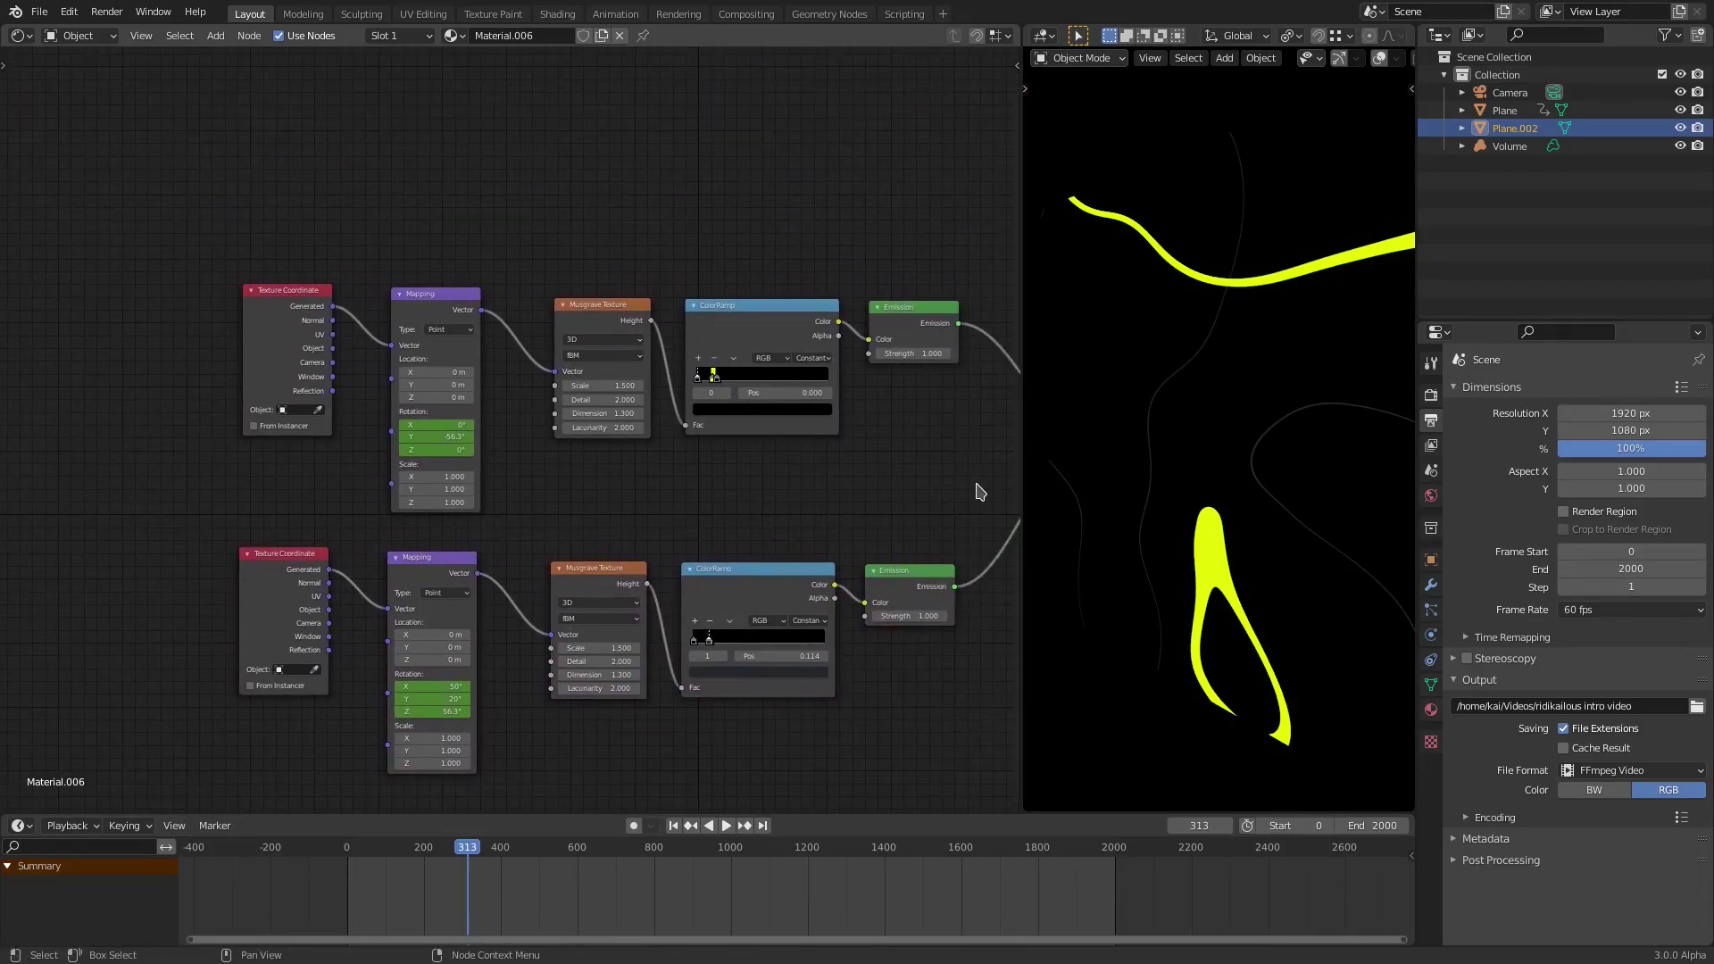
pyautogui.moveTo(979, 492); pyautogui.dragTo(223, 280)
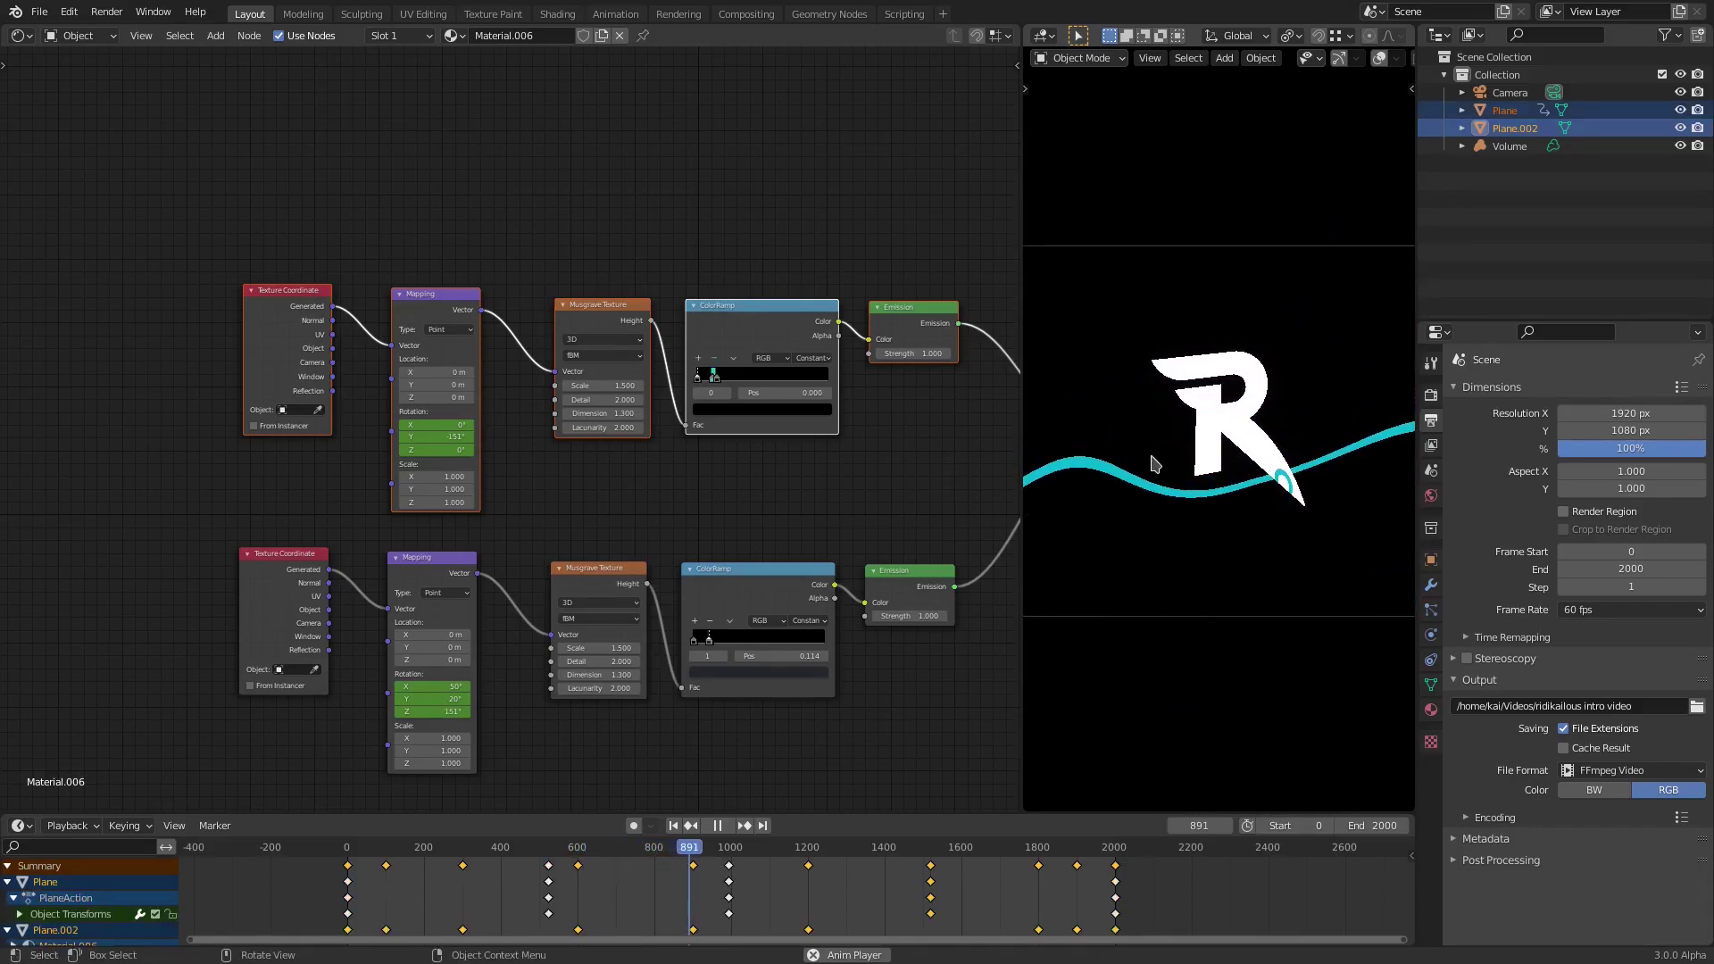
# - Select the R logo plane and switch the node editor area to the Graph Editor
pyautogui.click(1205, 449)
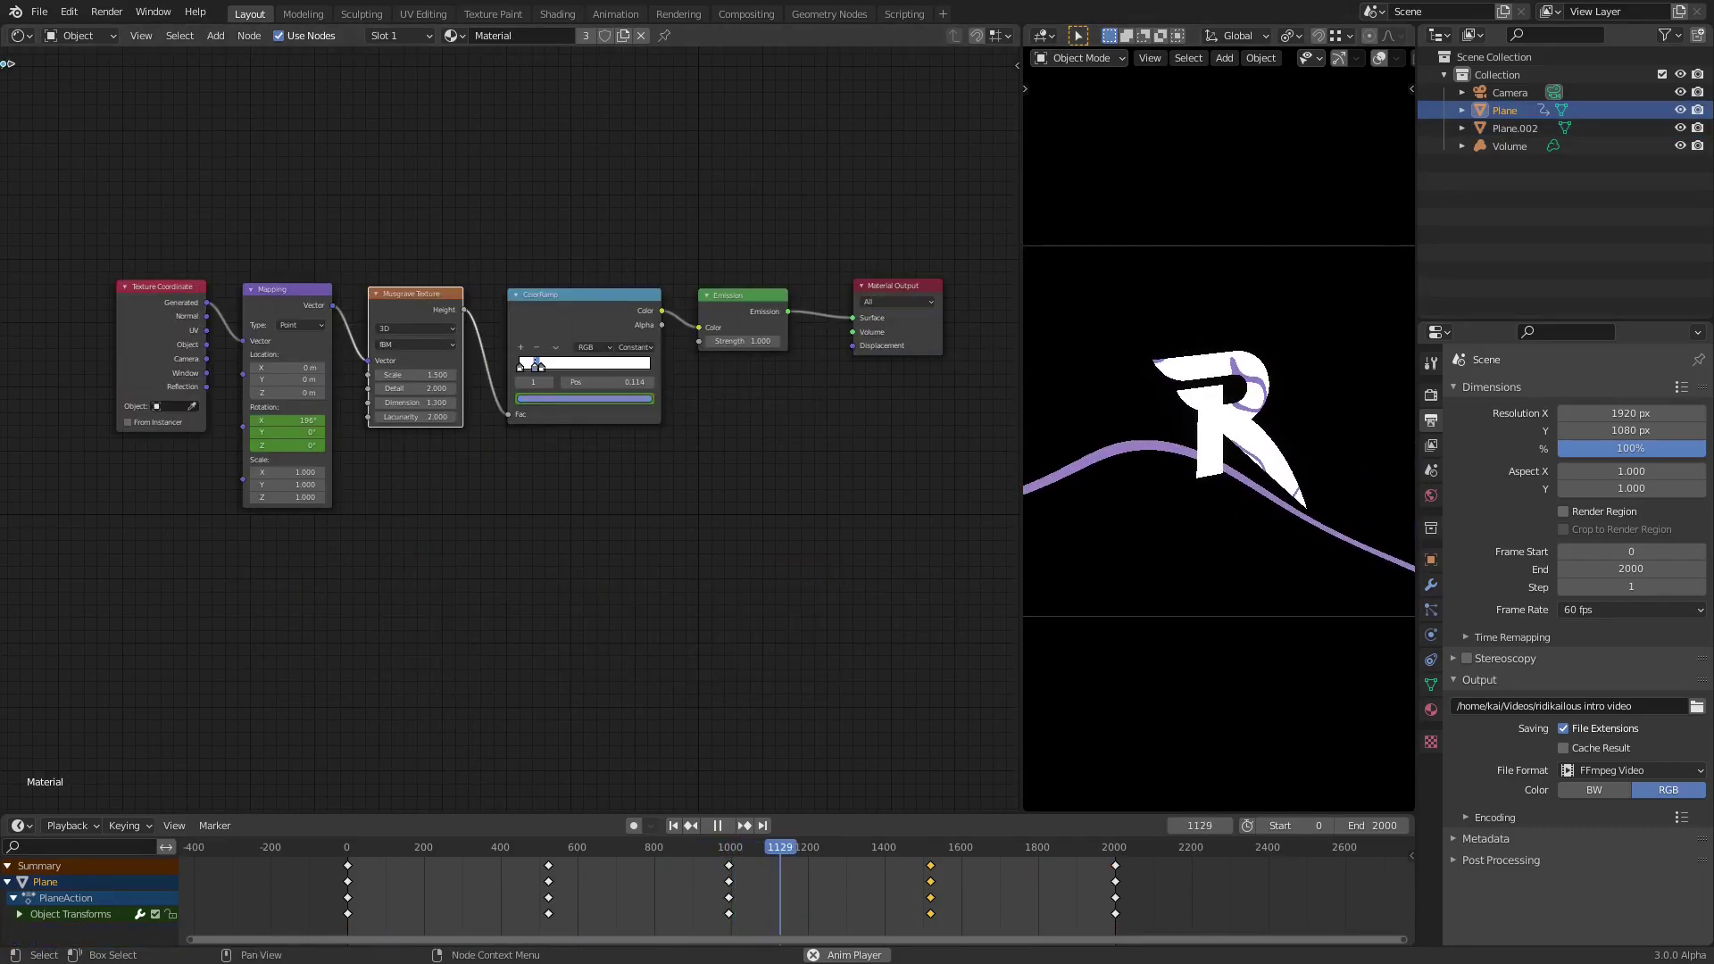
pyautogui.click(20, 36)
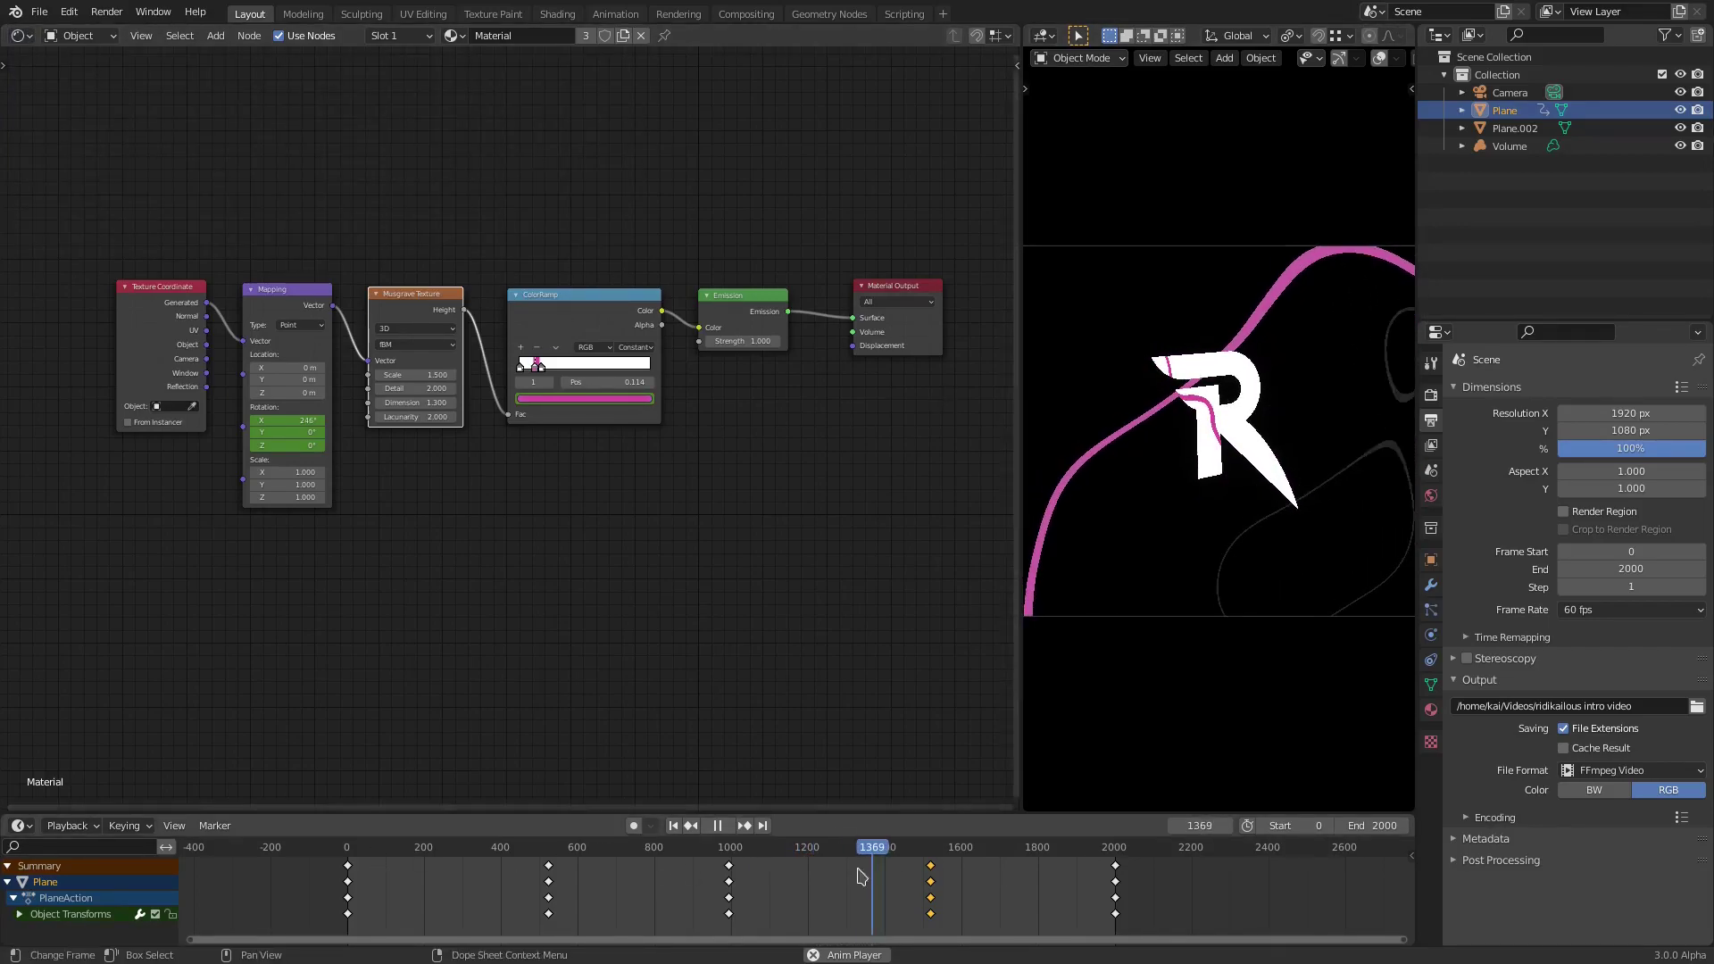
pyautogui.click(22, 36)
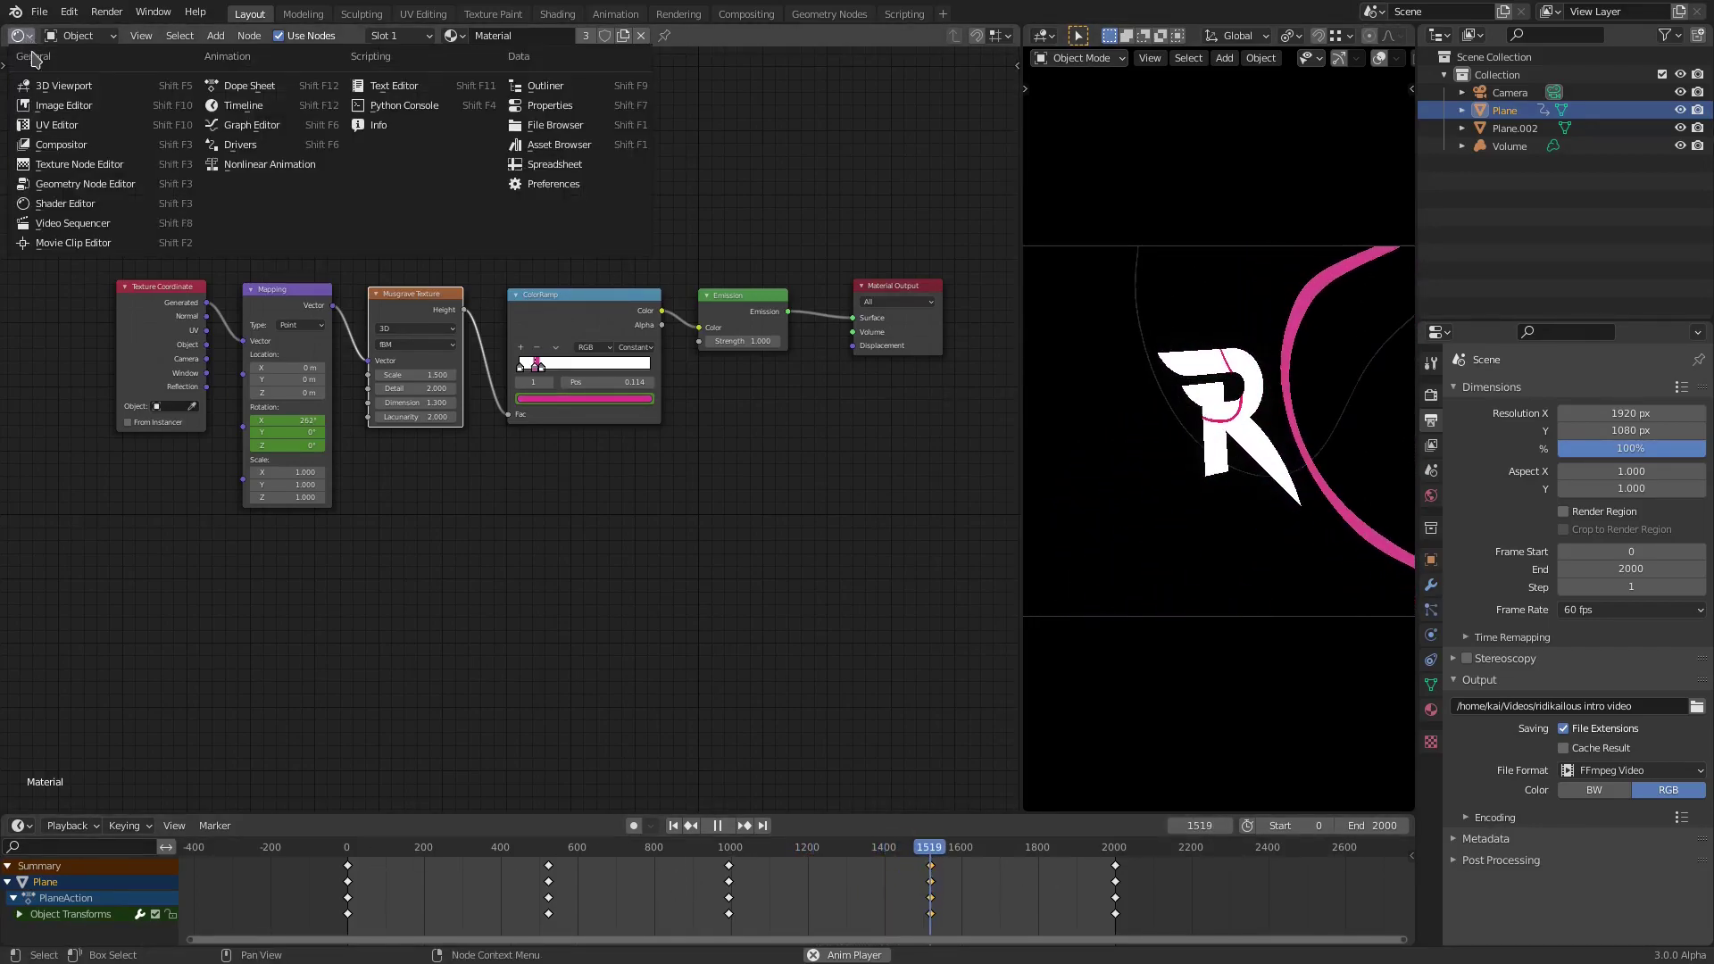
pyautogui.click(247, 127)
pyautogui.scroll(-2, 490, 438)
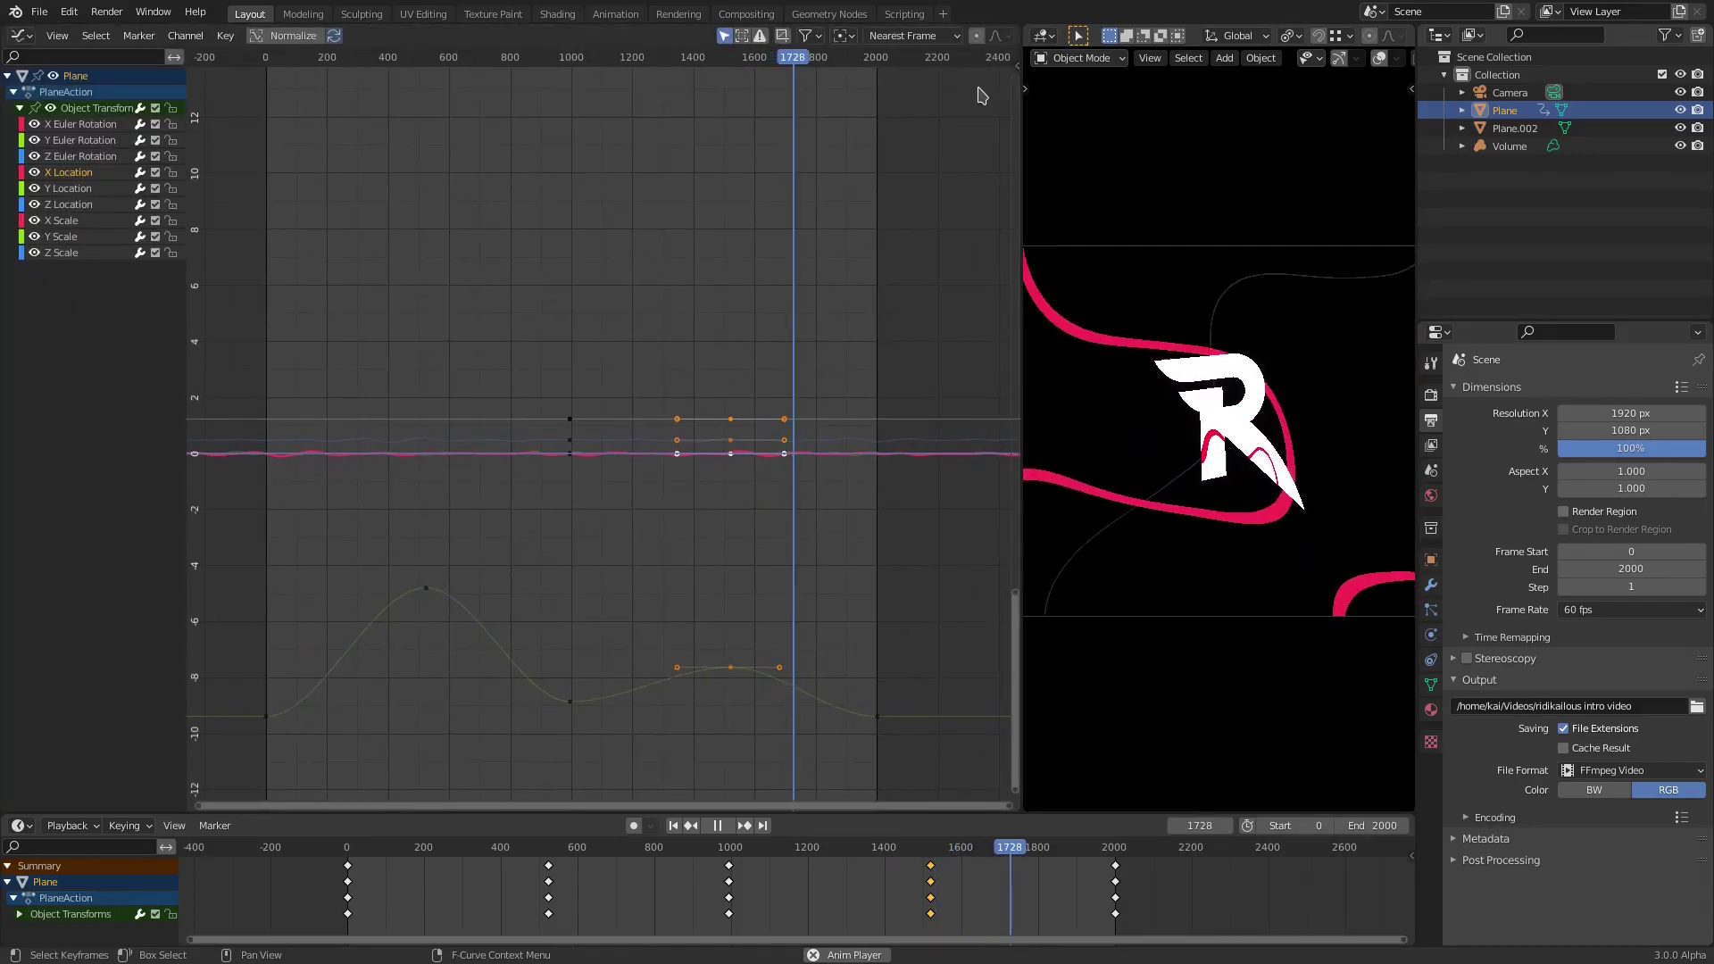
# - Show the F-curve modifiers of the logo's X Location and look through the available modifier types
pyautogui.press('n')
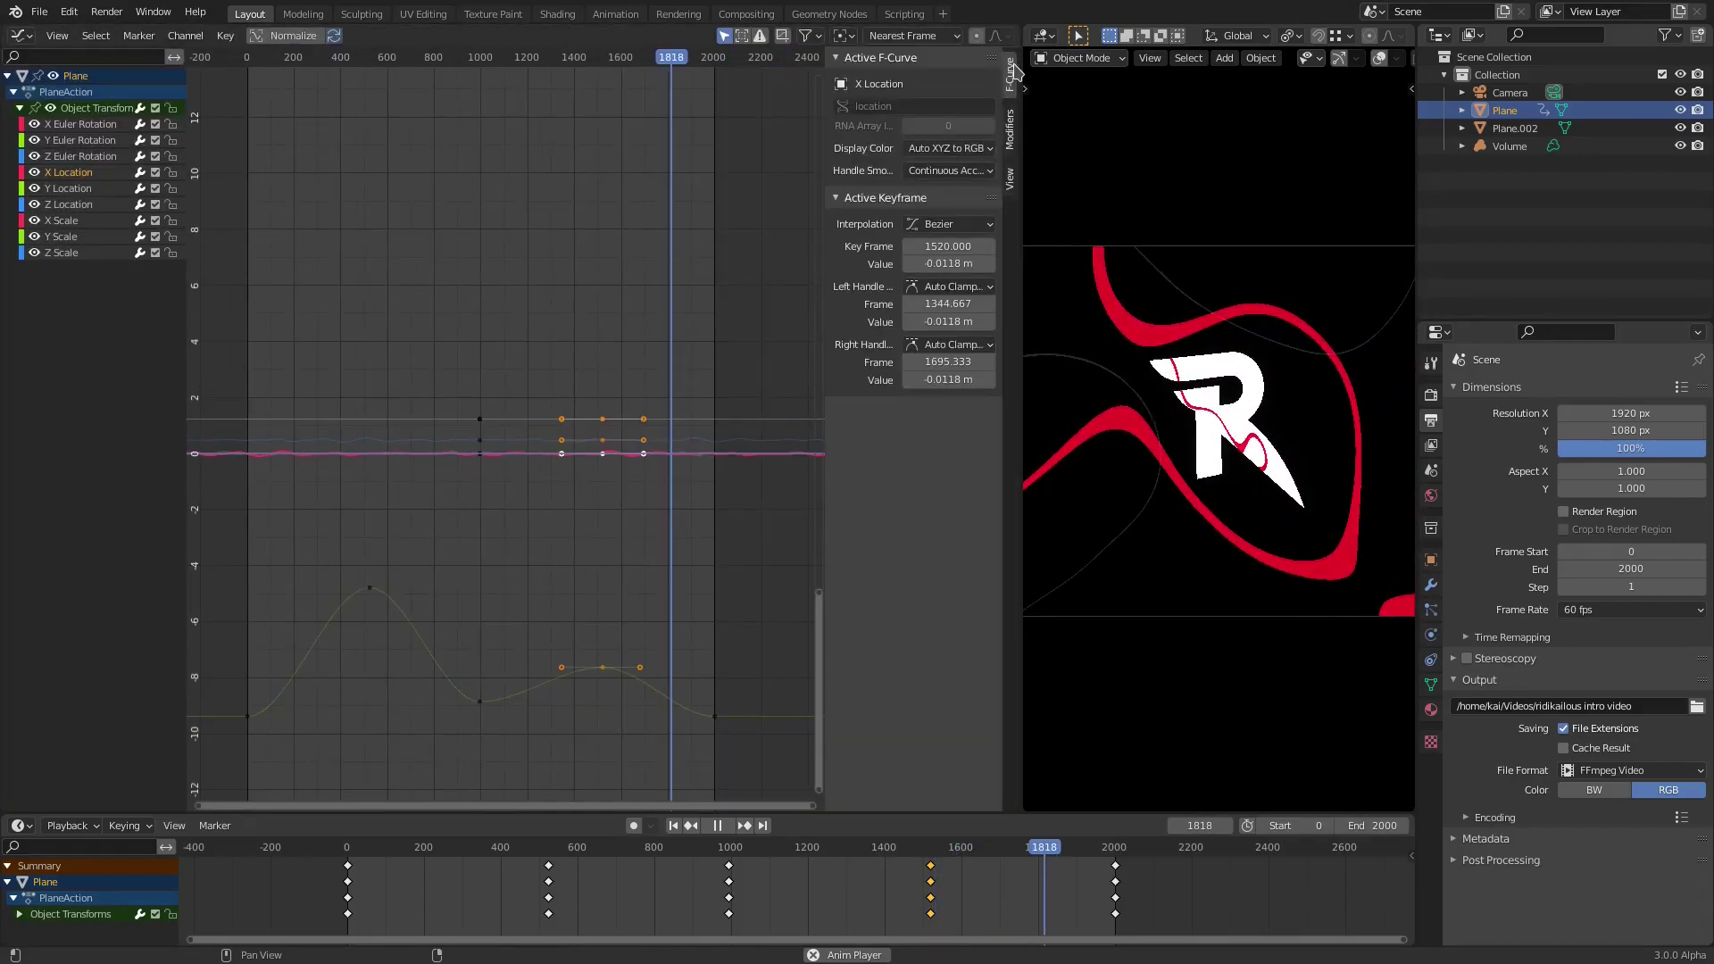
pyautogui.click(1011, 129)
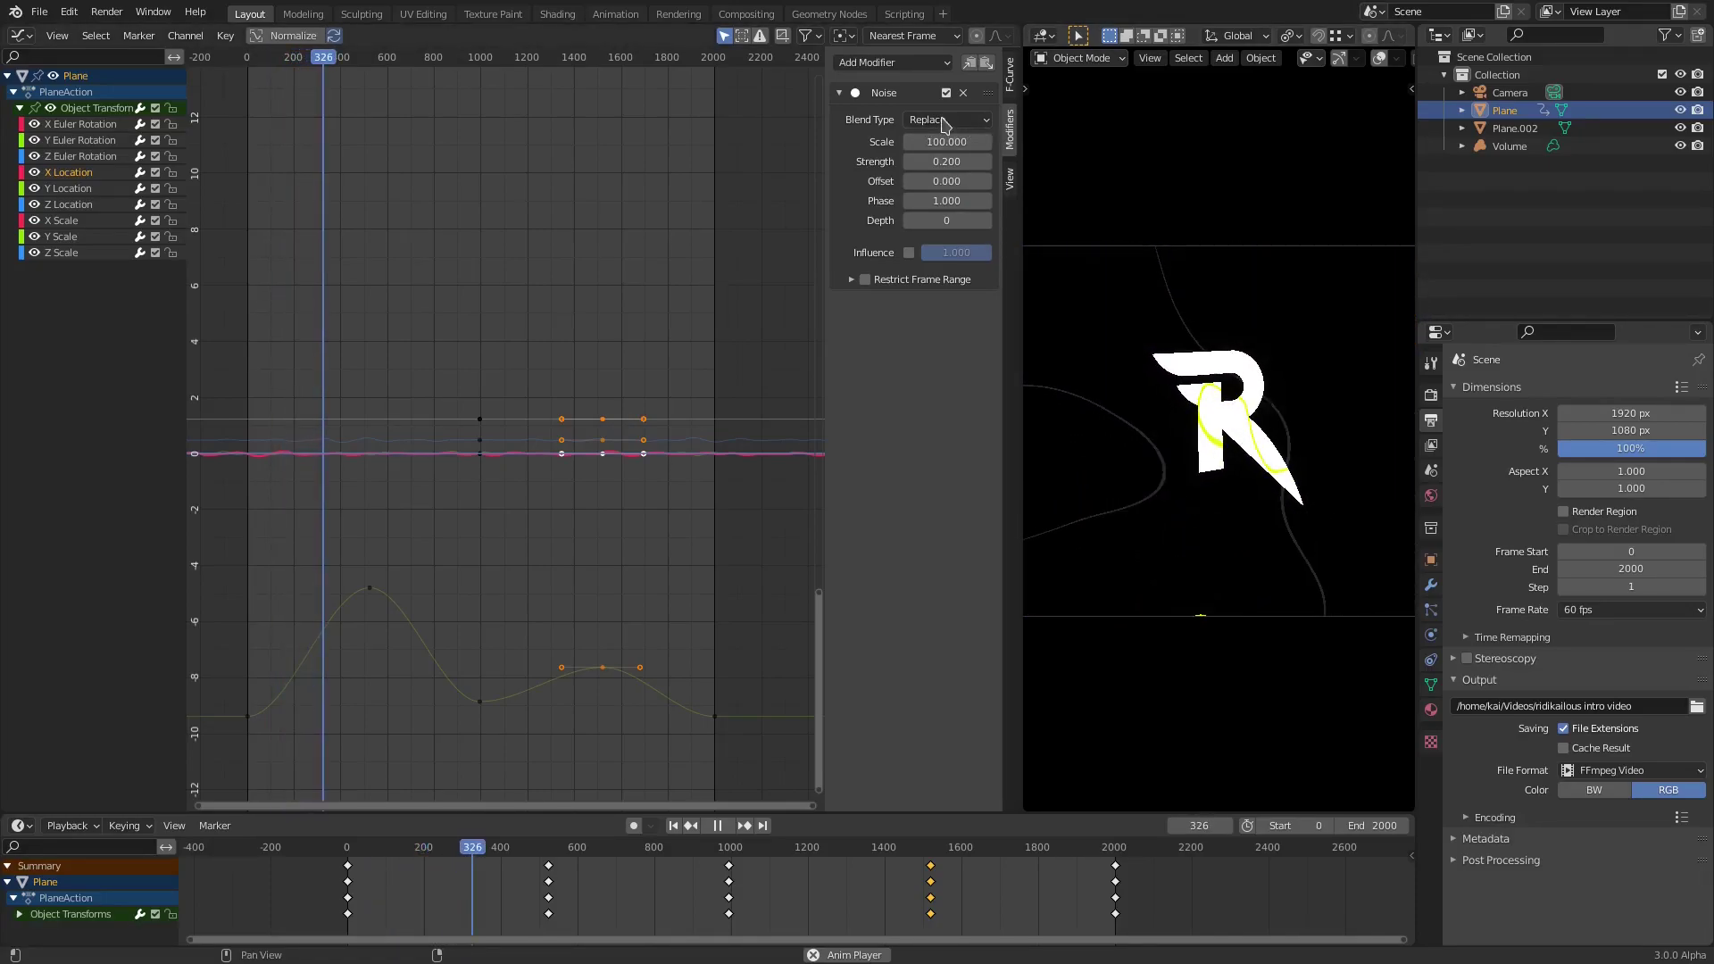
pyautogui.click(884, 65)
pyautogui.click(886, 163)
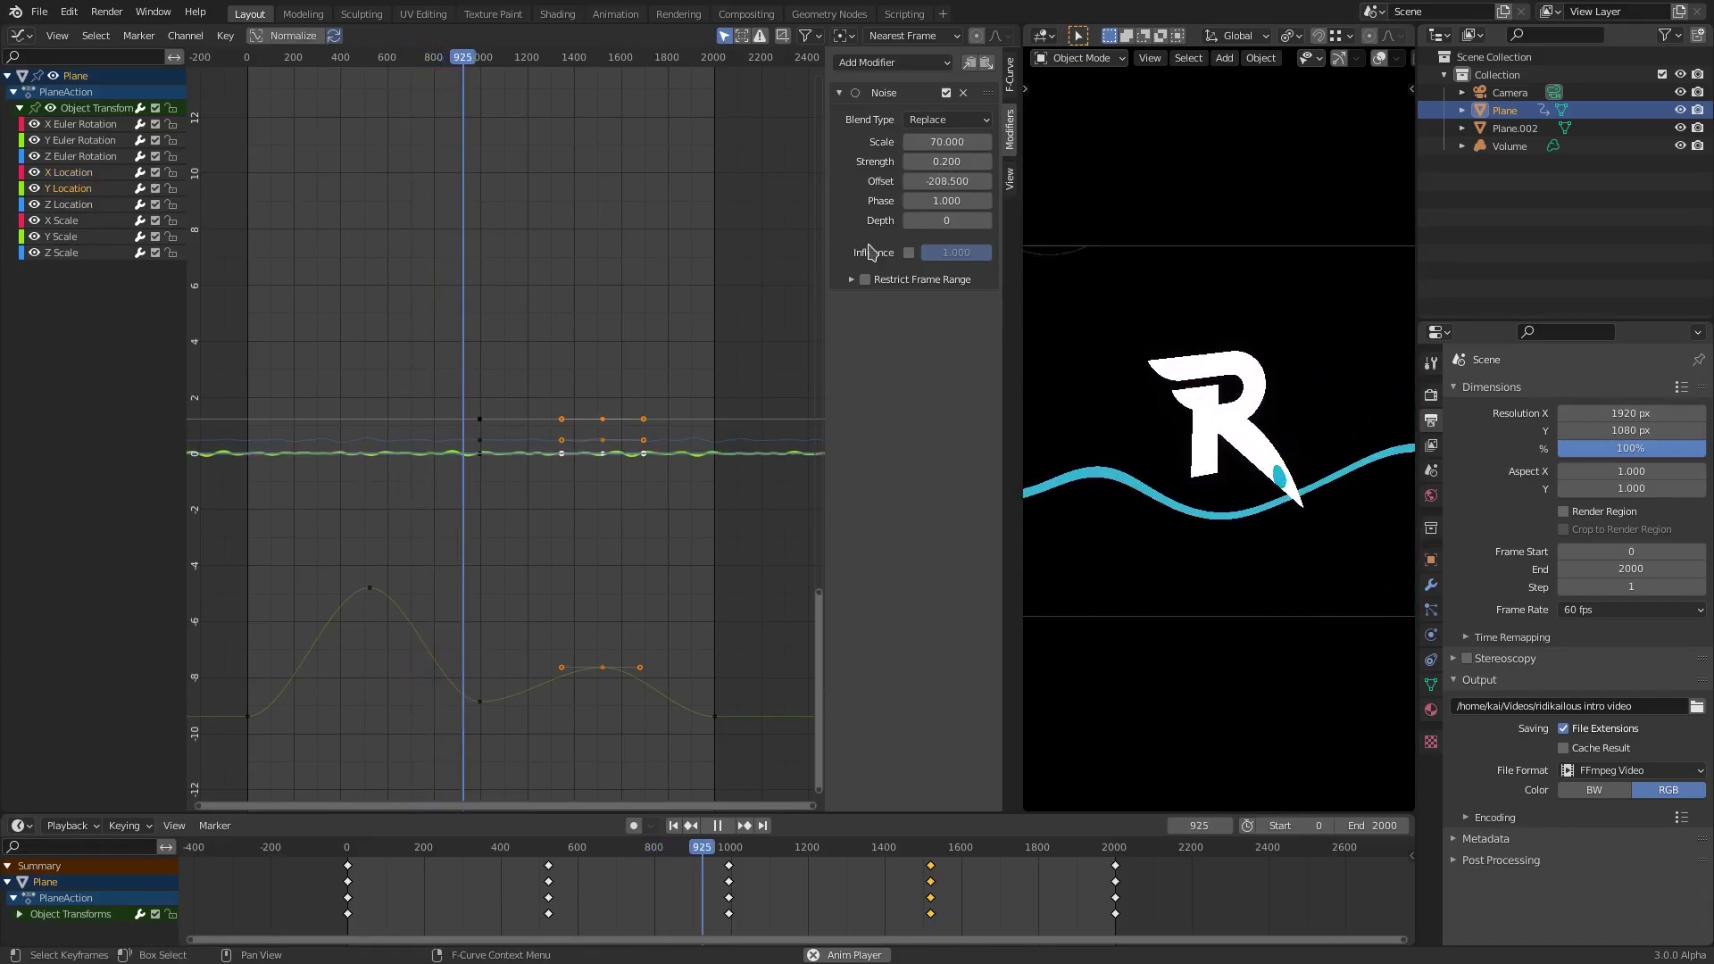
# - Compare the Noise modifier settings of the logo's Z Location and Y Location curves
pyautogui.click(67, 204)
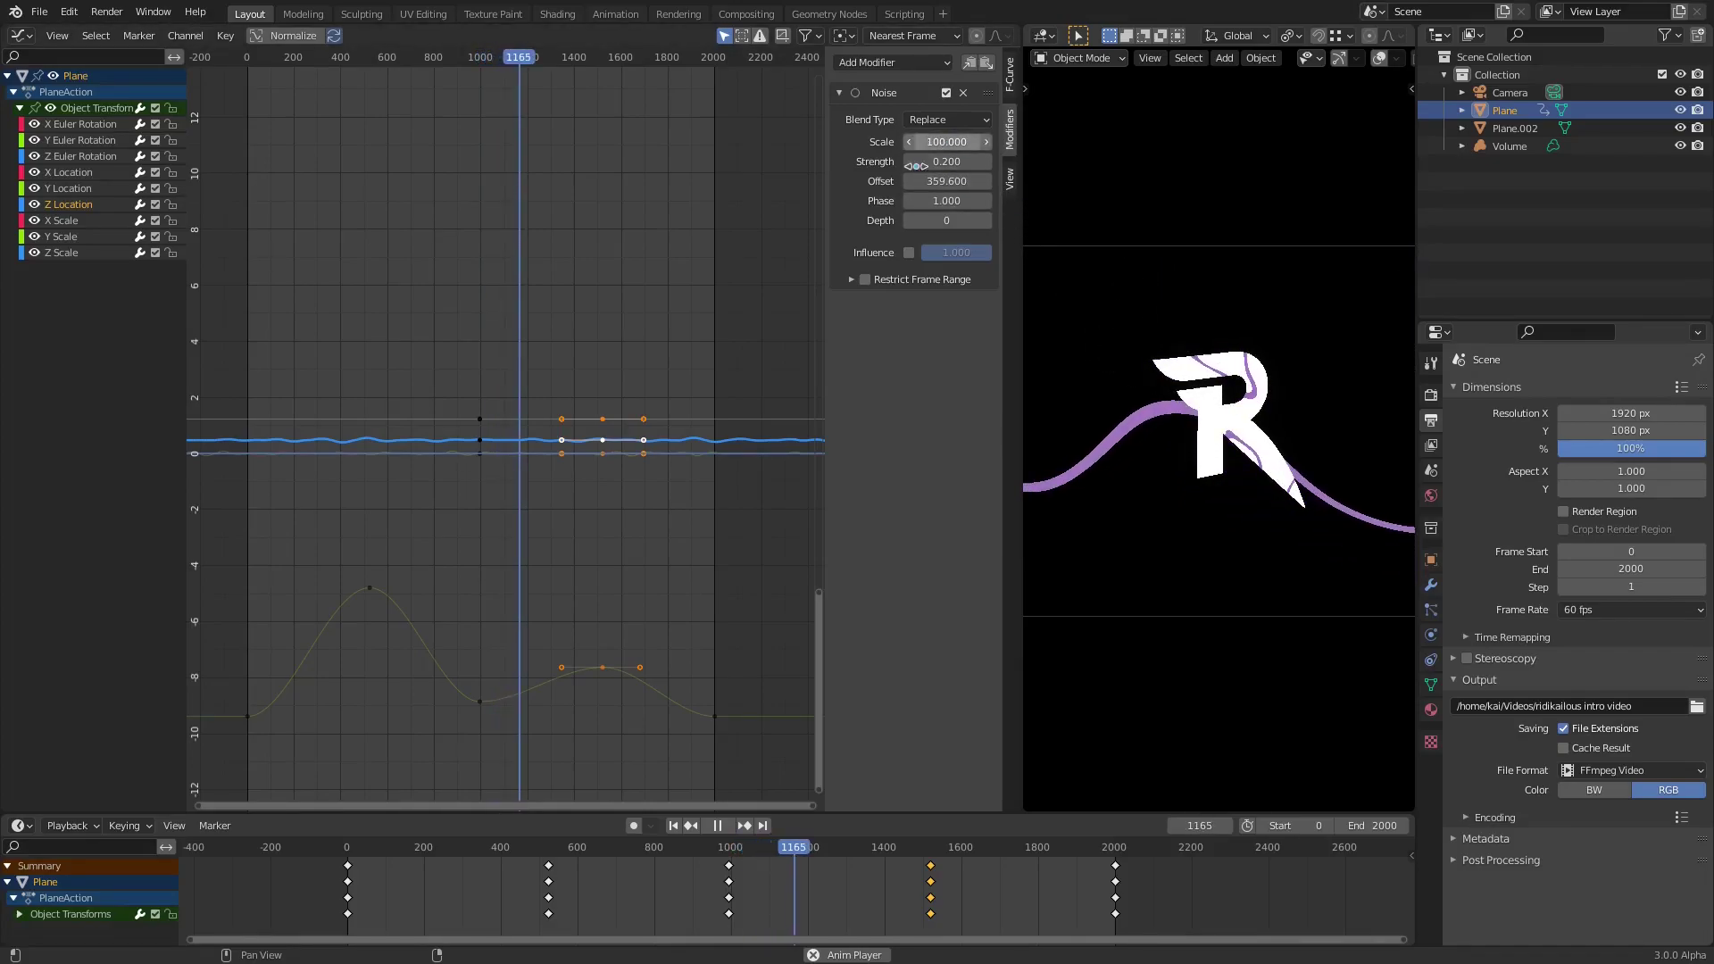
pyautogui.click(76, 188)
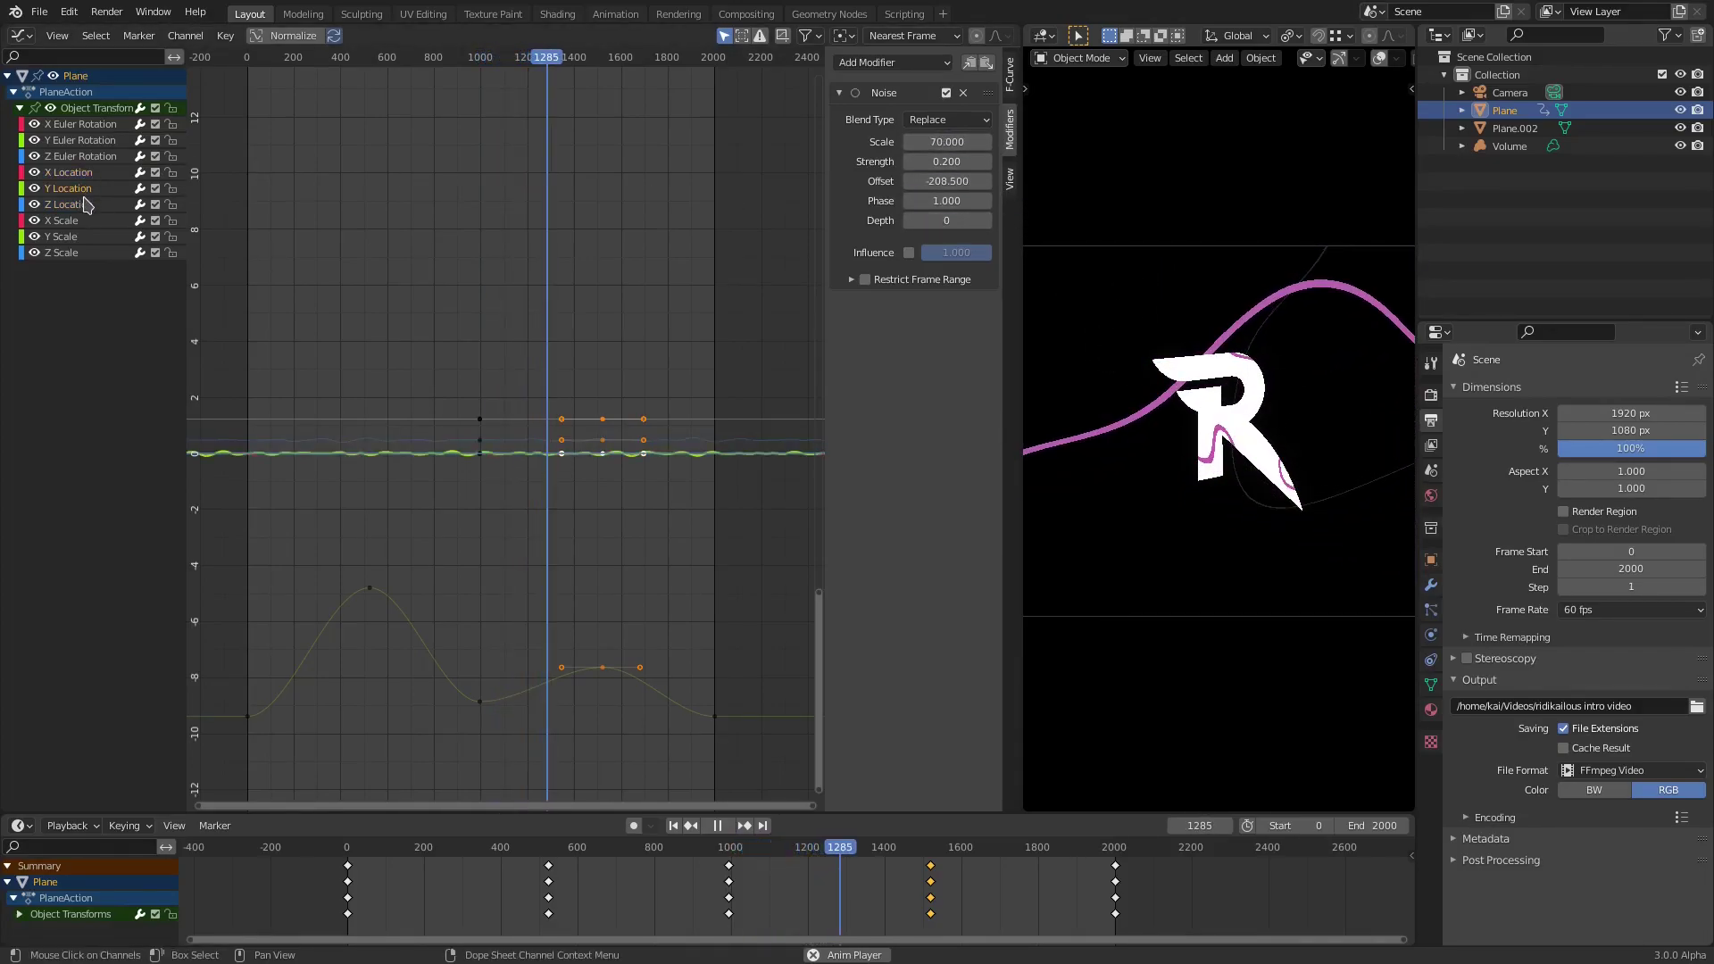
pyautogui.click(87, 206)
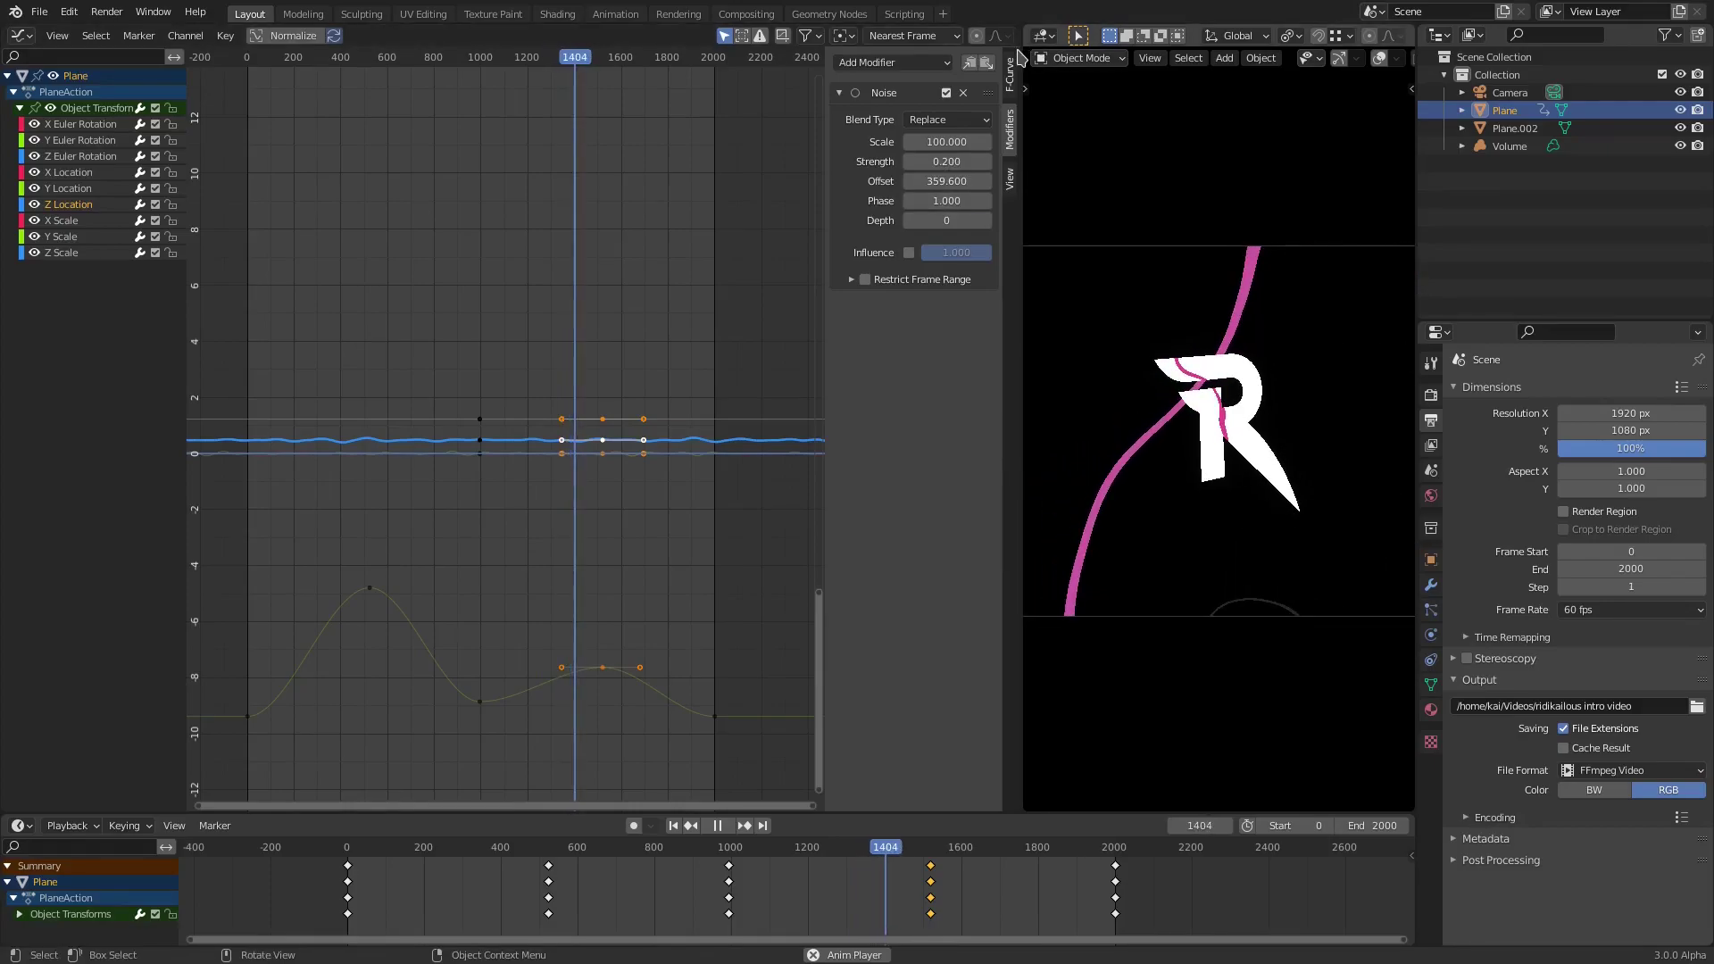
# - Extend the 3D viewport over the Graph Editor area and fit the camera frame in view for the playing animation
pyautogui.moveTo(1026, 30); pyautogui.dragTo(971, 41)
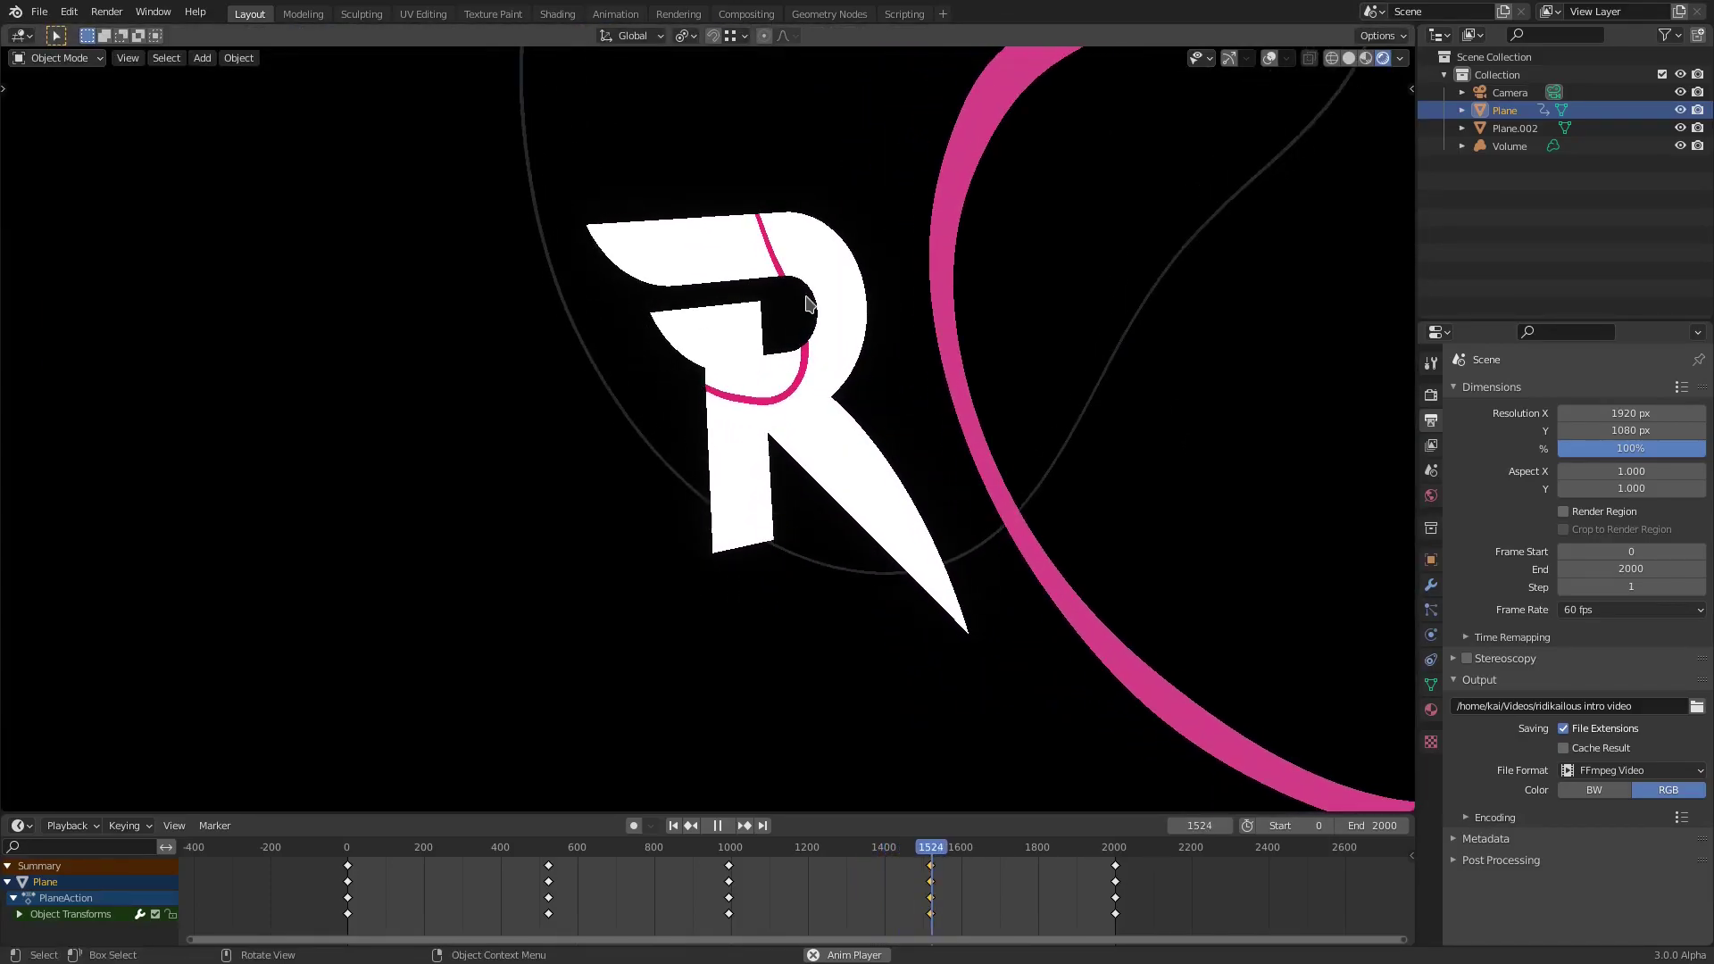
pyautogui.scroll(-2, 888, 474)
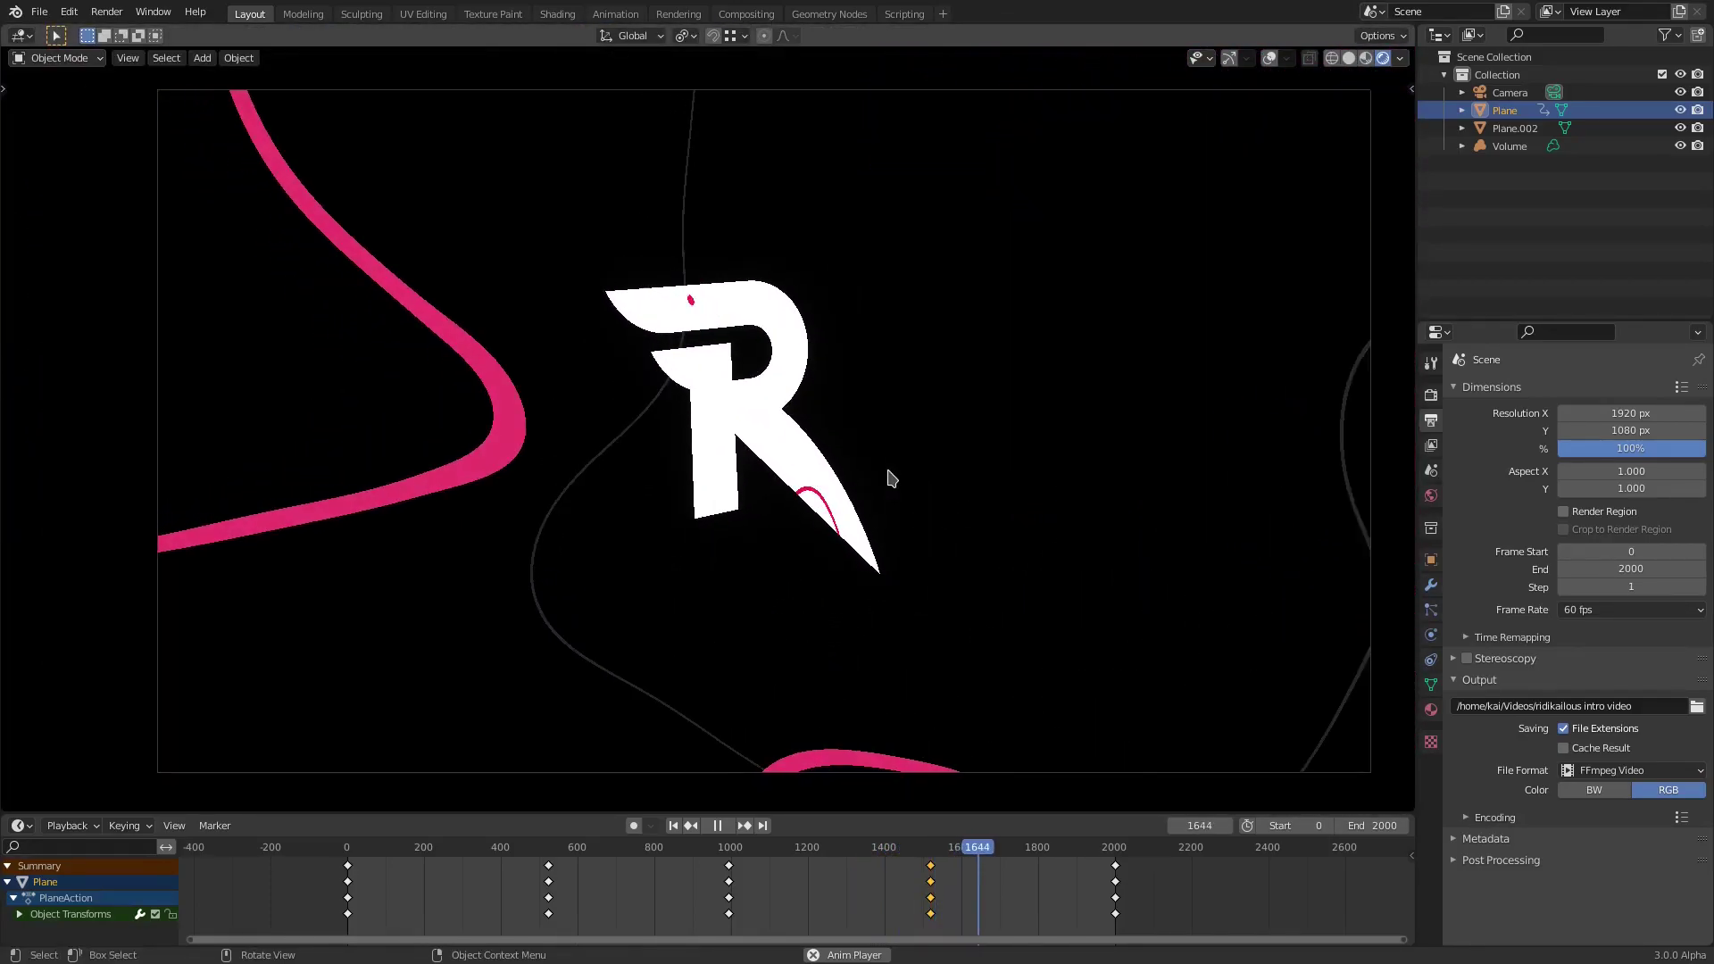
pyautogui.scroll(-3, 1067, 560)
pyautogui.scroll(2, 1066, 561)
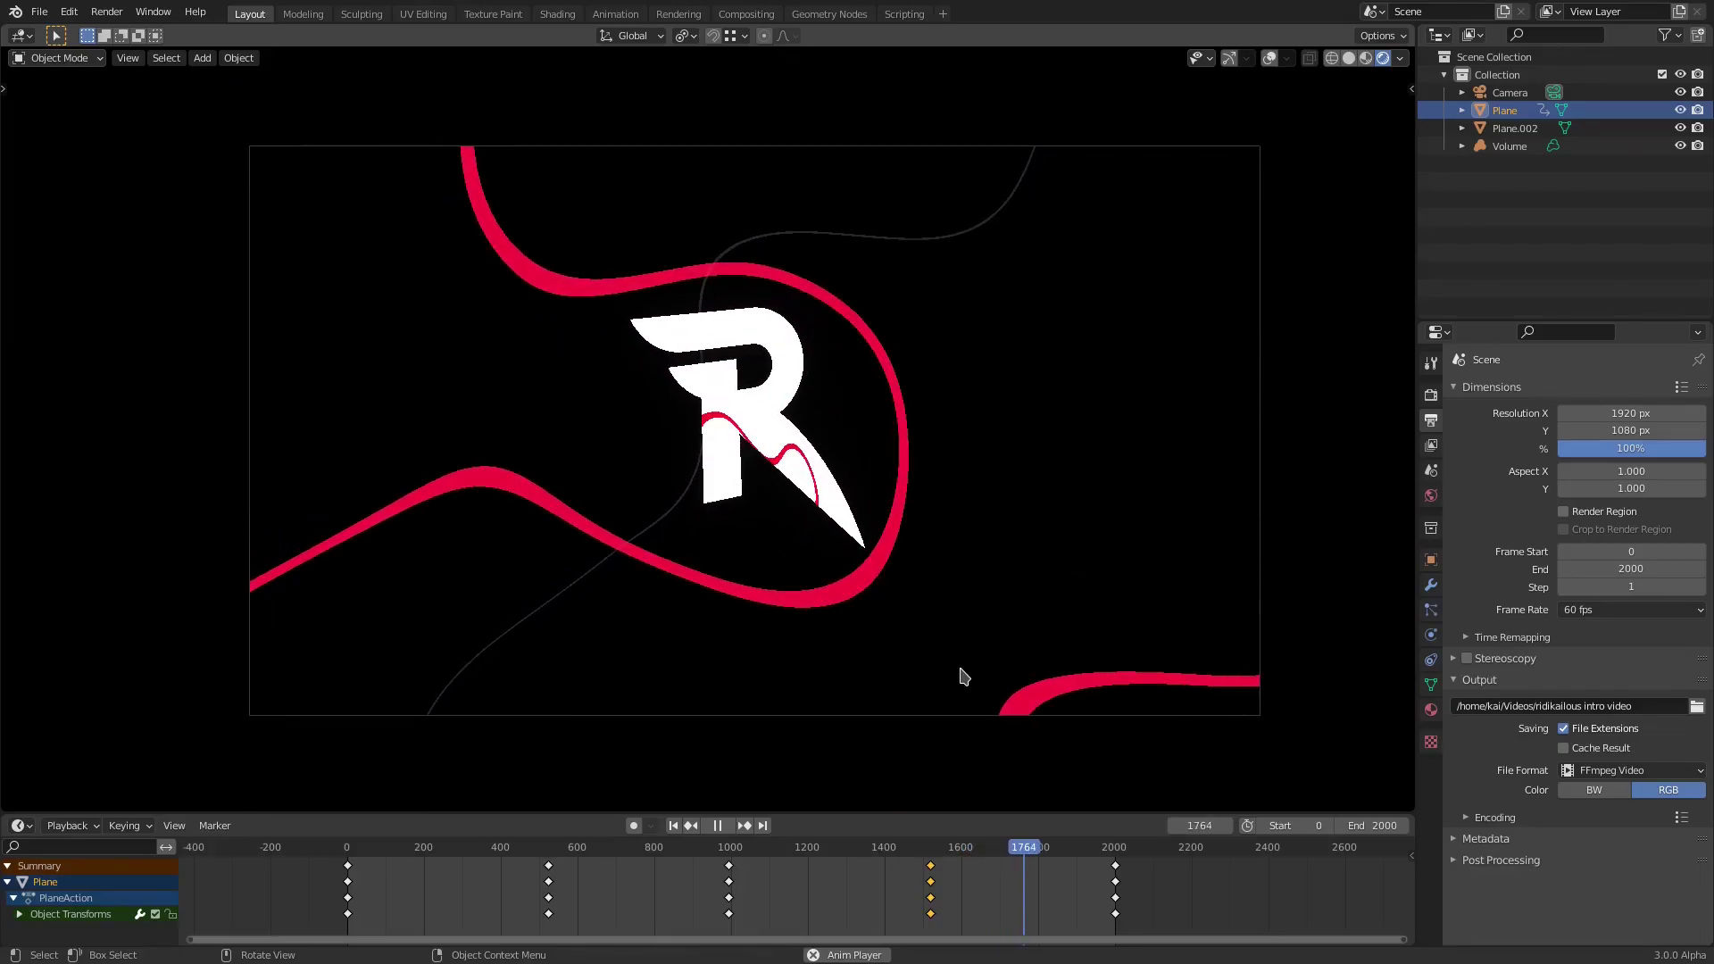
pyautogui.scroll(2, 912, 556)
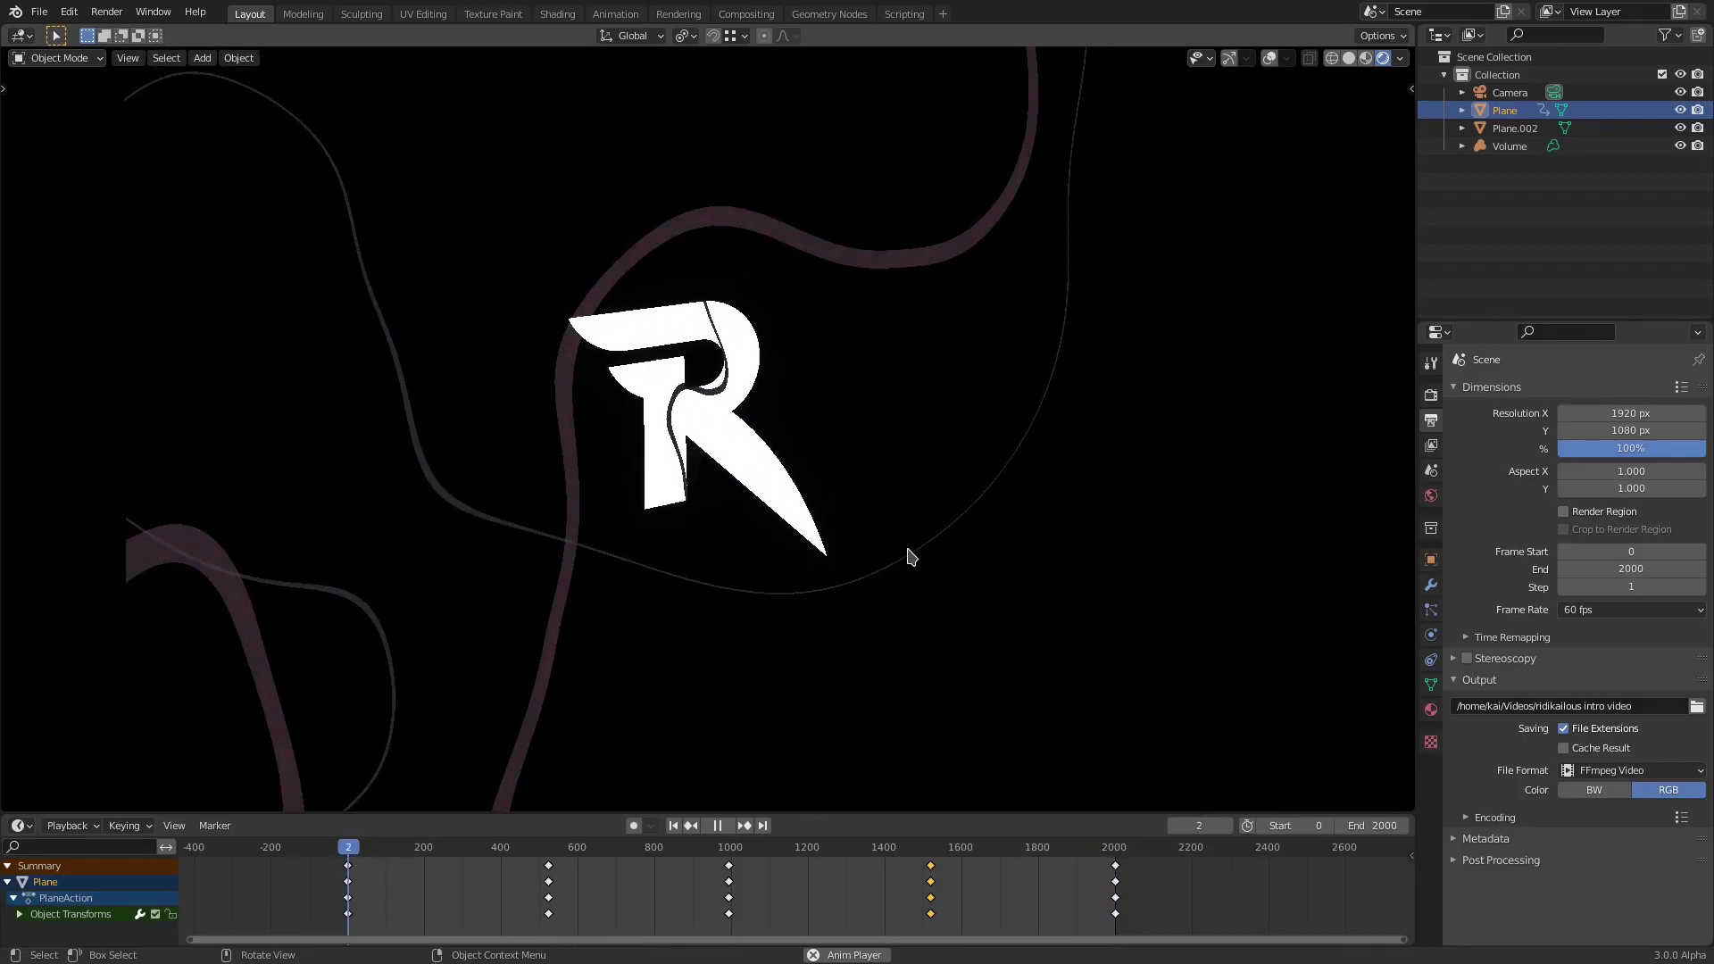
pyautogui.scroll(-2, 910, 556)
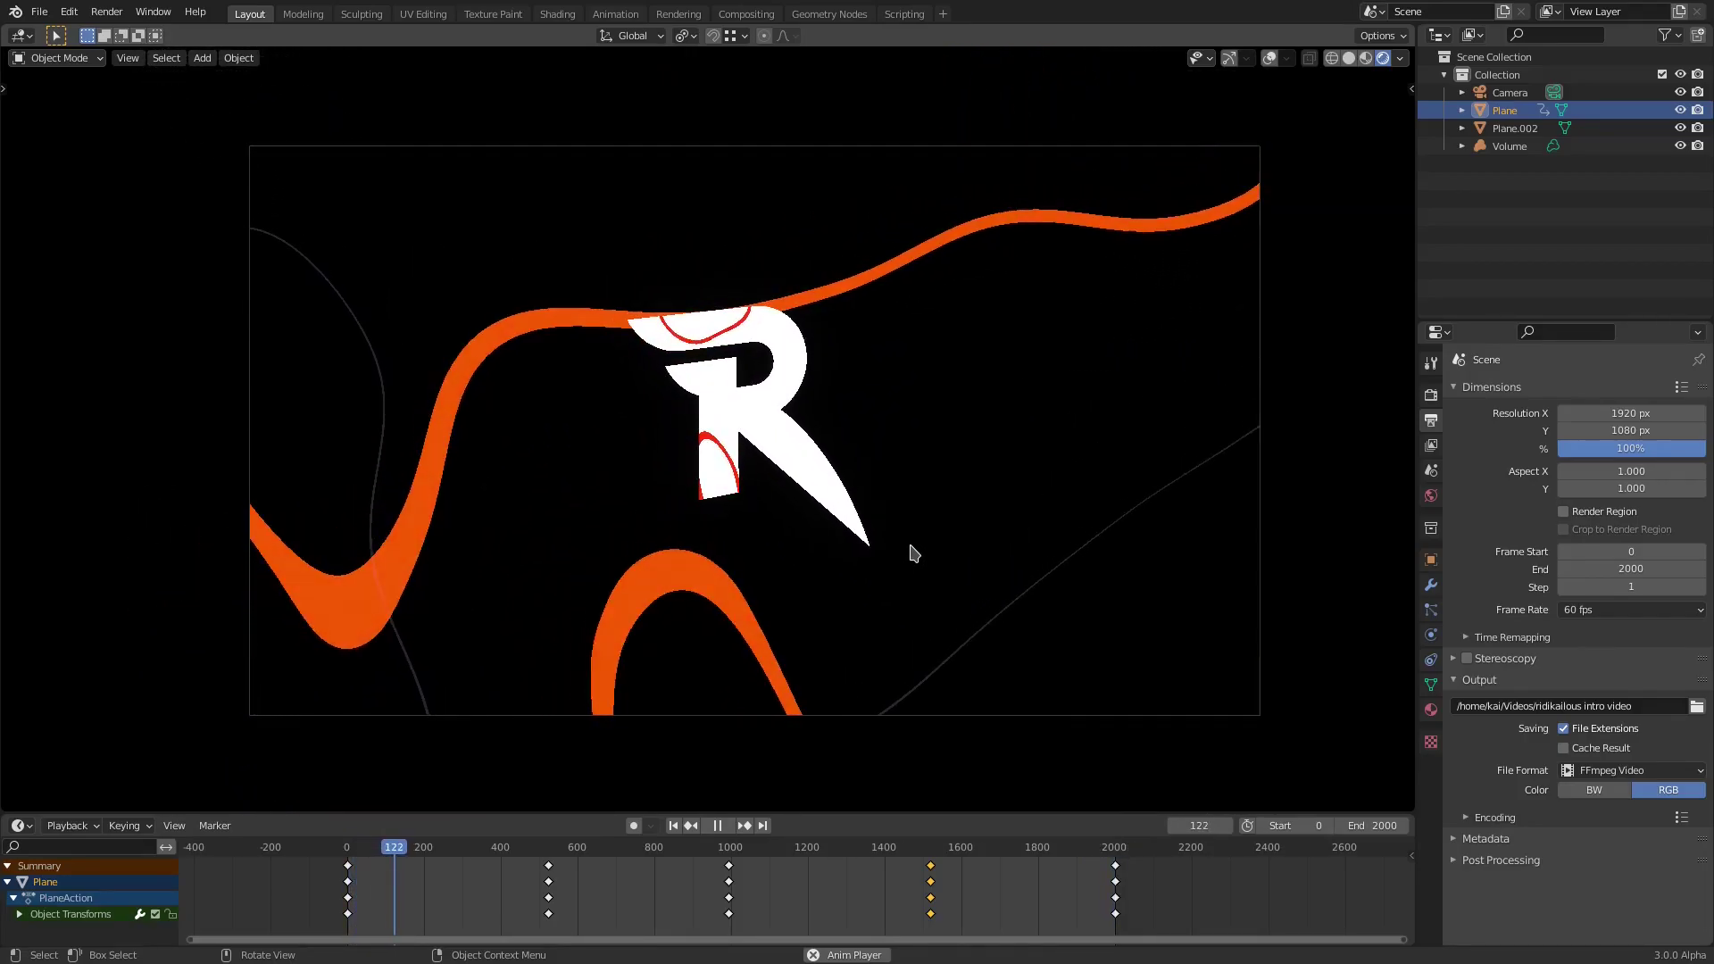